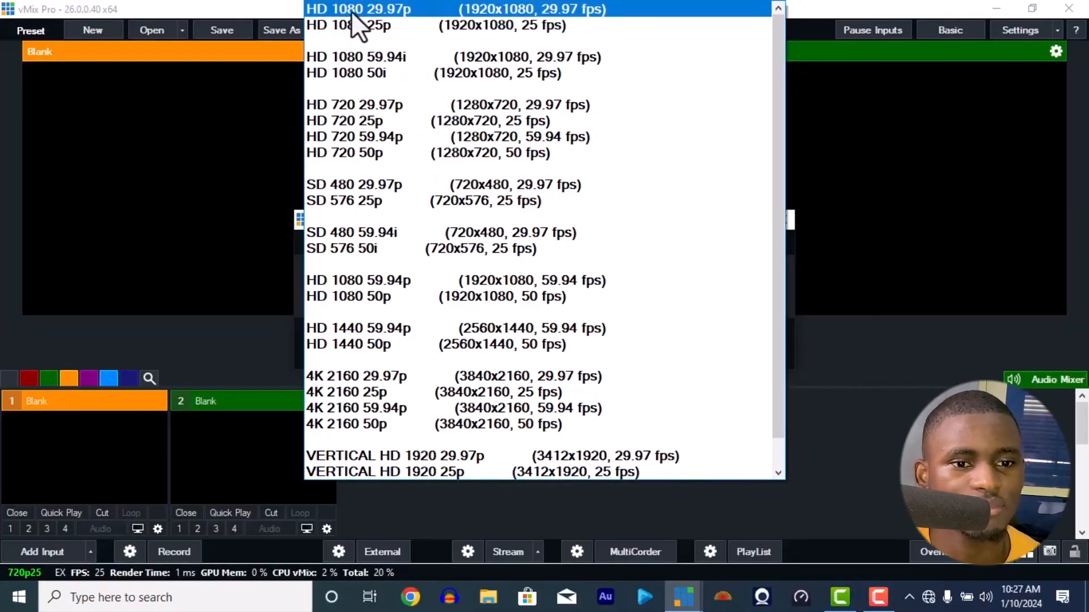
# Choose the HD 720 25p video format for a new blank preset and dismiss the New Preset dialog.
pyautogui.click(381, 120)
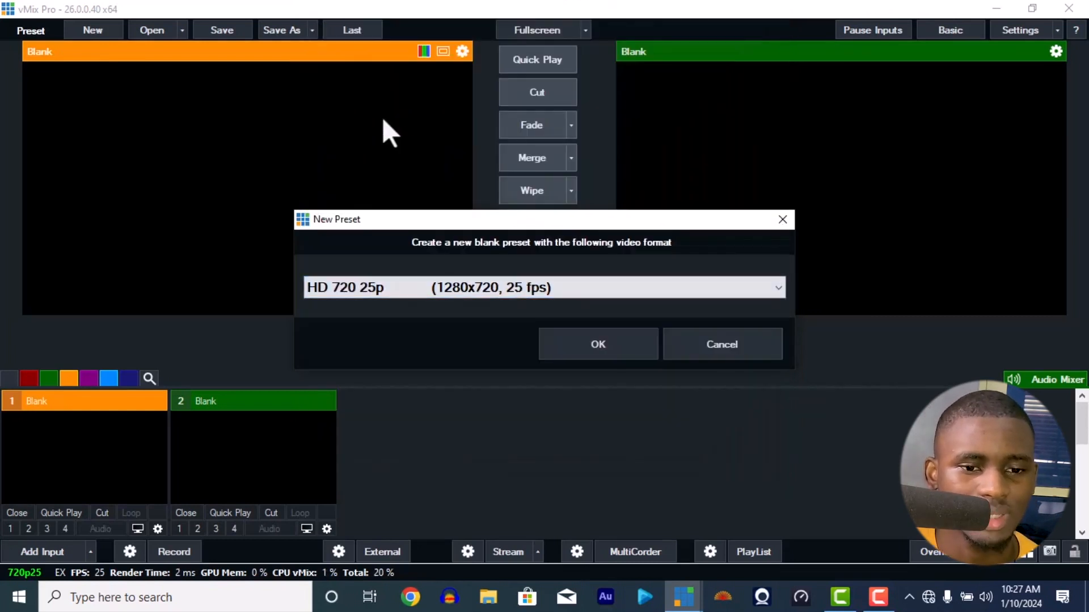
pyautogui.click(770, 224)
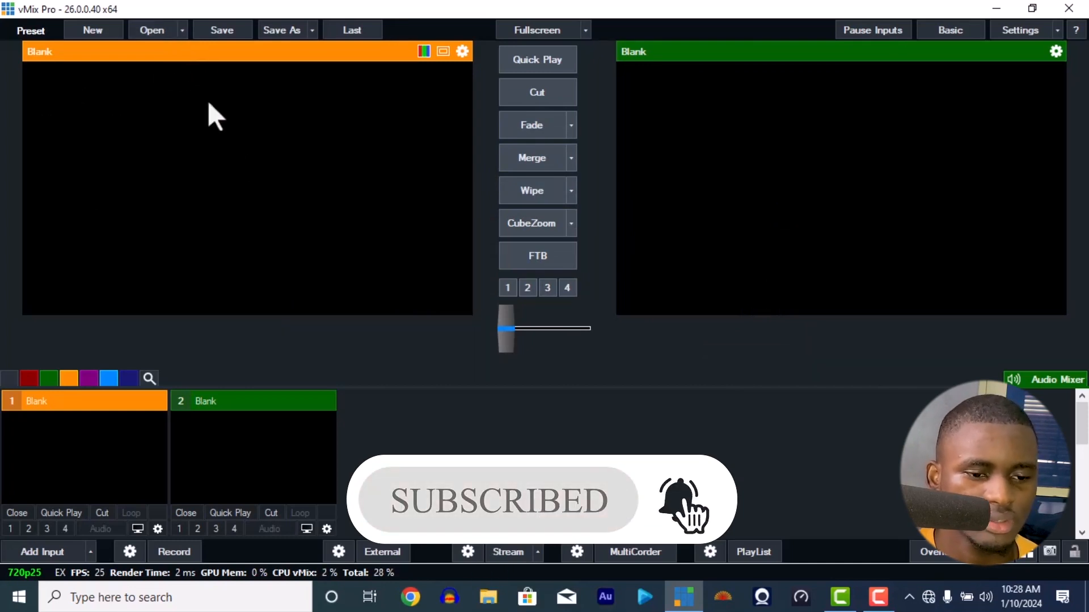
# Add the video 20230906_142919 from File Explorer's Videos folder as a vMix input, and close that input again.
pyautogui.click(488, 605)
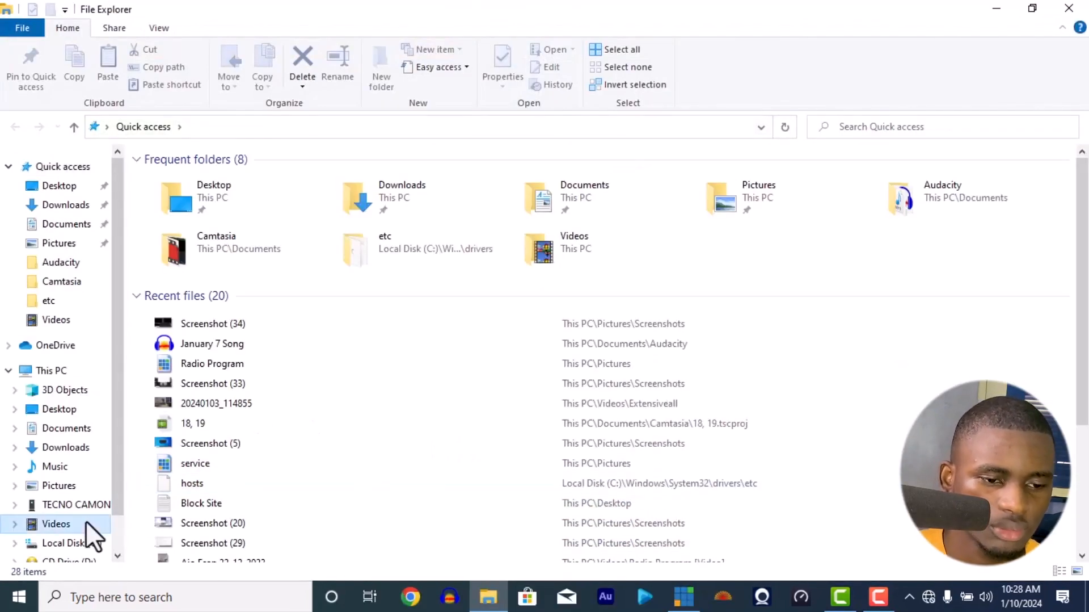
pyautogui.click(86, 520)
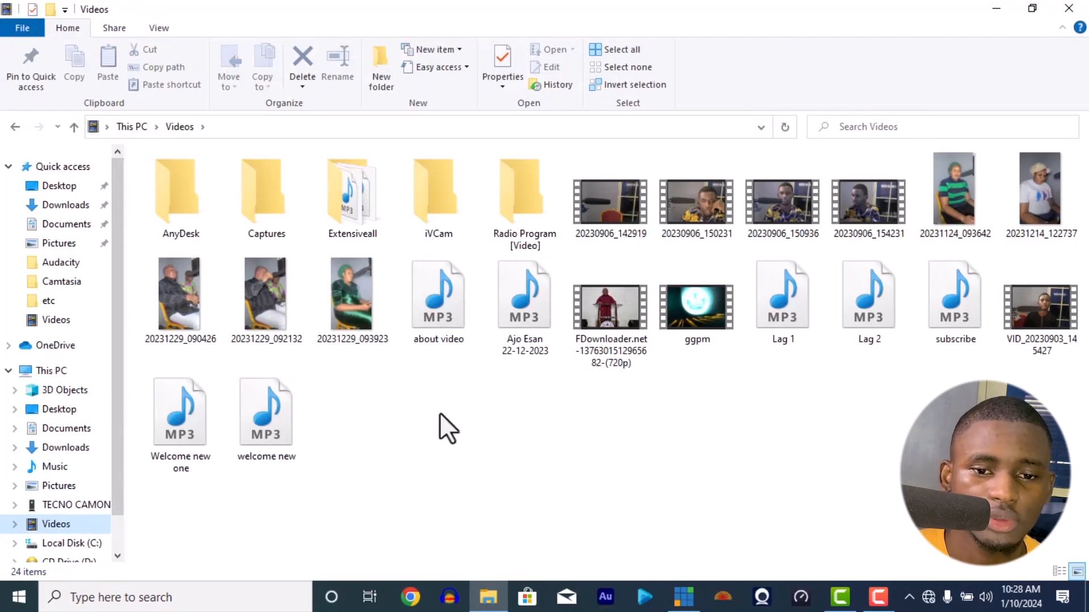
pyautogui.click(591, 206)
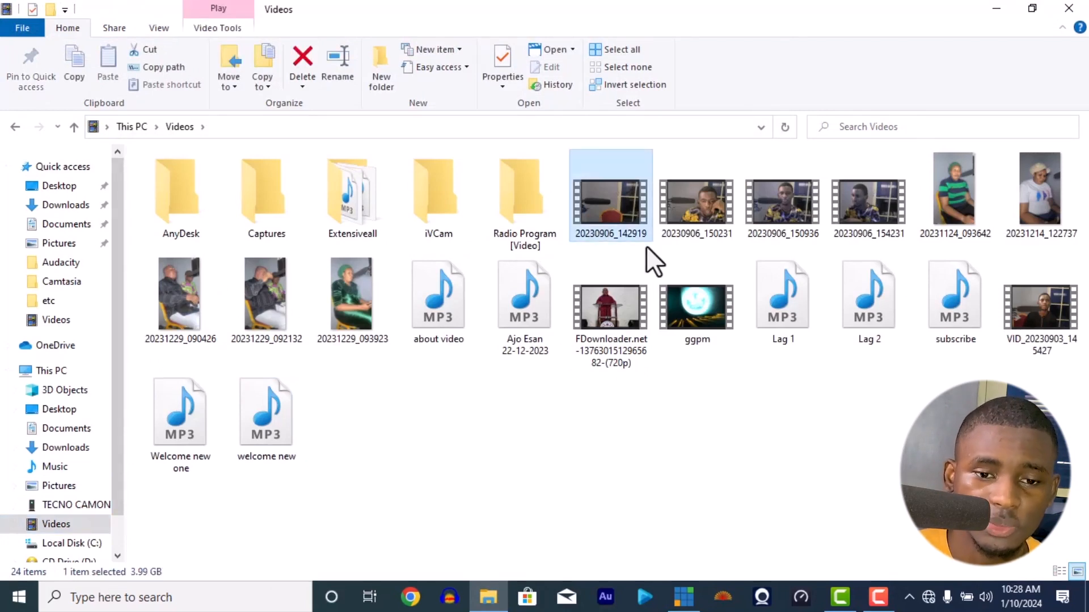
pyautogui.moveTo(619, 217); pyautogui.dragTo(567, 509)
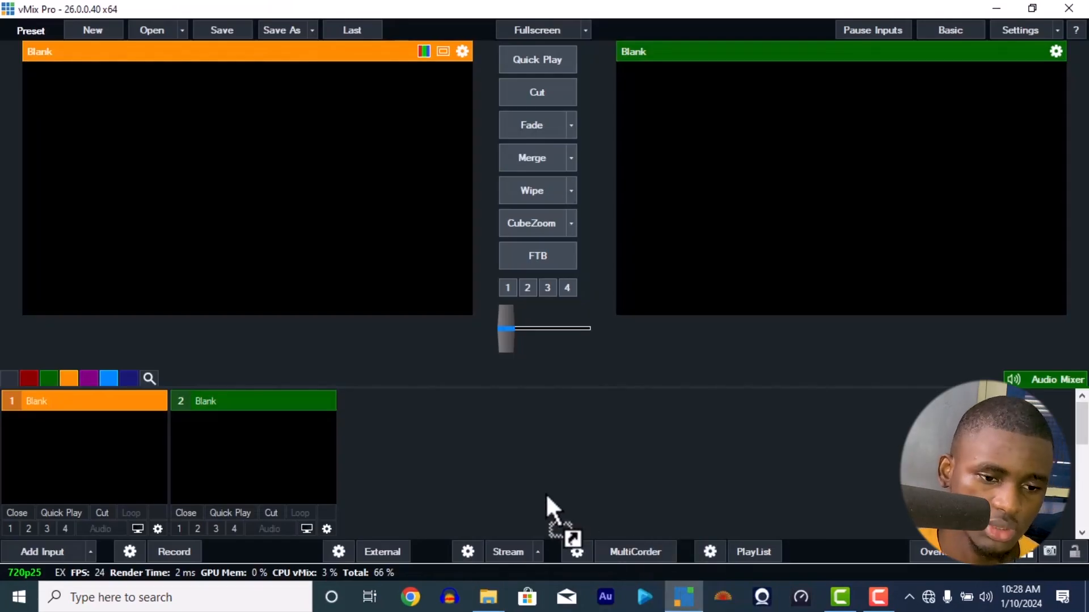
pyautogui.moveTo(545, 492); pyautogui.dragTo(545, 492)
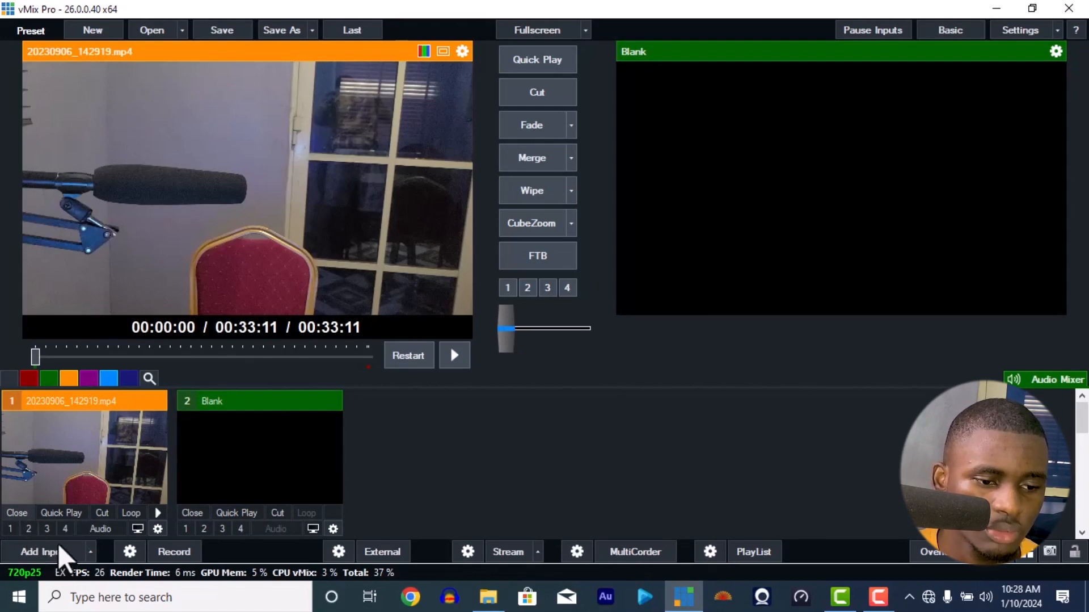
pyautogui.click(22, 516)
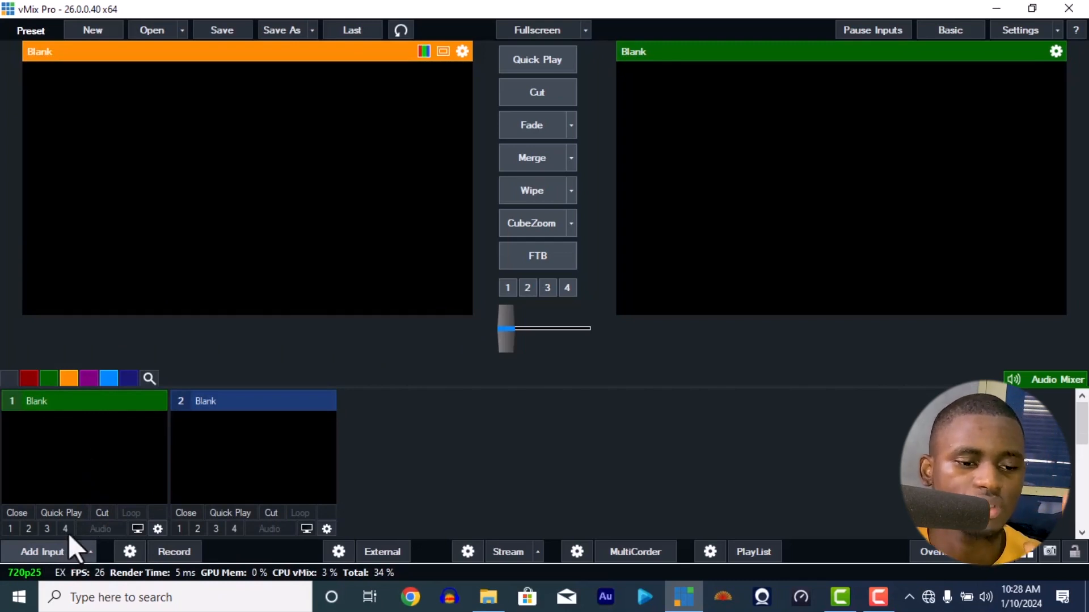
# Open the Input Select window to view the available input types.
pyautogui.click(54, 555)
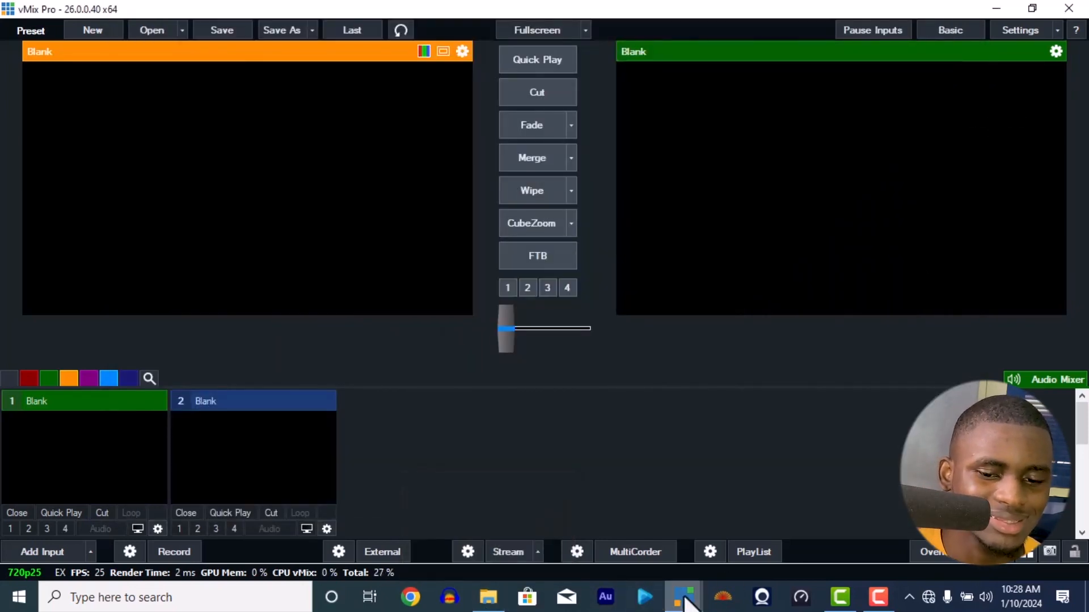
pyautogui.moveTo(683, 596)
pyautogui.click(726, 515)
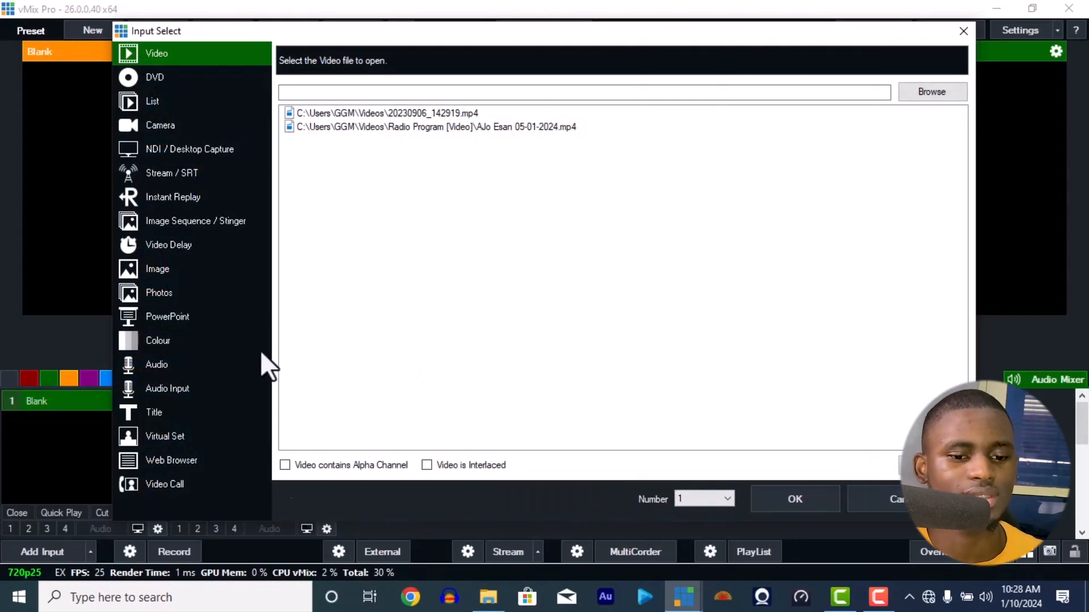
# Add the audio file "welcome new" from File Explorer's Videos folder as a vMix input, and close that input again.
pyautogui.click(488, 596)
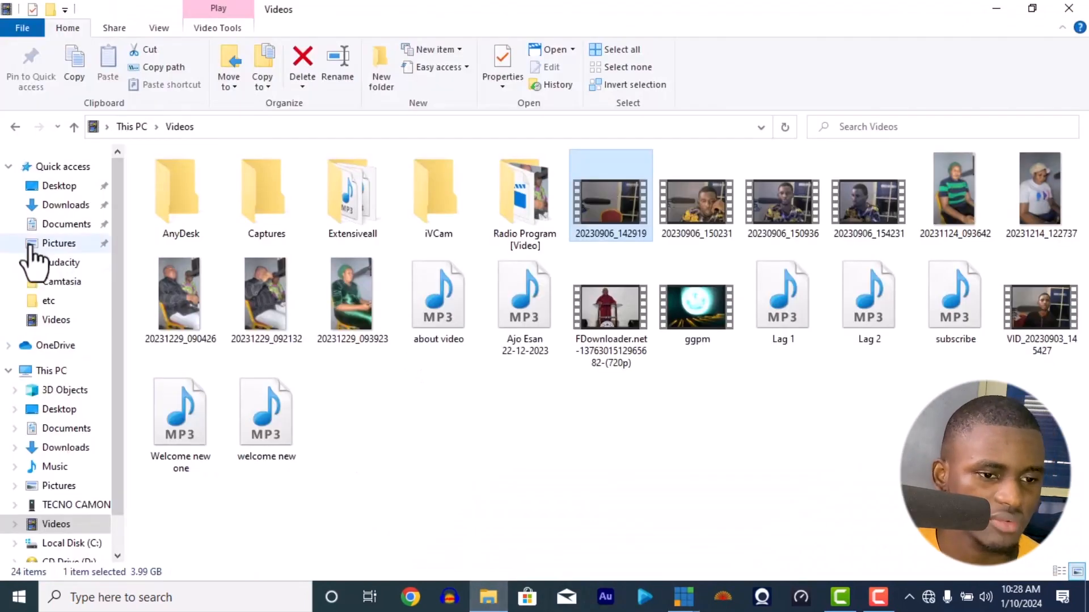
pyautogui.scroll(-2, 56, 298)
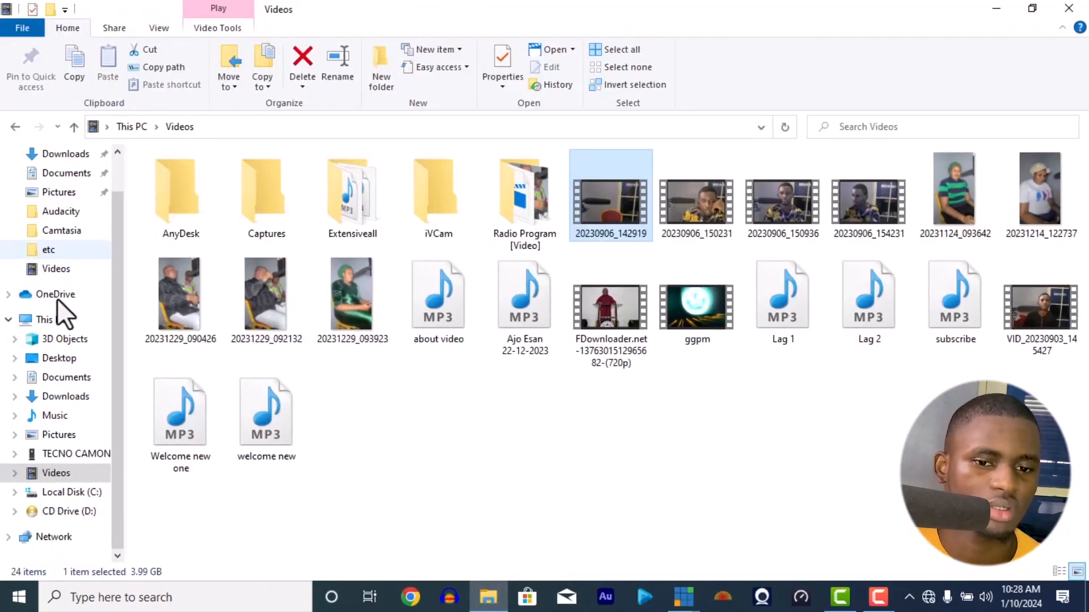
pyautogui.click(422, 312)
pyautogui.click(272, 430)
pyautogui.moveTo(267, 415); pyautogui.dragTo(621, 501)
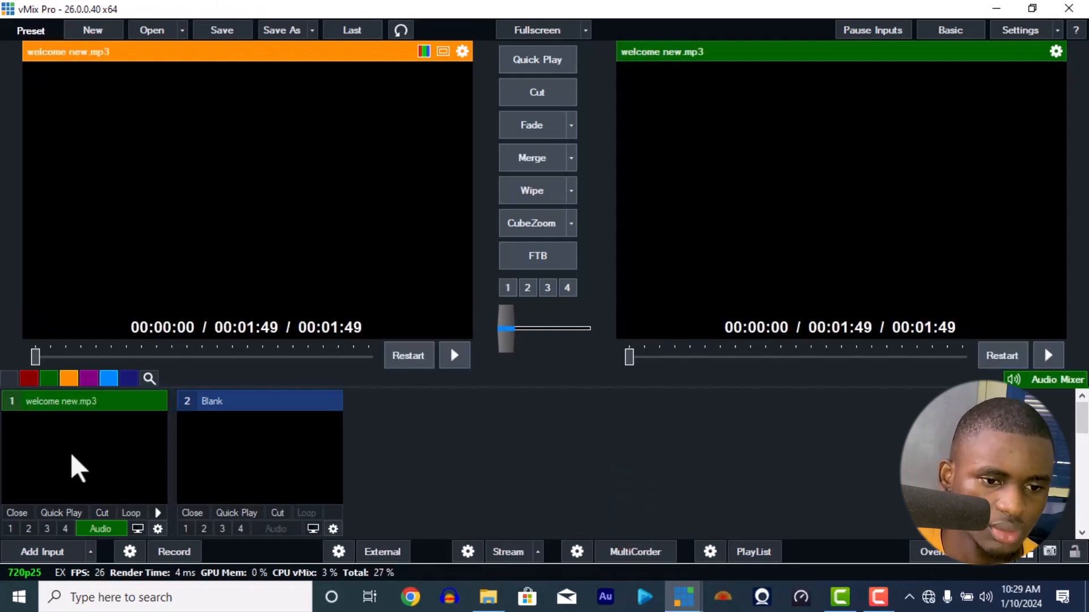
pyautogui.moveTo(42, 357); pyautogui.dragTo(141, 518)
pyautogui.click(20, 513)
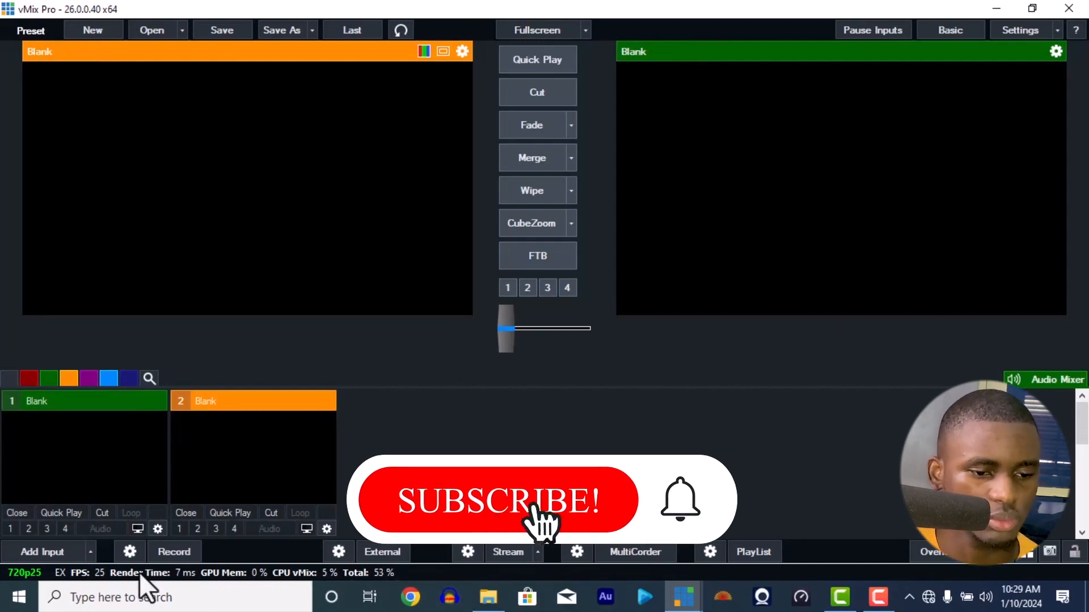
# Add the video 20230906_154231.mp4 from the Videos folder as input 1.
pyautogui.click(25, 554)
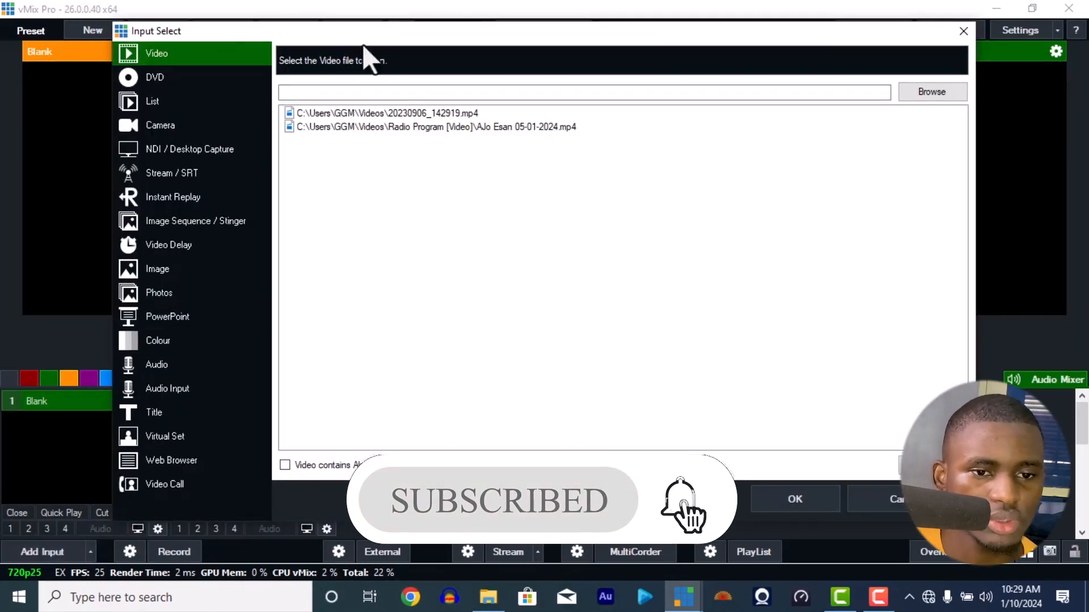
pyautogui.click(931, 94)
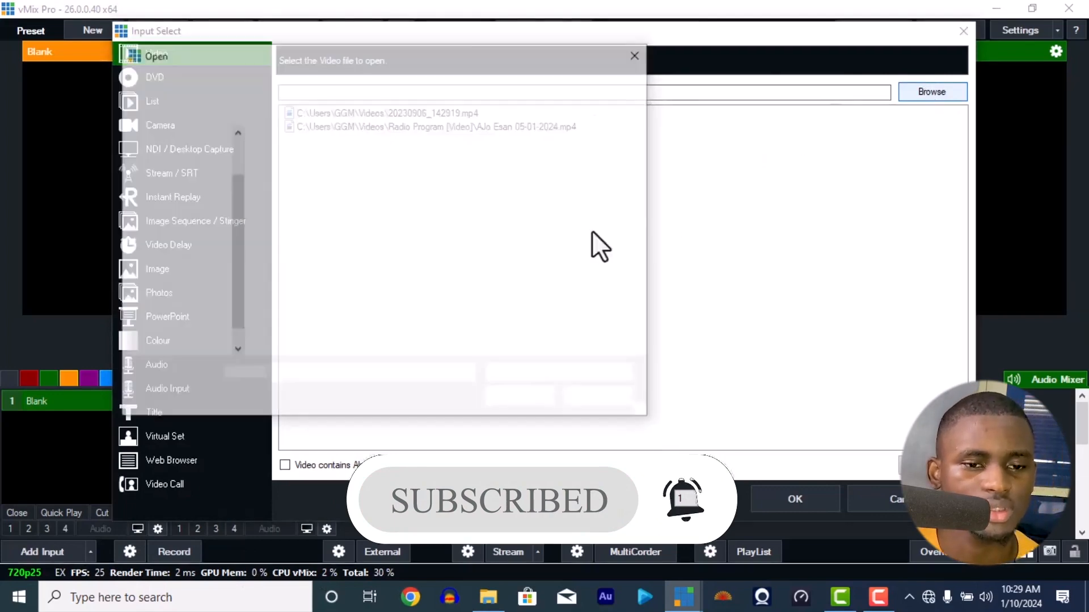
pyautogui.click(173, 319)
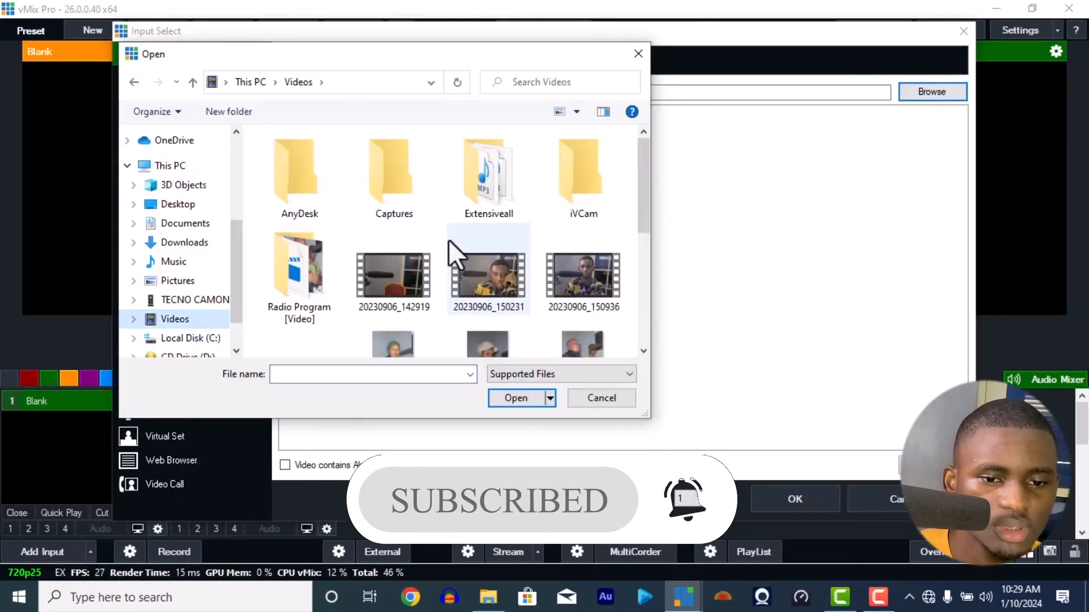
pyautogui.scroll(-3, 502, 271)
pyautogui.scroll(-3, 502, 272)
pyautogui.scroll(2, 502, 271)
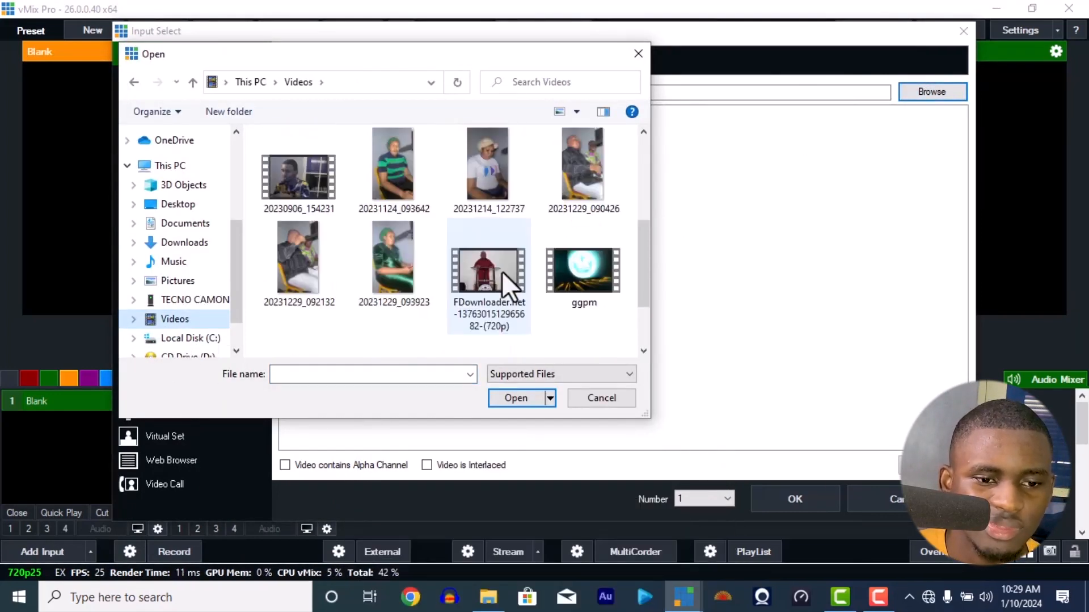
pyautogui.scroll(2, 503, 271)
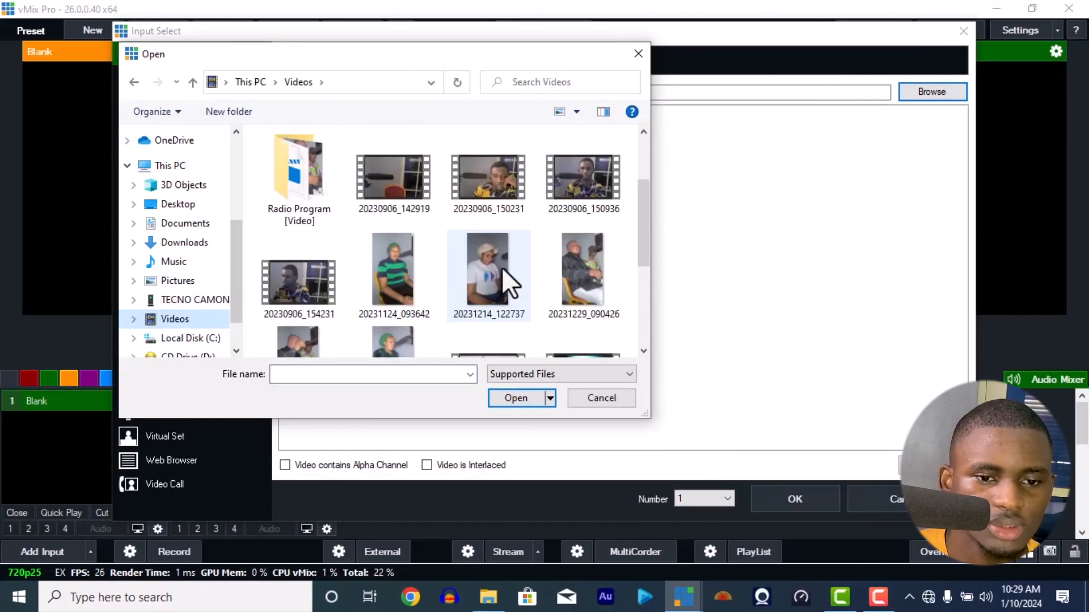
pyautogui.click(302, 303)
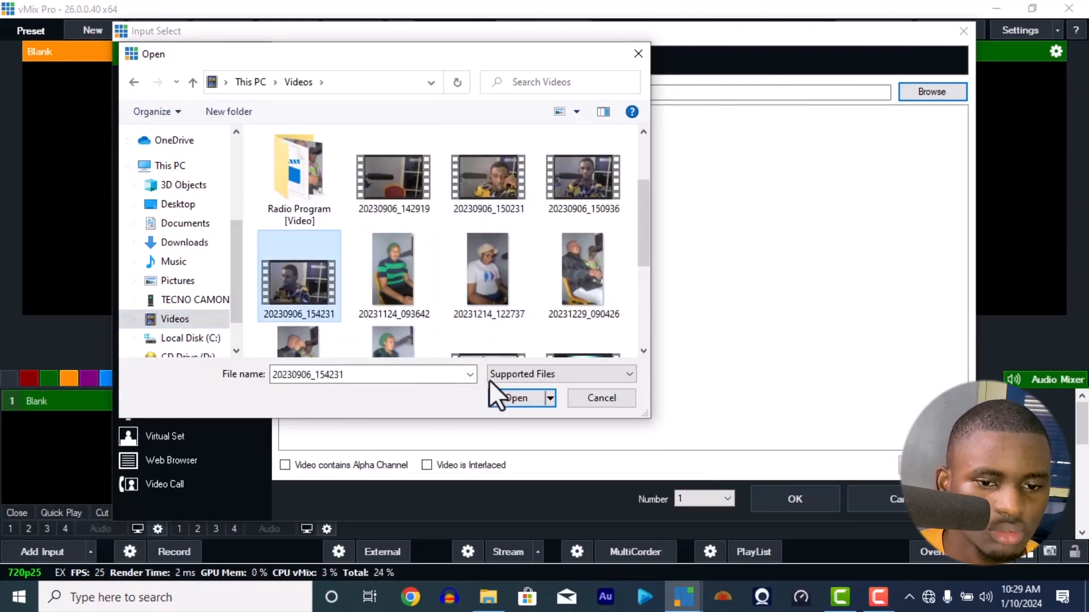
pyautogui.click(512, 396)
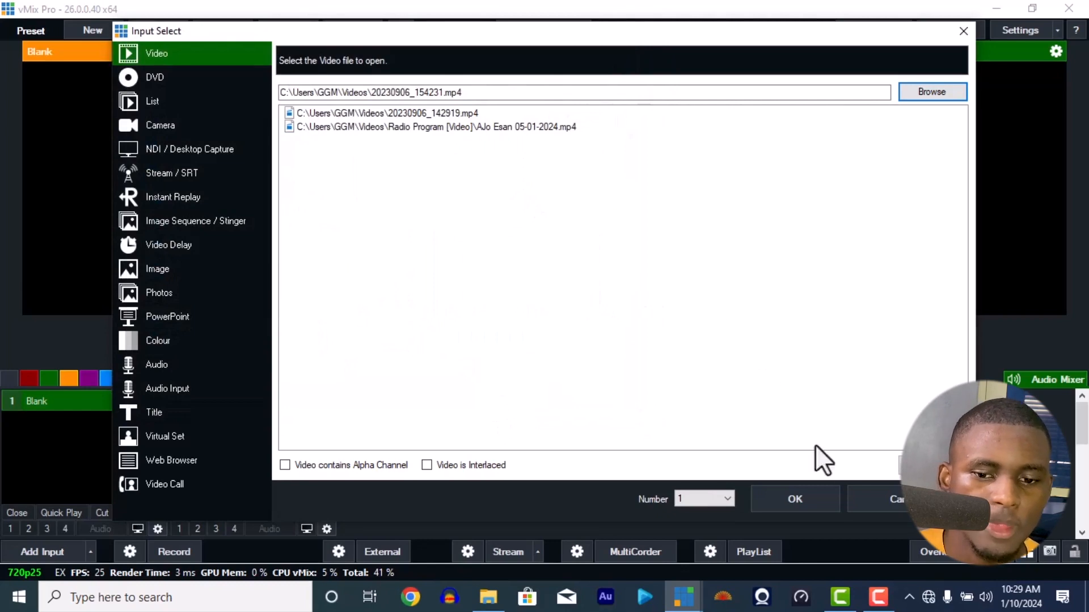
pyautogui.click(775, 492)
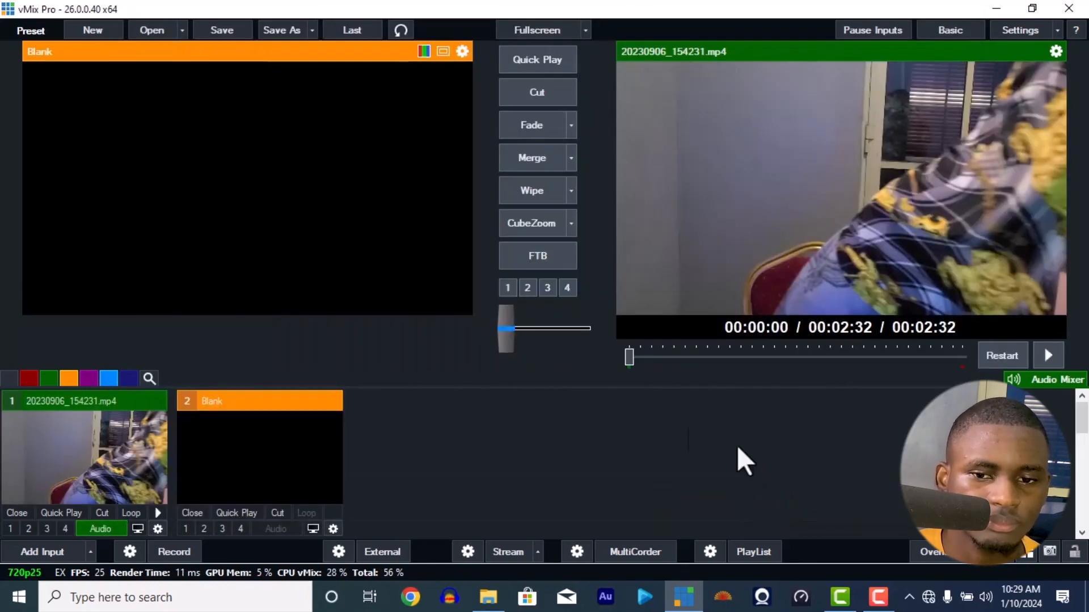
# Play the 20230906_154231.mp4 video briefly in the output and pause it.
pyautogui.click(1044, 356)
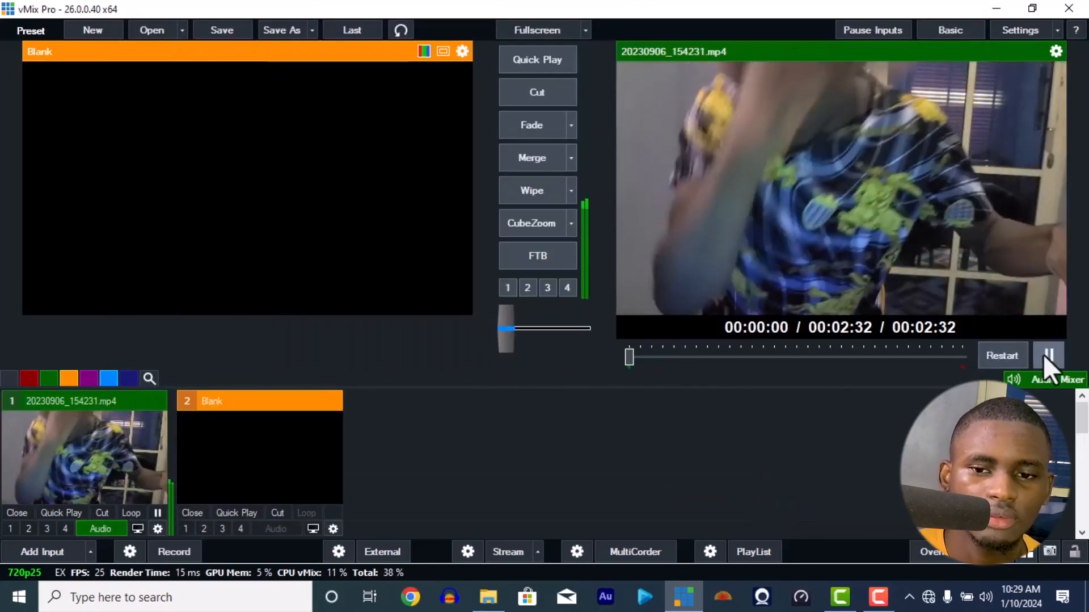
pyautogui.click(1044, 354)
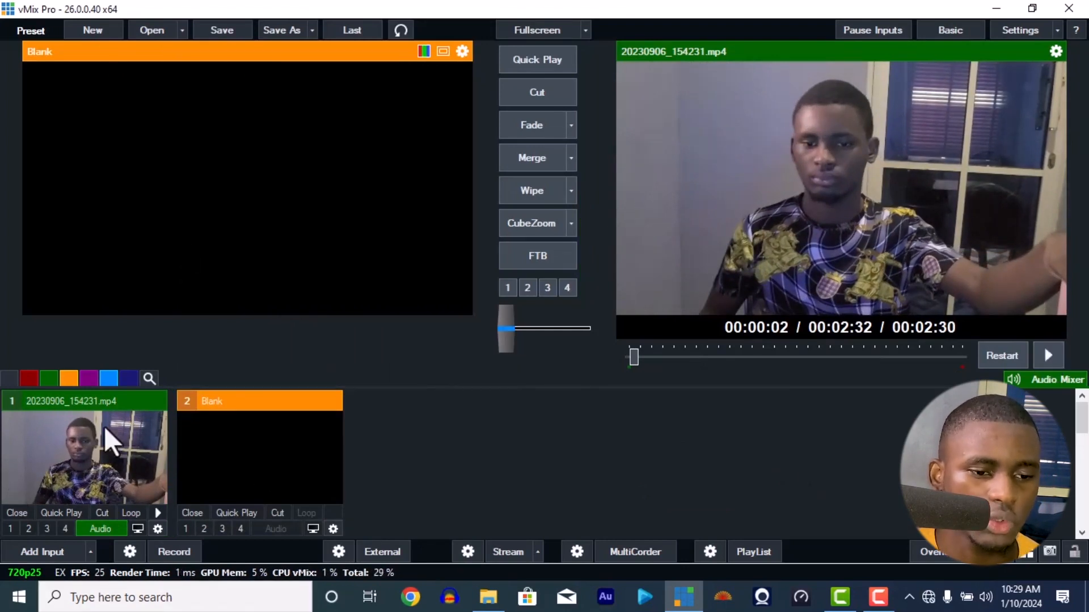
# Test input 1's playback with its audio switched off and again with the audio switched back on.
pyautogui.click(103, 528)
pyautogui.click(157, 510)
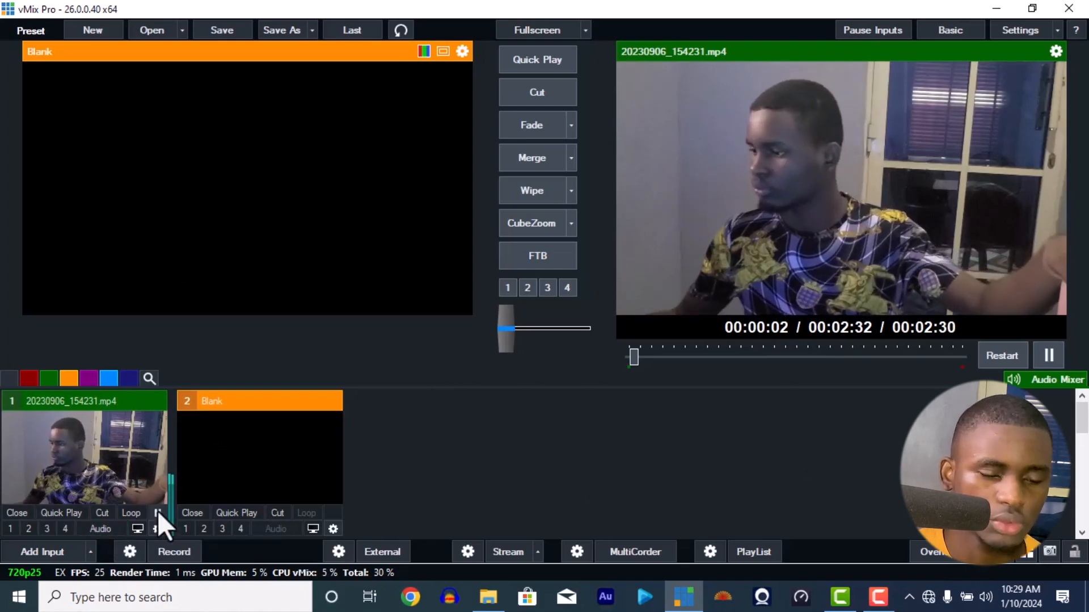
pyautogui.click(158, 509)
pyautogui.click(99, 529)
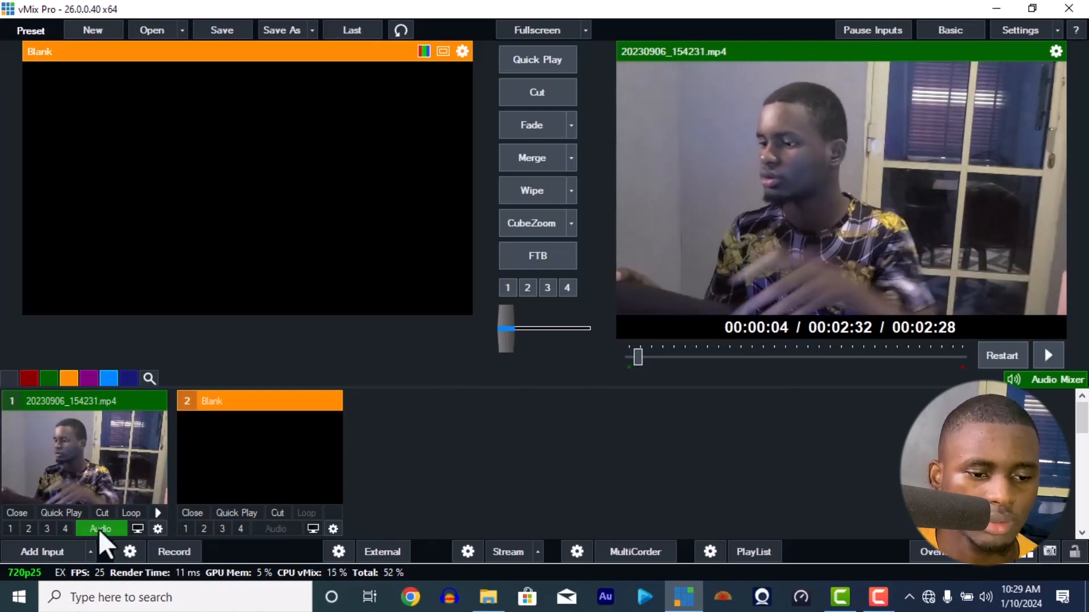
pyautogui.click(155, 516)
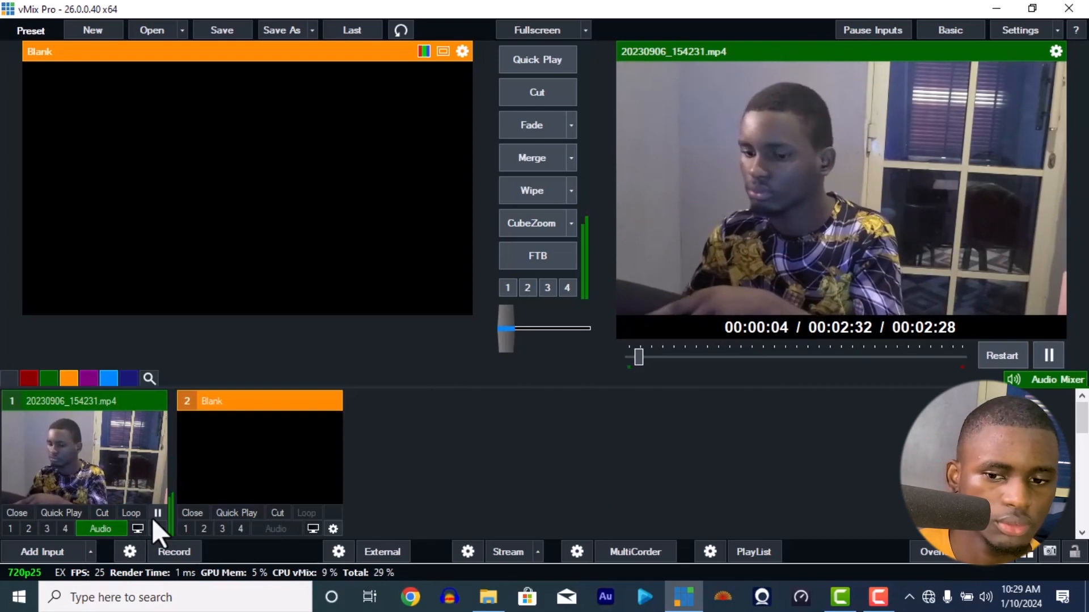
pyautogui.click(155, 516)
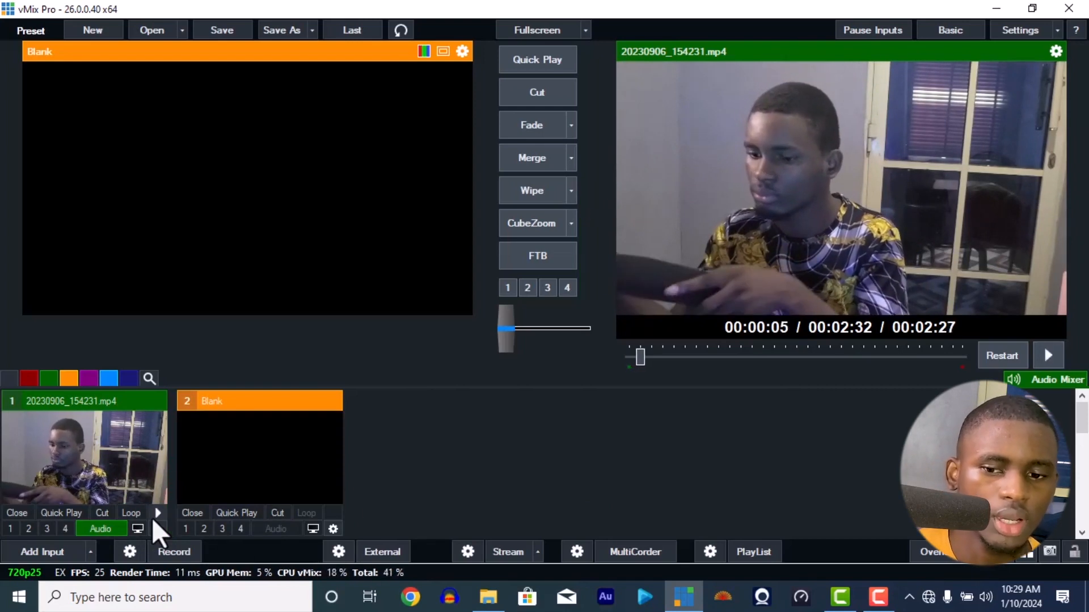
# Hide and show the Audio Mixer, and bring input 1's channel into view.
pyautogui.click(1021, 379)
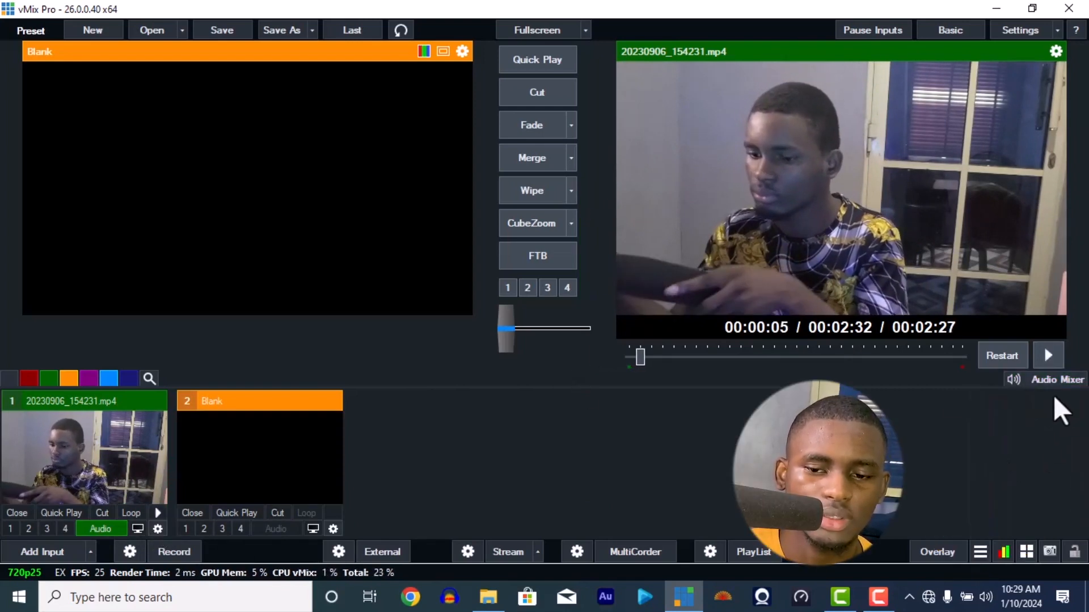
pyautogui.click(1043, 379)
pyautogui.moveTo(1077, 414)
pyautogui.mouseDown()
pyautogui.moveTo(1080, 456)
pyautogui.moveTo(1073, 407)
pyautogui.mouseUp()
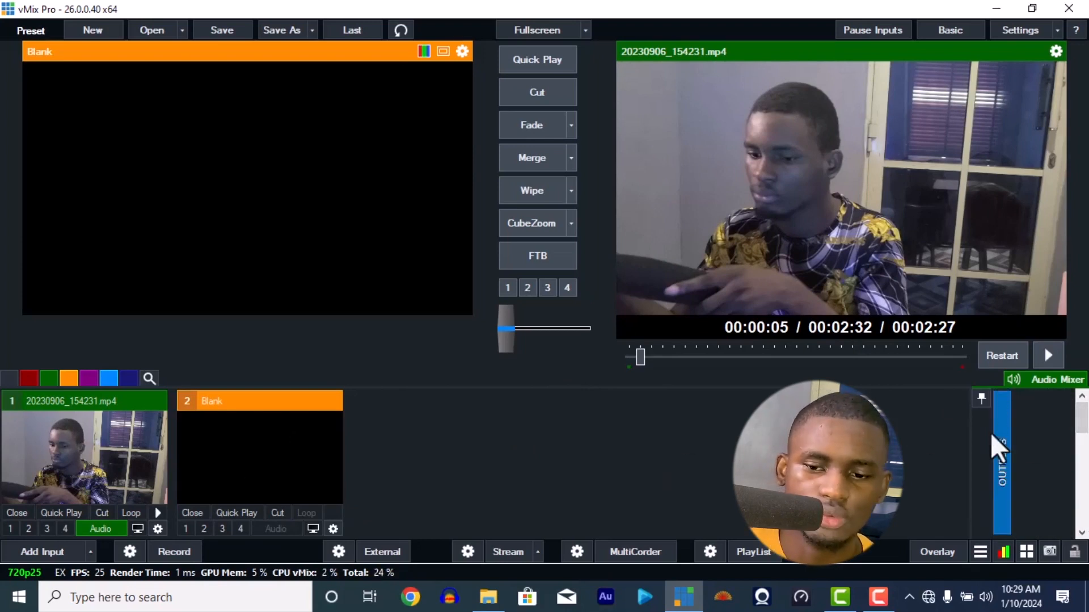
pyautogui.moveTo(1081, 432); pyautogui.dragTo(1084, 512)
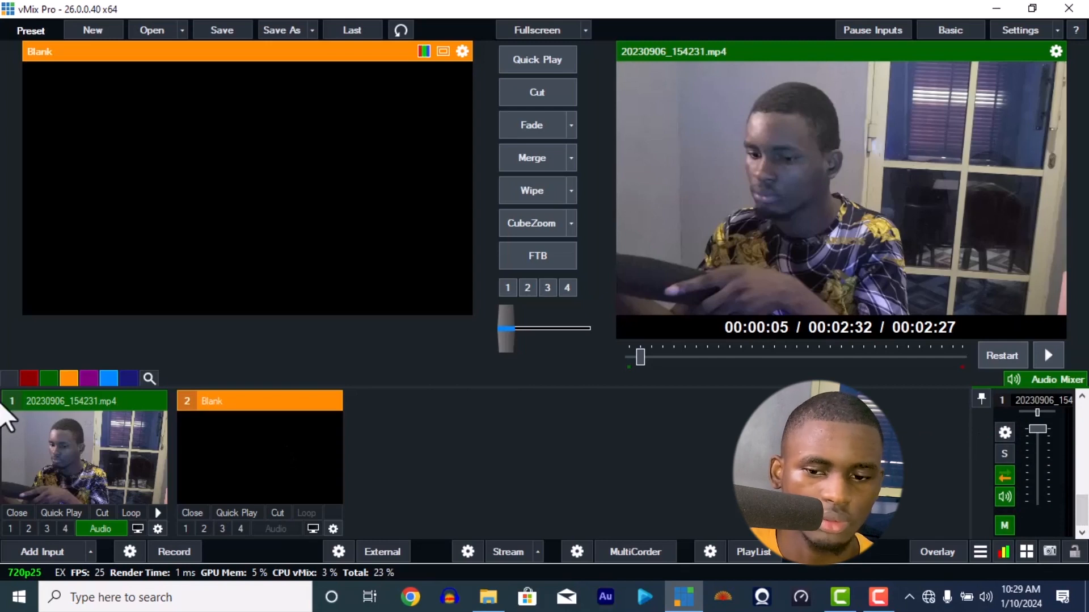
# Mute and unmute input 1's channel in the Audio Mixer, and switch its solo on and off.
pyautogui.click(1004, 498)
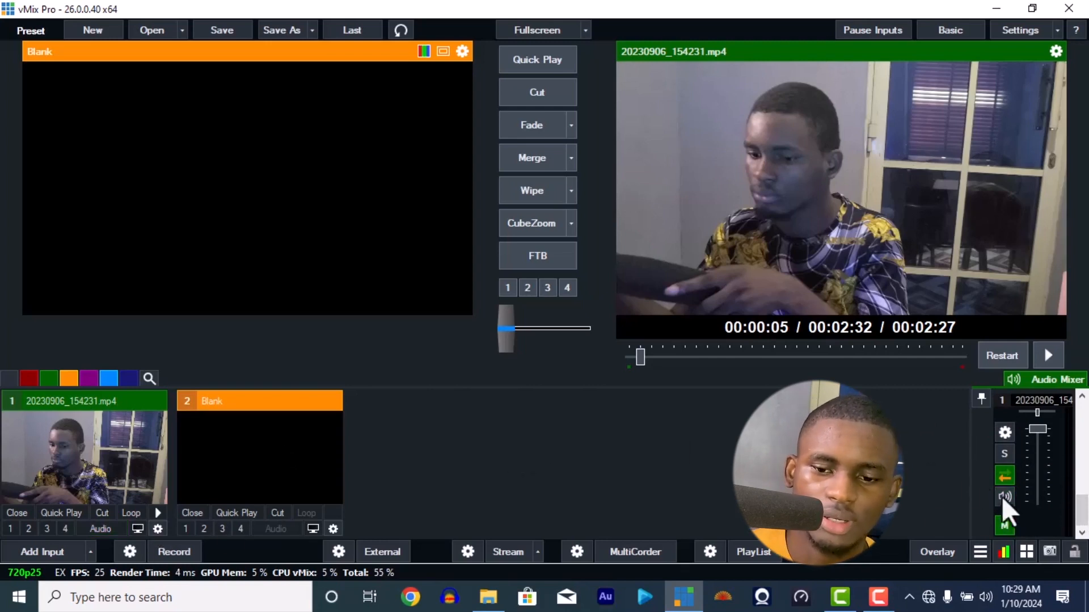
pyautogui.click(993, 494)
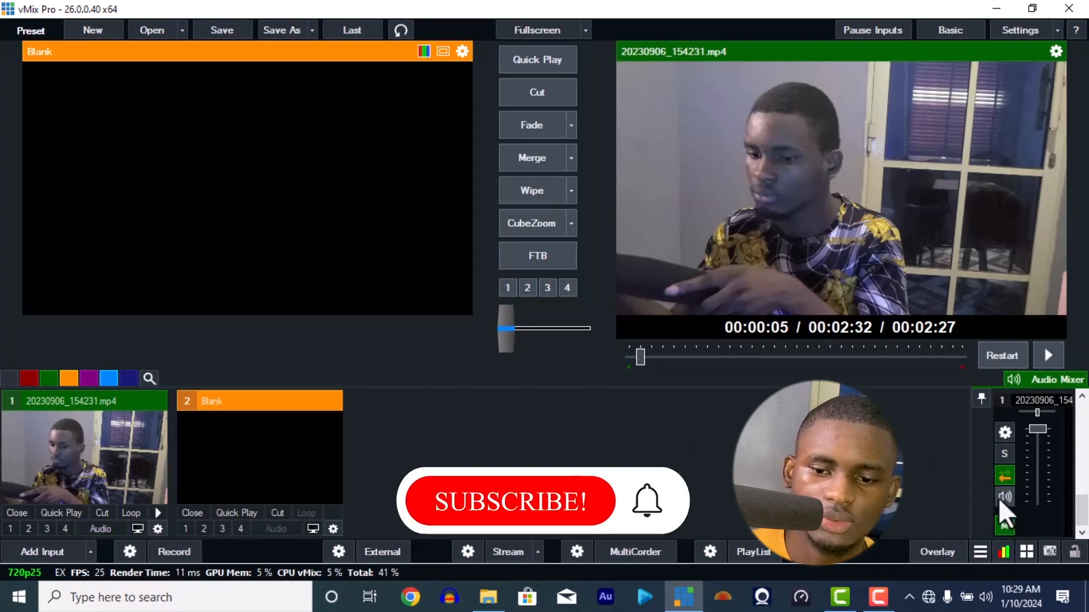
pyautogui.click(1003, 457)
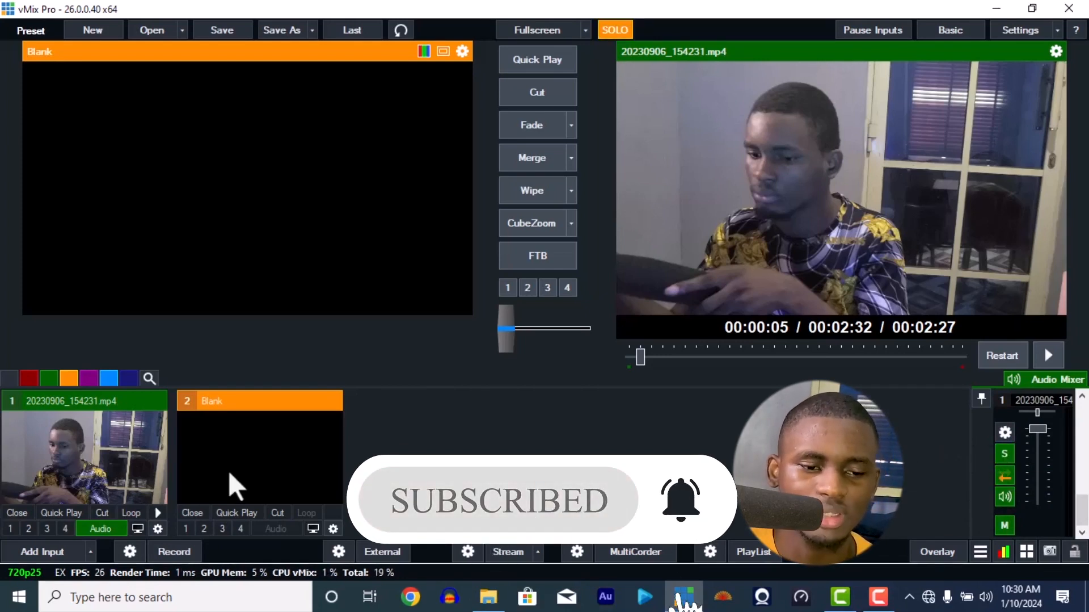
pyautogui.click(1004, 453)
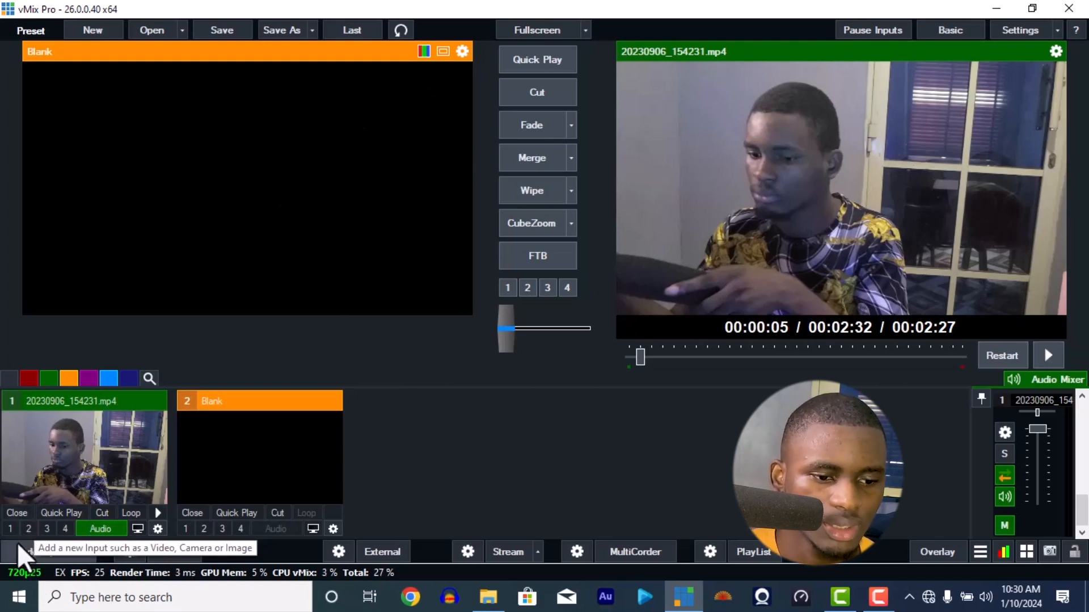
# Add the recent video file 20230906_142919.mp4 as input 2.
pyautogui.click(43, 551)
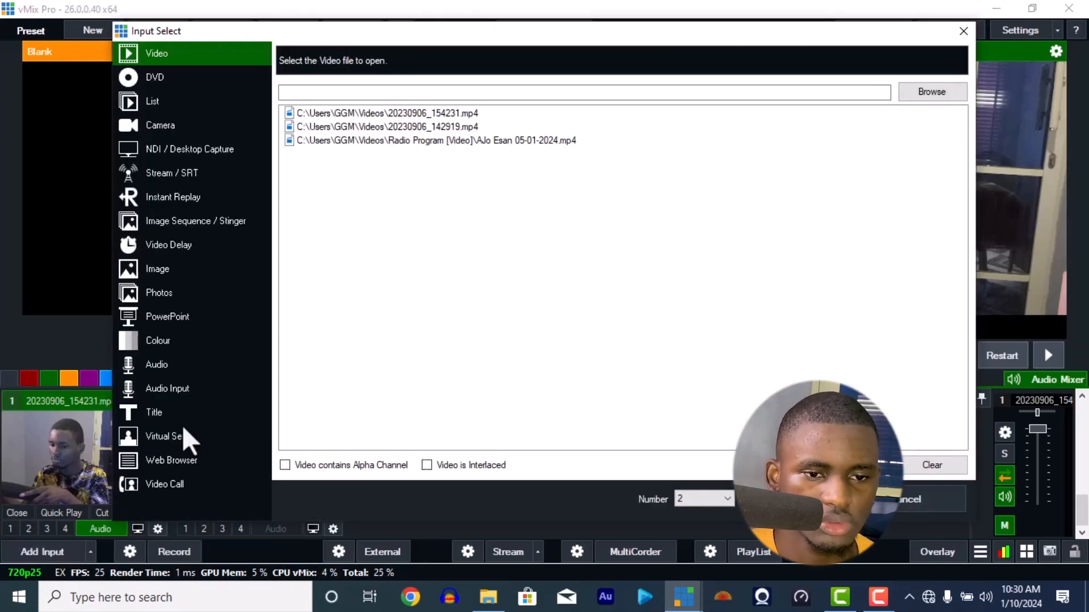
pyautogui.click(375, 128)
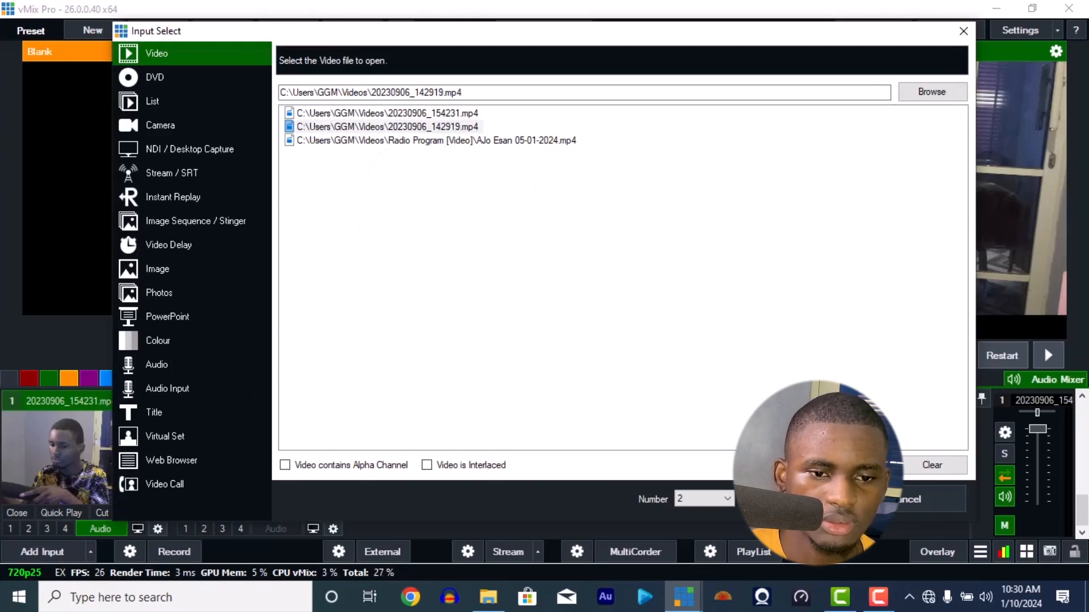
pyautogui.press('Return')
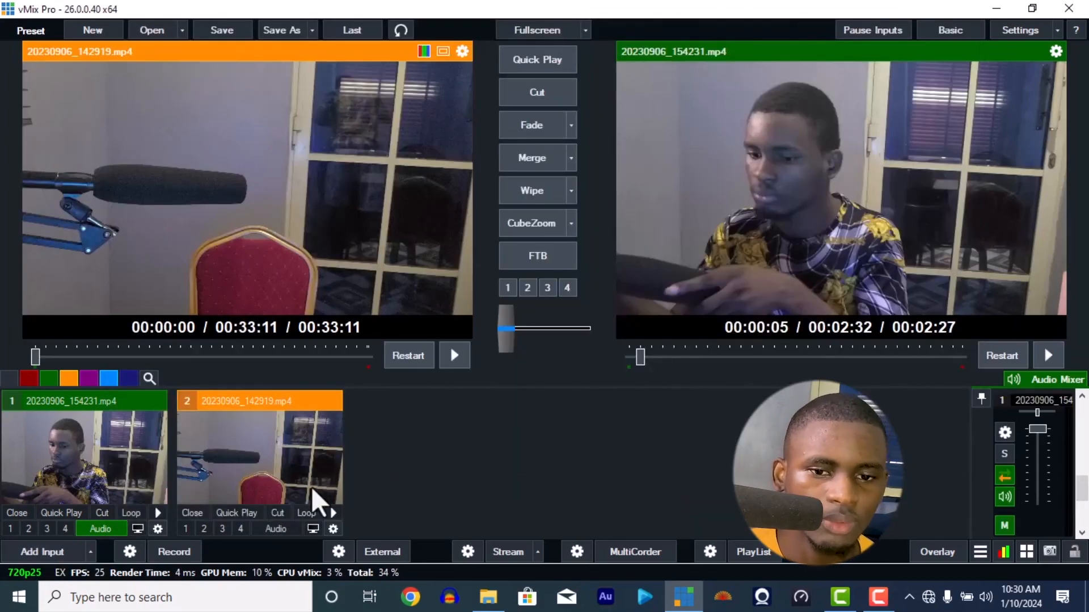
# Preview input 1 and return to input 2, play it in the preview, jump to about 00:12:43 and pause it.
pyautogui.click(68, 420)
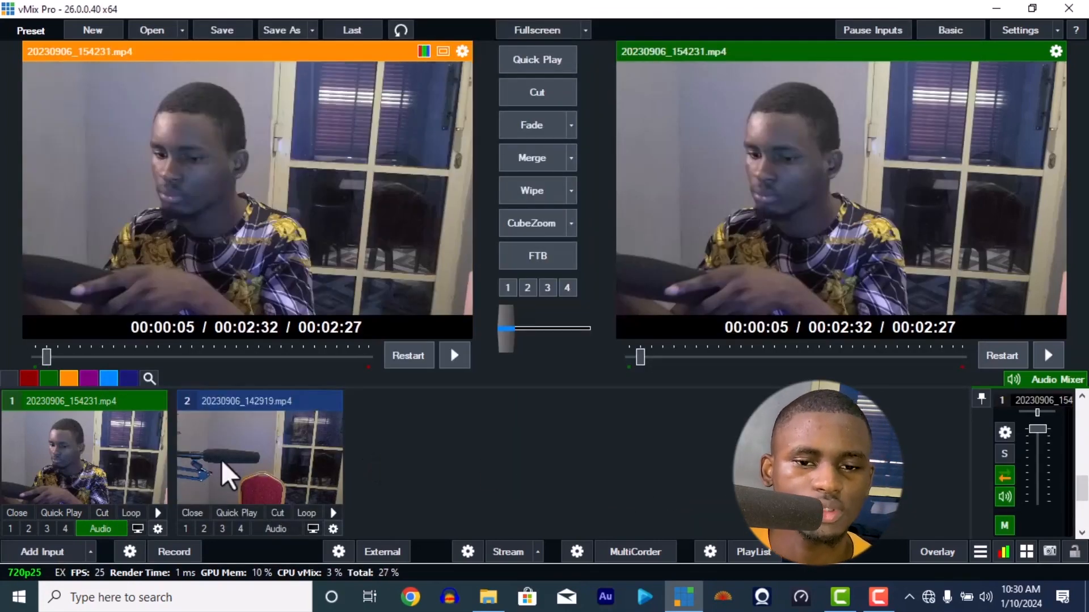
pyautogui.click(224, 453)
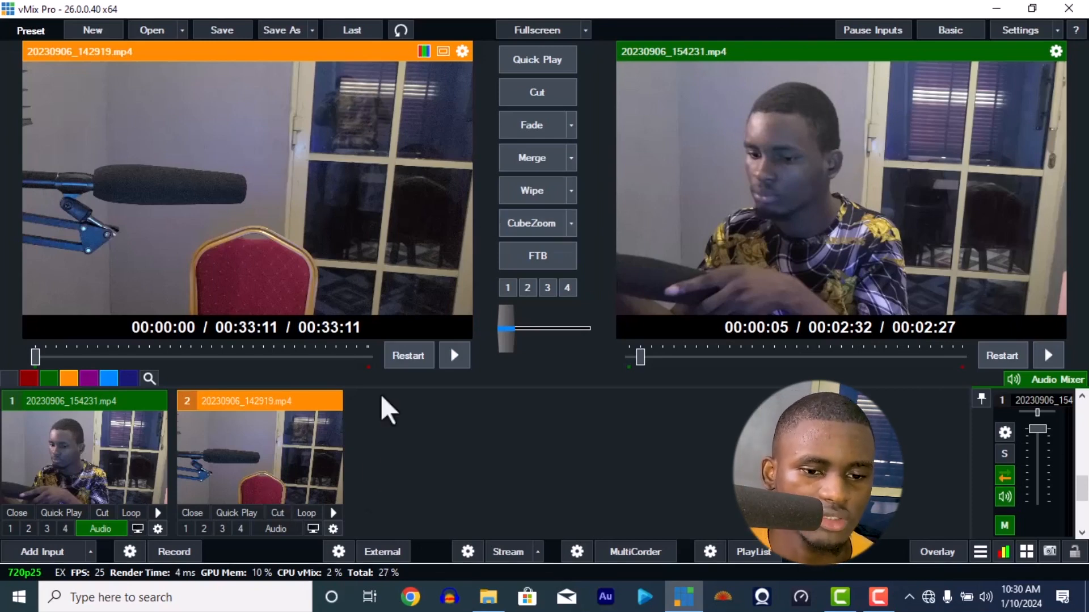
pyautogui.click(449, 356)
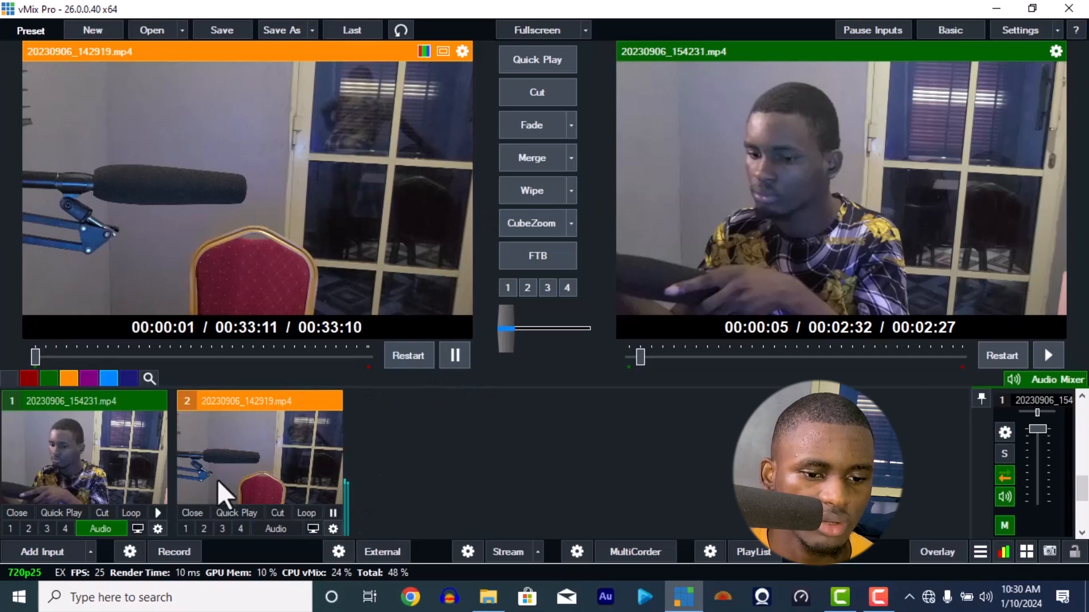
pyautogui.moveTo(34, 355); pyautogui.dragTo(163, 356)
pyautogui.click(455, 355)
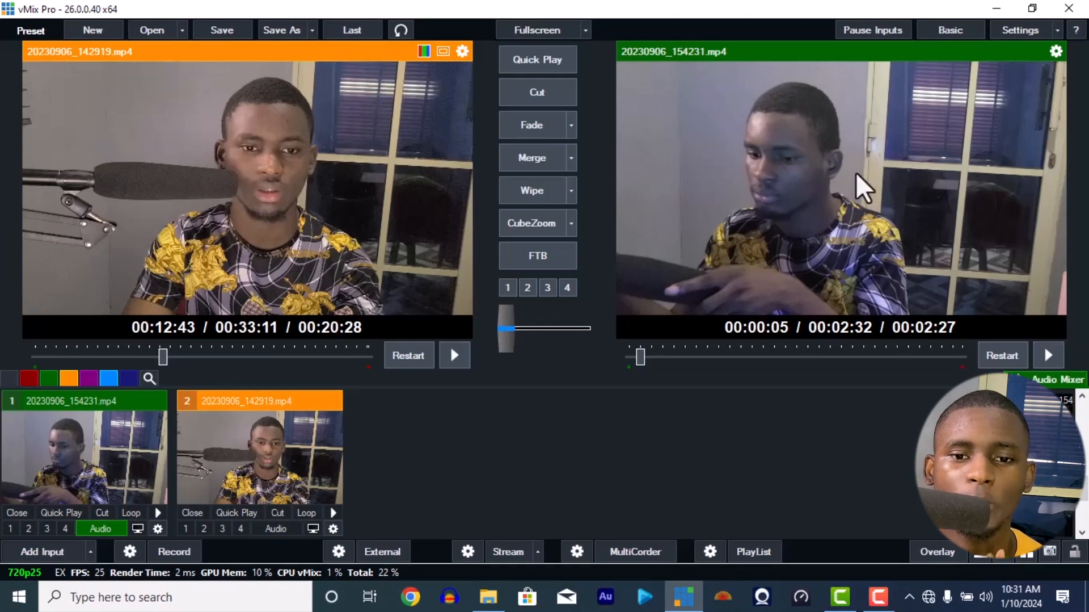
# Switch the output back and forth between 20230906_154231.mp4 and 20230906_142919.mp4 with the Cut transition.
pyautogui.click(529, 97)
pyautogui.click(529, 96)
pyautogui.click(529, 96)
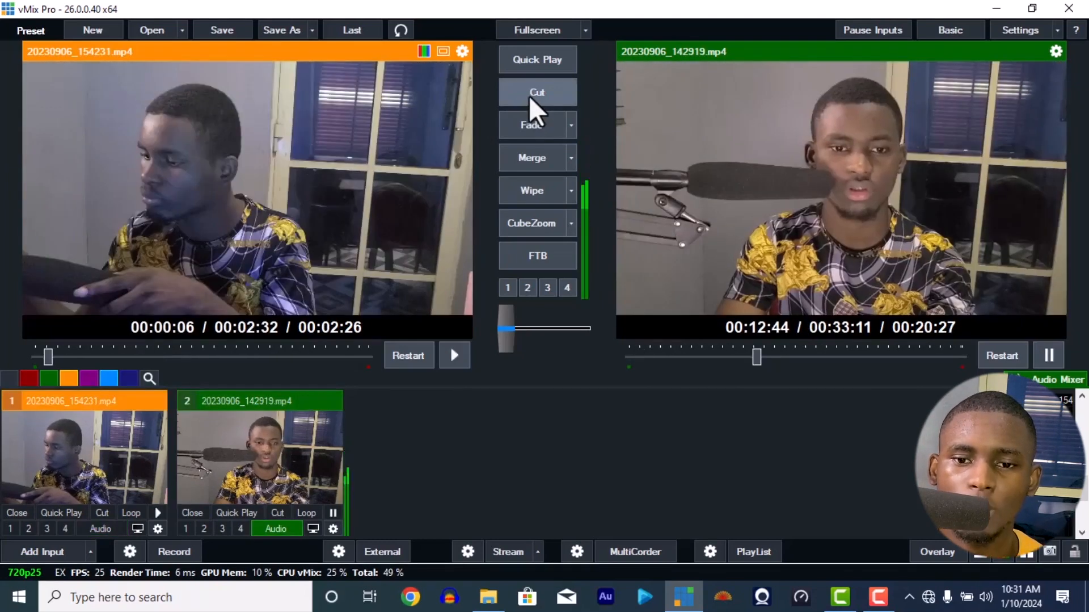
pyautogui.click(529, 97)
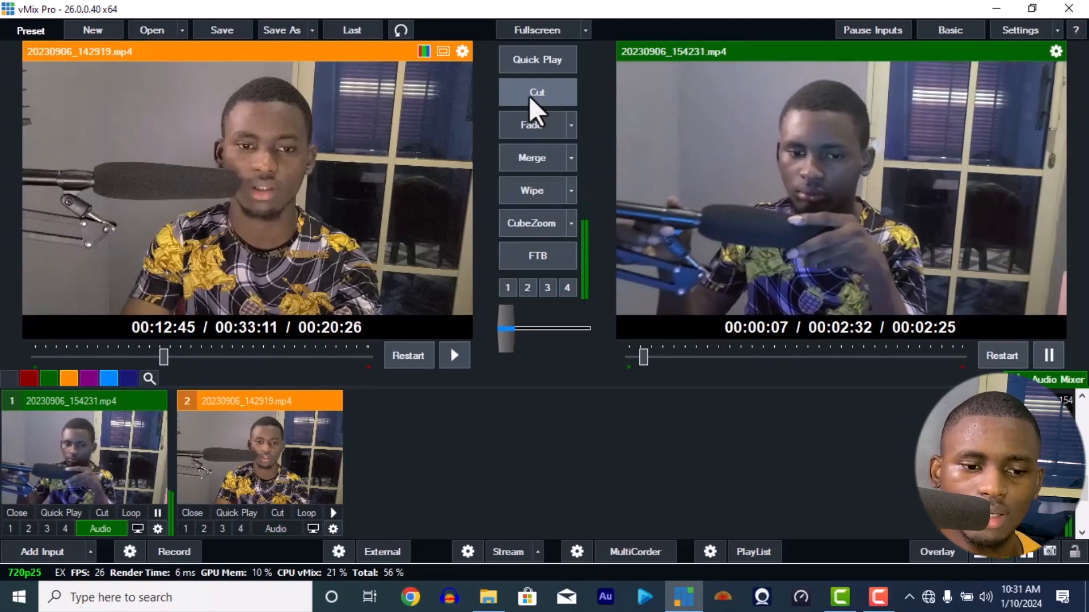
# Turn off input 1's audio and pause it, cut to input 2 and back, and pause input 1 again.
pyautogui.click(102, 528)
pyautogui.click(156, 511)
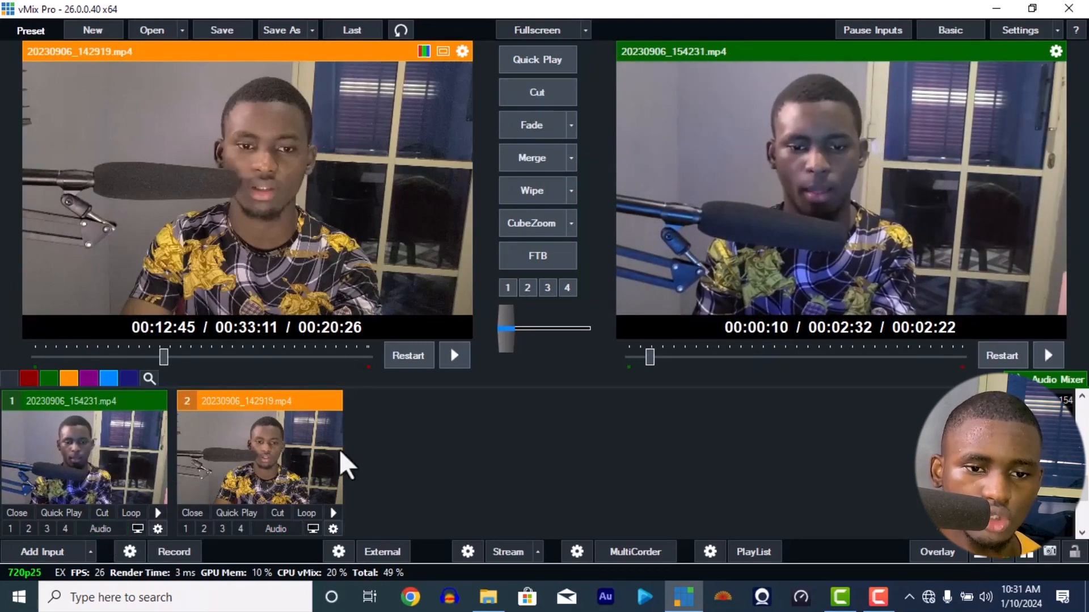
pyautogui.click(532, 90)
pyautogui.click(533, 90)
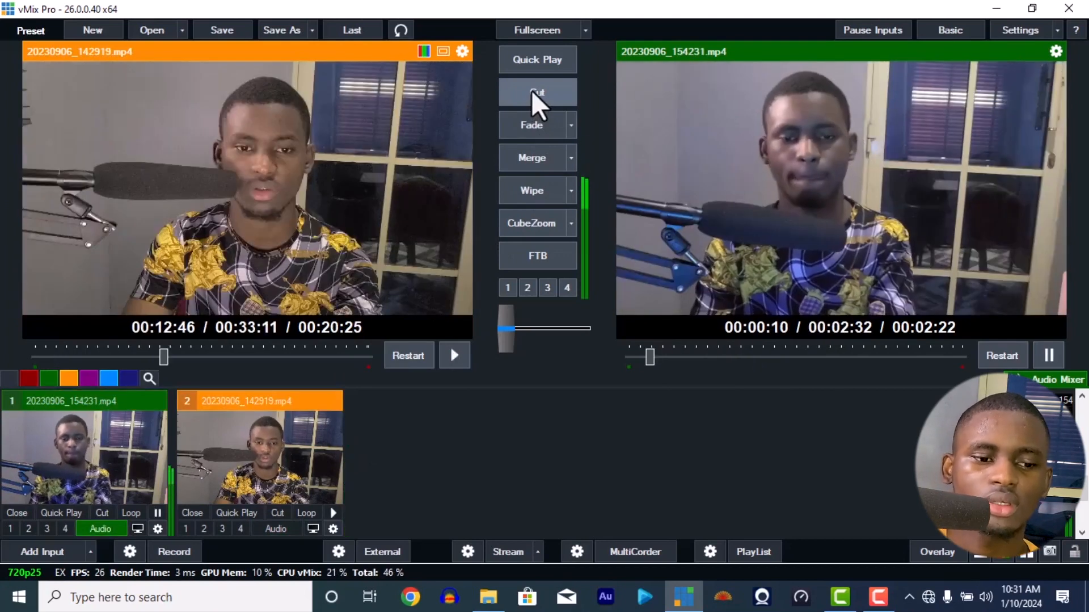
pyautogui.click(157, 512)
# Fade the output to input 2 and back, merge to input 2, and pause its playback.
pyautogui.click(512, 128)
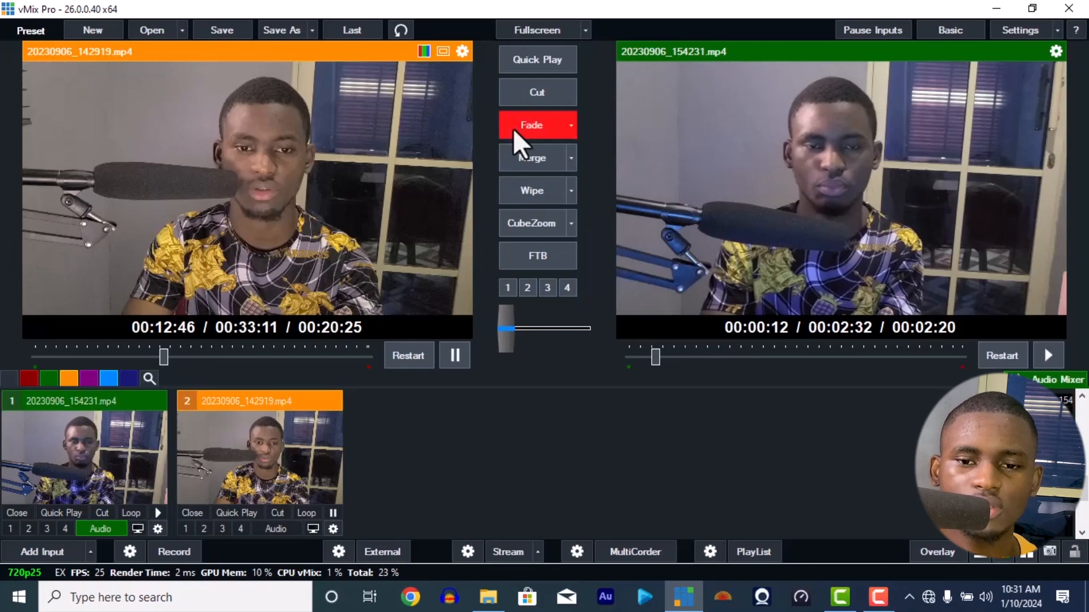
pyautogui.click(513, 128)
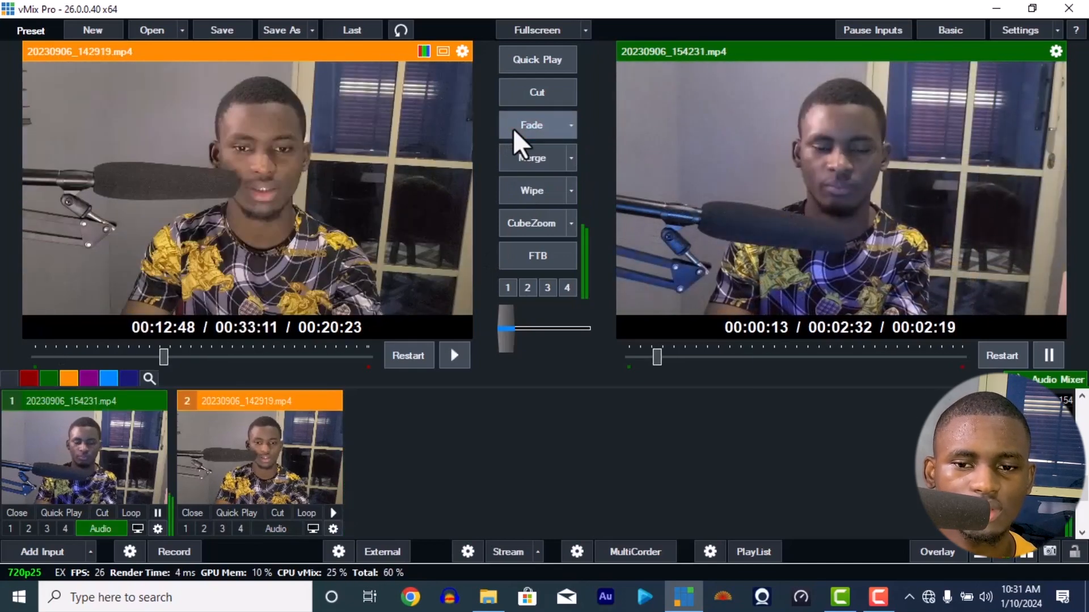
pyautogui.click(526, 162)
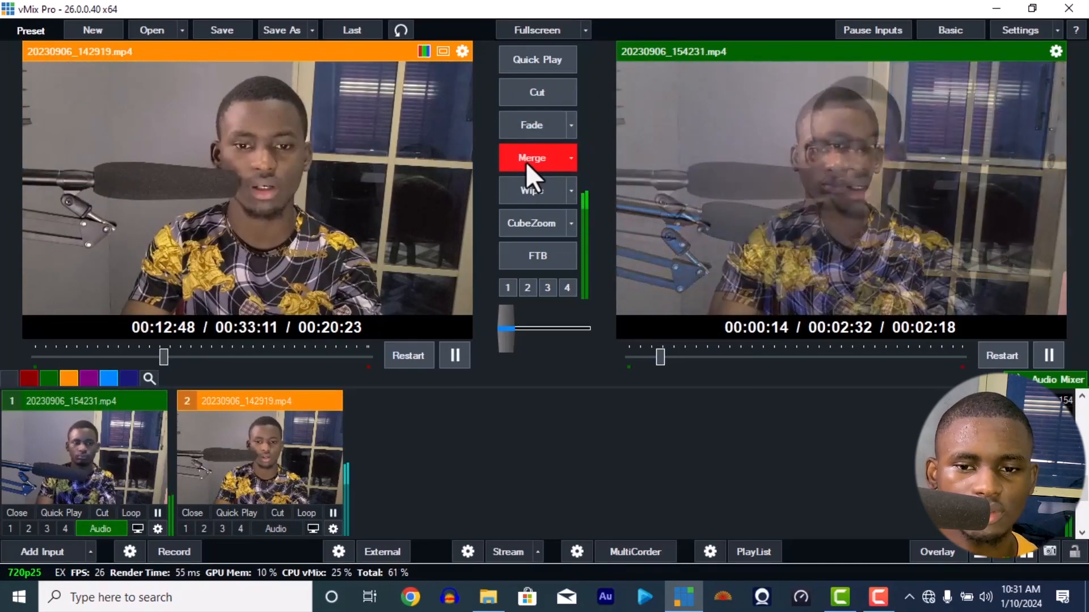
pyautogui.click(333, 512)
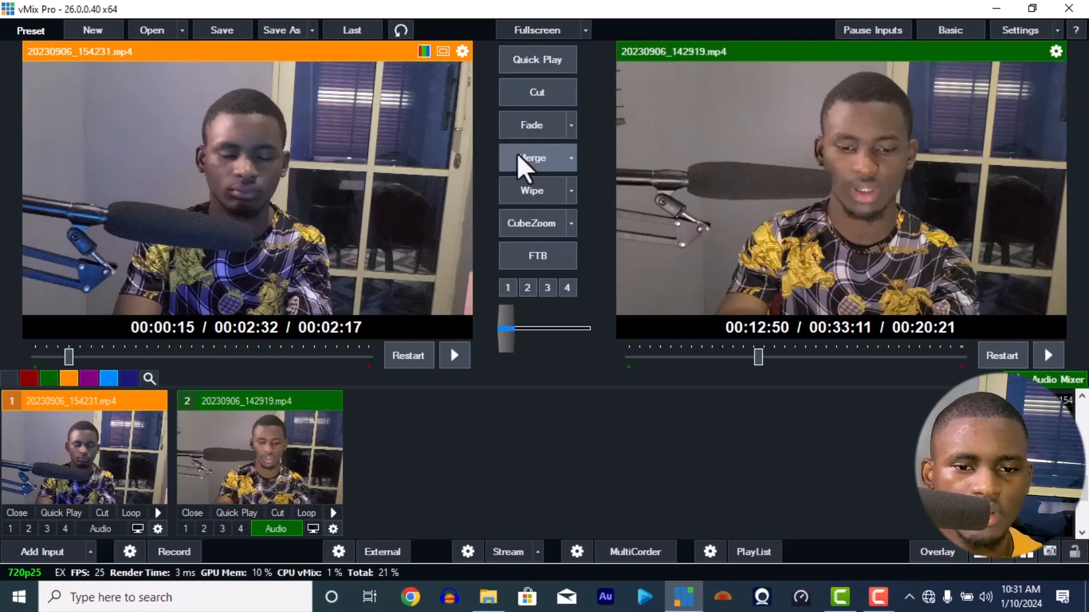
# Wipe the output to input 1, return to input 2 with CubeZoom, and pause input 2.
pyautogui.click(523, 196)
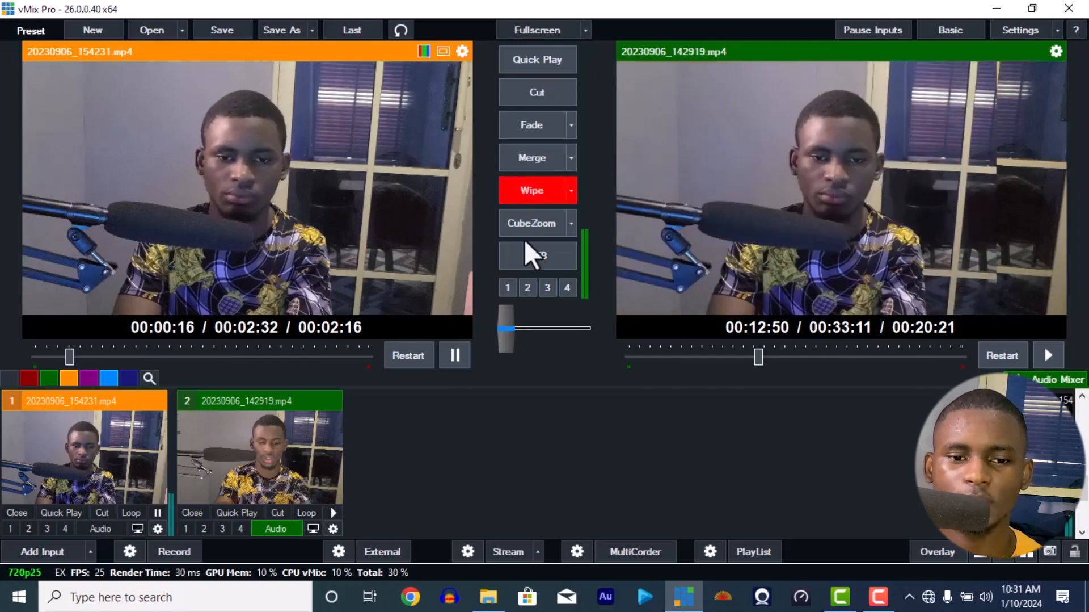
pyautogui.click(524, 223)
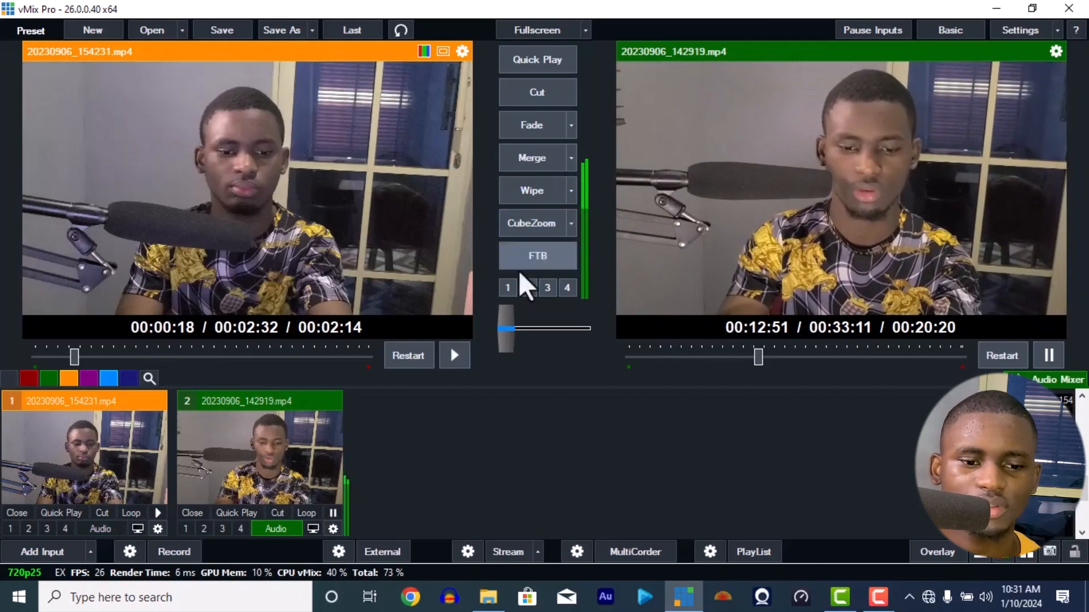
pyautogui.click(333, 512)
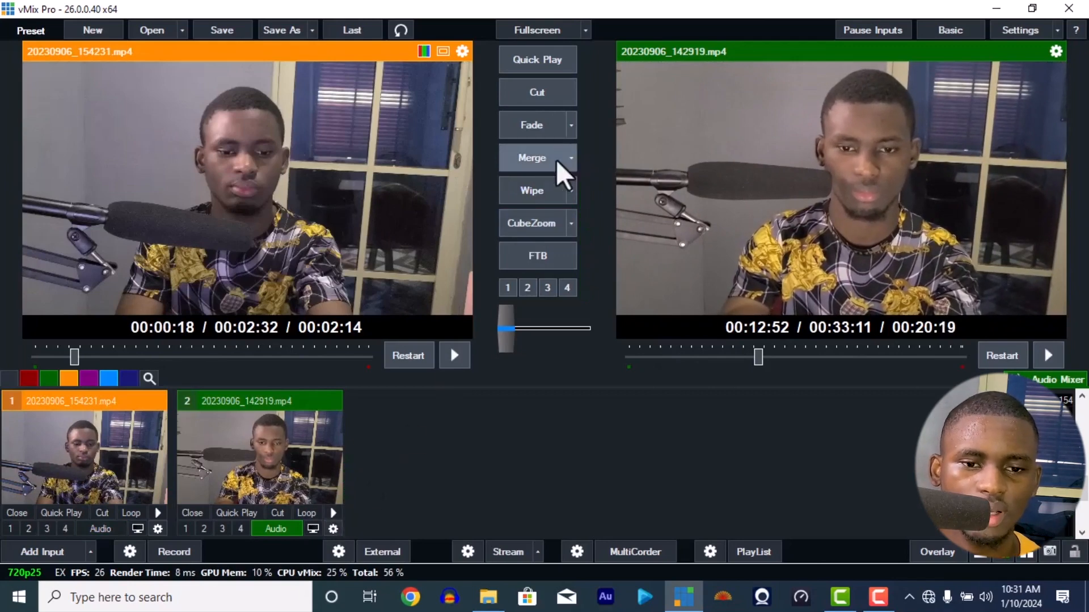
# Change the Fade transition to SlideReverse and use it to bring input 1 to the output.
pyautogui.click(571, 125)
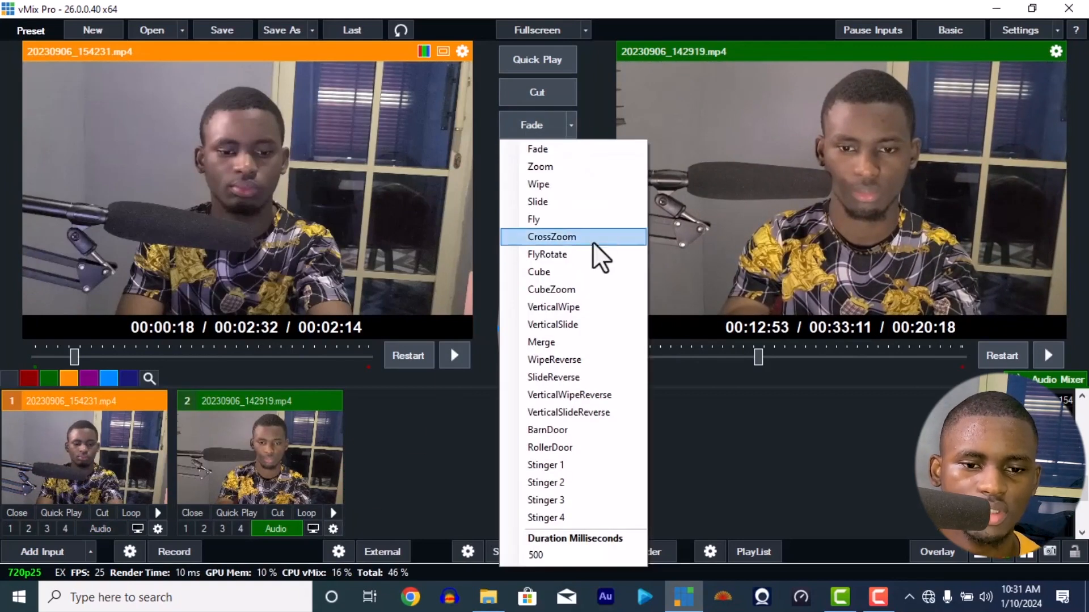
pyautogui.click(554, 376)
pyautogui.click(546, 131)
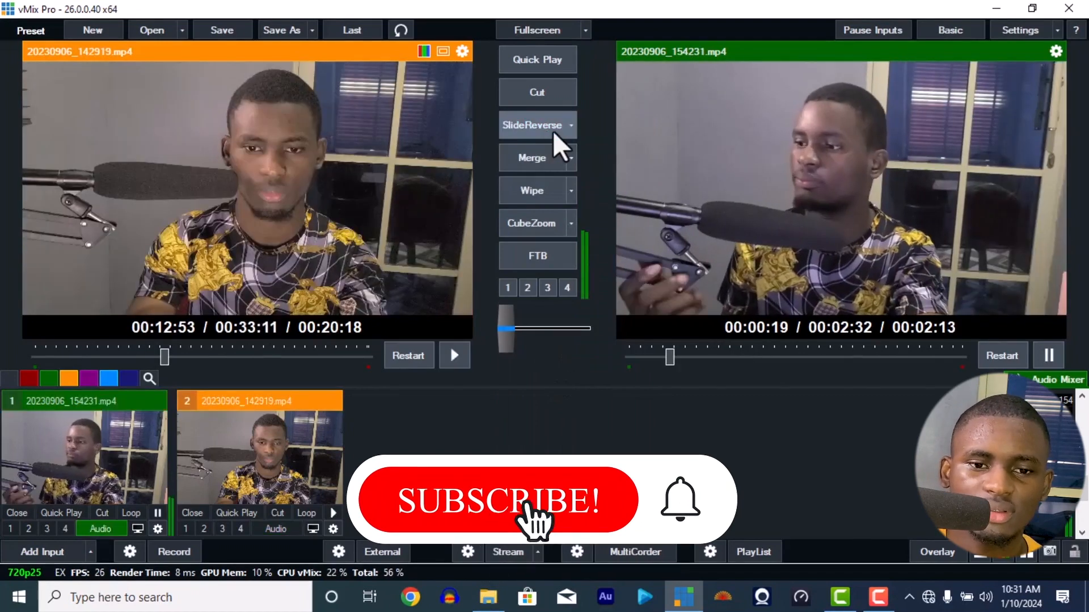
# Set the SlideReverse transition back to Fade and pause input 1's playback.
pyautogui.click(572, 127)
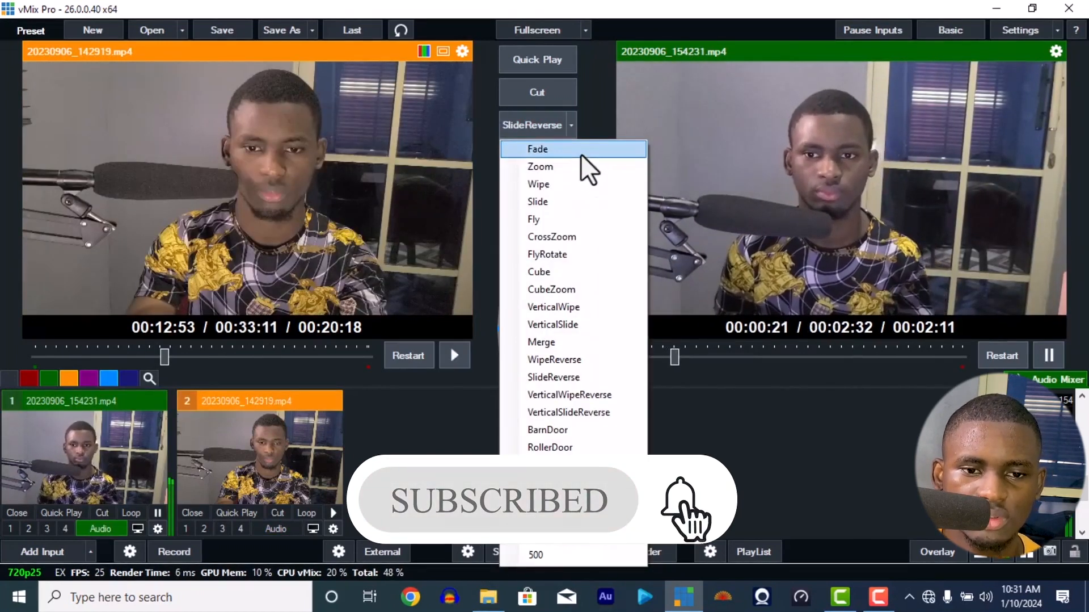
pyautogui.click(580, 149)
pyautogui.click(159, 513)
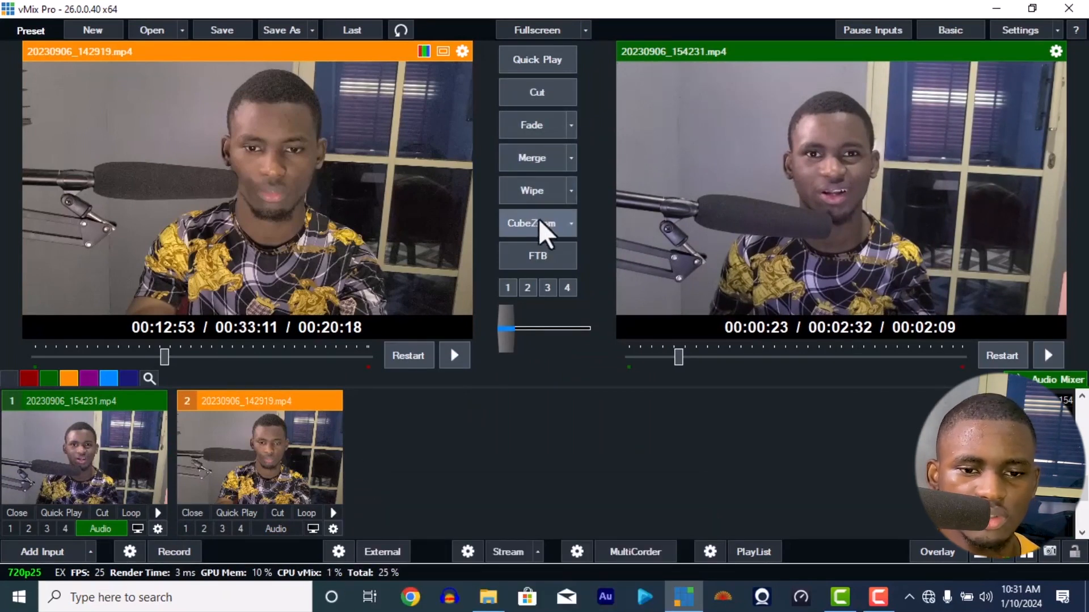
# Toggle fade to black on the output on and off several times.
pyautogui.click(533, 261)
pyautogui.click(529, 258)
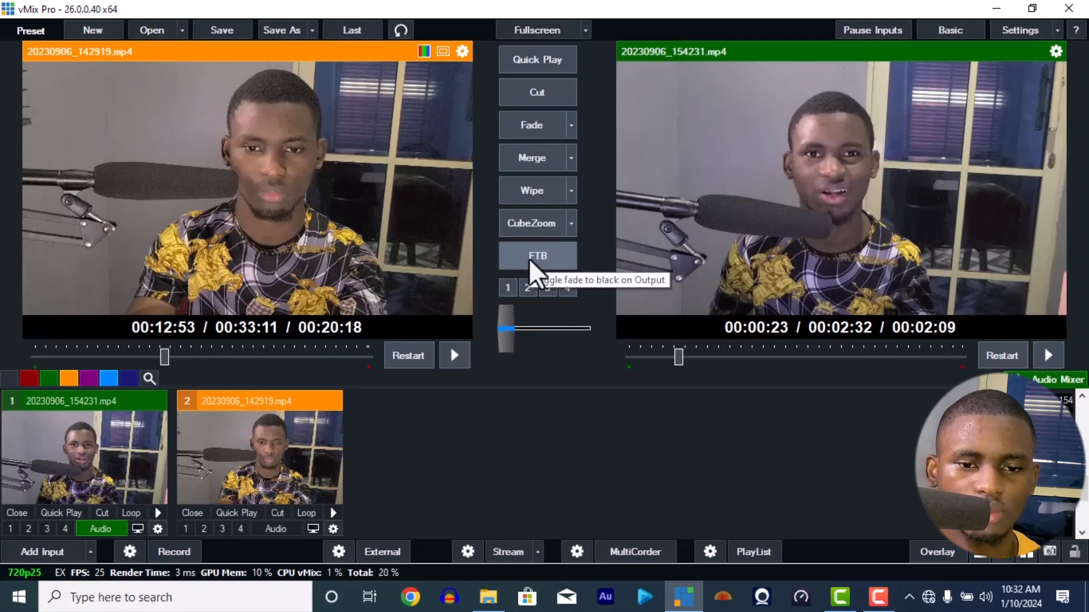
pyautogui.click(530, 257)
pyautogui.click(529, 258)
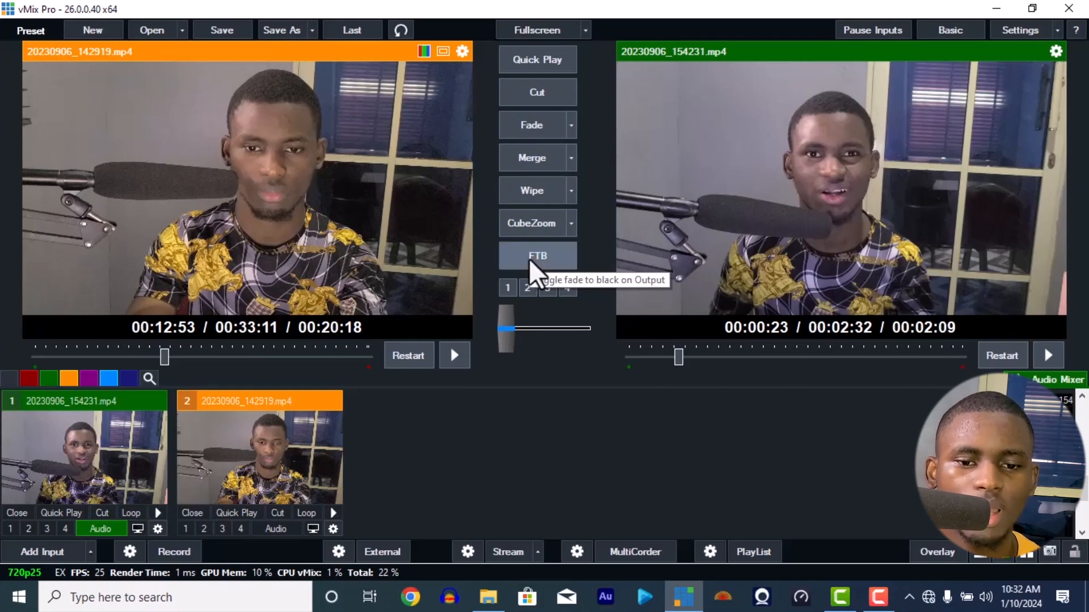
pyautogui.click(530, 258)
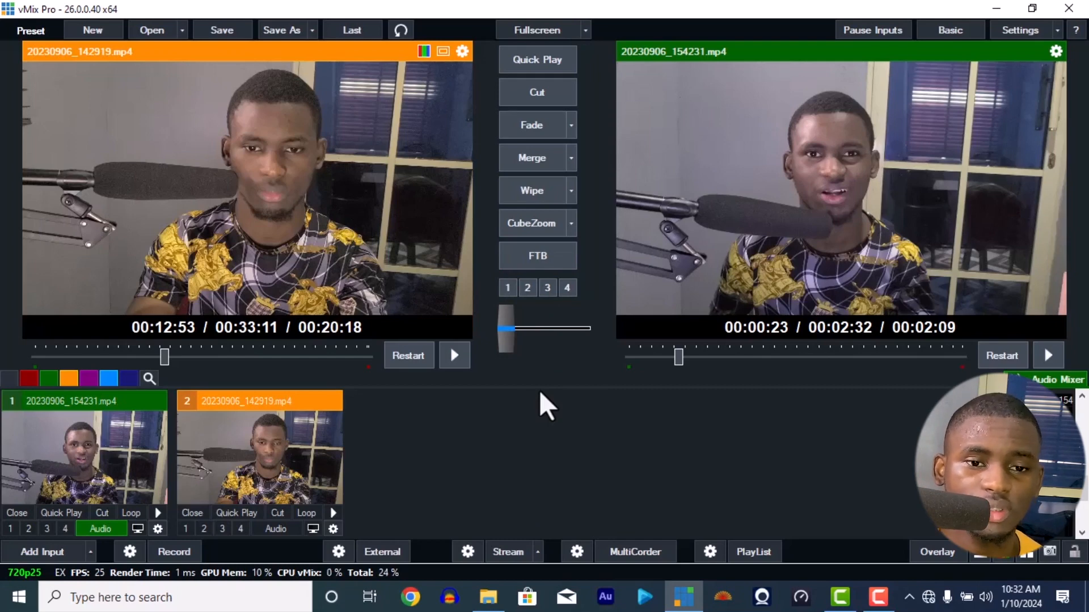
# Turn the fullscreen output on and off, and bring up and dismiss the Windows display projection options.
pyautogui.click(529, 29)
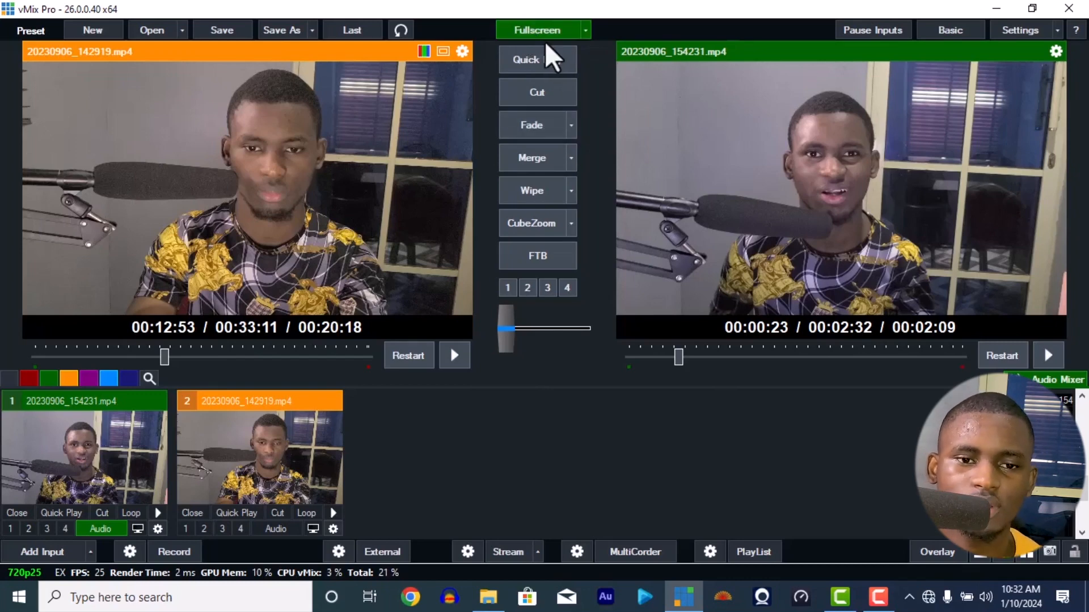
pyautogui.click(541, 32)
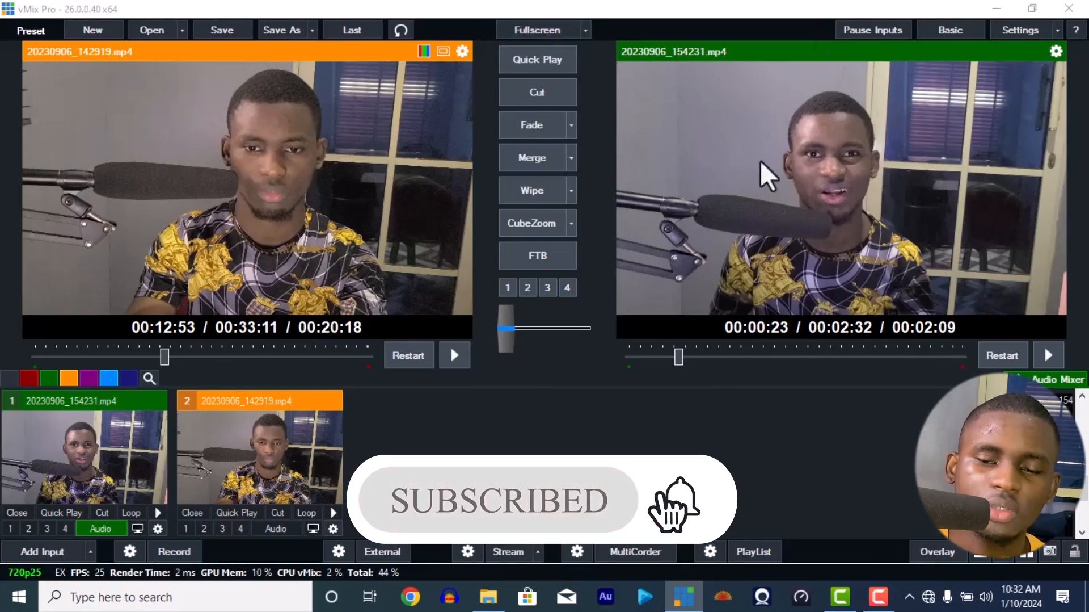
pyautogui.press('super+p')
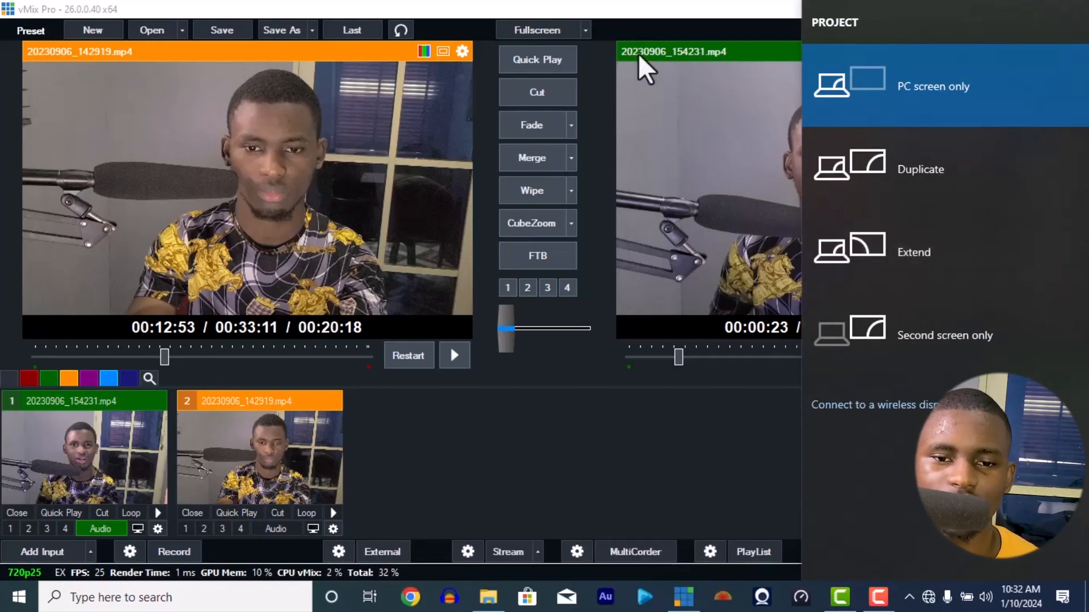
pyautogui.click(865, 226)
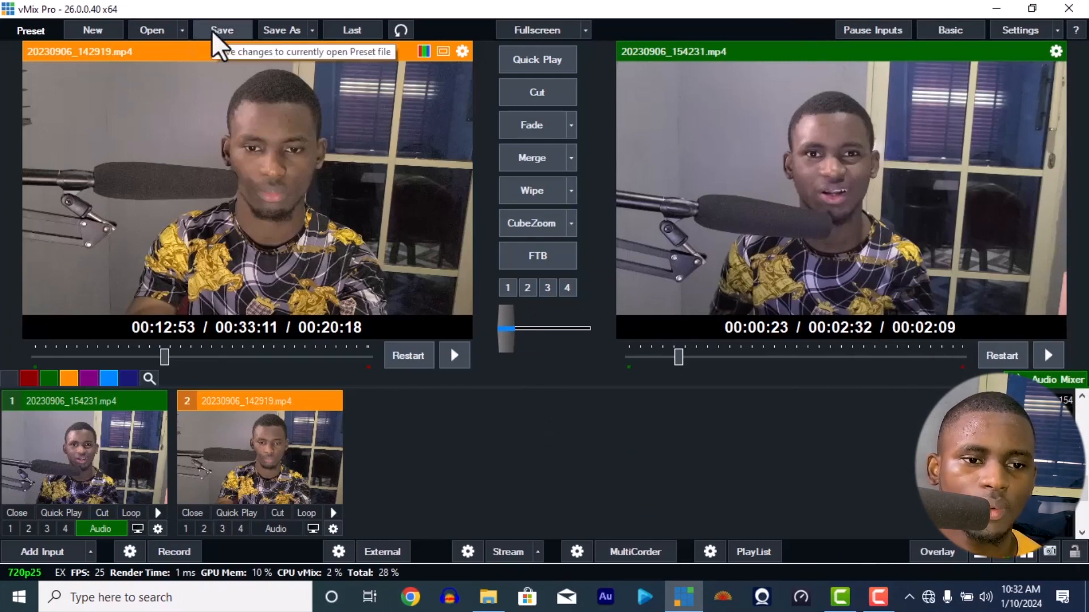
pyautogui.click(230, 31)
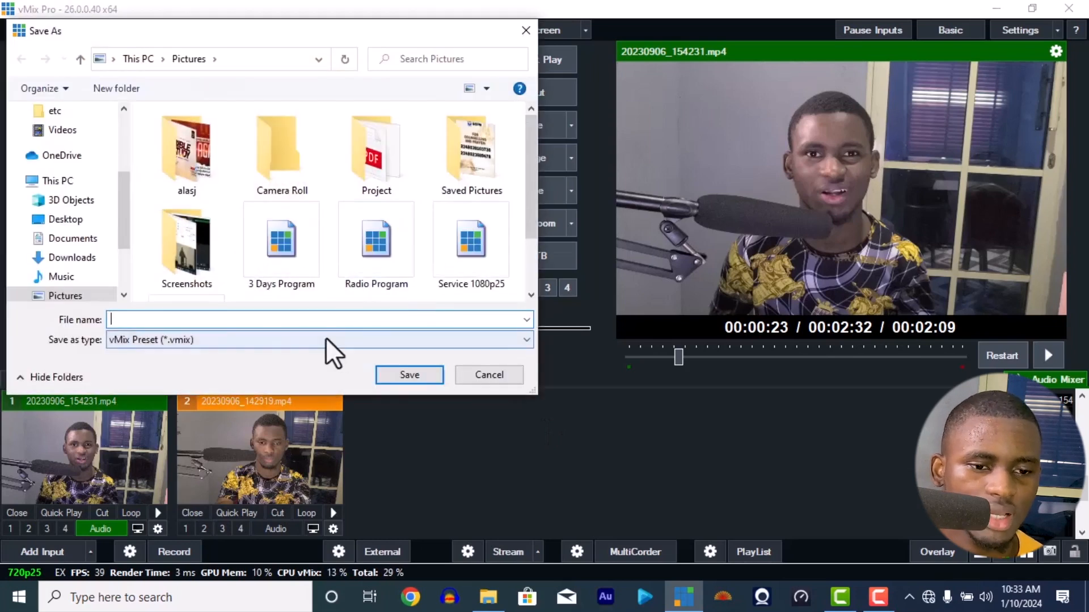
pyautogui.write('ser')
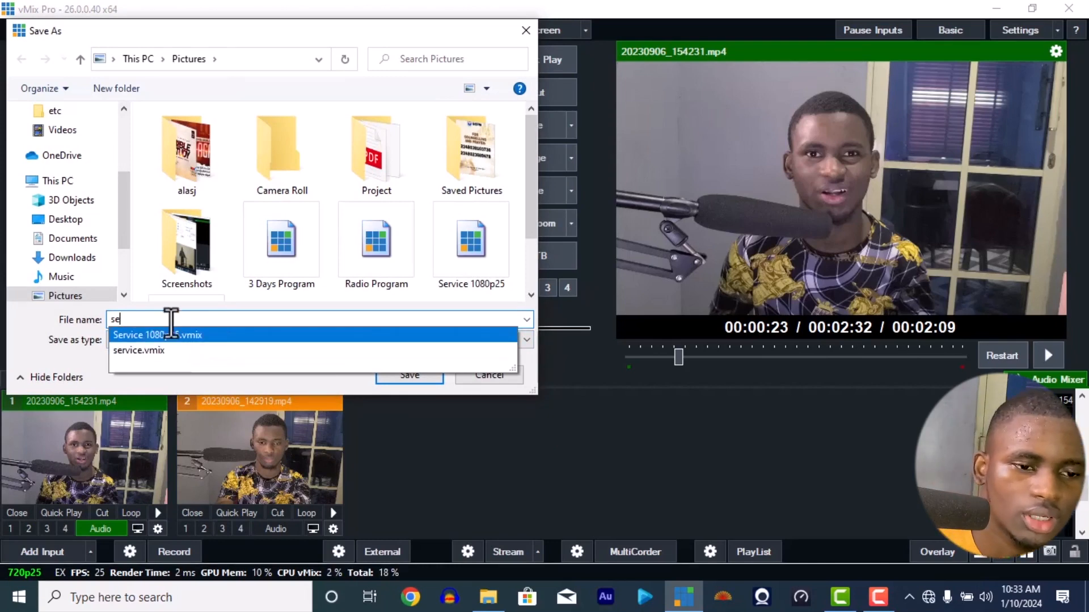
pyautogui.press('BackSpace')
pyautogui.press('BackSpace')
pyautogui.press('BackSpace')
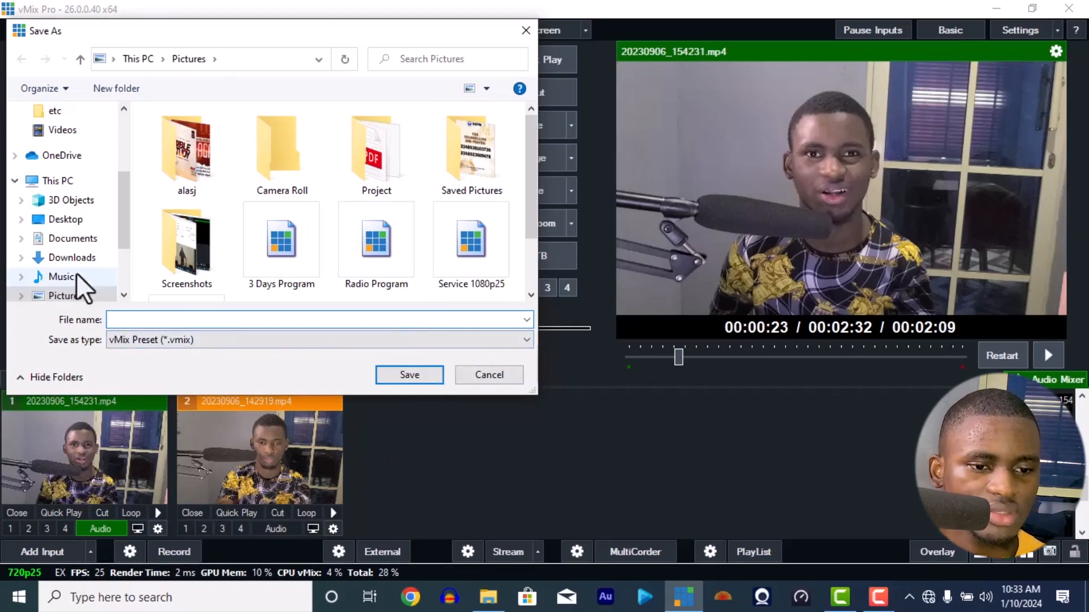
pyautogui.click(483, 375)
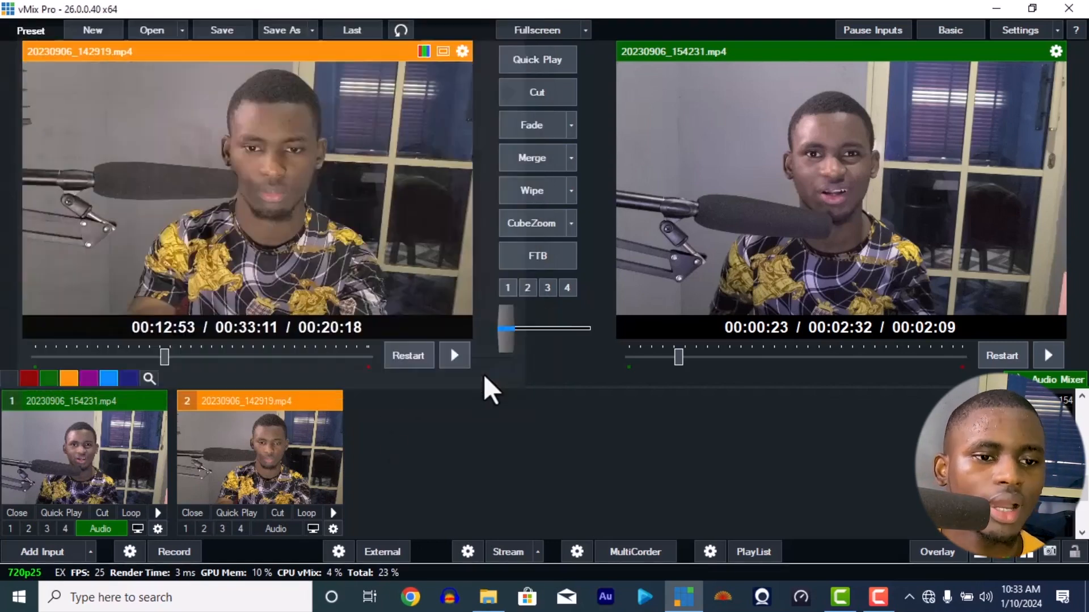
# Discard the current preset changes, look through the vMix presets saved in Pictures, and leave without opening one.
pyautogui.click(152, 32)
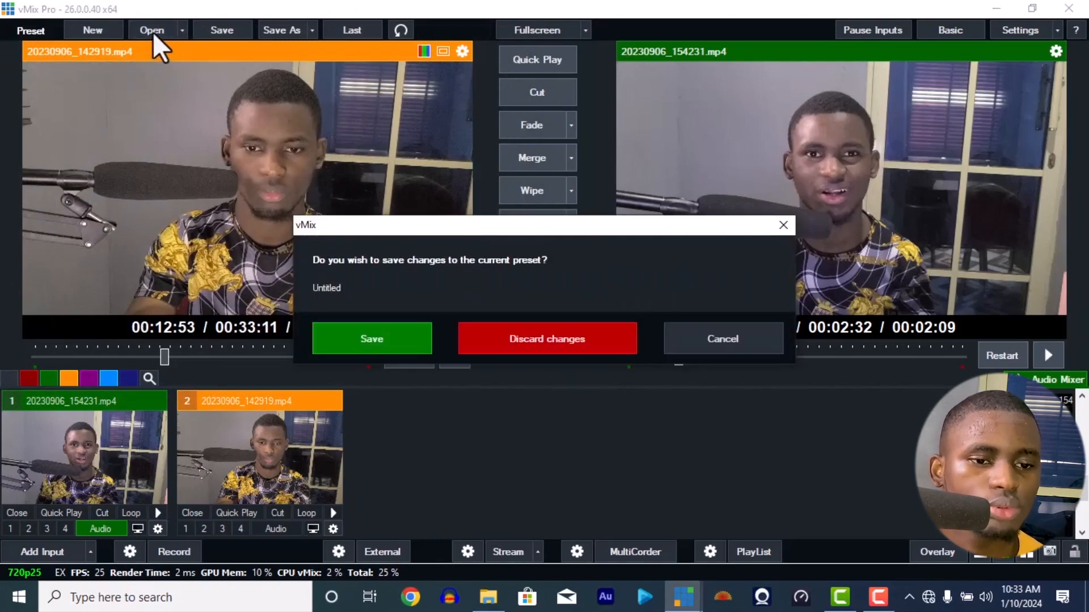
pyautogui.click(509, 330)
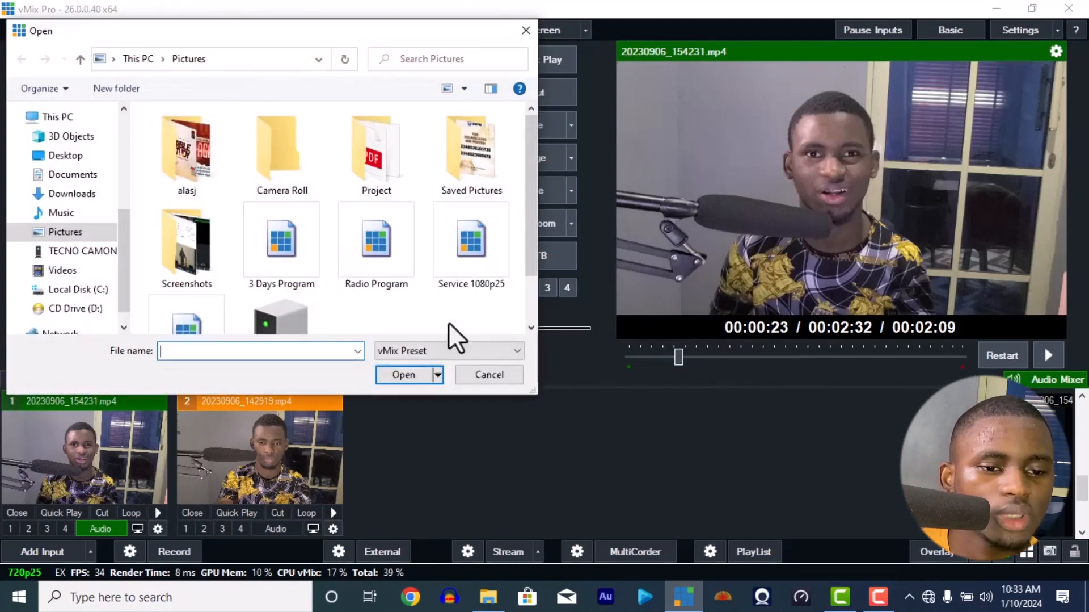
pyautogui.click(261, 264)
pyautogui.click(360, 256)
pyautogui.click(445, 251)
pyautogui.scroll(-1, 431, 258)
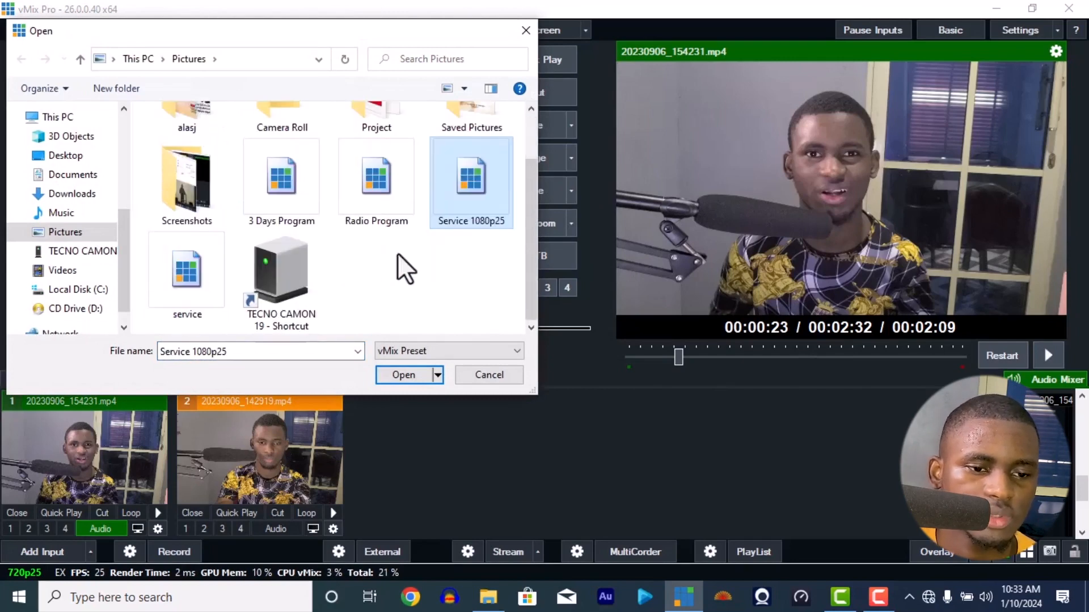
pyautogui.click(208, 278)
pyautogui.click(498, 375)
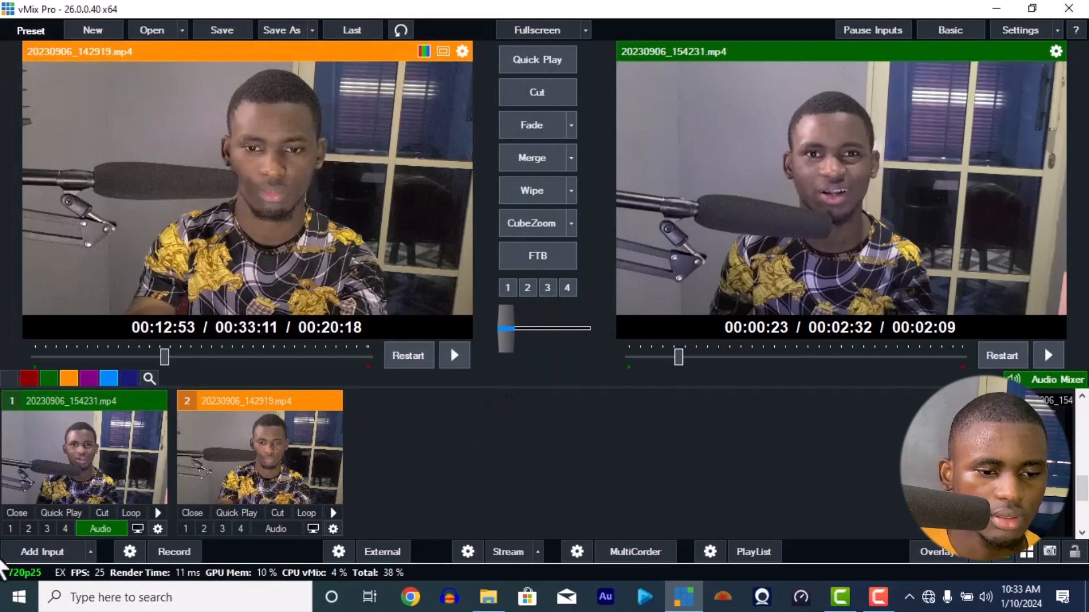
# Look at the DVD input options, browse for a disc on CD Drive (D:), and cancel the folder selection.
pyautogui.click(22, 553)
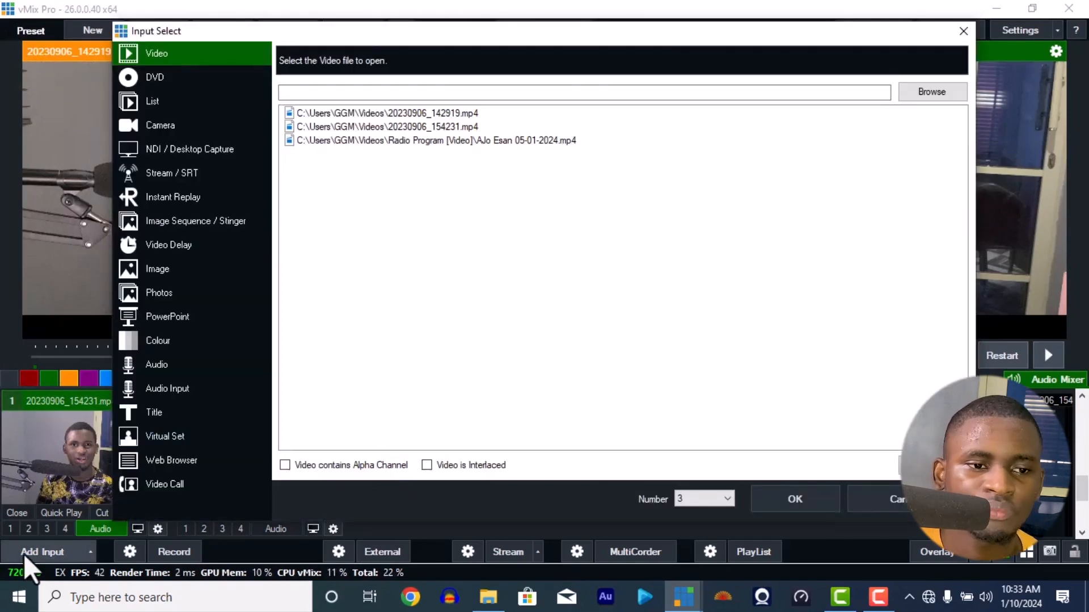
pyautogui.click(194, 85)
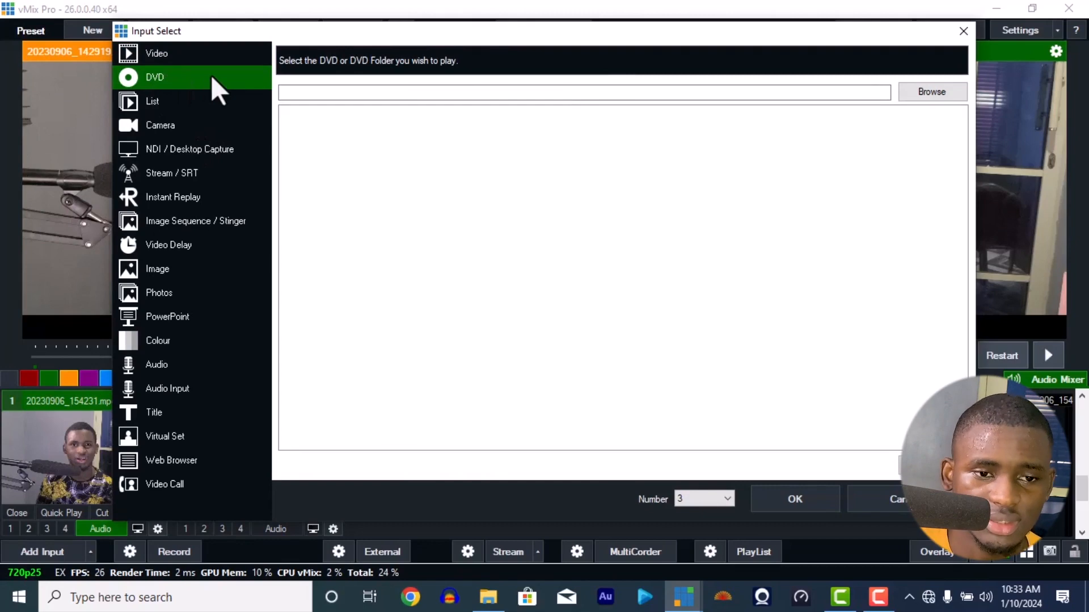
pyautogui.click(902, 92)
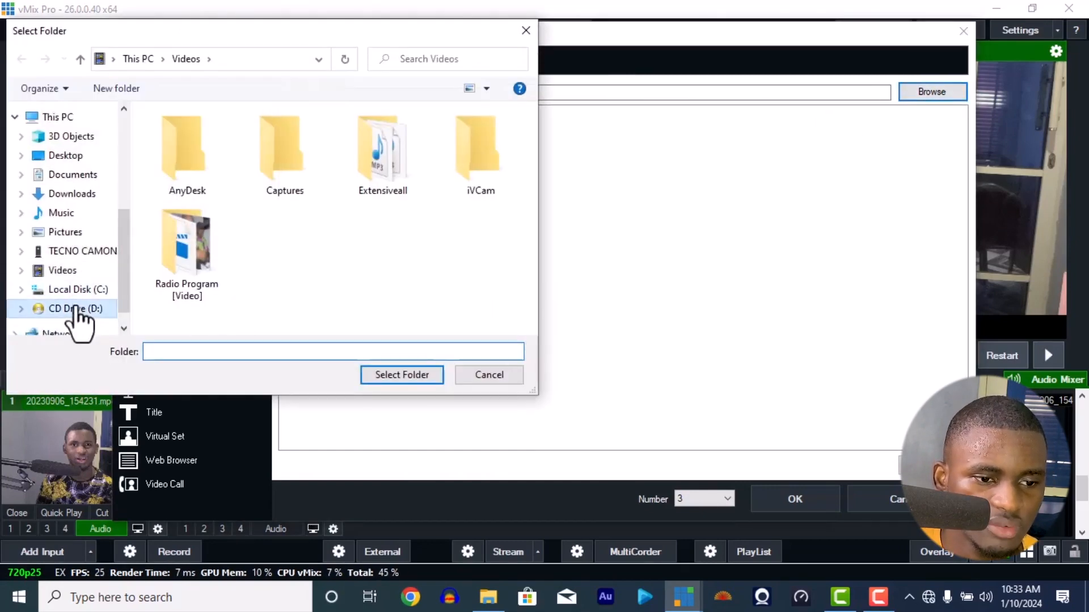
pyautogui.click(77, 308)
pyautogui.click(639, 323)
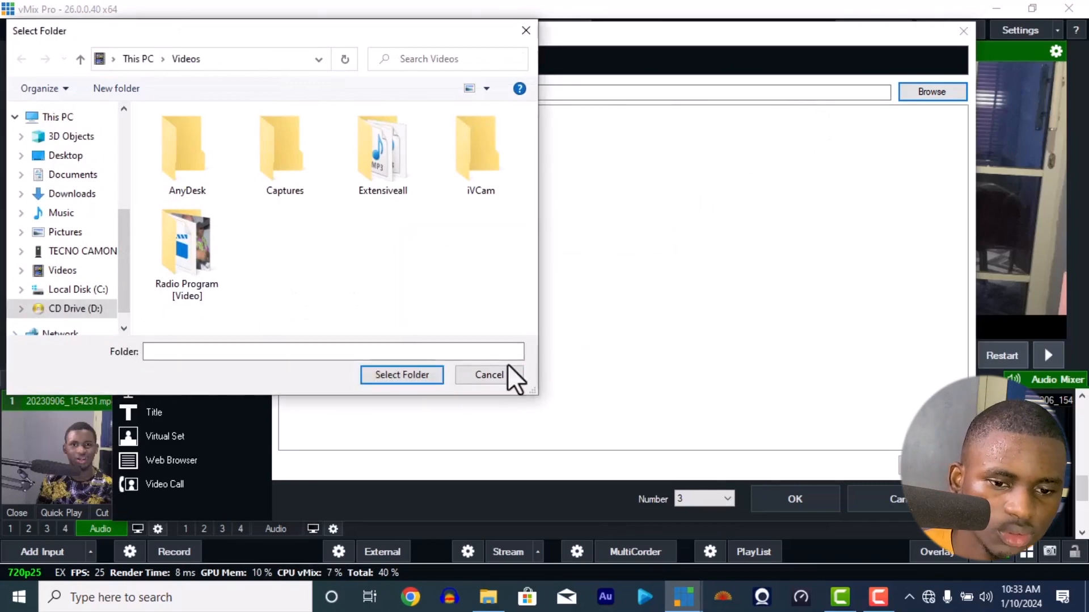
pyautogui.click(513, 371)
# Add a List input containing all three videos from the vid folder in Videos.
pyautogui.click(185, 106)
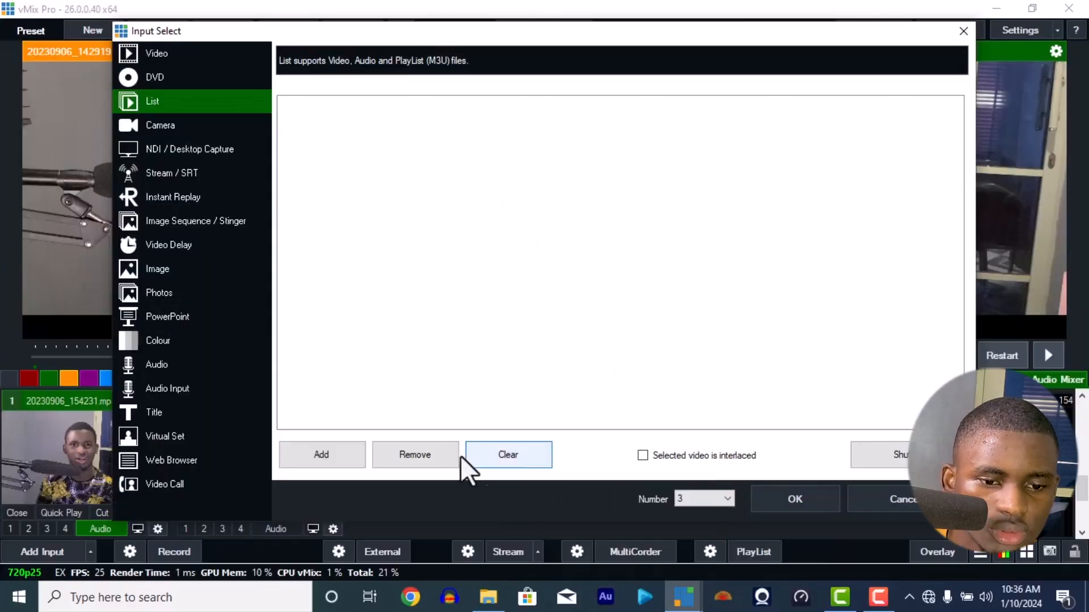
pyautogui.click(339, 456)
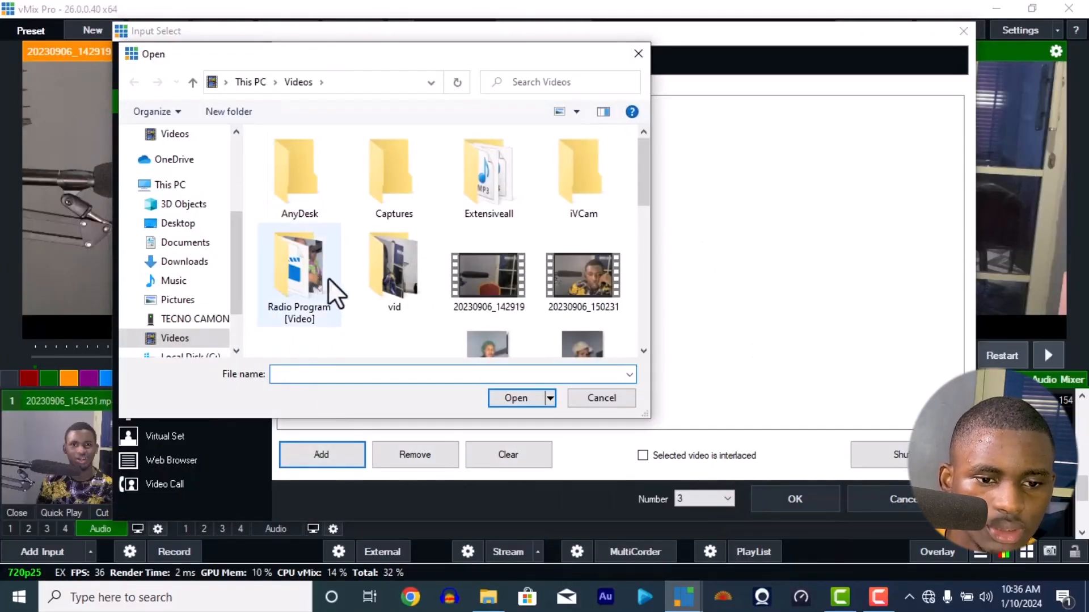
pyautogui.click(388, 273)
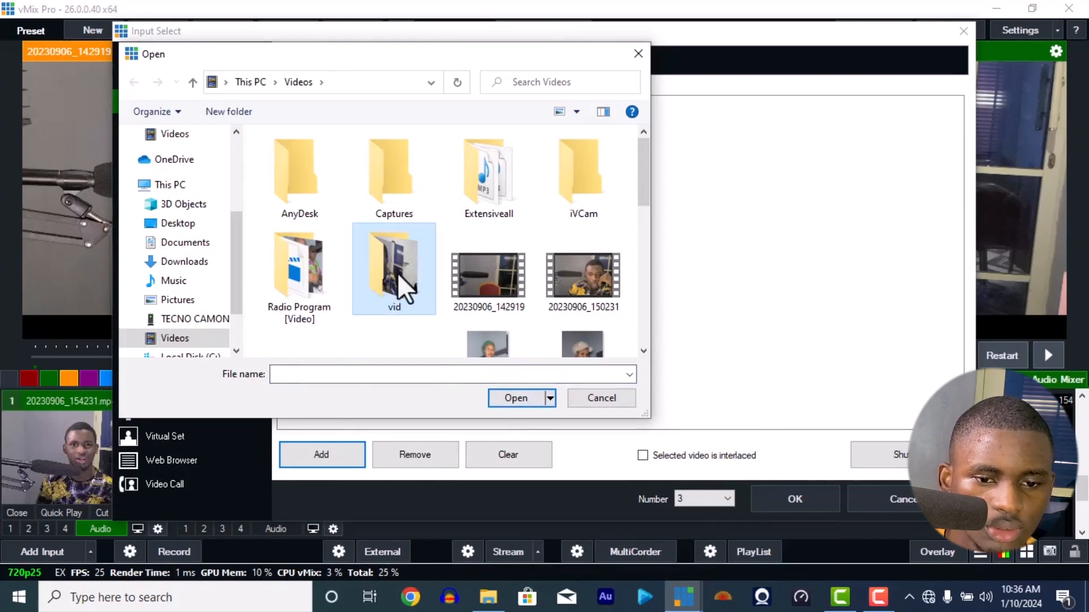
pyautogui.click(501, 400)
pyautogui.click(291, 195)
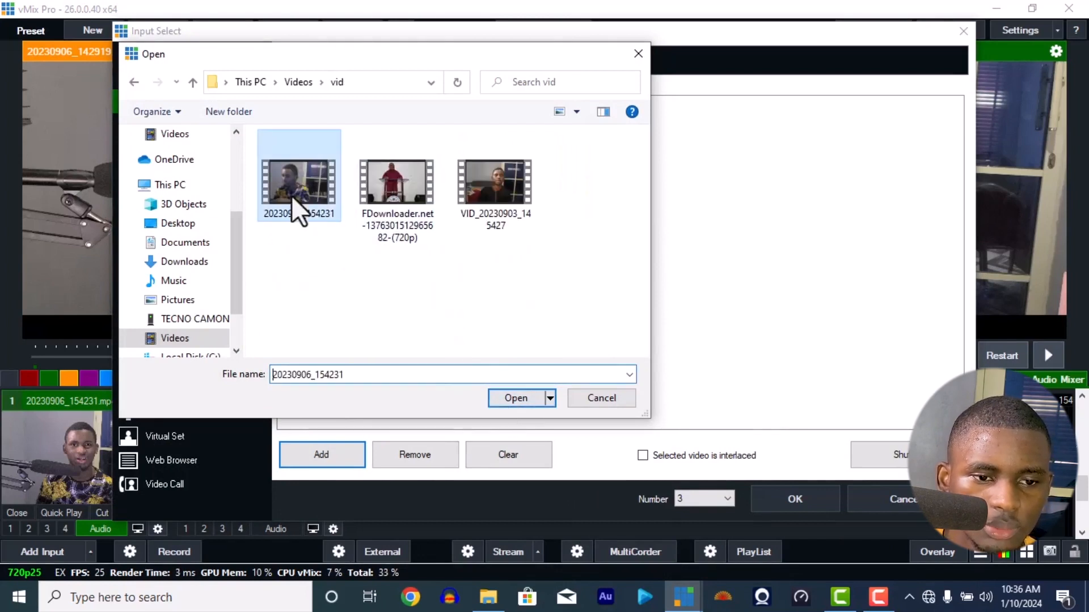
pyautogui.keyDown('shift'); pyautogui.click(482, 192); pyautogui.keyUp('shift')
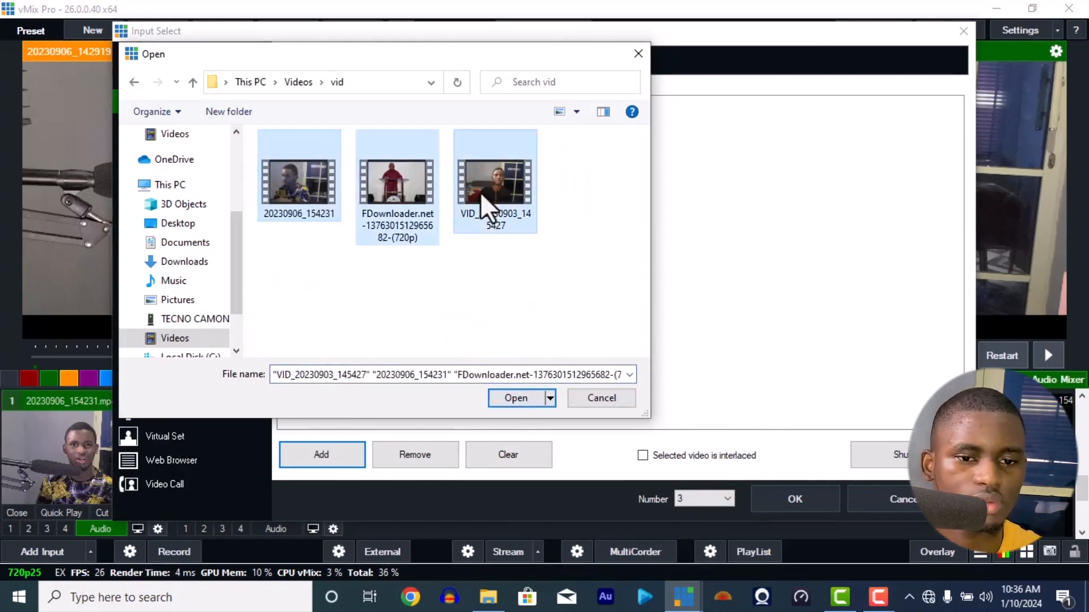
pyautogui.click(500, 390)
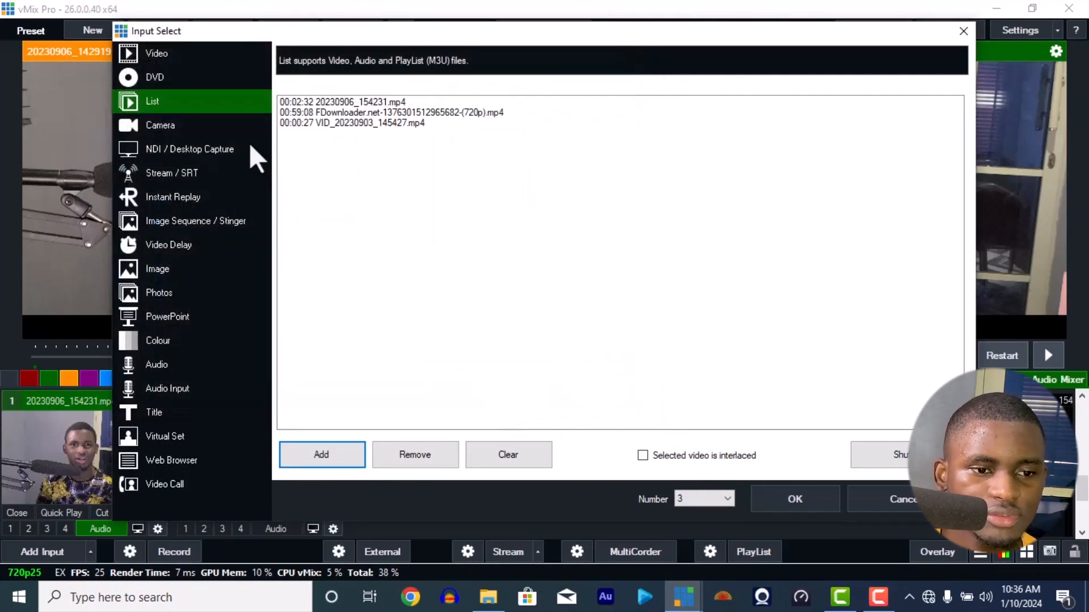
pyautogui.click(770, 498)
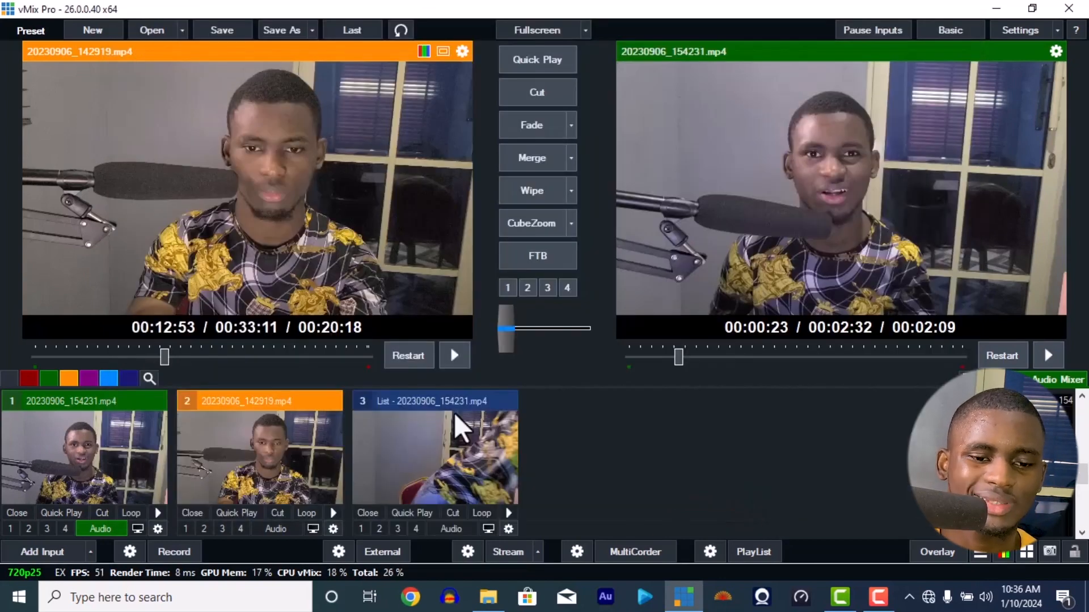
# Preview list input 3, play it past the end of its first video, and pause on the second one.
pyautogui.click(464, 454)
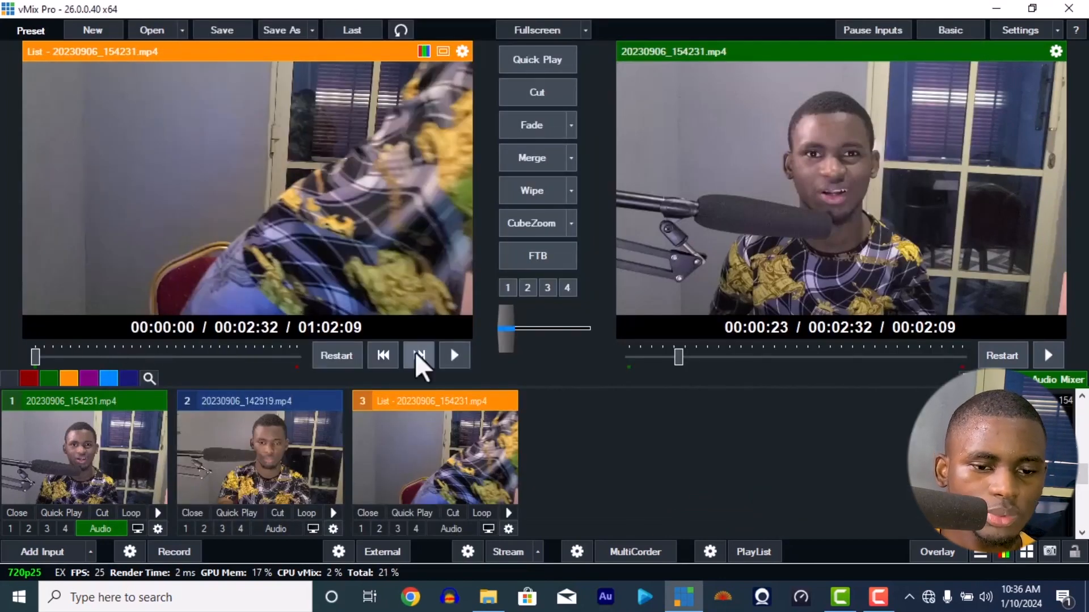
pyautogui.click(455, 355)
pyautogui.moveTo(148, 355); pyautogui.dragTo(260, 357)
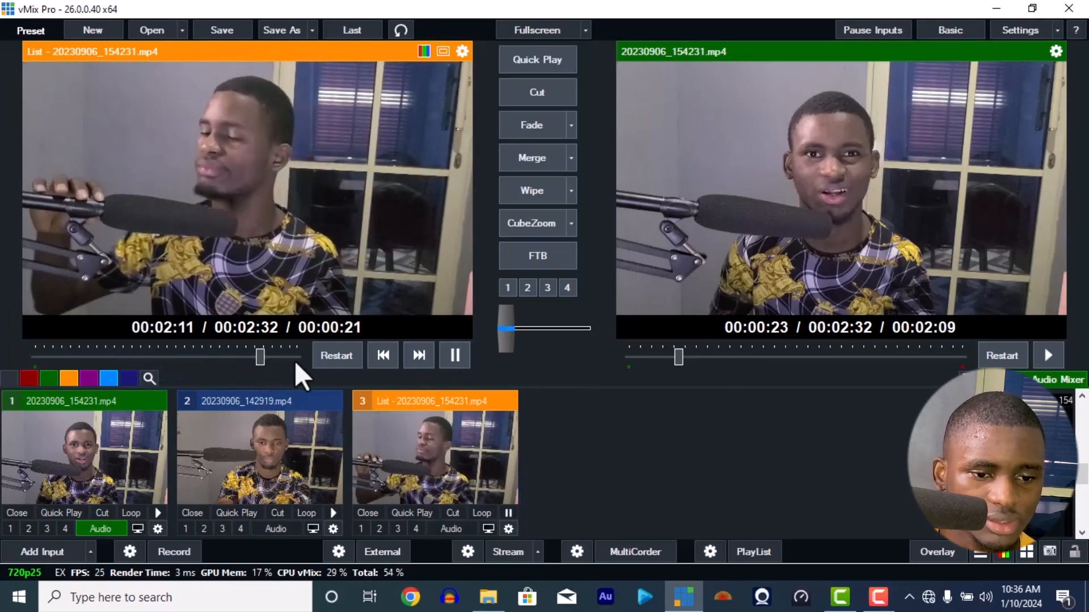
pyautogui.click(294, 359)
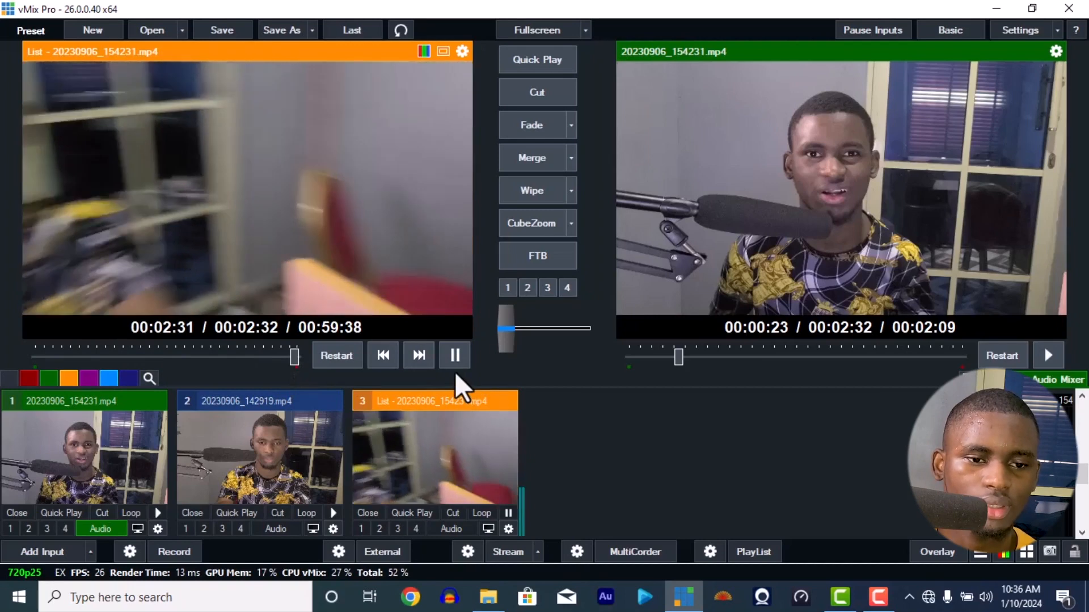
pyautogui.click(455, 358)
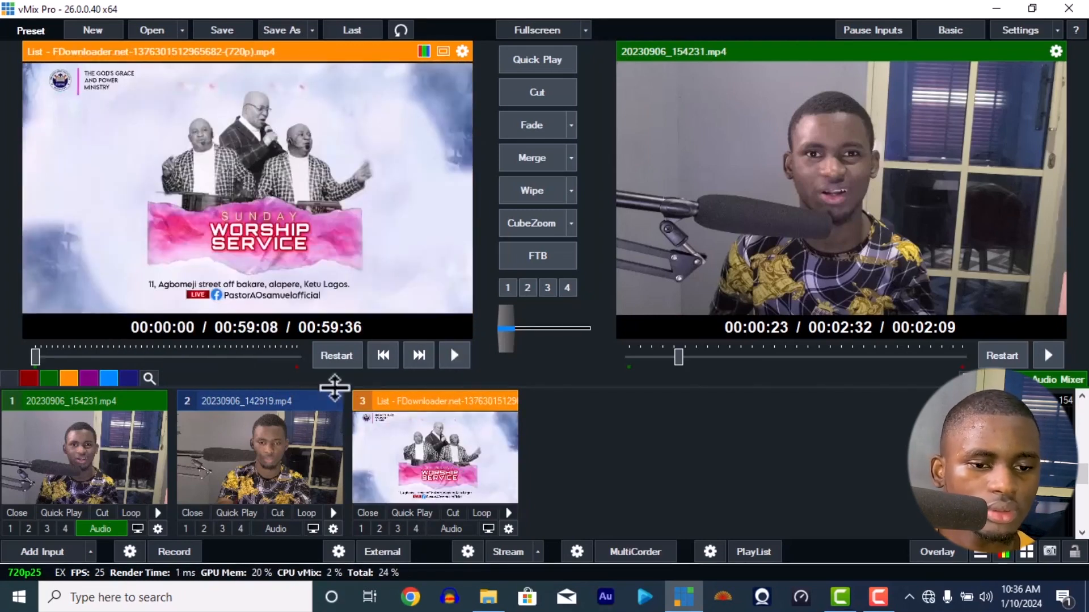
# Skip to the end of the list's second video and on to the end of VID_20230903_145427.mp4.
pyautogui.click(288, 355)
pyautogui.click(297, 355)
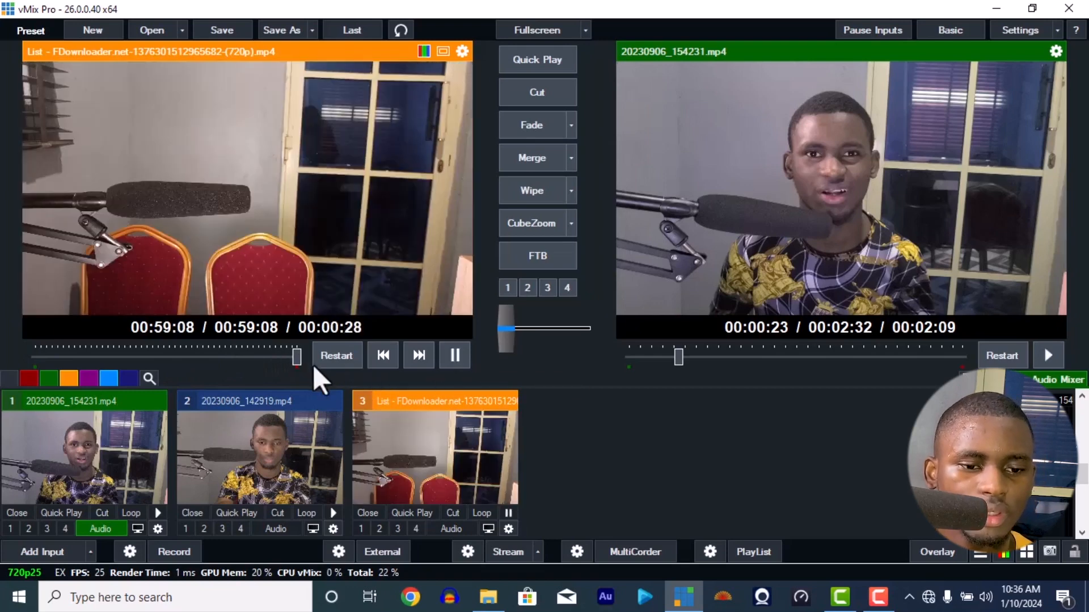
pyautogui.click(295, 356)
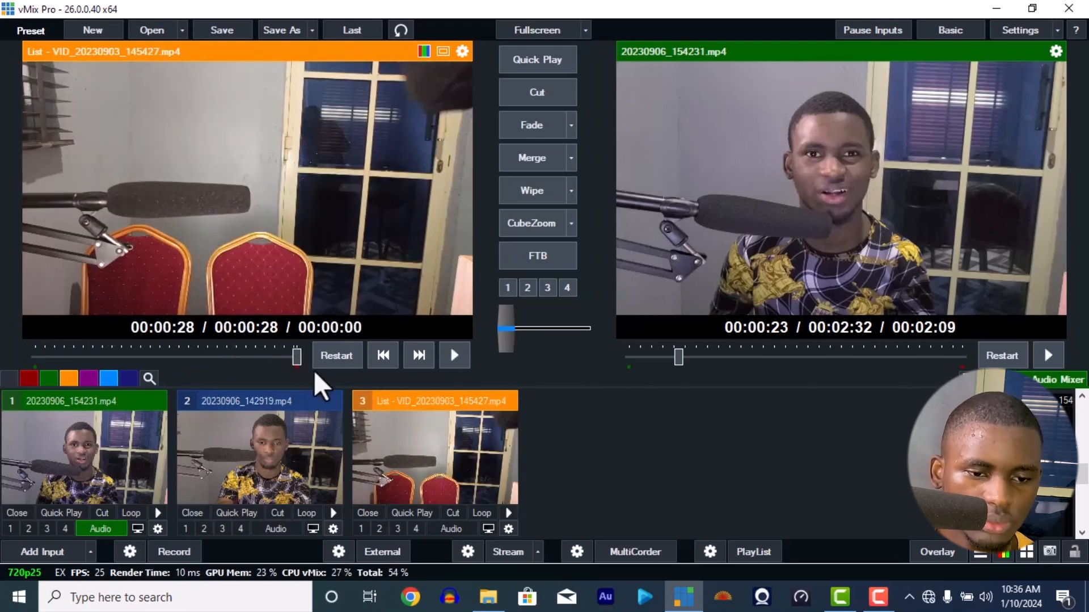
# Replay the list's last video with Loop turned on for input 3, and pause it.
pyautogui.click(454, 362)
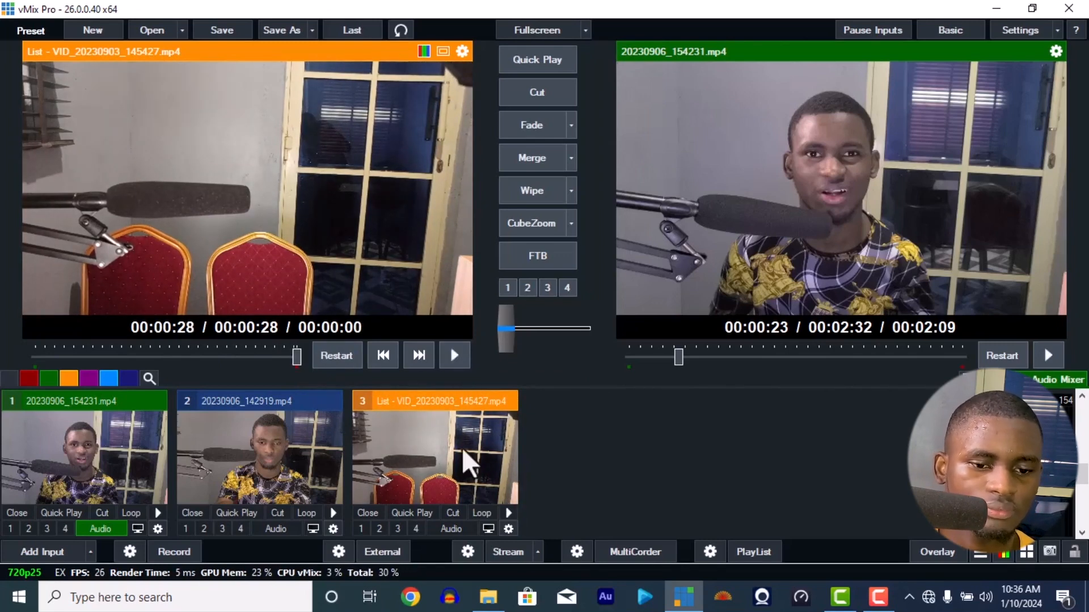
pyautogui.click(451, 349)
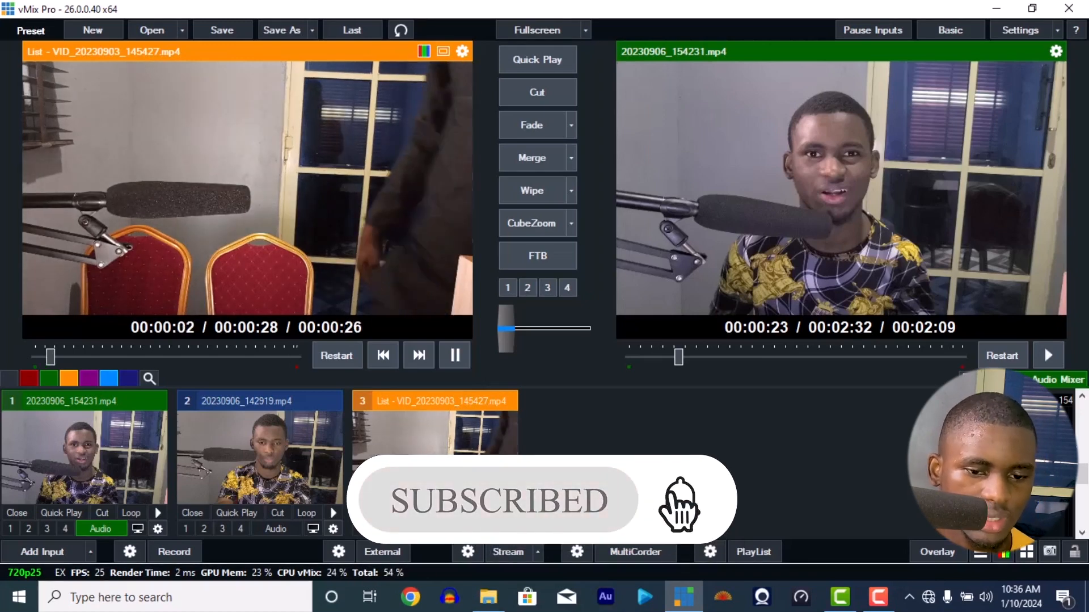
pyautogui.click(508, 512)
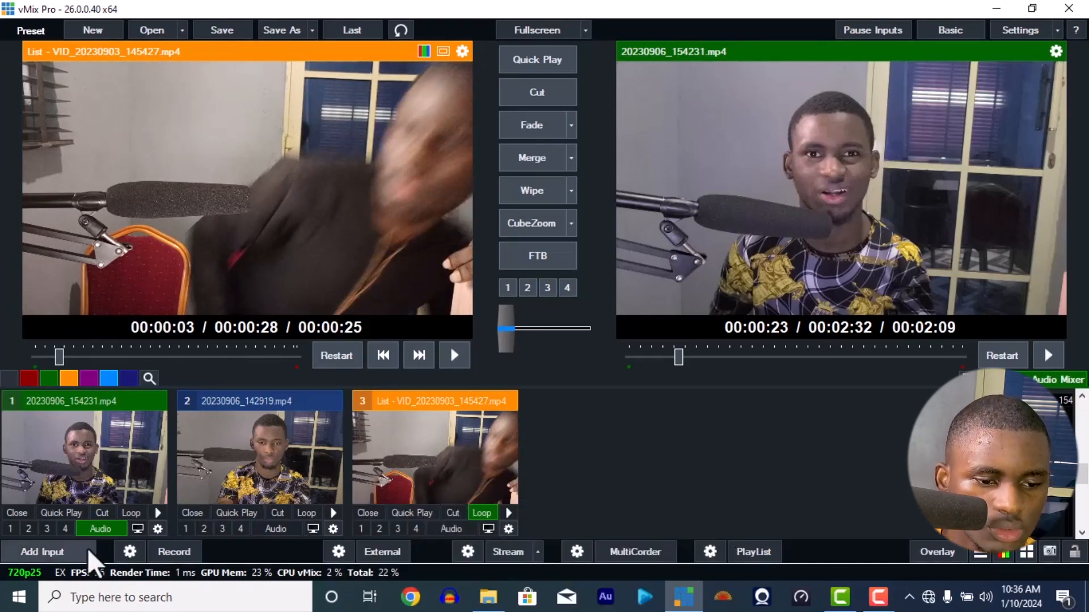
# Explore the Camera input settings by selecting Iriun Webcam and switching the camera to HP HD Camera.
pyautogui.click(47, 550)
pyautogui.click(162, 125)
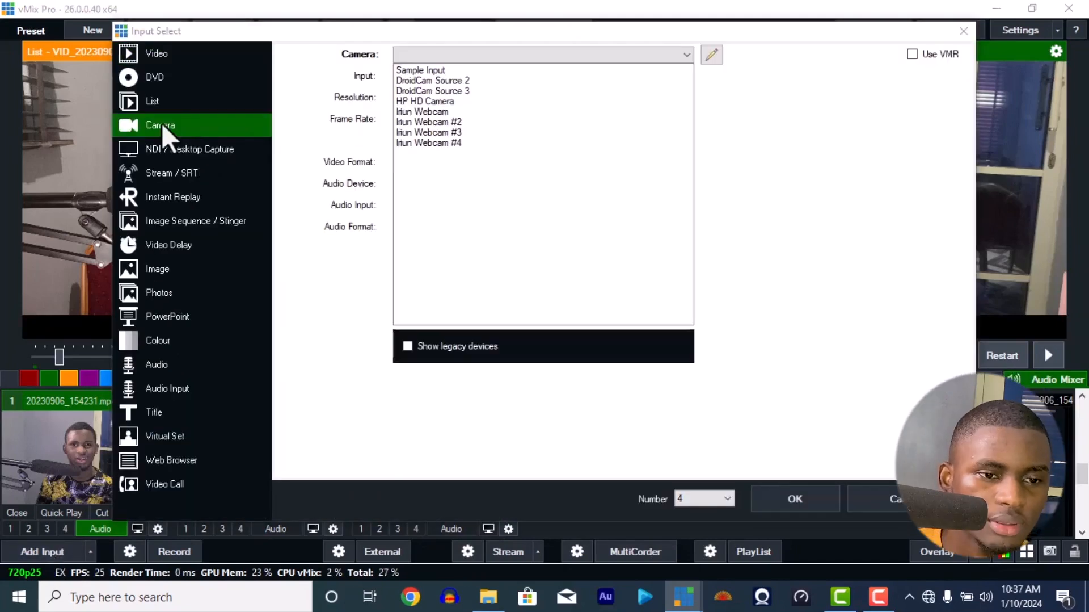
pyautogui.click(437, 60)
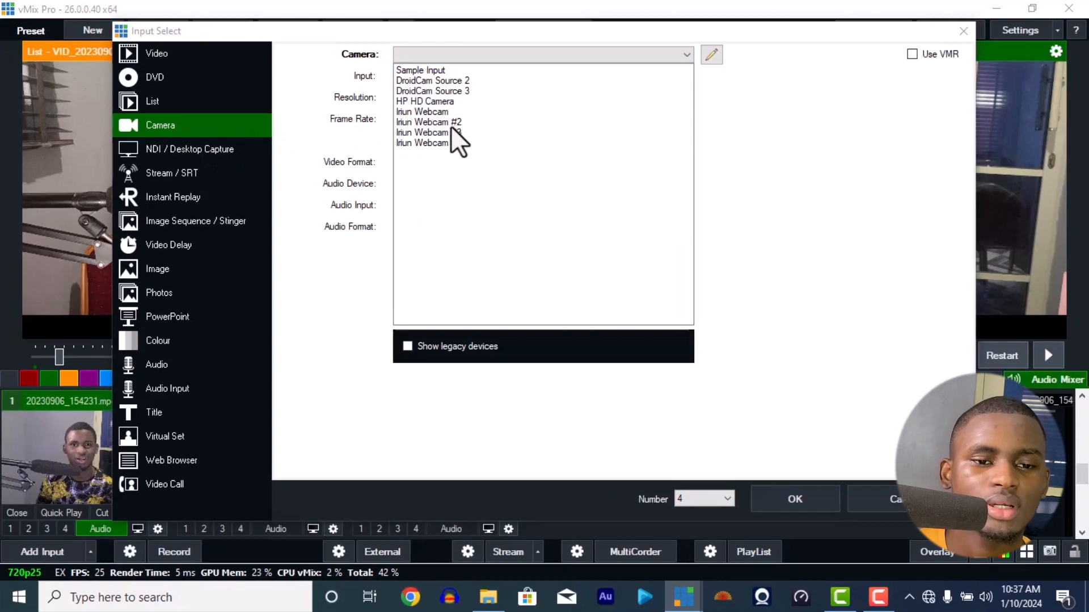
pyautogui.click(444, 113)
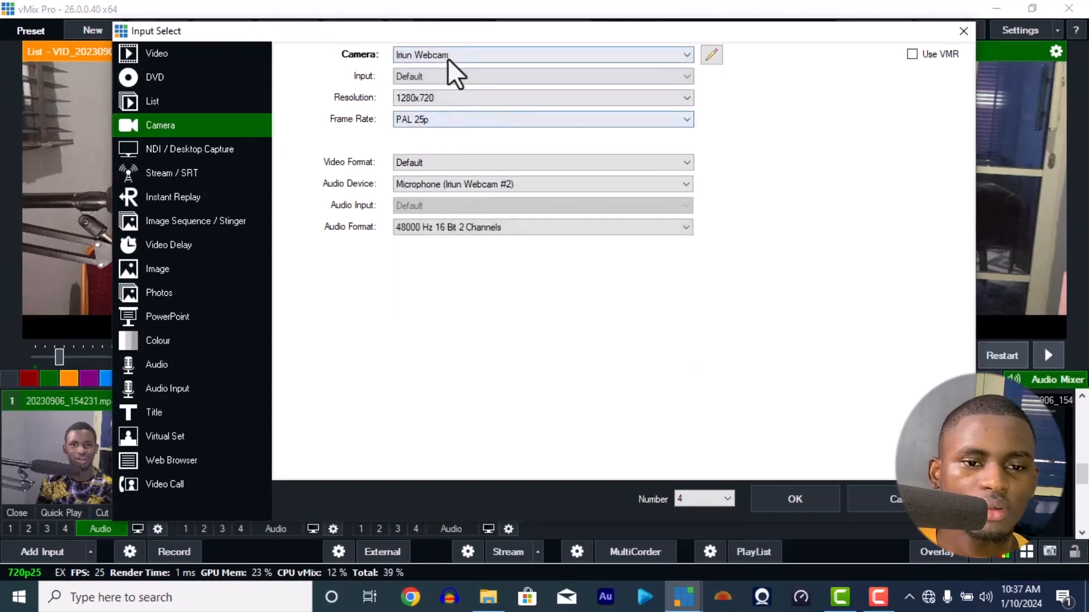
pyautogui.click(448, 57)
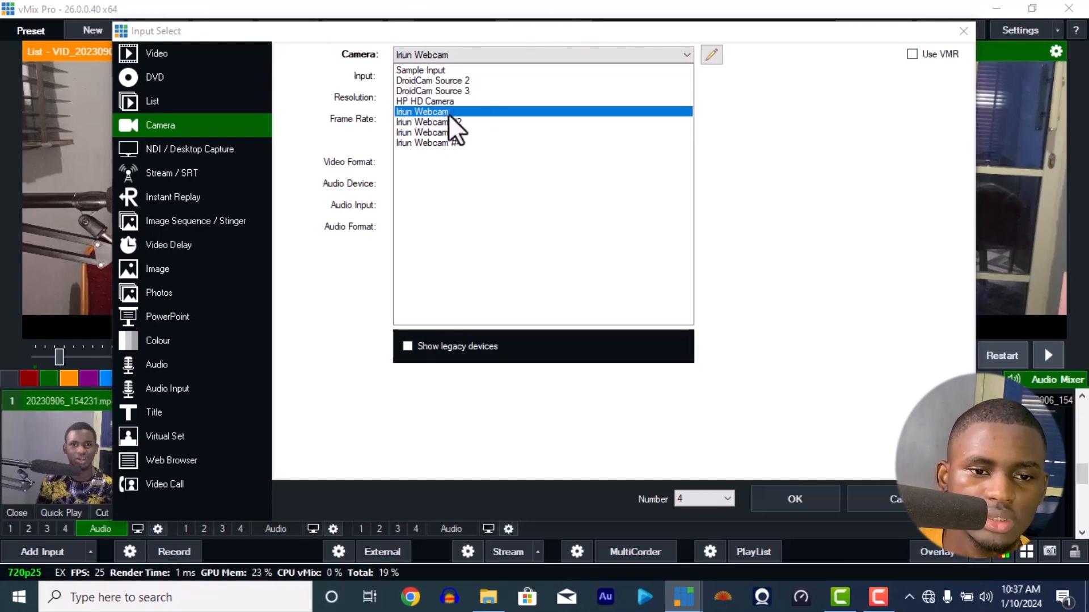
pyautogui.click(408, 101)
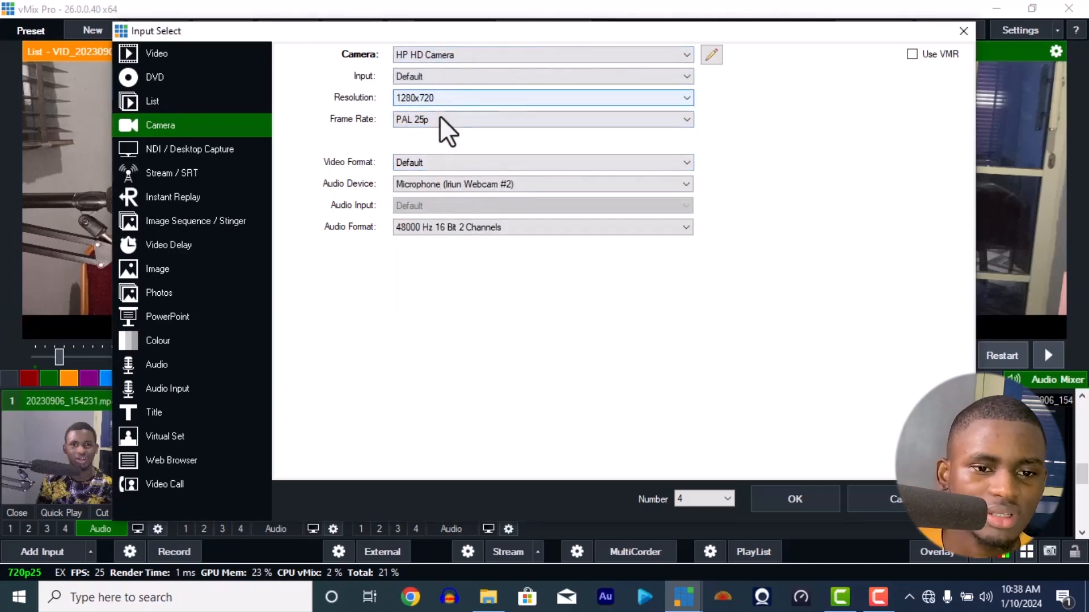
# Examine the NDI / Desktop Capture, Stream / SRT and Instant Replay input settings.
pyautogui.click(212, 149)
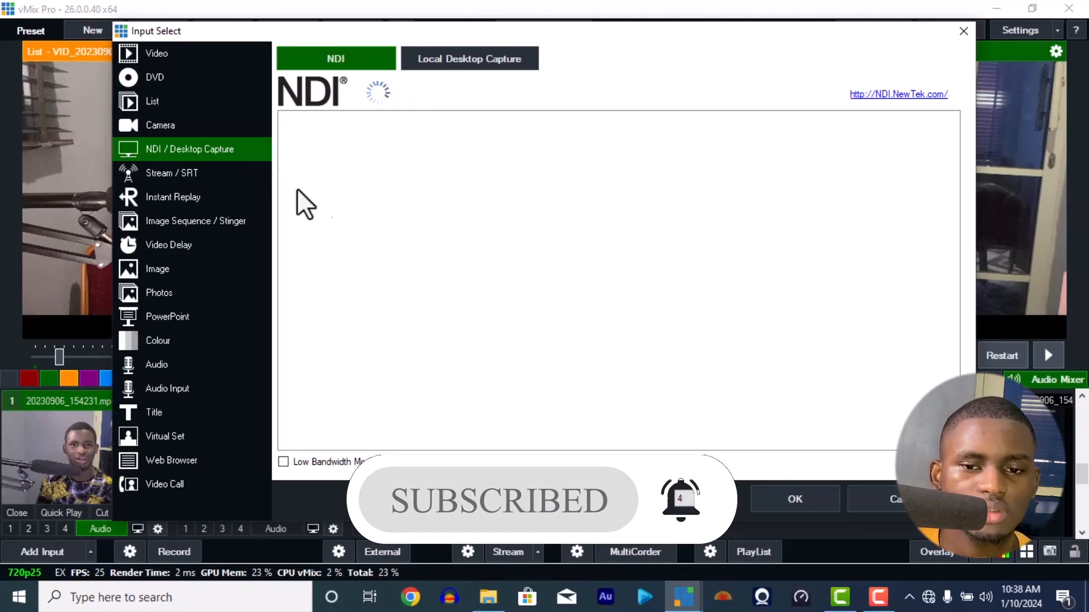
pyautogui.click(208, 176)
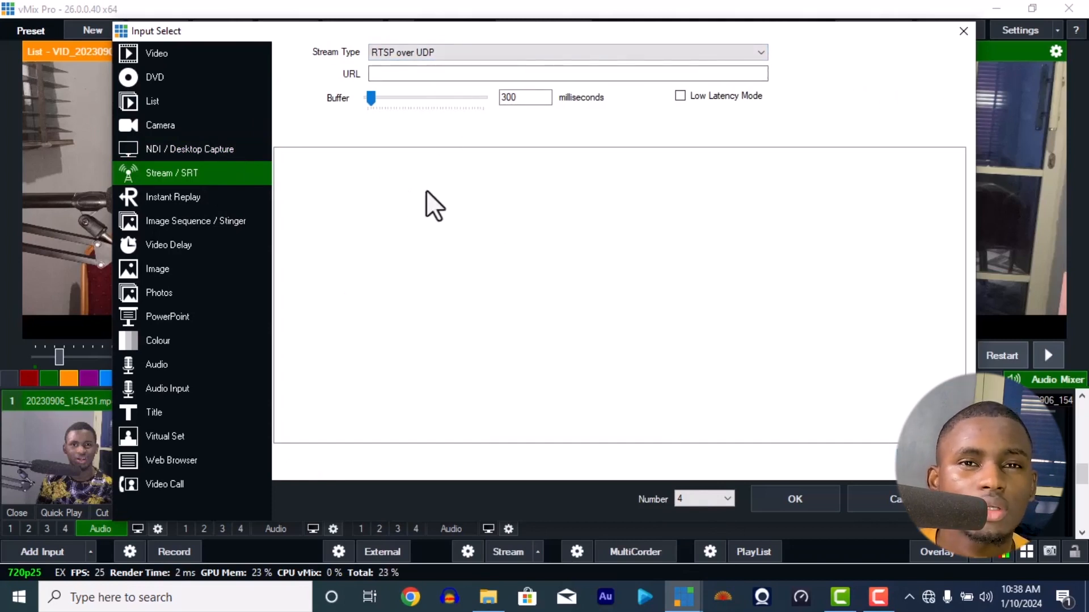
pyautogui.click(398, 77)
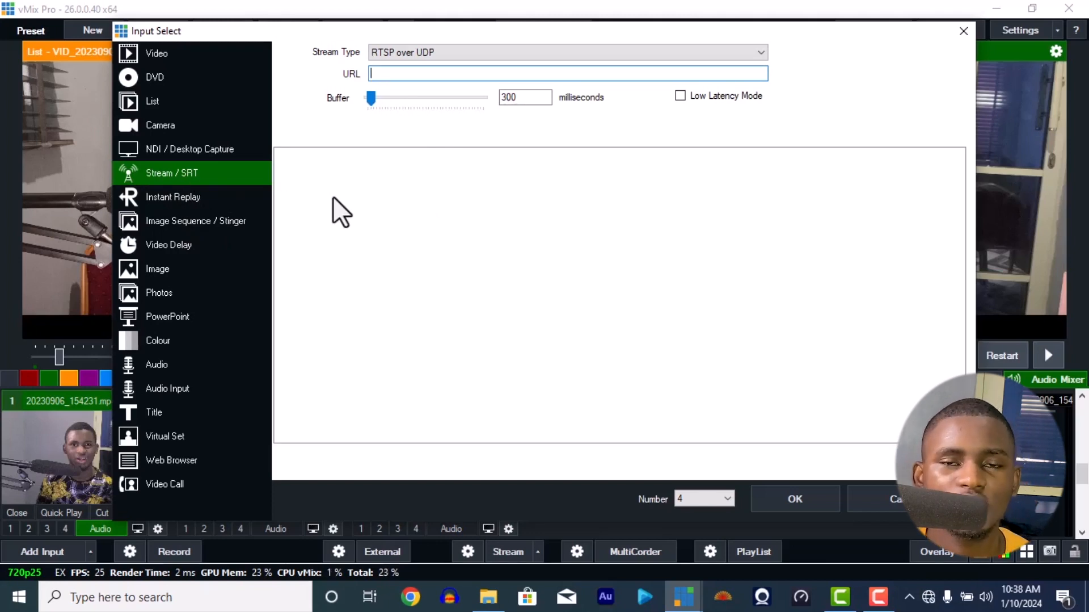
pyautogui.click(187, 196)
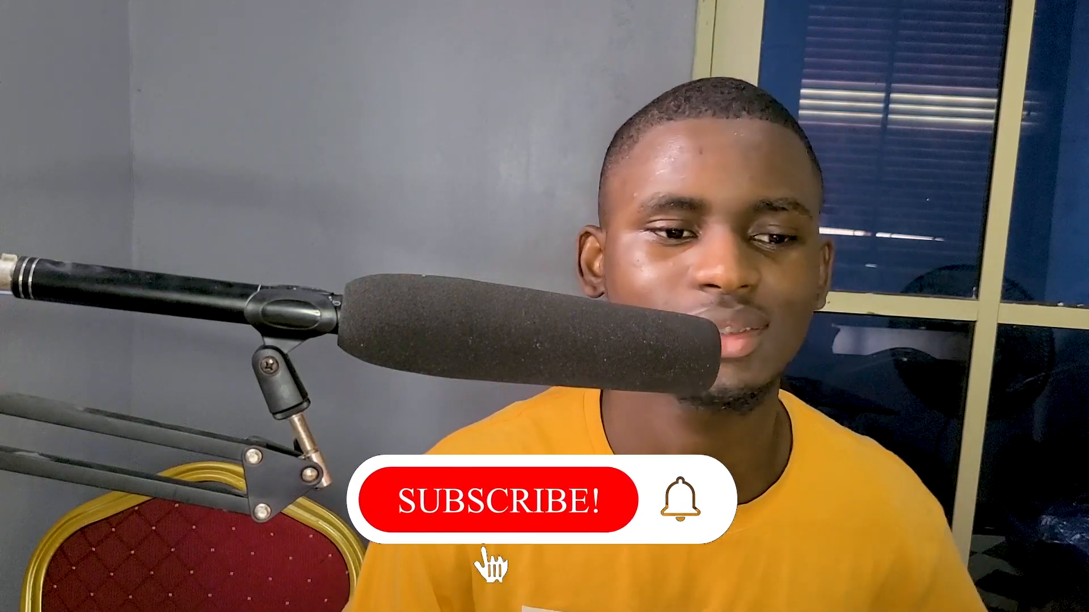
# Add Picsart_23-06-23_21-56-36-868.jpg as an Image Sequence / Stinger input and remove that input again.
pyautogui.click(196, 226)
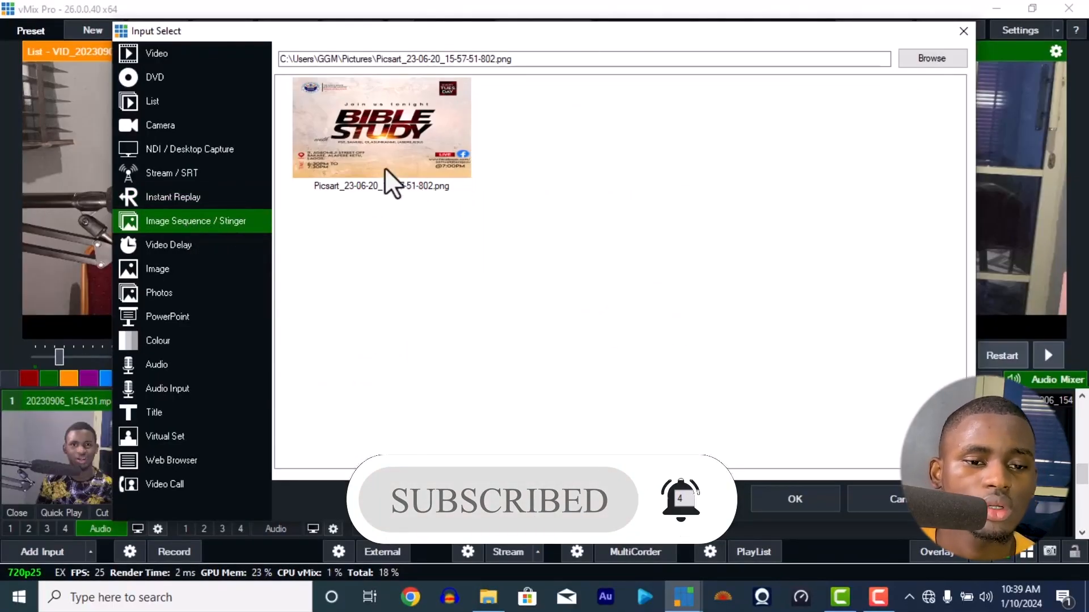
pyautogui.click(364, 159)
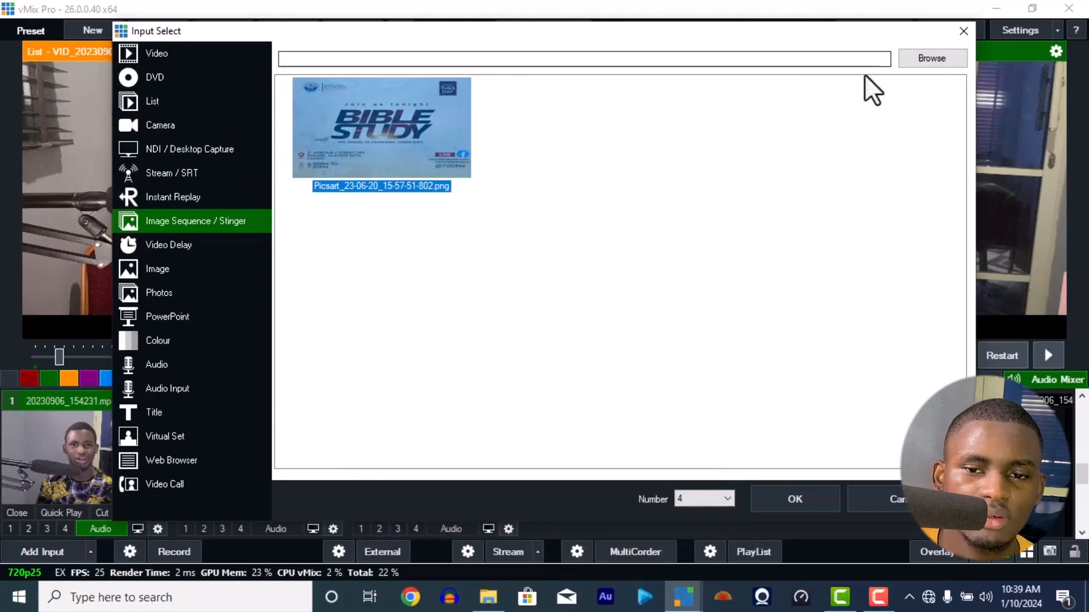
pyautogui.click(933, 58)
pyautogui.scroll(-5, 569, 264)
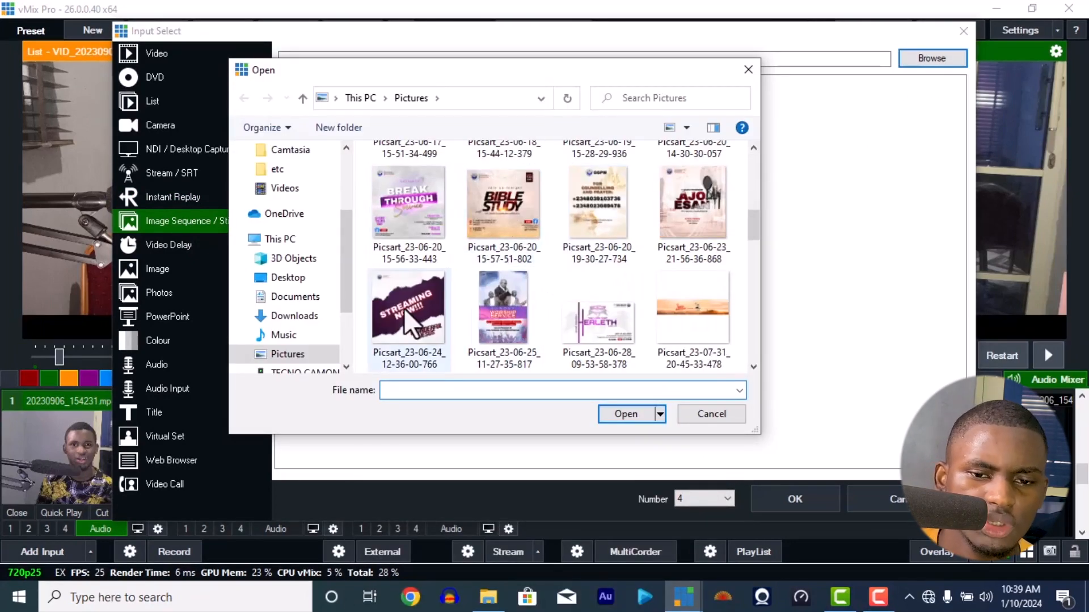
pyautogui.click(690, 205)
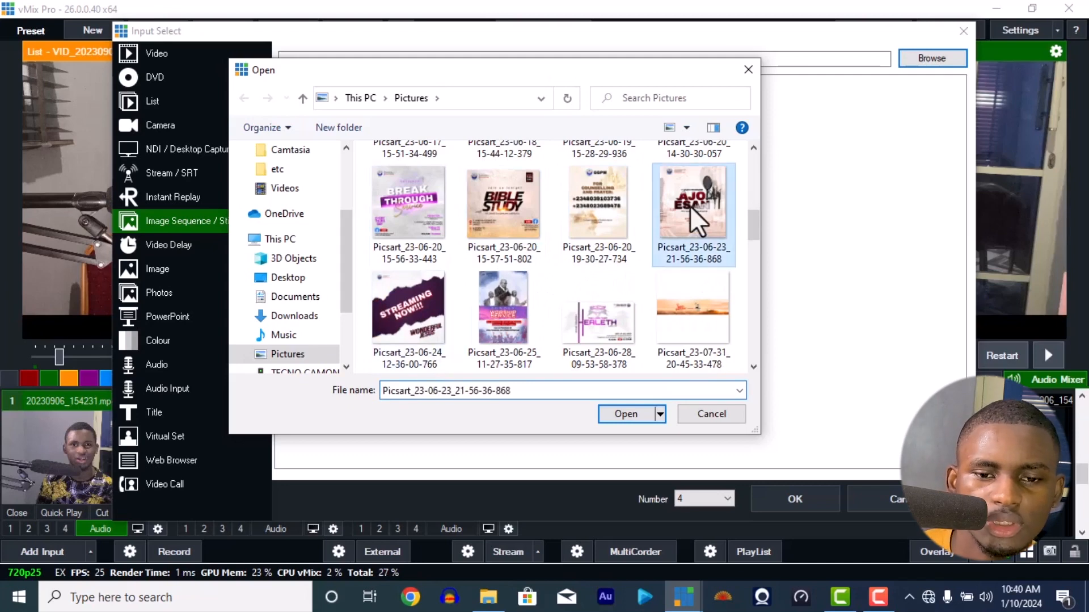
pyautogui.click(627, 408)
pyautogui.click(463, 165)
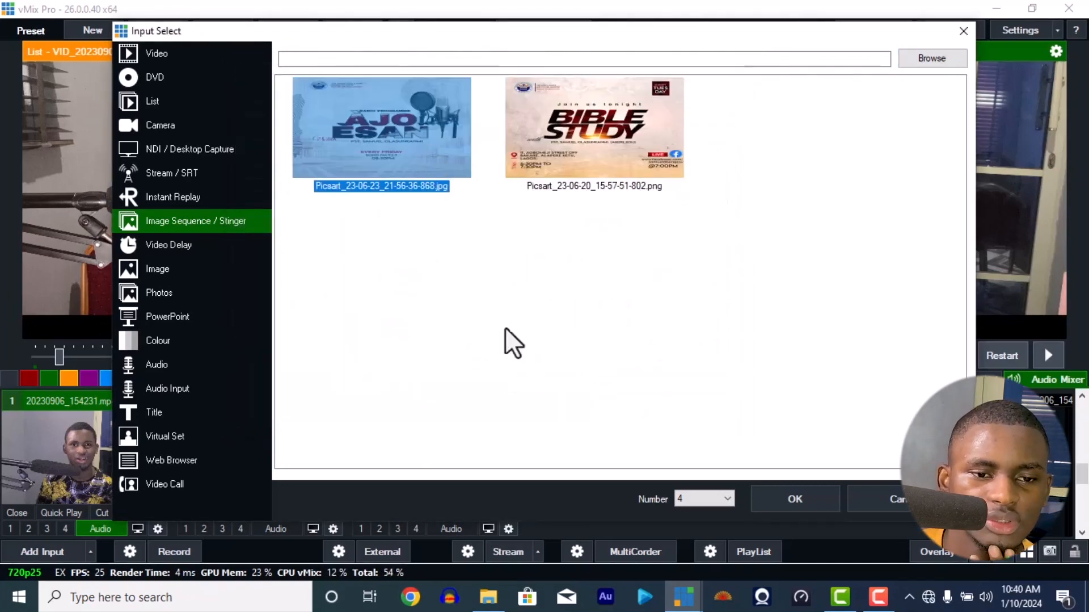
pyautogui.click(776, 509)
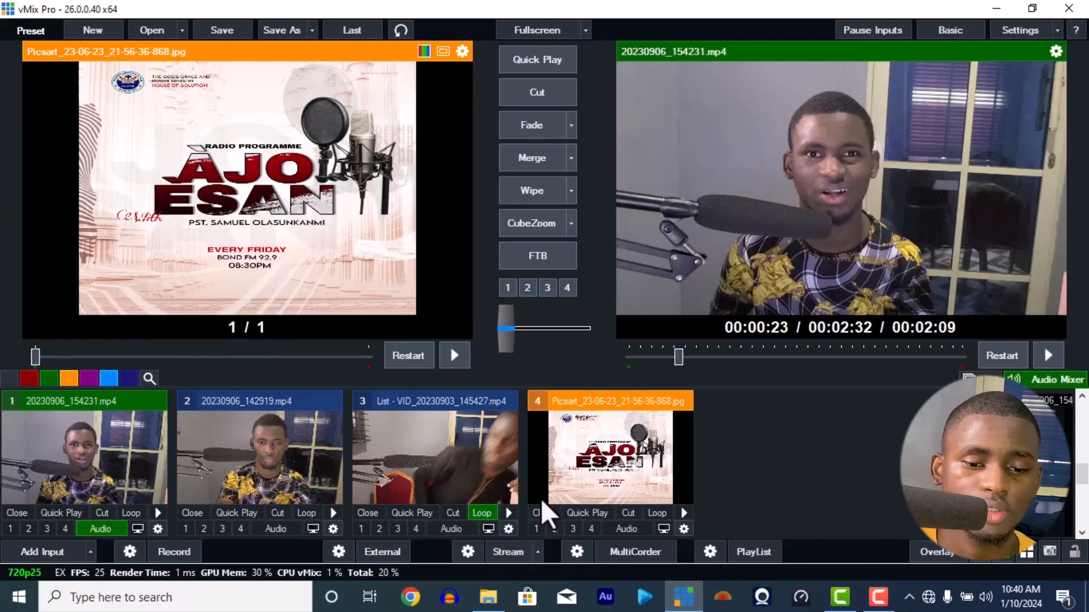
pyautogui.click(543, 512)
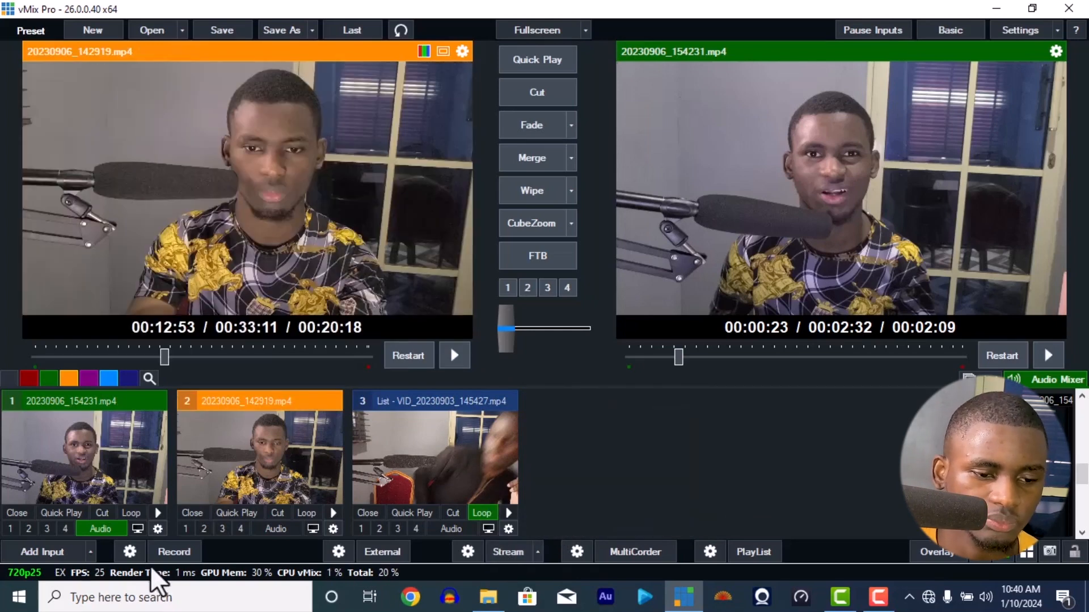
# Explore the Video Delay settings for a new input, trying a delay of 25 seconds and a shorter one.
pyautogui.click(45, 552)
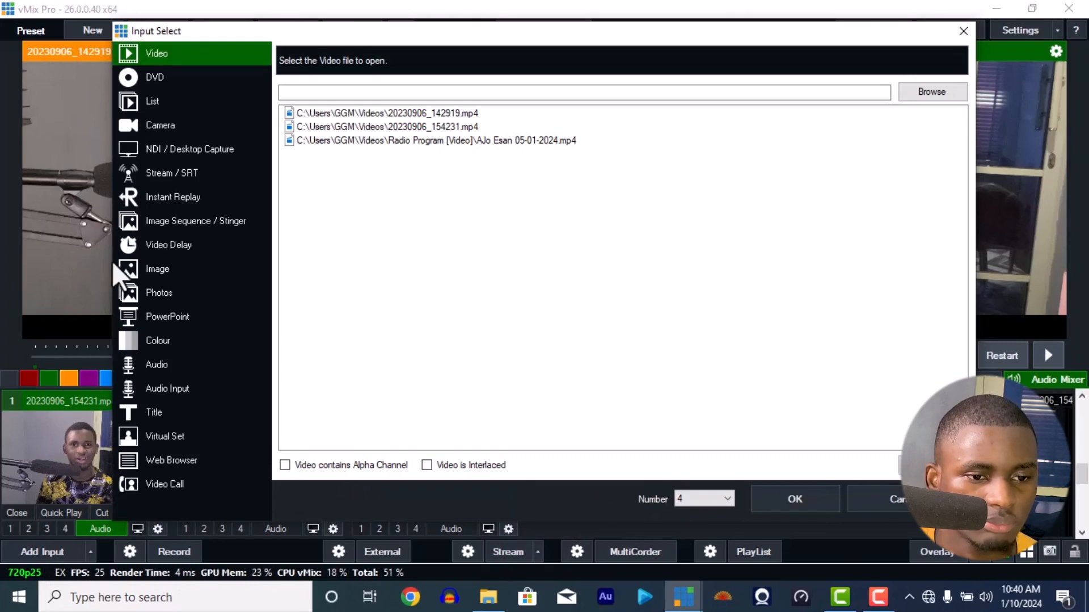
pyautogui.click(149, 244)
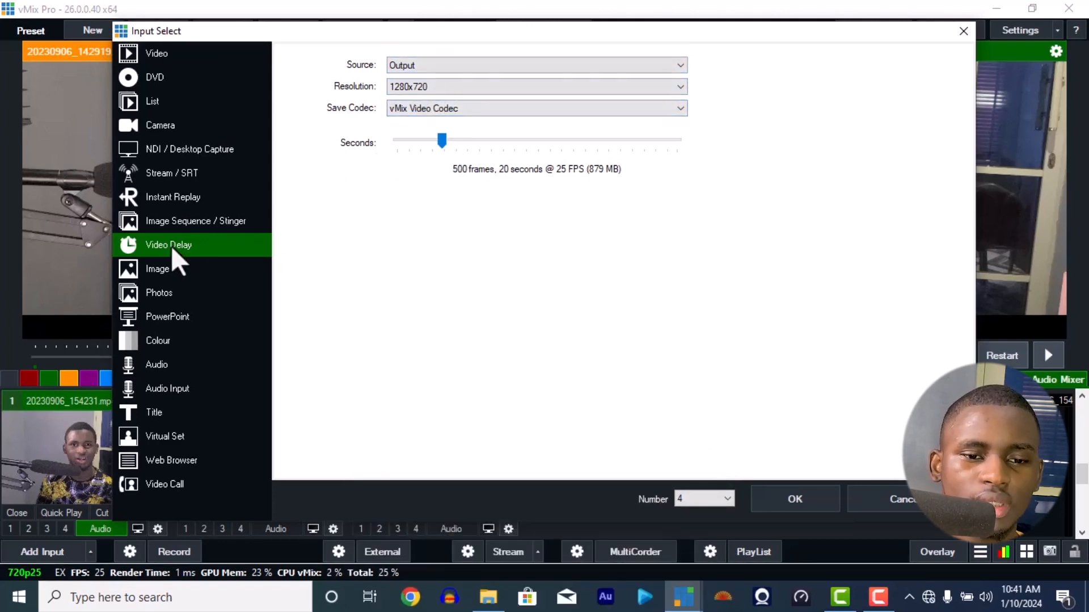
pyautogui.moveTo(444, 139)
pyautogui.mouseDown()
pyautogui.moveTo(433, 141)
pyautogui.moveTo(454, 140)
pyautogui.mouseUp()
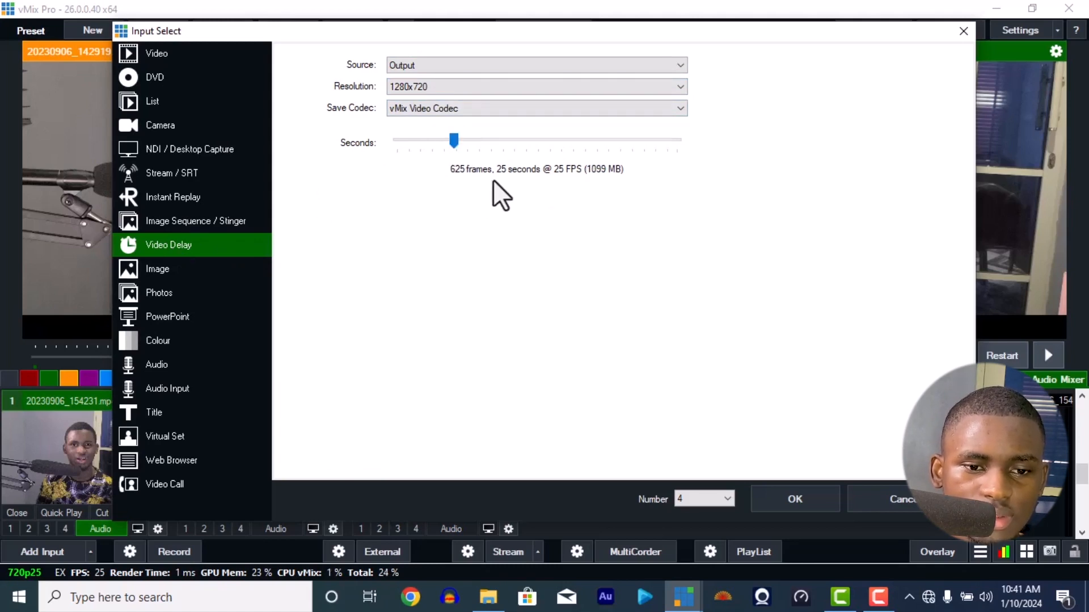
pyautogui.moveTo(441, 138); pyautogui.dragTo(418, 138)
# Add Day 1.jpg from the Pictures folder as an Image input and show it in the preview.
pyautogui.click(235, 270)
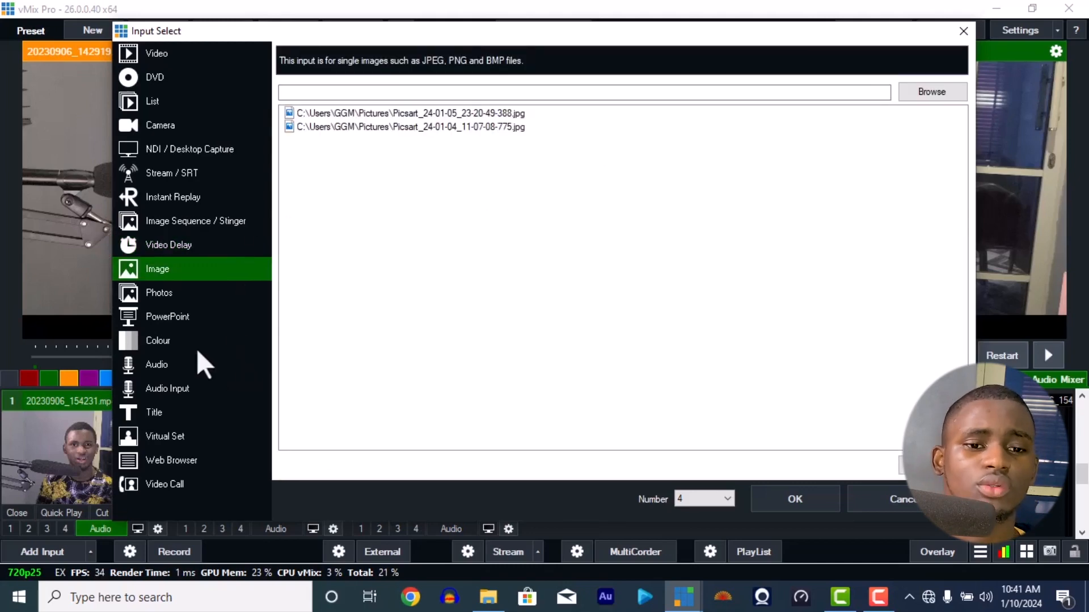
pyautogui.click(925, 94)
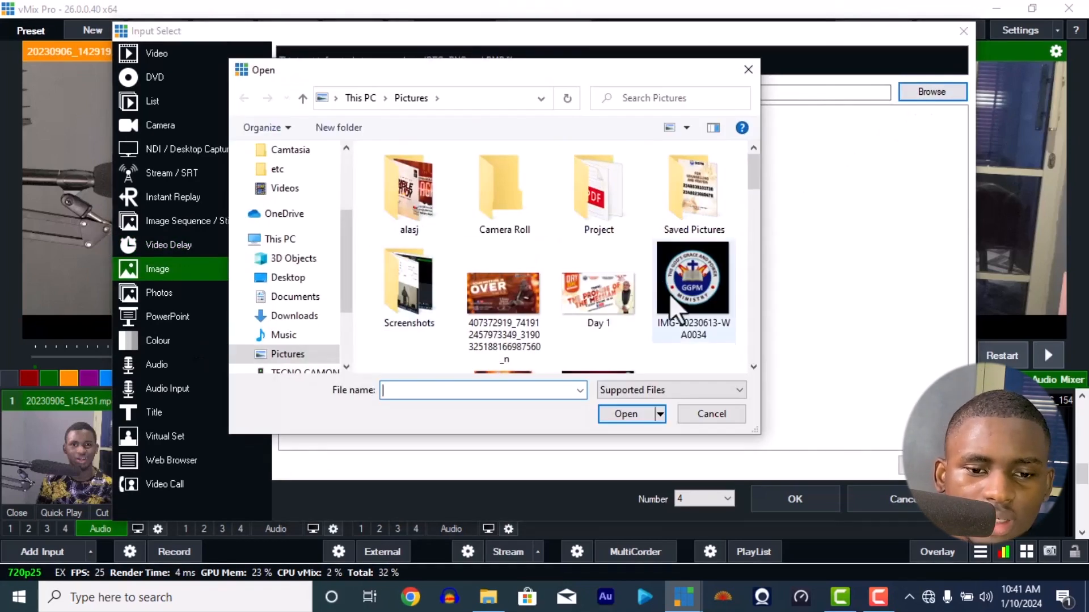
pyautogui.click(587, 287)
pyautogui.click(652, 411)
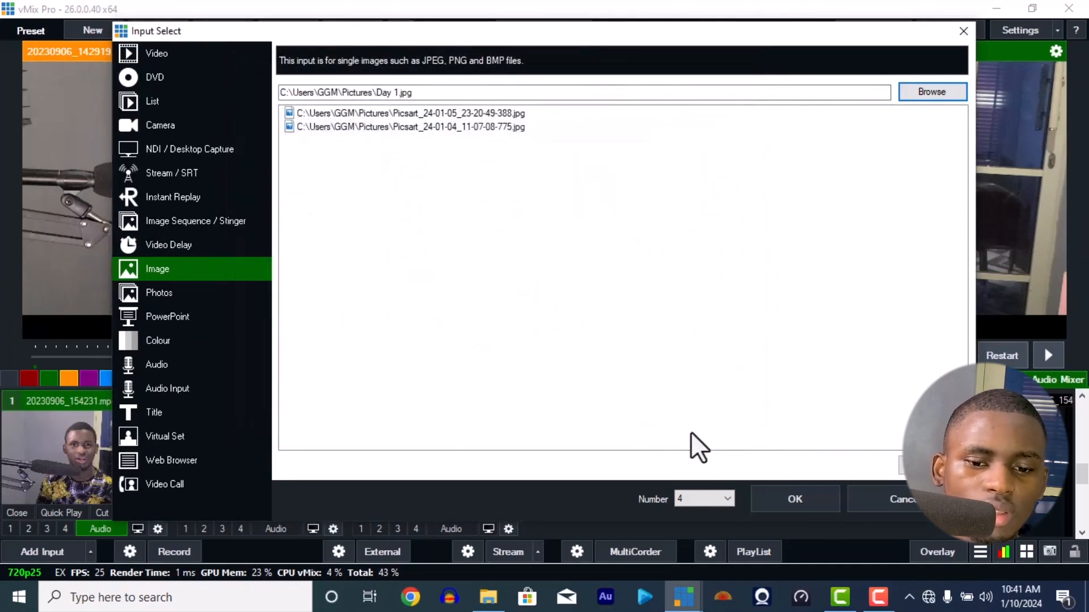
pyautogui.click(780, 502)
pyautogui.click(587, 457)
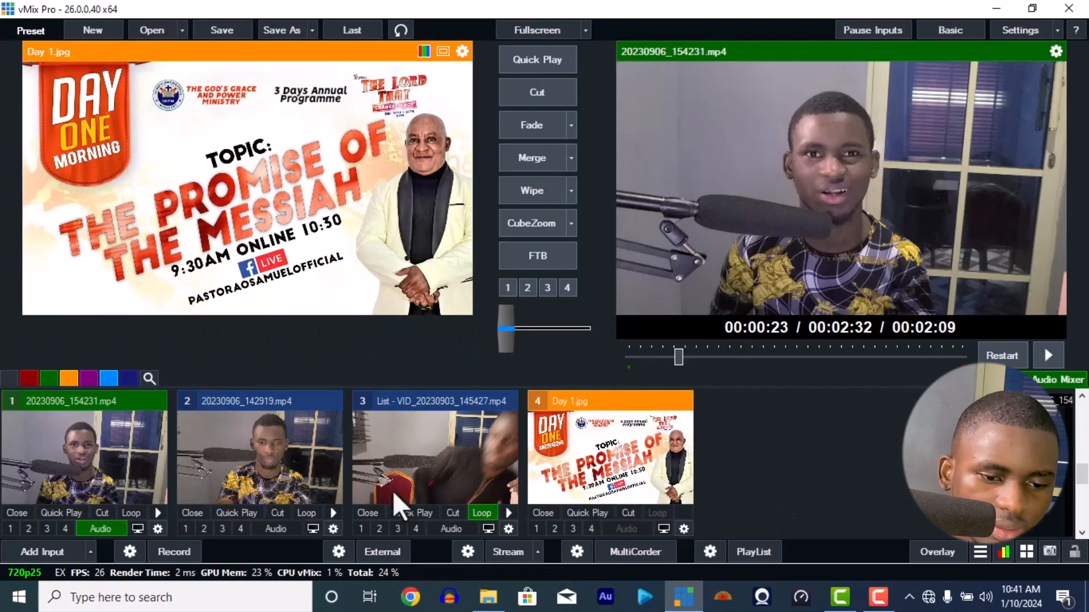
# Start another new input, view the PowerPoint settings and choose Photos as the input type.
pyautogui.click(57, 546)
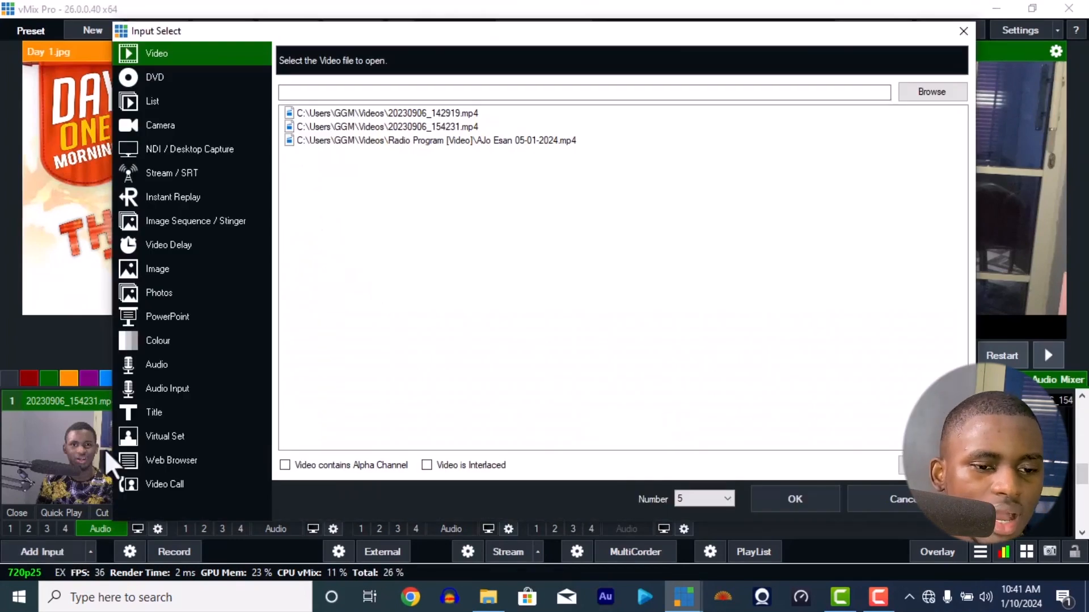
pyautogui.click(154, 312)
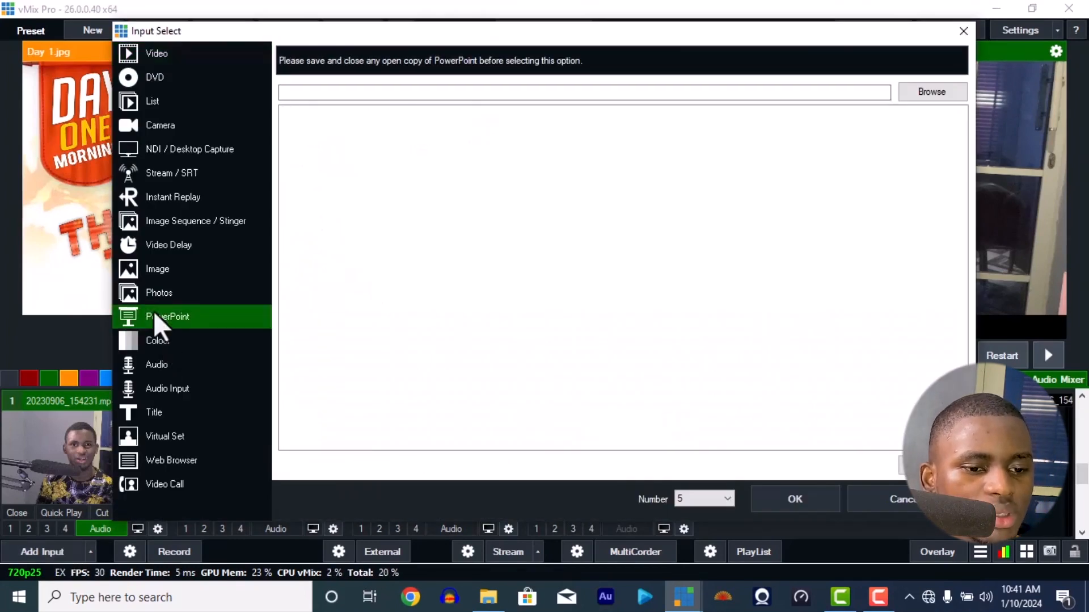
pyautogui.click(149, 290)
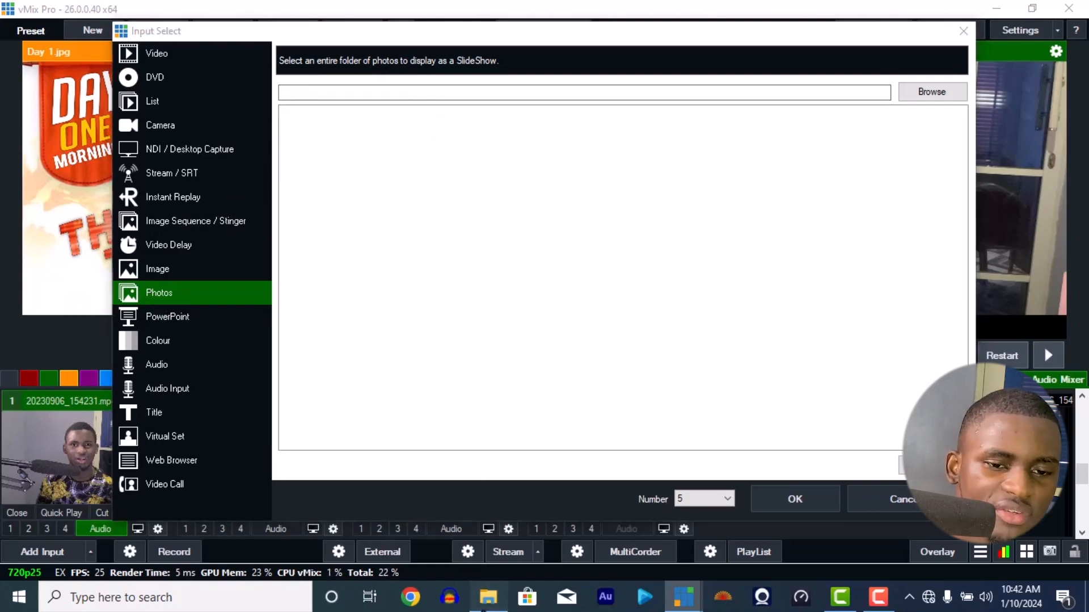
# Switch to File Explorer and examine the images in the Saved Pictures and alasj folders within Pictures.
pyautogui.click(489, 596)
pyautogui.click(40, 436)
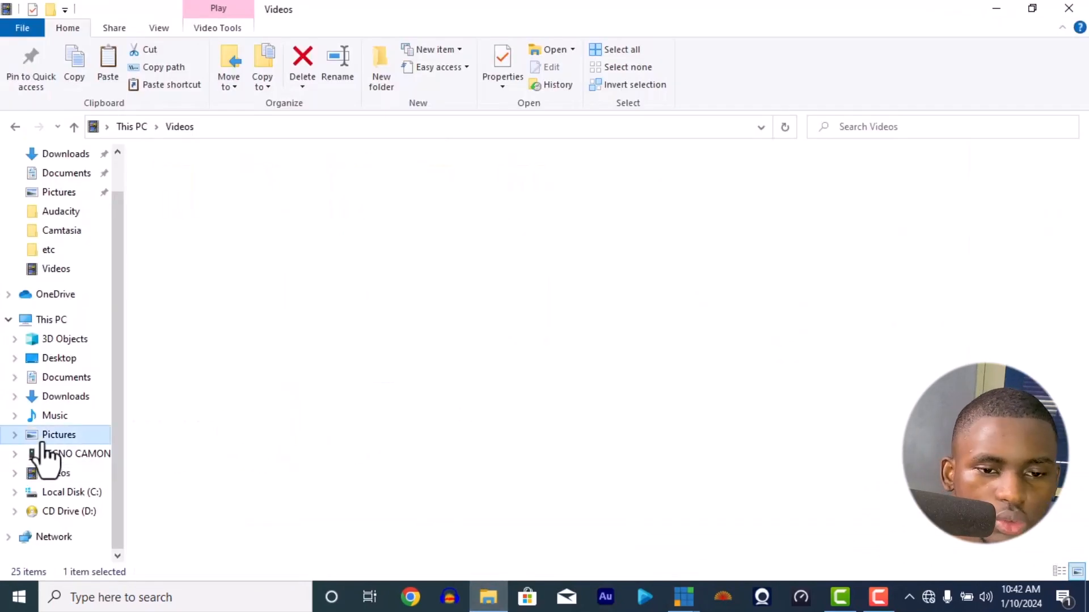
pyautogui.doubleClick(431, 209)
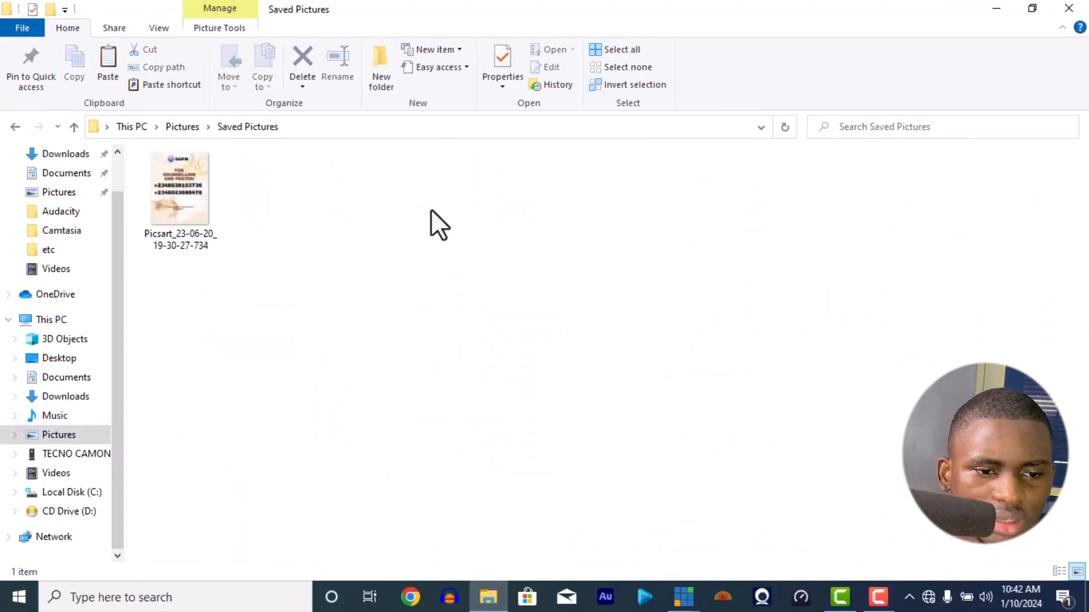
pyautogui.hotkey('alt', 'Left')
pyautogui.click(190, 218)
pyautogui.doubleClick(190, 218)
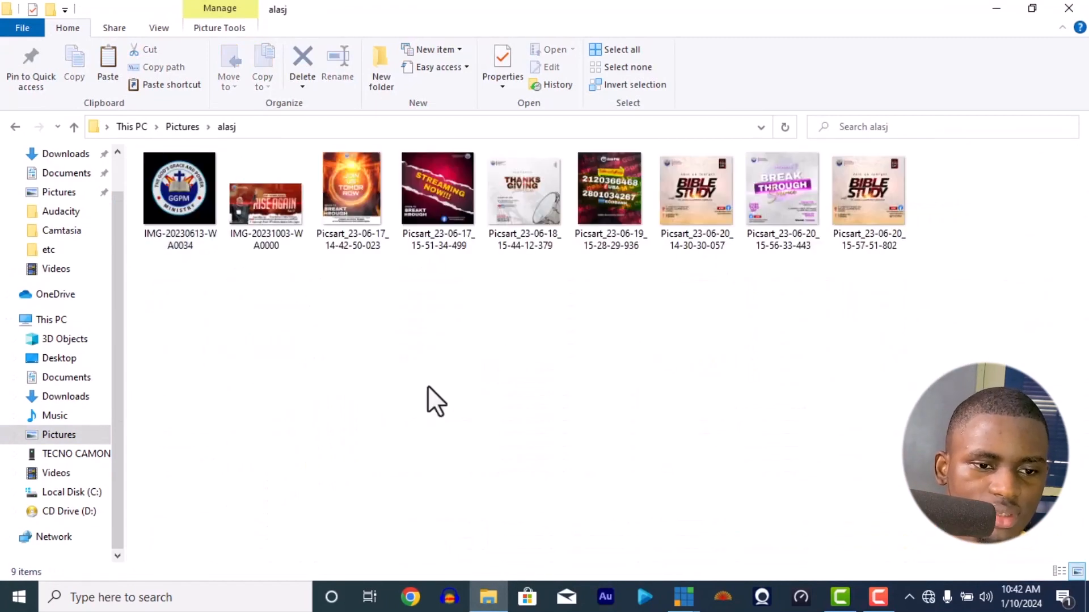
pyautogui.hotkey('alt', 'Left')
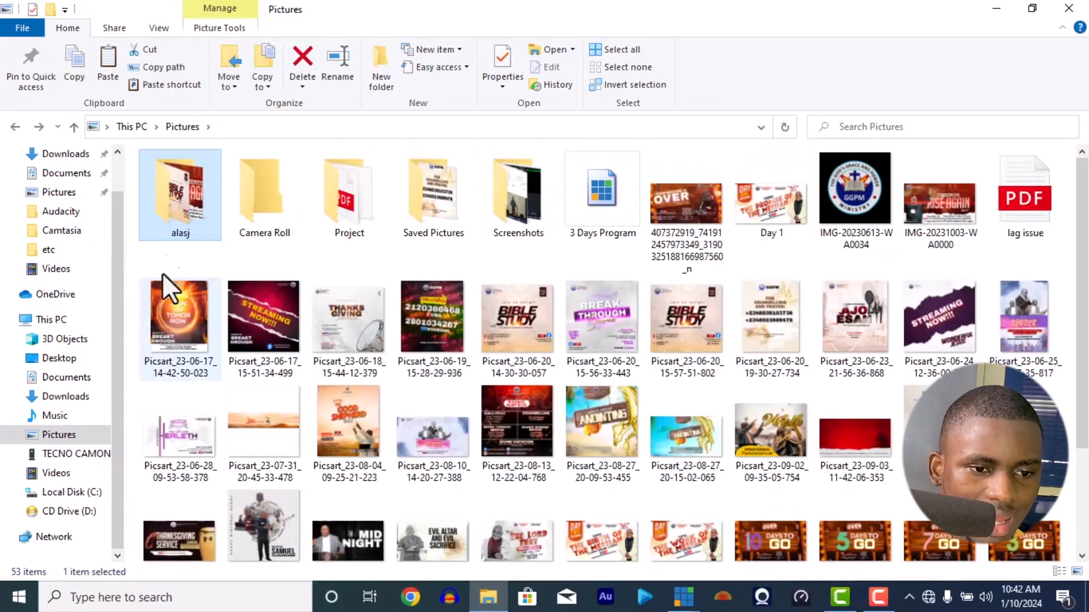
# Return to vMix, add the alasj folder as a Photos input, and show its third photo in the preview.
pyautogui.click(683, 596)
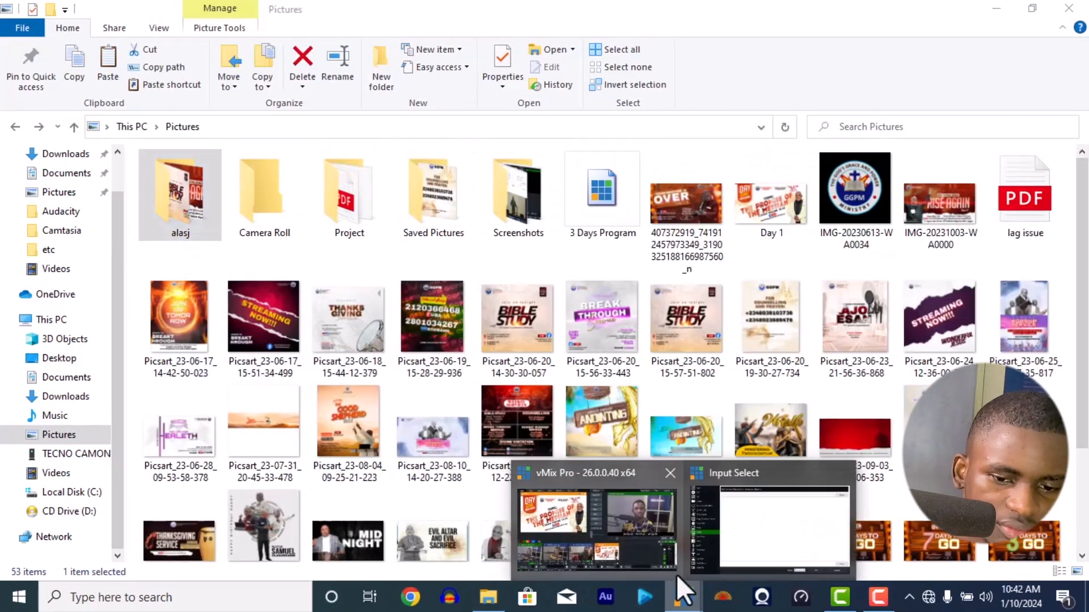
pyautogui.click(738, 530)
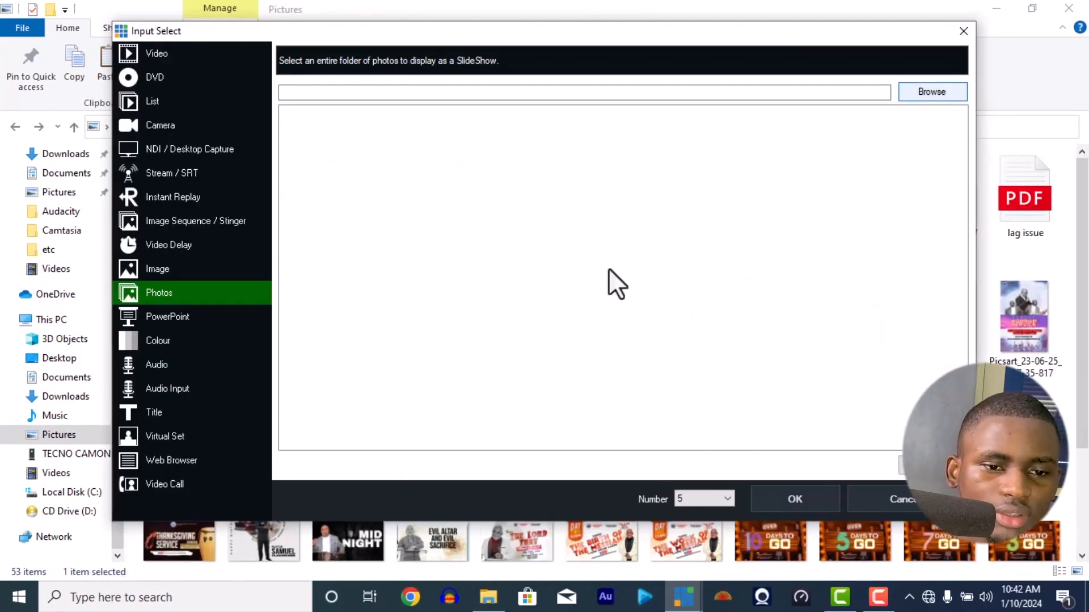
pyautogui.click(619, 415)
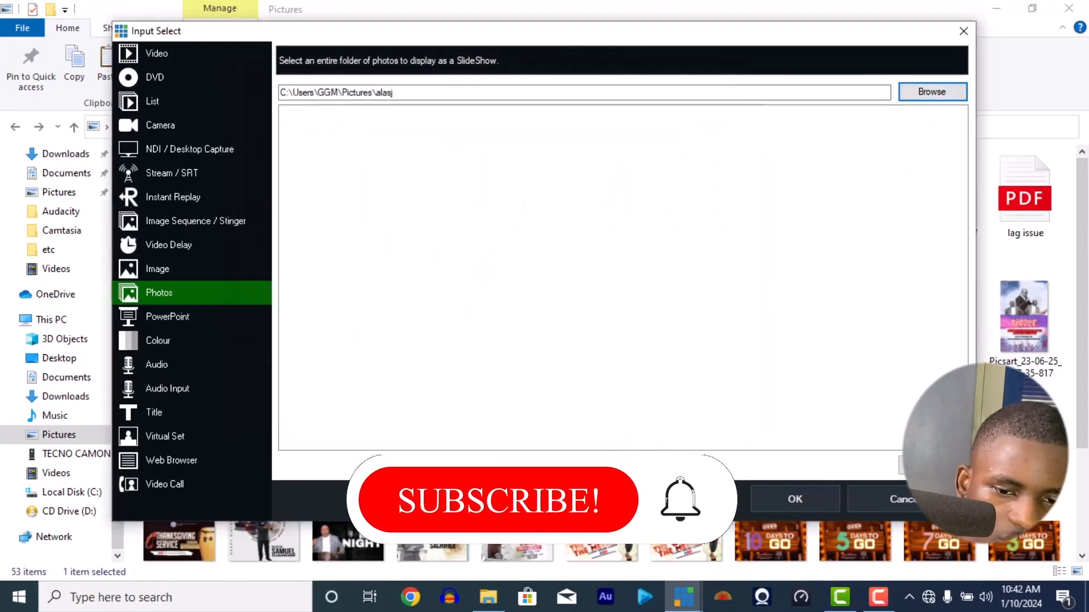
pyautogui.click(794, 508)
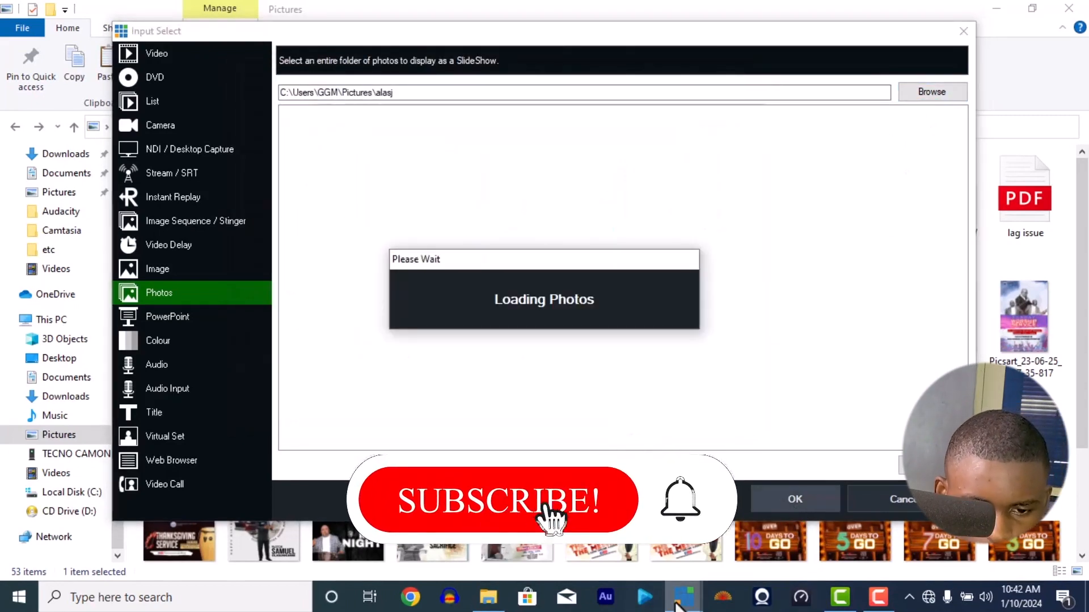
pyautogui.moveTo(683, 596)
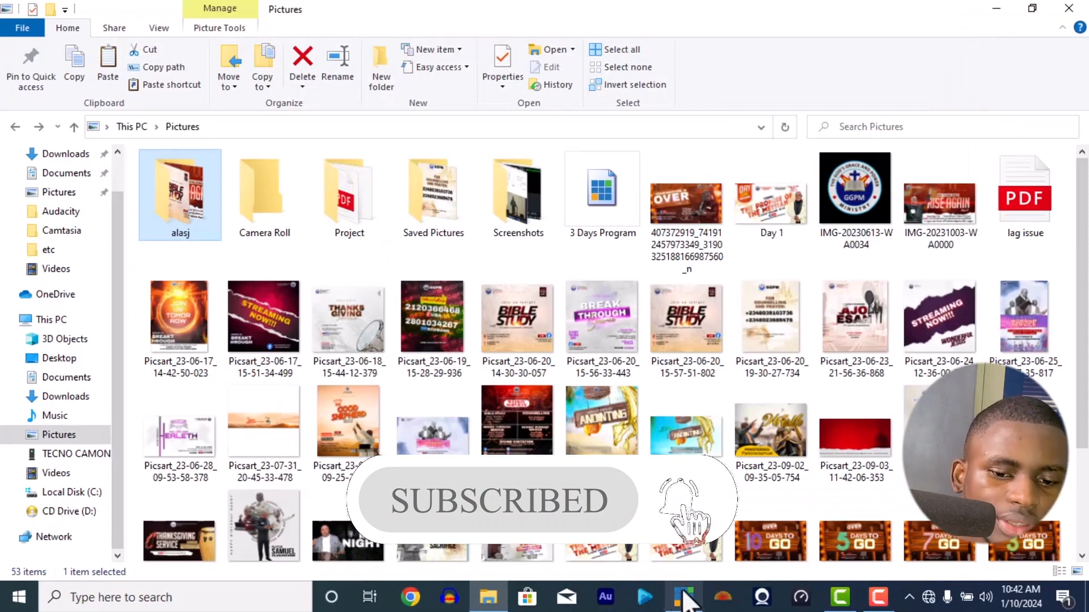
pyautogui.click(579, 570)
pyautogui.click(757, 454)
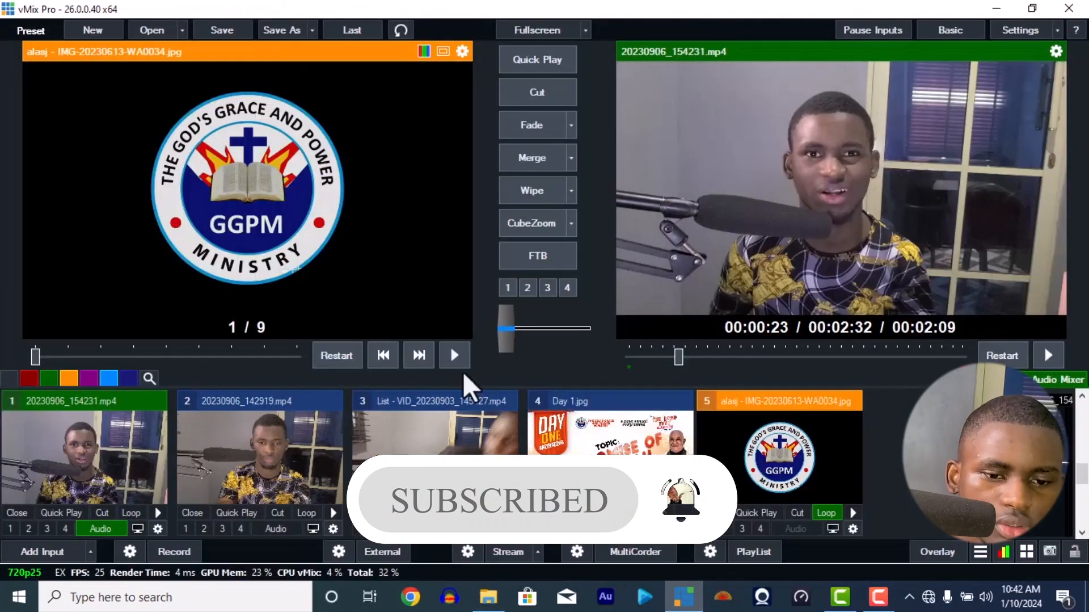
pyautogui.click(74, 357)
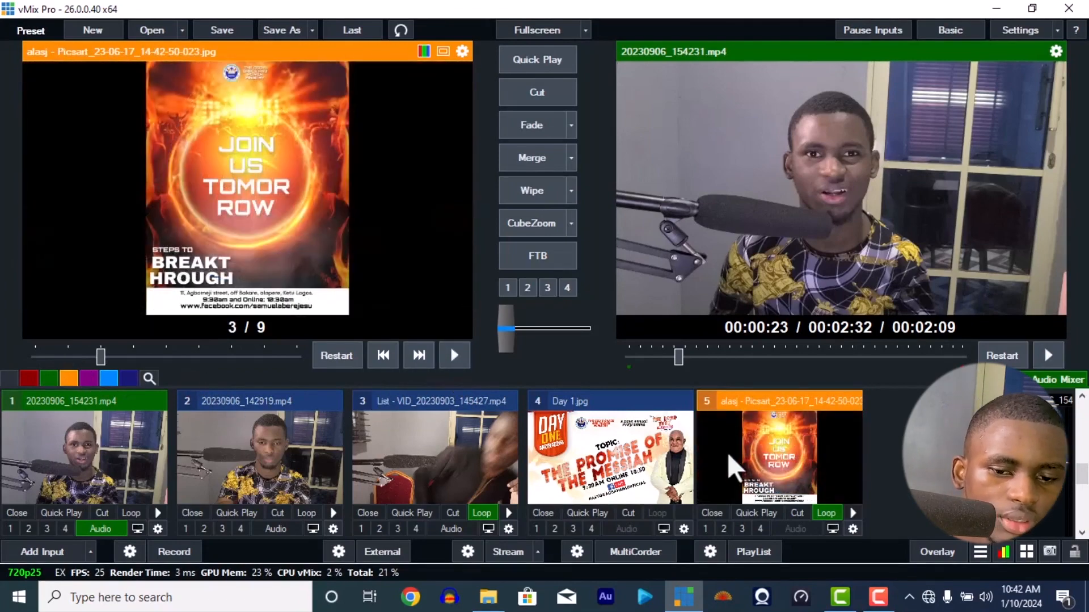
# Set the alasj slideshow's transition time to 0 seconds and view the available effects, keeping Fade.
pyautogui.rightClick(740, 446)
pyautogui.click(747, 454)
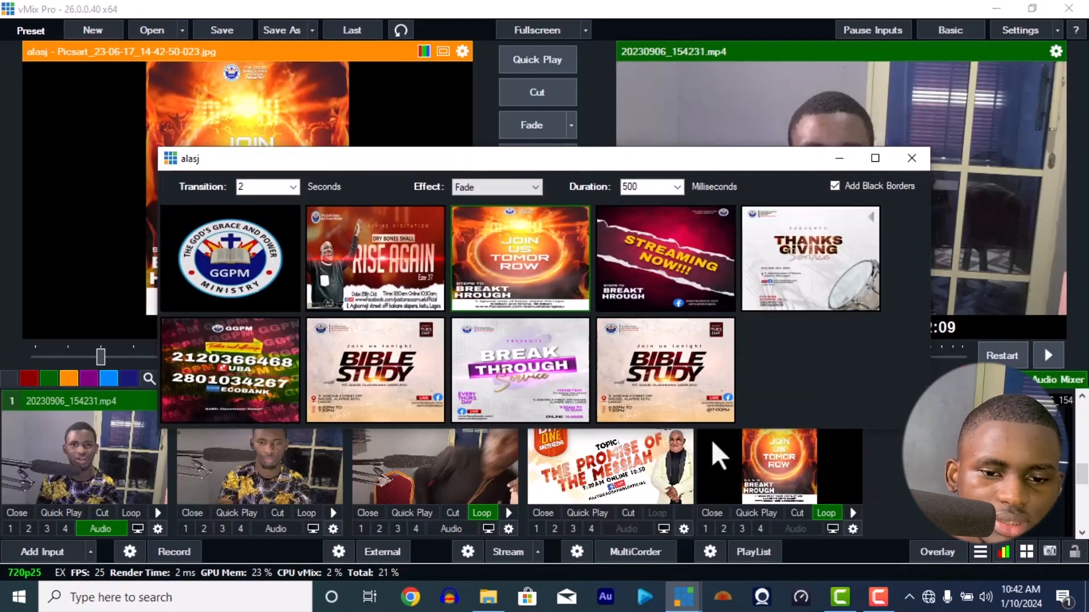
pyautogui.click(293, 190)
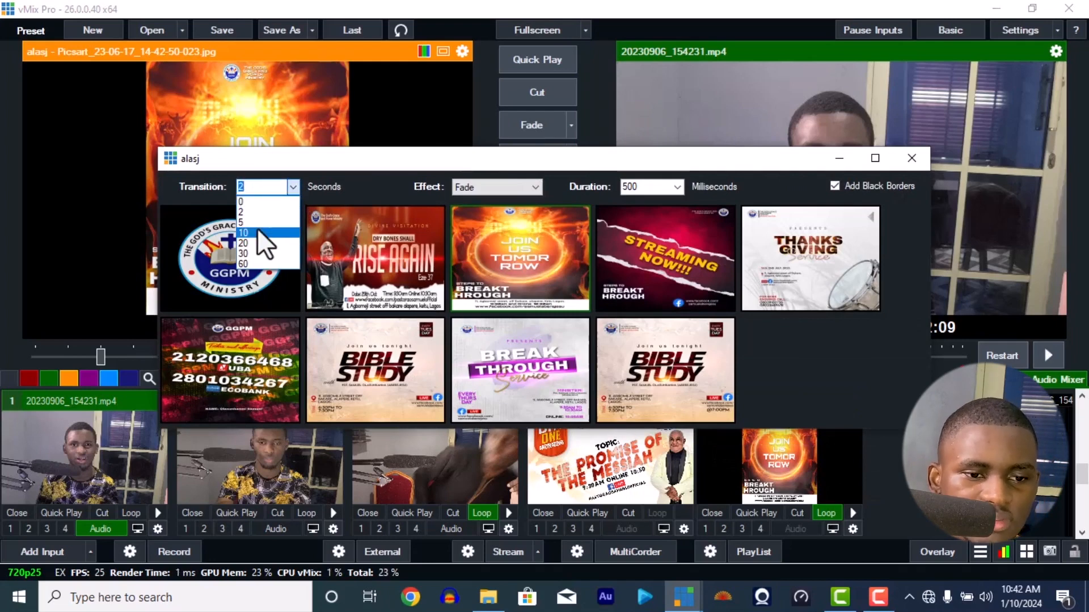
pyautogui.click(270, 201)
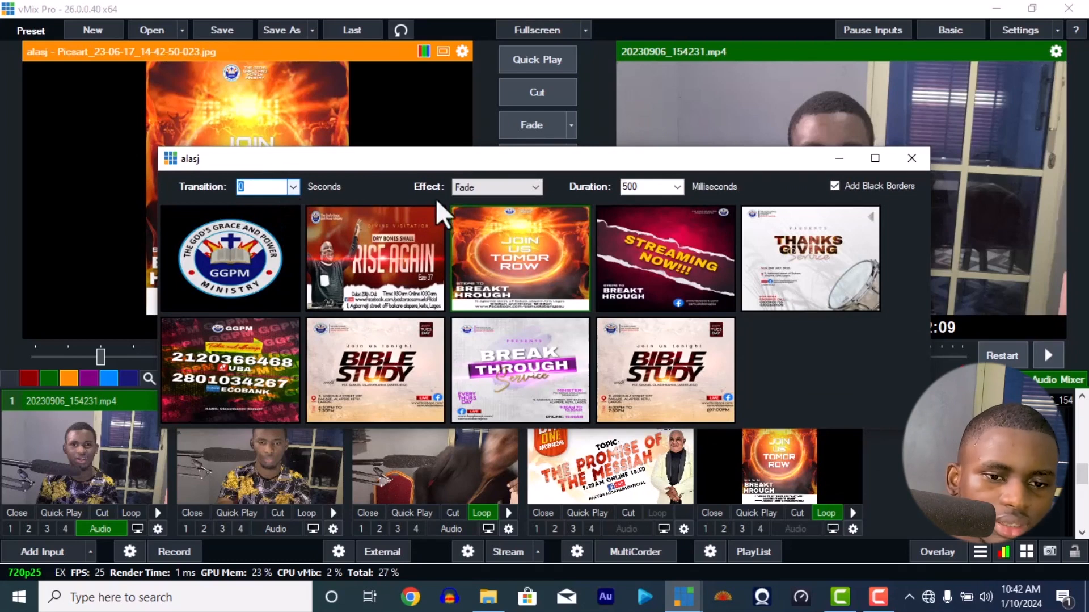
pyautogui.click(535, 186)
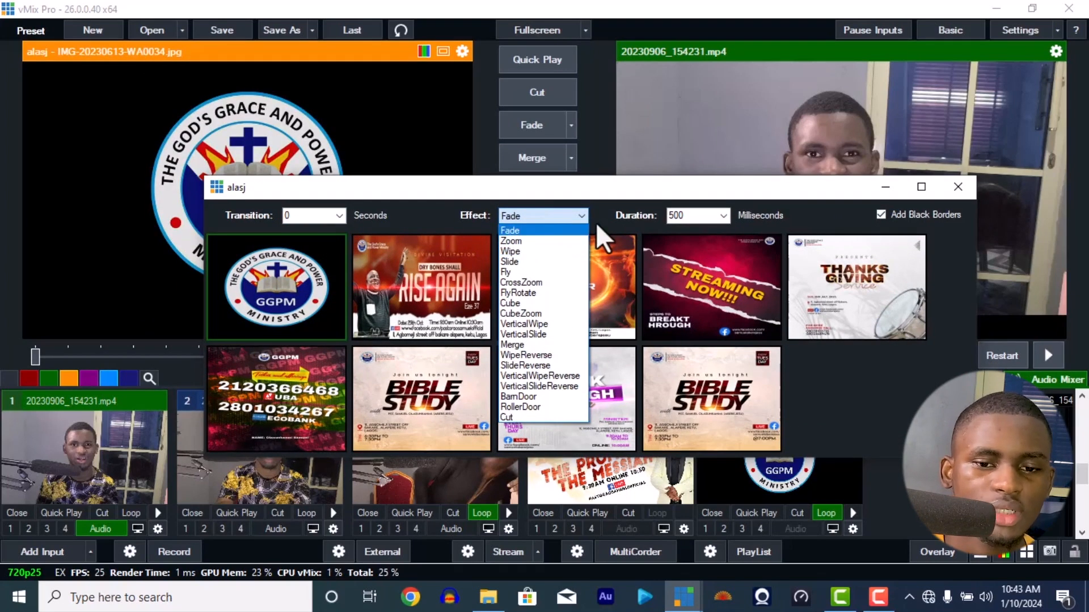
pyautogui.click(649, 198)
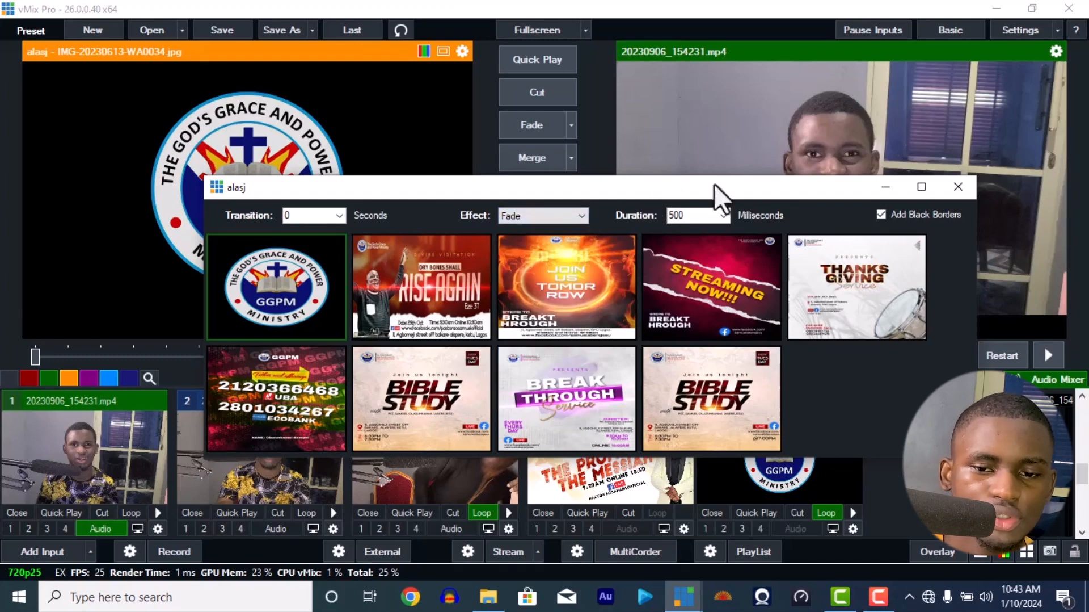
pyautogui.click(959, 187)
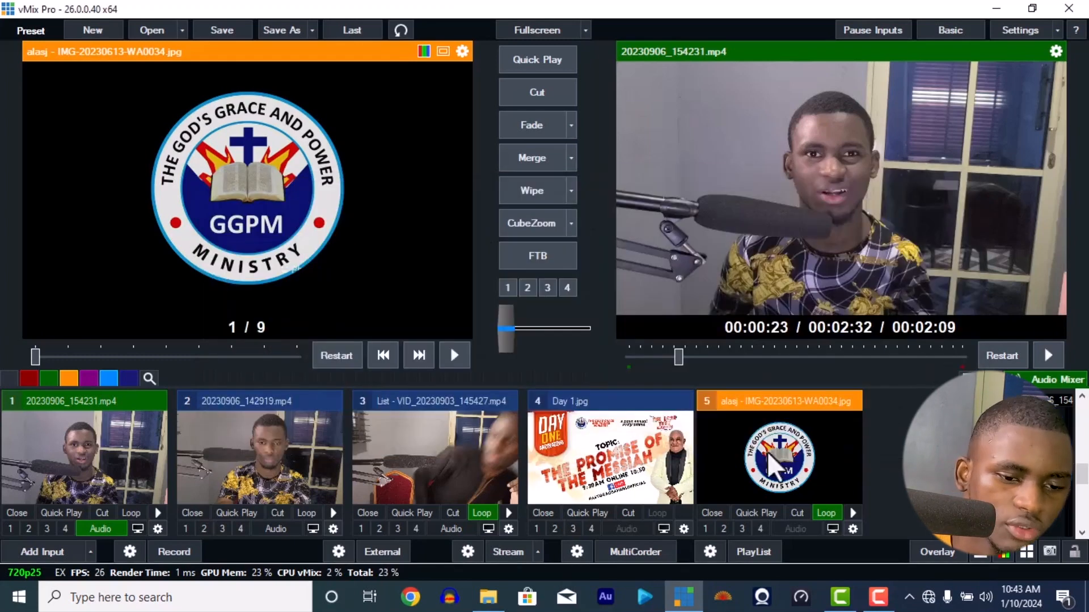
# Start another new input, choose PowerPoint as its type and open the file selection for a presentation.
pyautogui.click(54, 553)
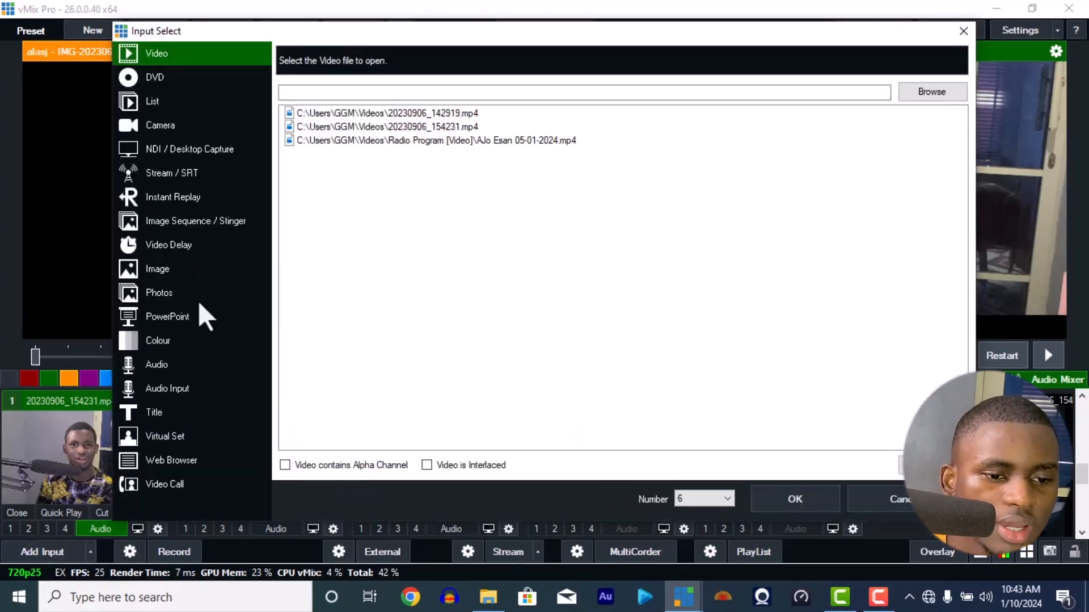
pyautogui.click(189, 312)
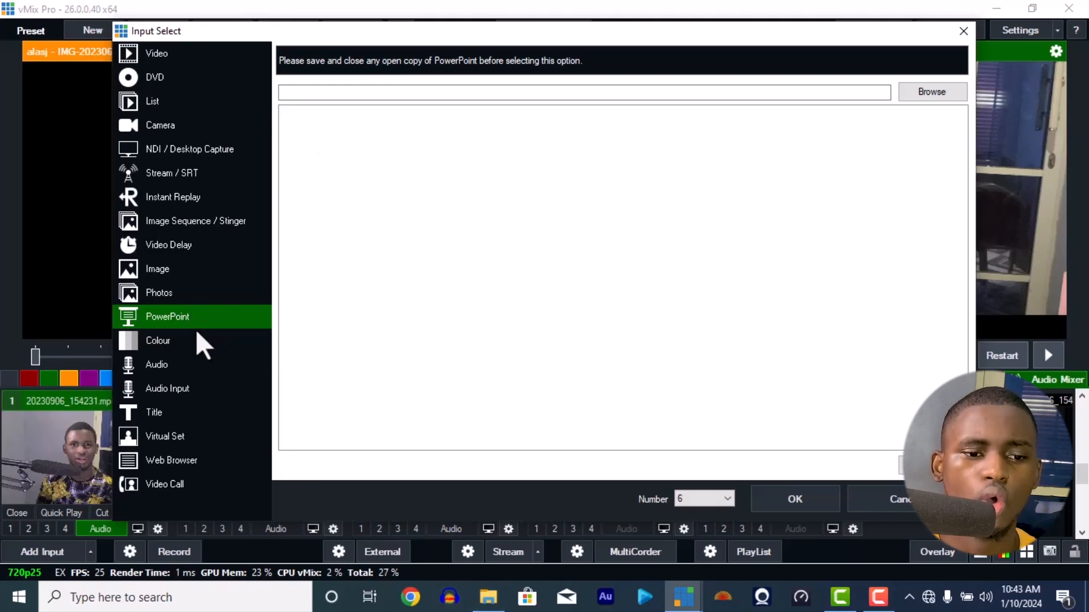
pyautogui.click(934, 88)
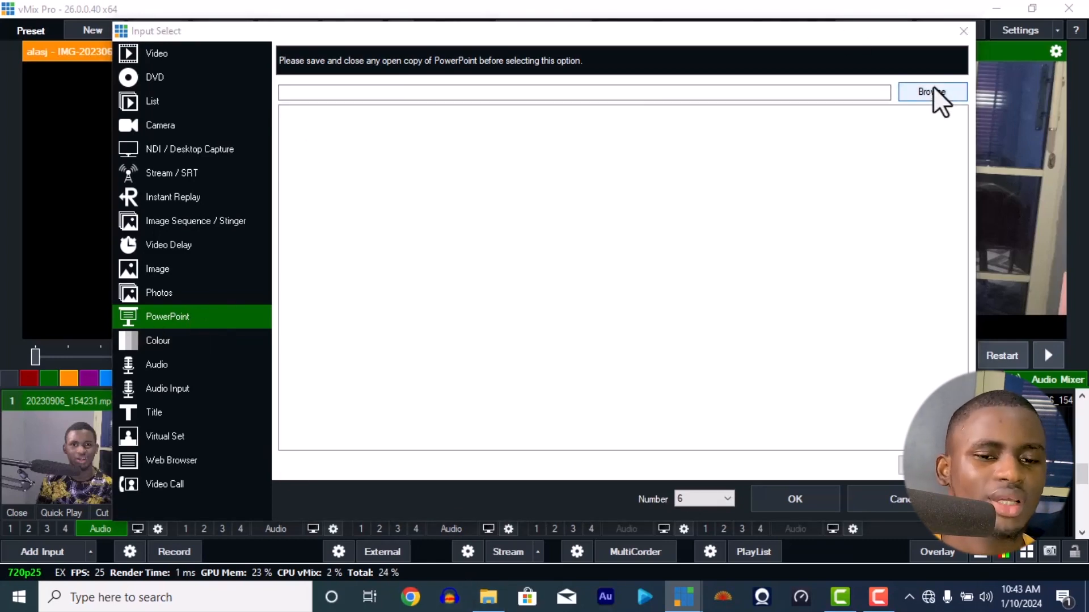
# Switch to File Explorer and look through the Documents folder for a PowerPoint file.
pyautogui.click(488, 596)
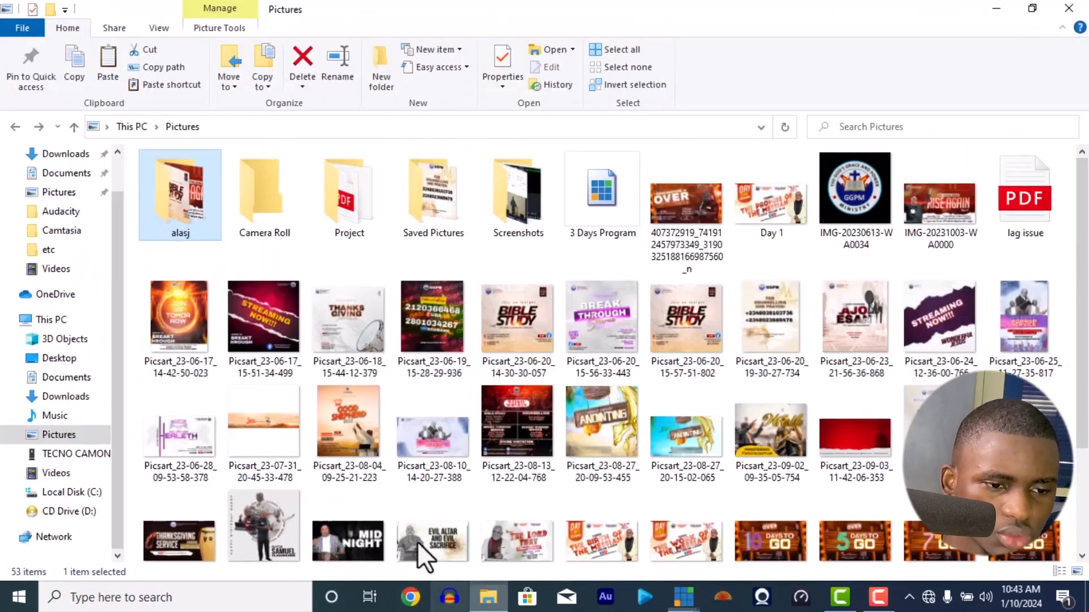
pyautogui.click(79, 377)
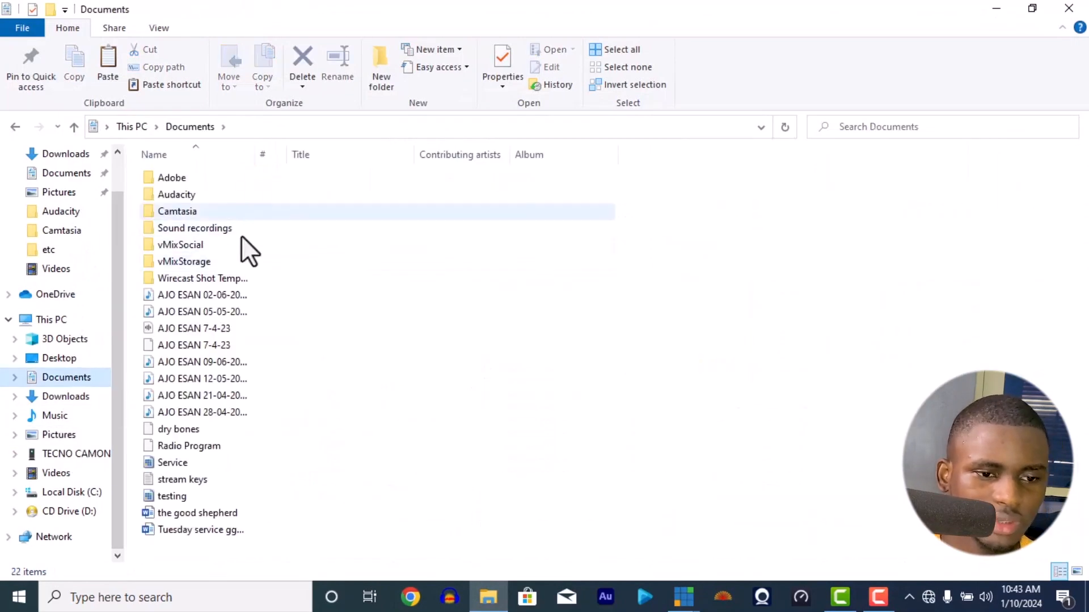
pyautogui.click(180, 479)
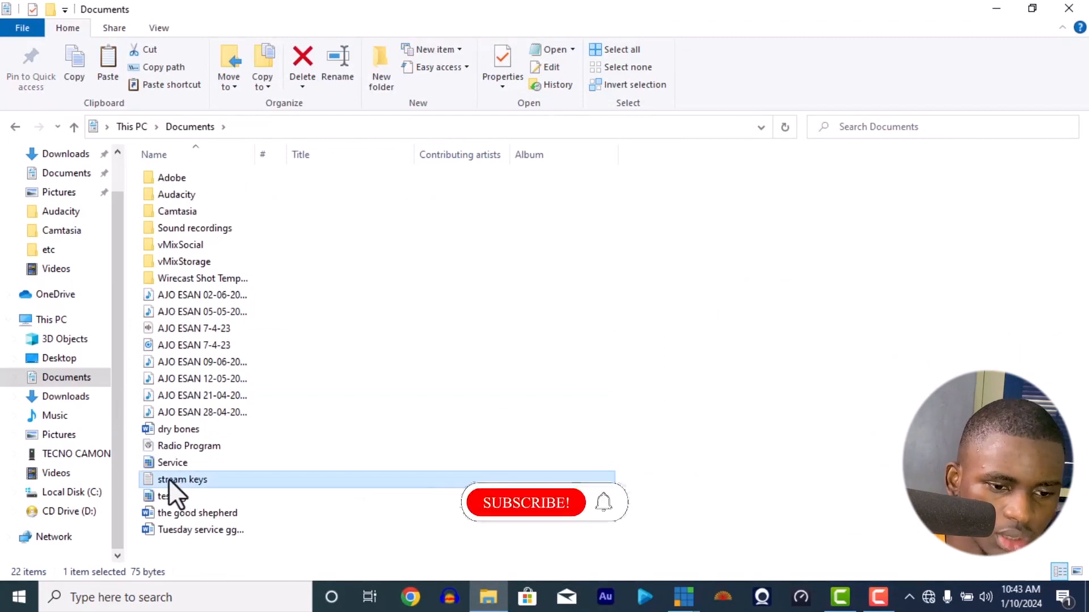
pyautogui.moveTo(518, 522); pyautogui.dragTo(604, 357)
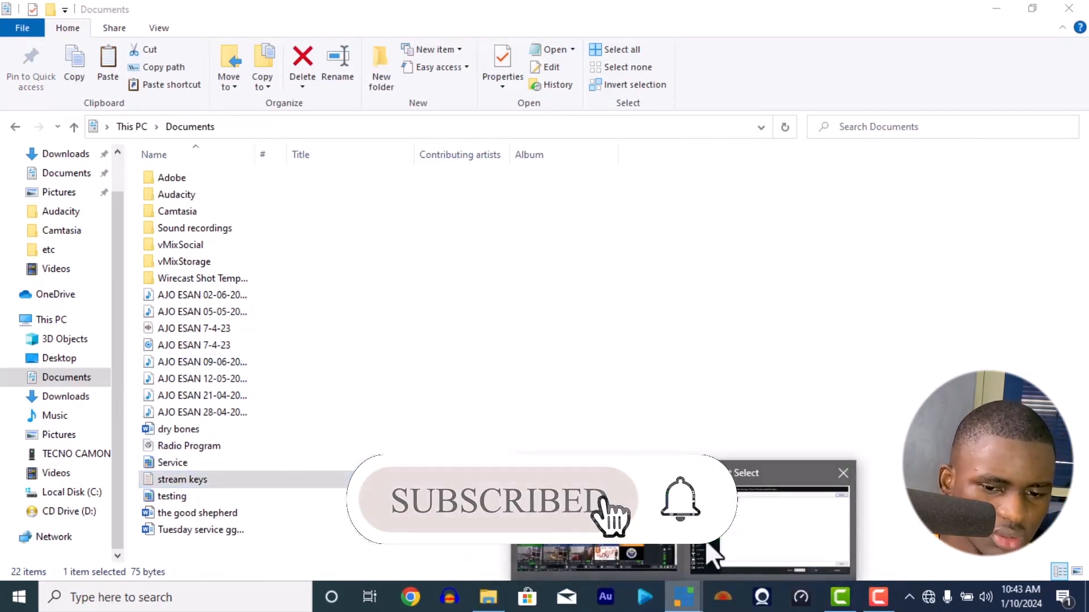
# Return to vMix, cancel the PowerPoint file selection and bring the main mixing window forward.
pyautogui.click(706, 539)
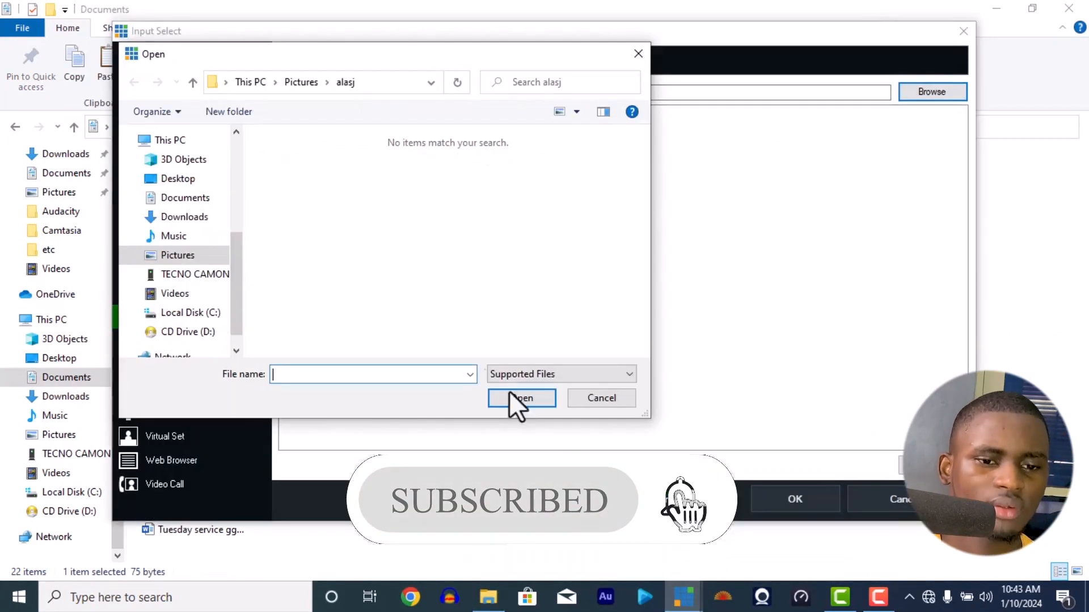
pyautogui.click(584, 400)
pyautogui.moveTo(683, 594)
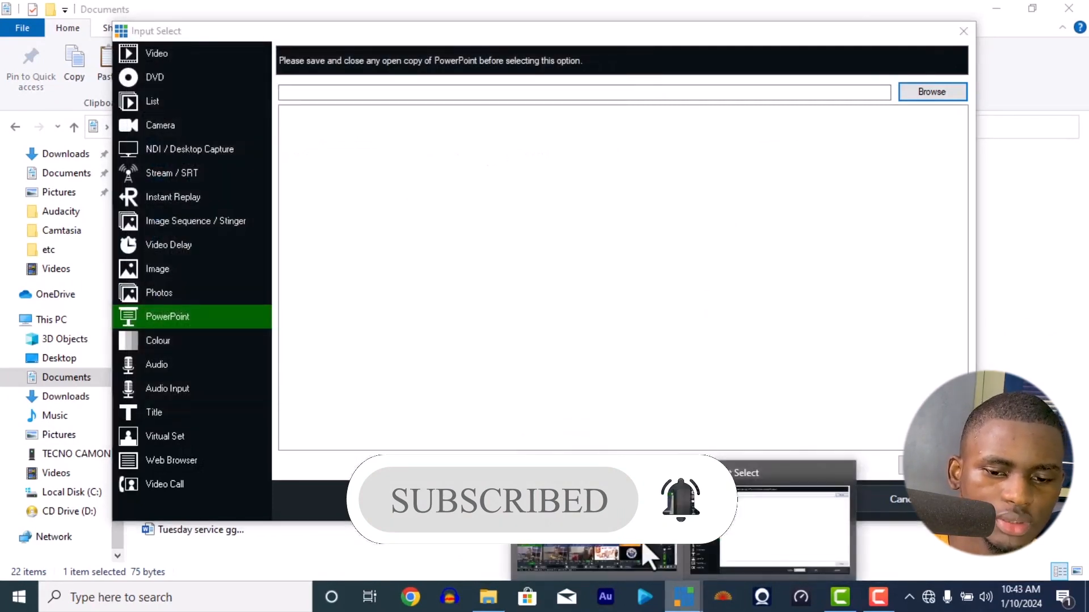
pyautogui.click(638, 549)
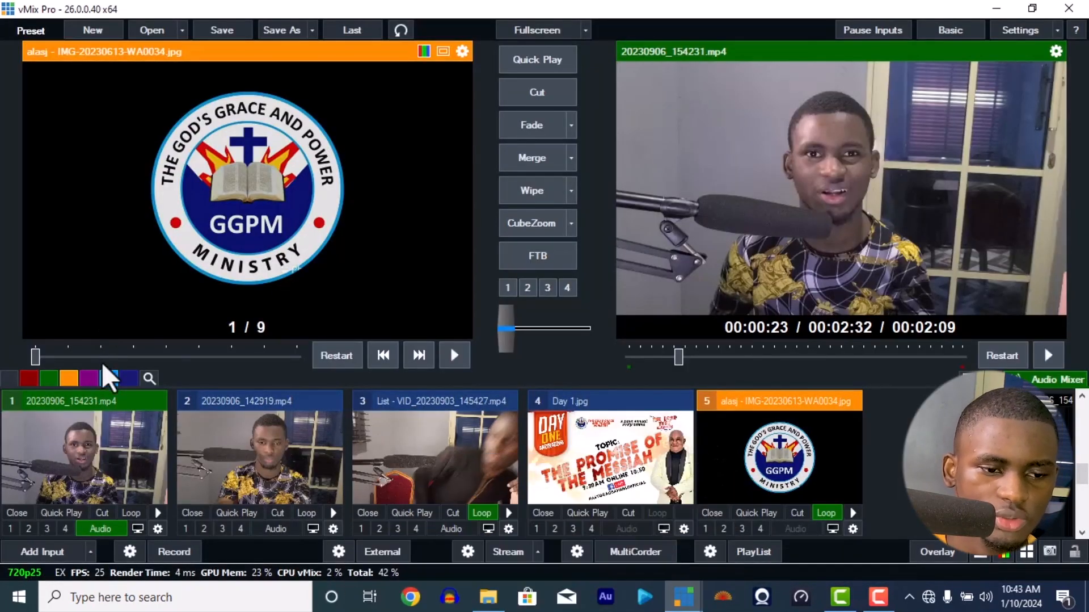
# Advance the alasj slideshow manually to its fourth photo in the preview.
pyautogui.click(419, 354)
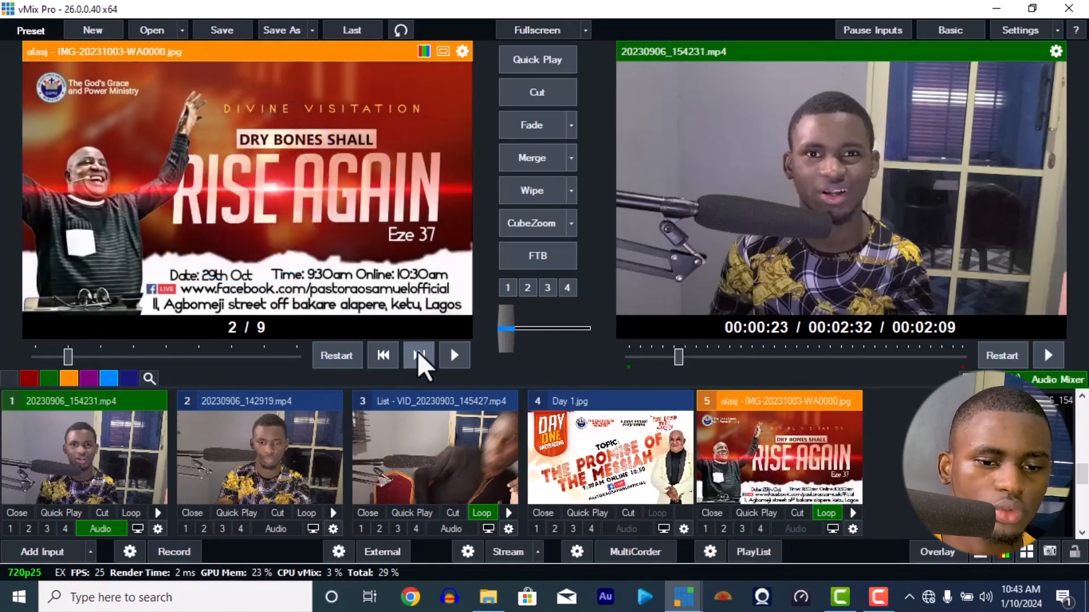
pyautogui.click(418, 353)
pyautogui.click(420, 353)
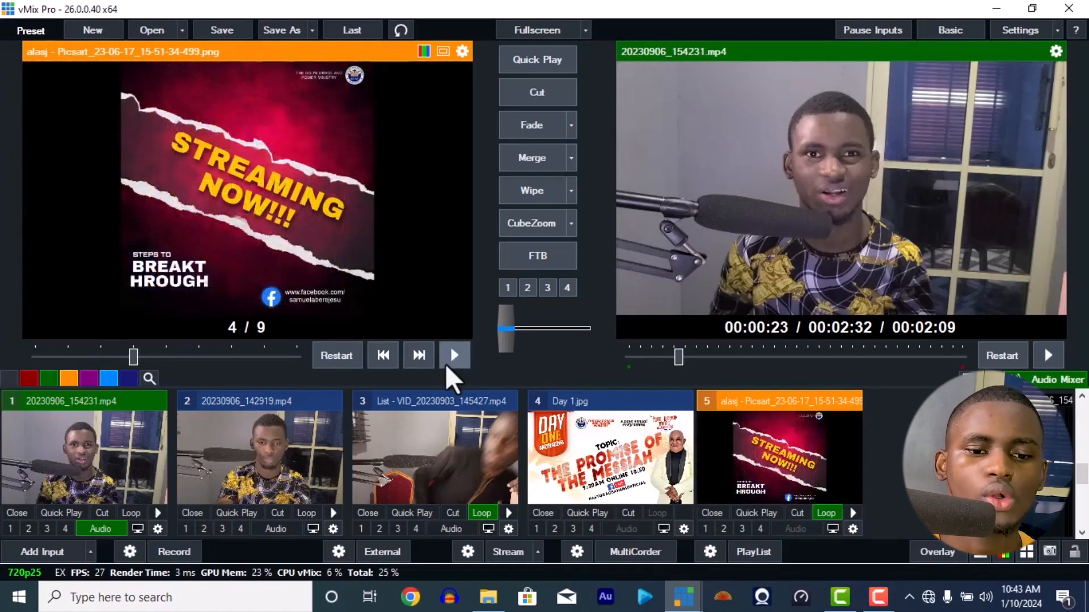
# Give the alasj slideshow an automatic transition time and play it in the preview.
pyautogui.rightClick(744, 438)
pyautogui.click(759, 447)
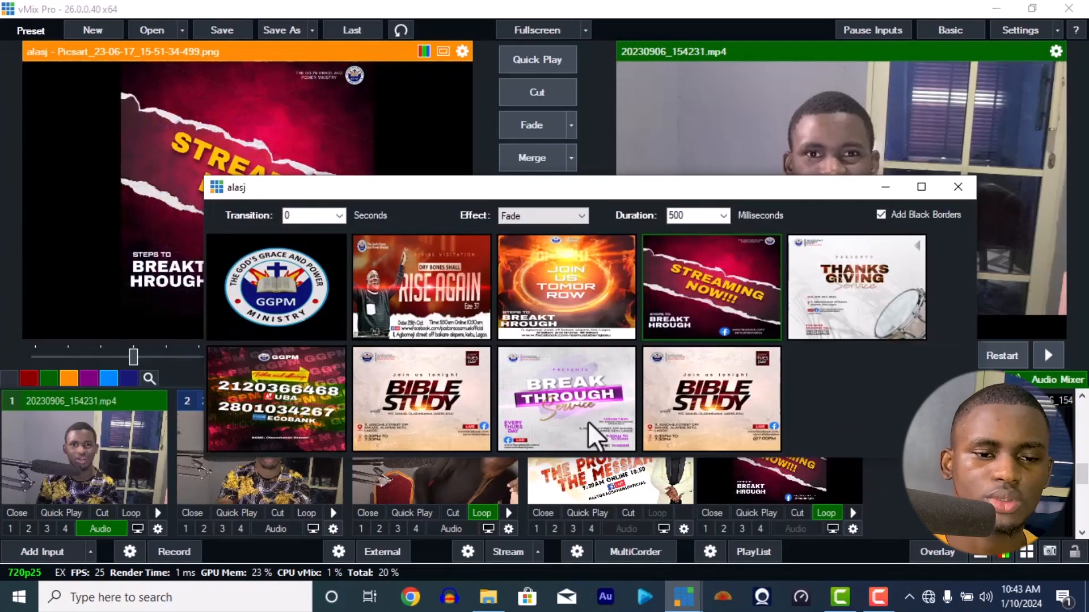
pyautogui.click(339, 216)
pyautogui.click(329, 240)
pyautogui.click(958, 187)
pyautogui.click(446, 356)
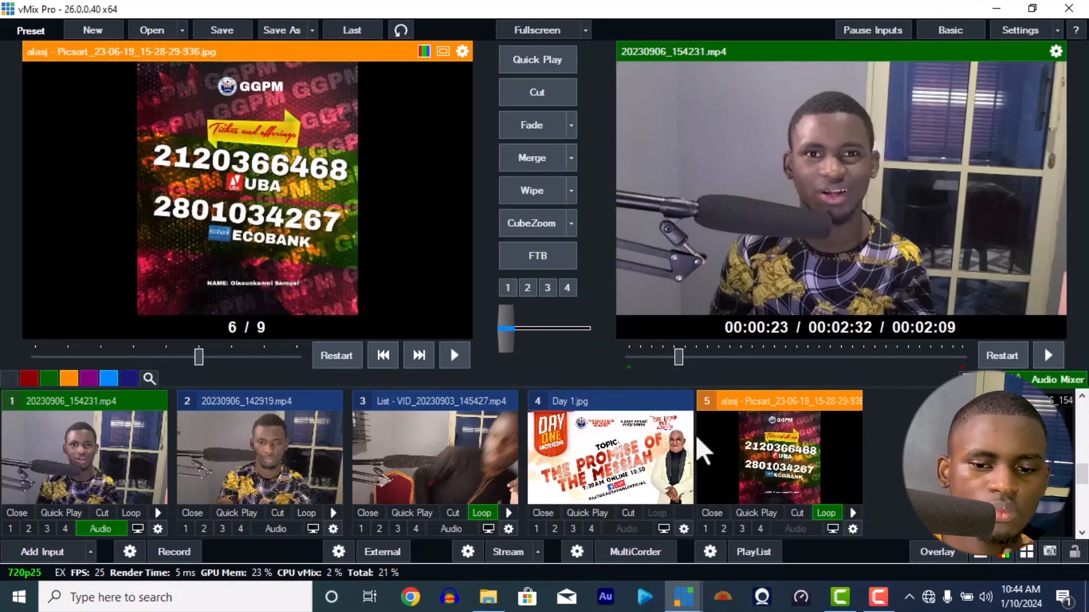
# Set the alasj slideshow's transition time back to 0 seconds and advance it manually to the eighth photo.
pyautogui.rightClick(776, 453)
pyautogui.click(784, 464)
pyautogui.click(340, 215)
pyautogui.click(336, 231)
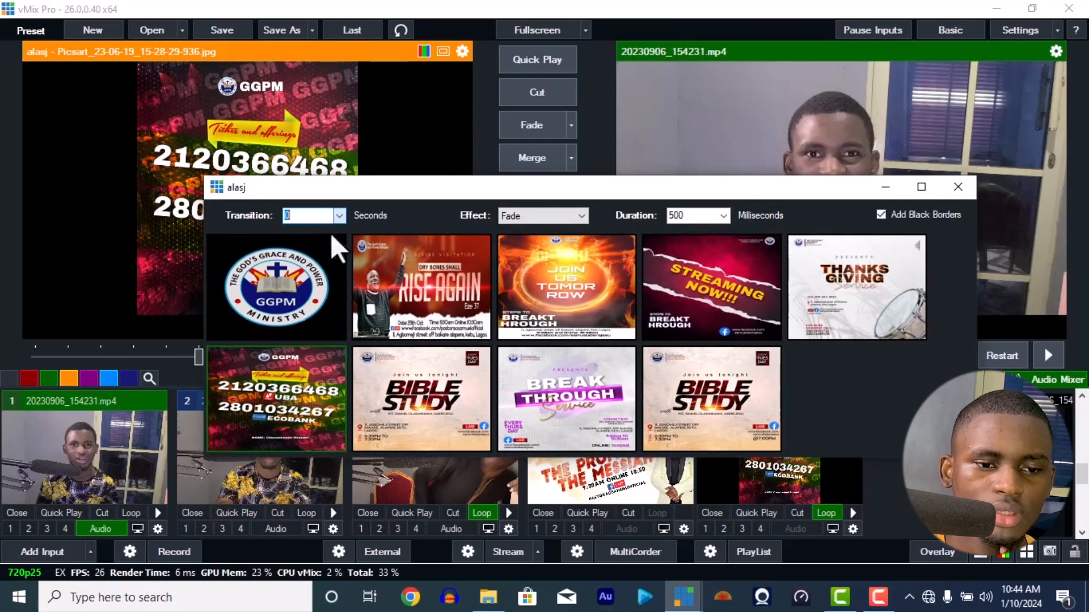
pyautogui.click(959, 186)
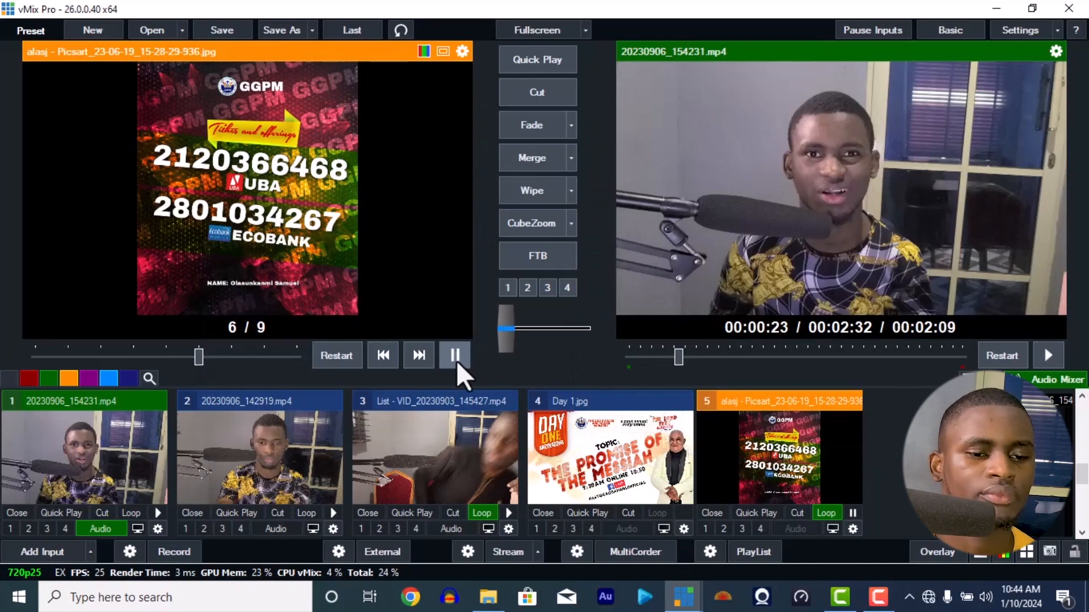
pyautogui.click(421, 355)
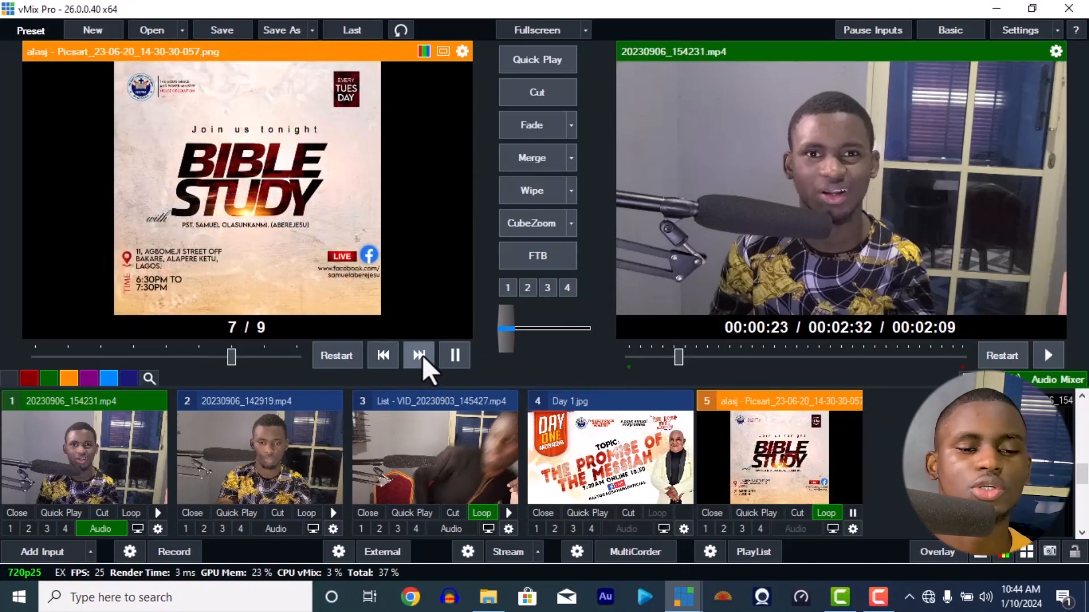
pyautogui.click(420, 355)
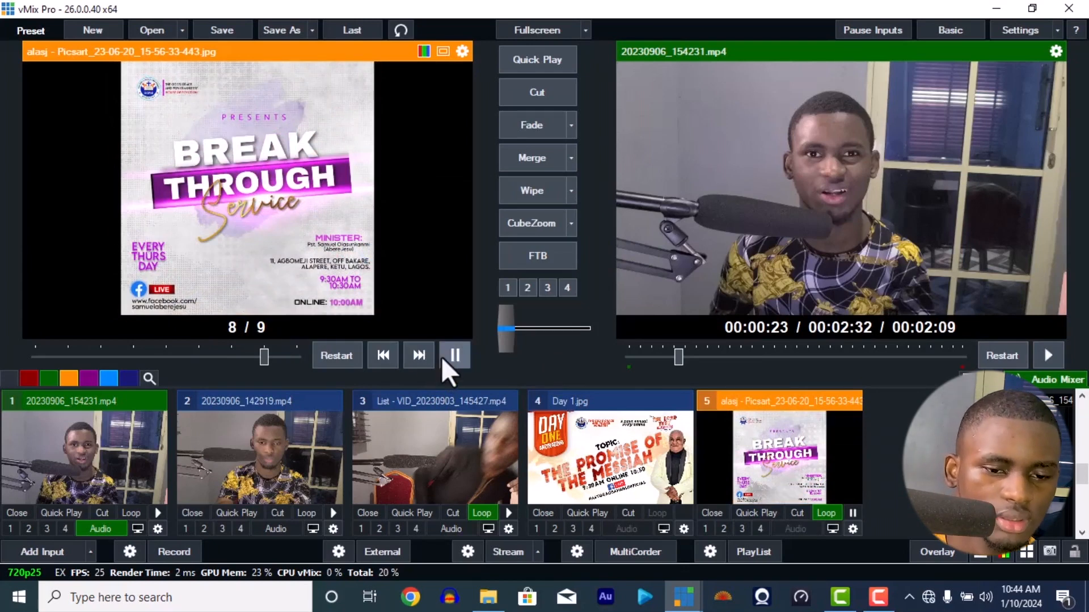
# Add a black Colour input, viewing the Colour Bars, Transparent and colour palette choices first, and show it in the preview.
pyautogui.click(66, 549)
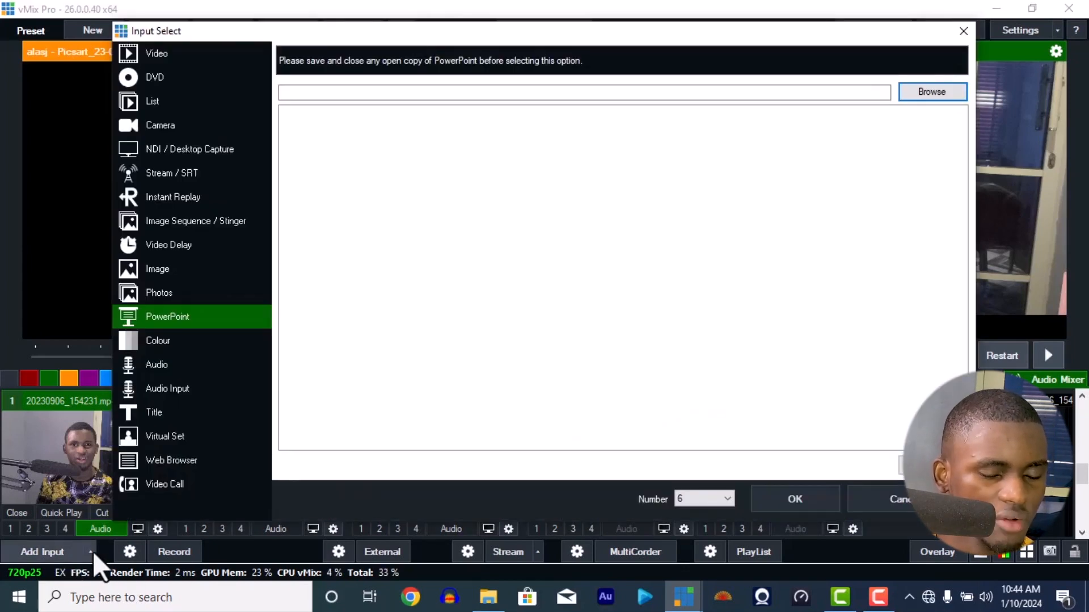
pyautogui.click(178, 343)
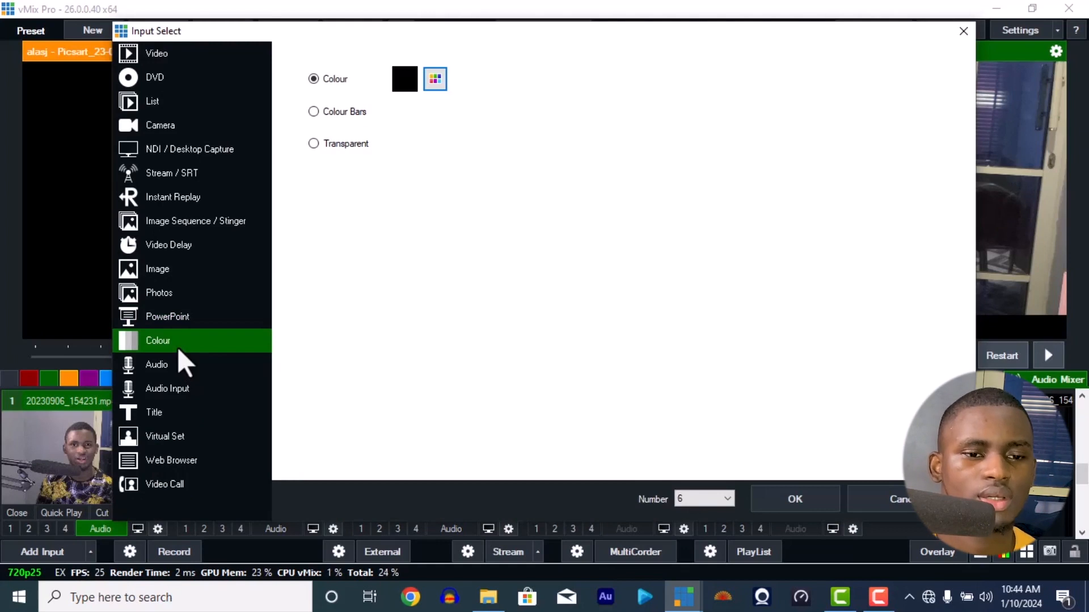
pyautogui.click(315, 112)
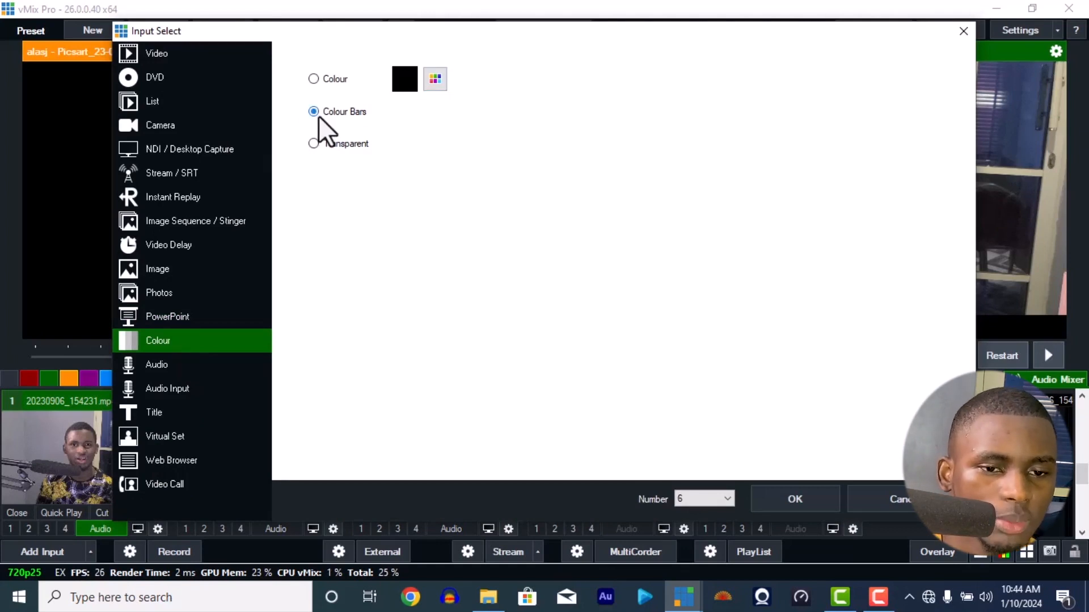
pyautogui.click(313, 144)
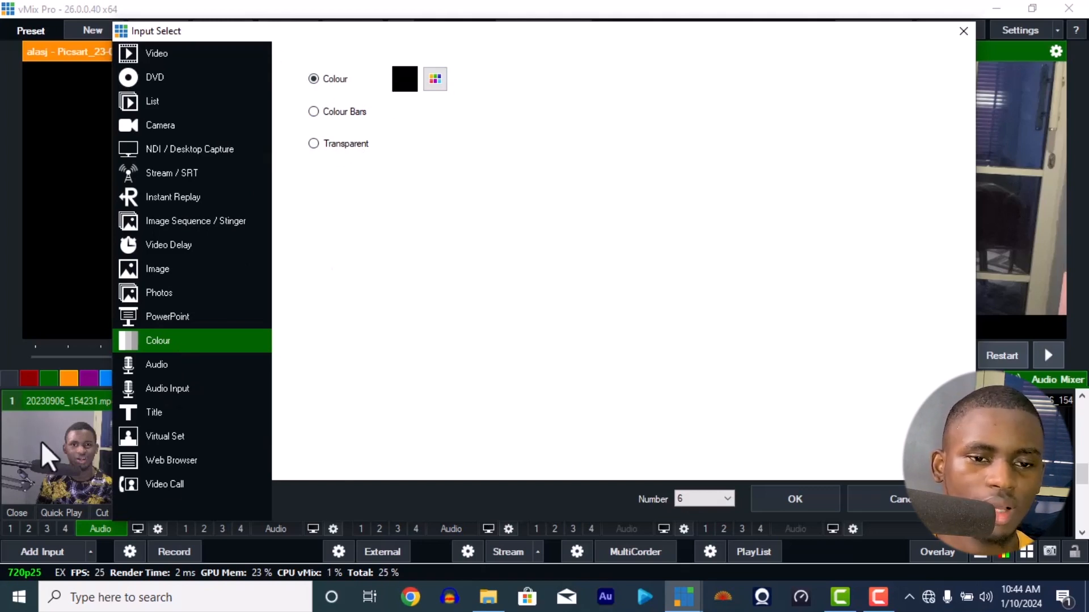
pyautogui.click(436, 79)
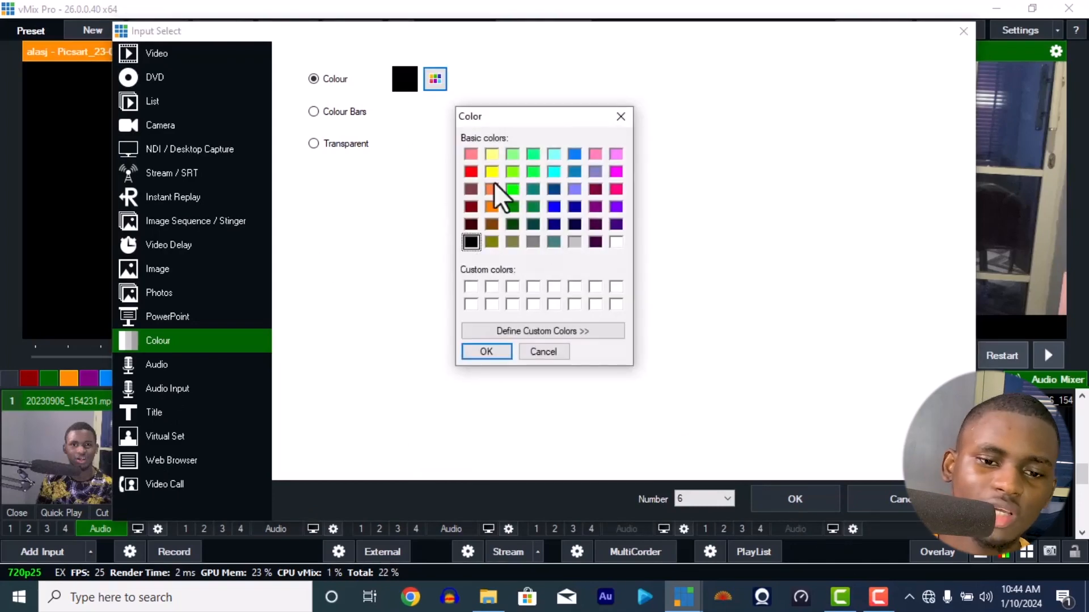
pyautogui.click(620, 116)
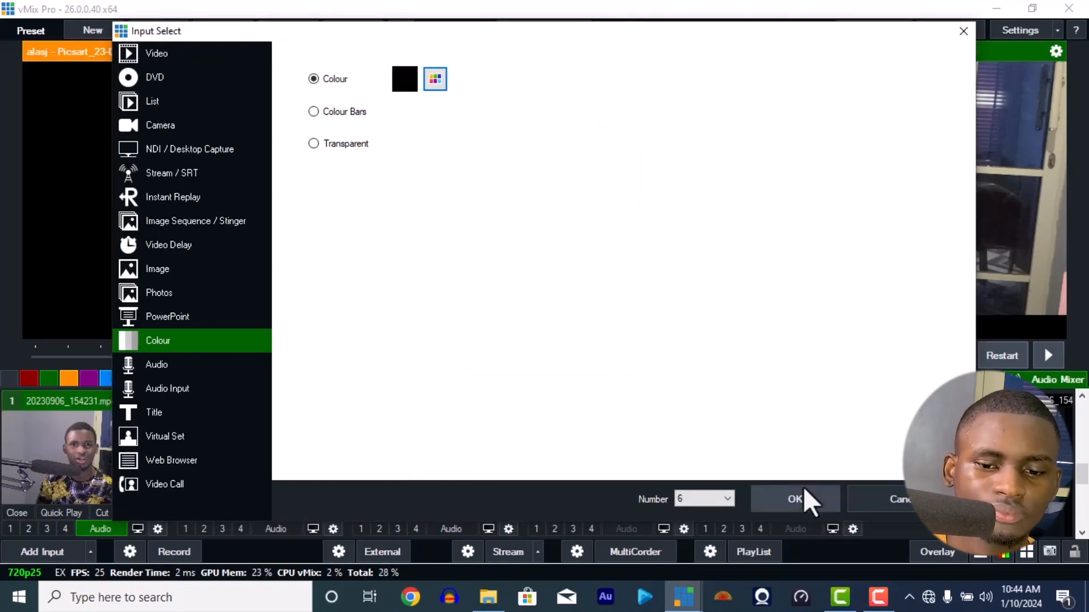
pyautogui.press('Return')
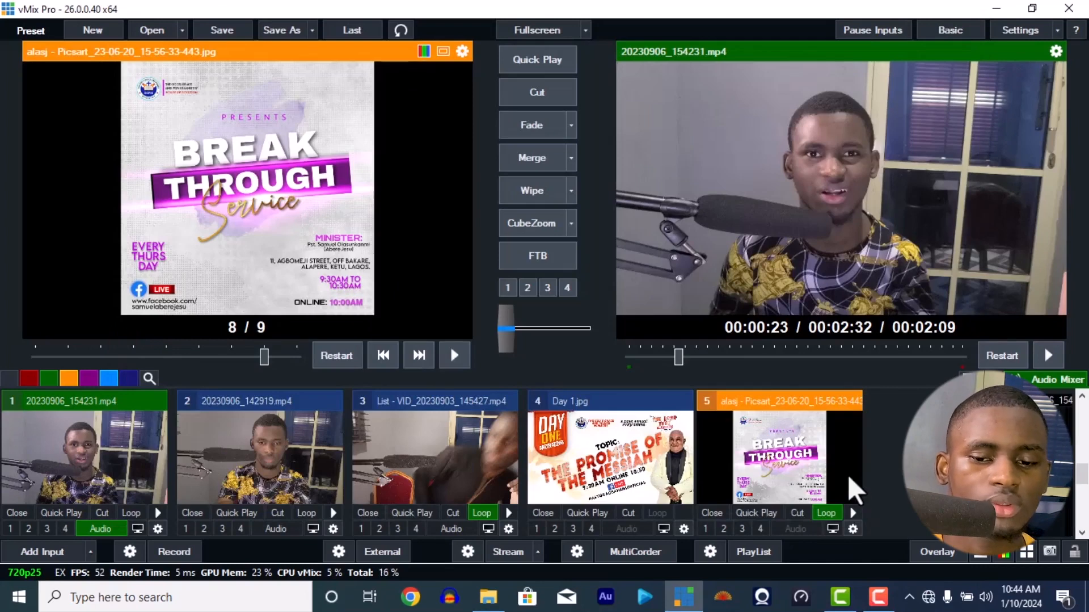
pyautogui.click(68, 481)
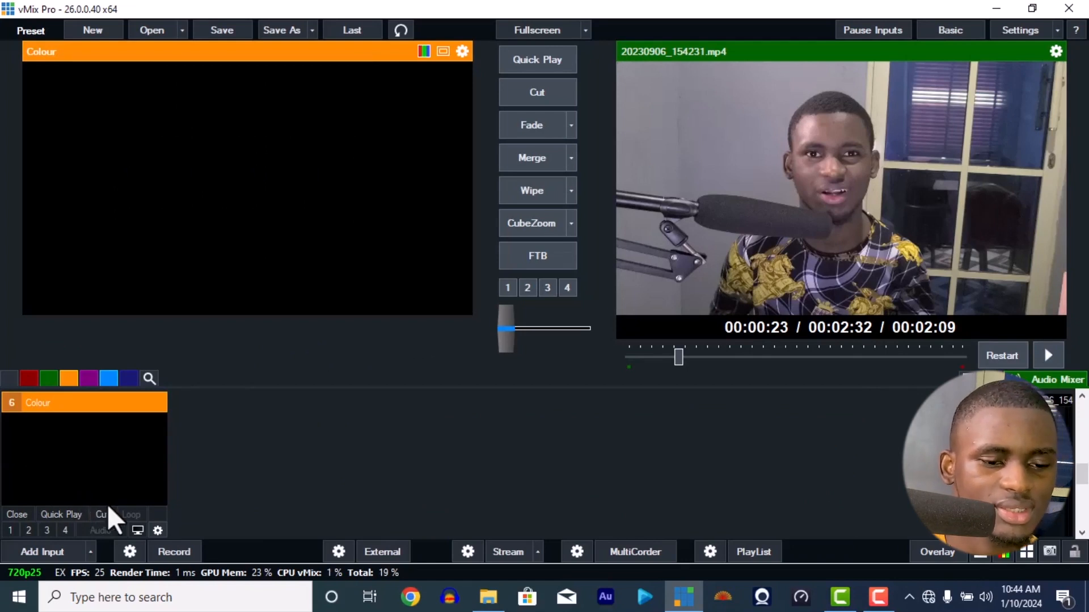
# Start another new input, view the Audio type's settings and its file selection, and cancel the file selection.
pyautogui.click(41, 550)
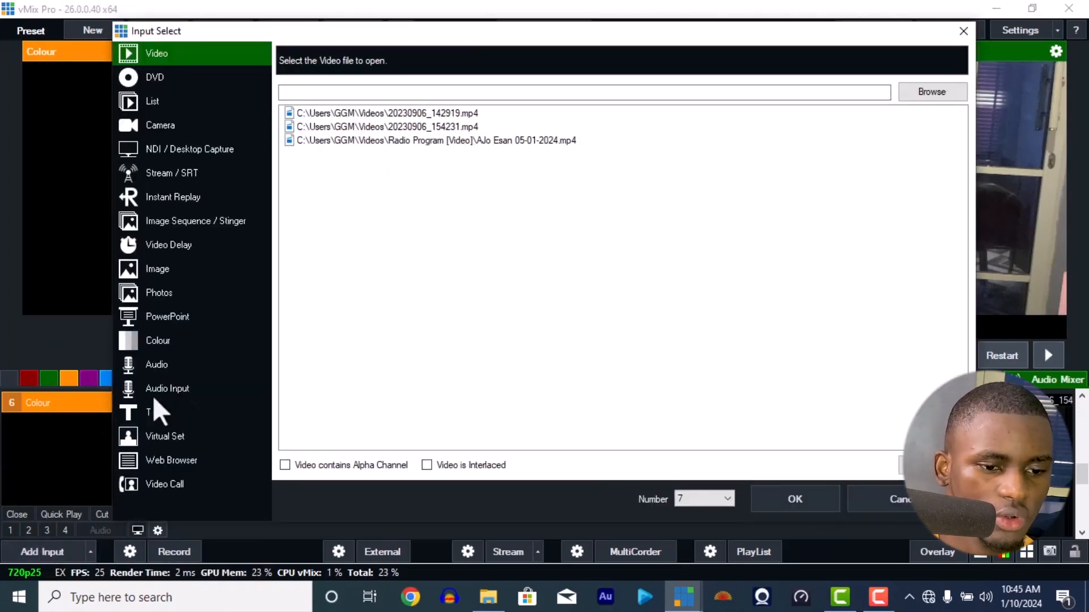
pyautogui.click(161, 363)
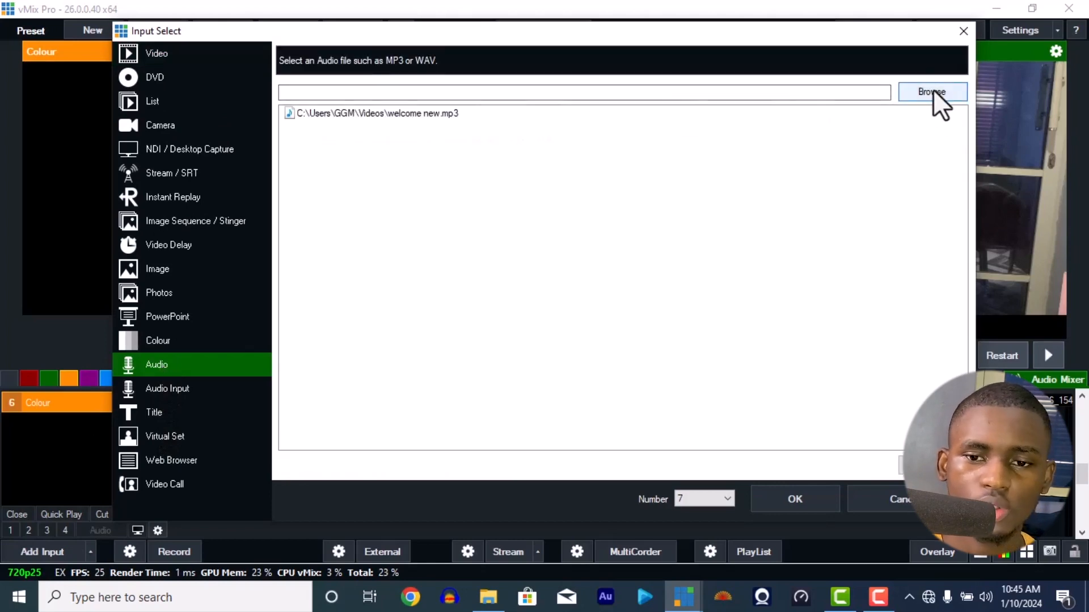
pyautogui.click(934, 91)
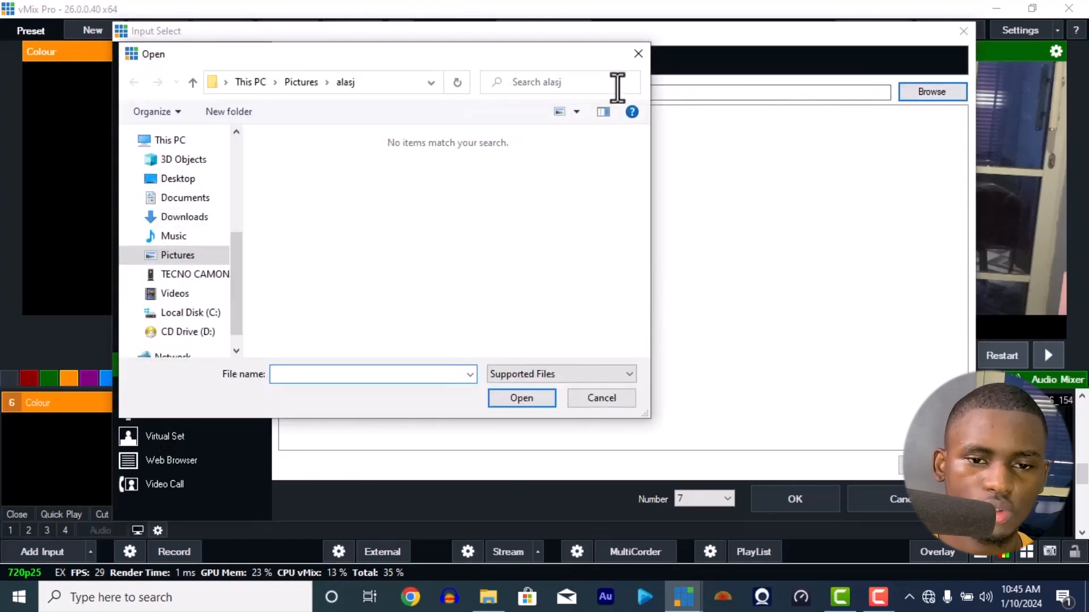
pyautogui.click(639, 54)
# Choose Audio Input as the input type and set its device to Microphone (2- High Definition Audio Device).
pyautogui.click(223, 389)
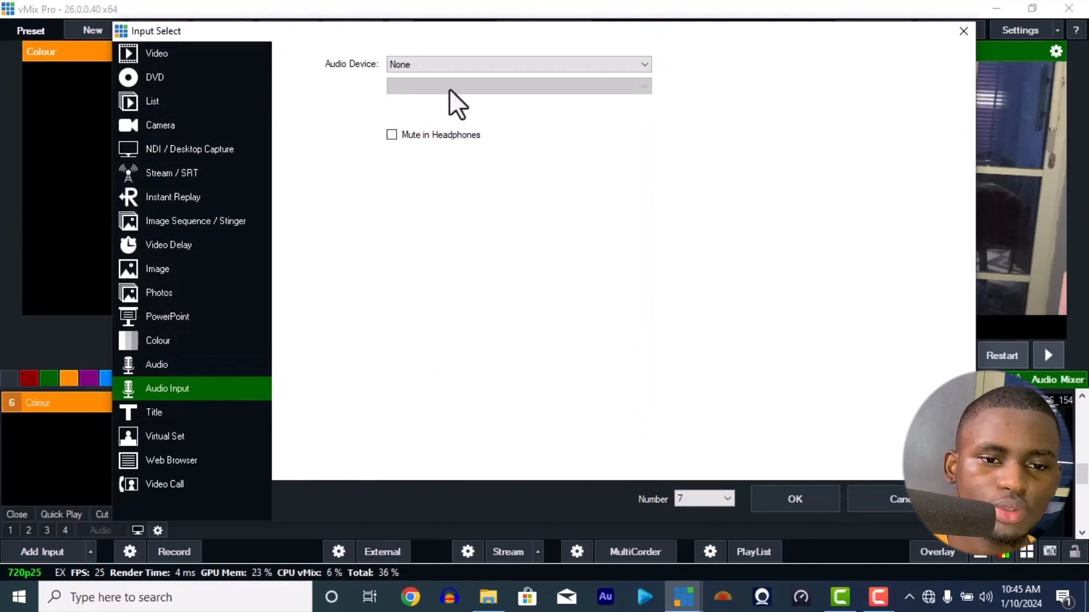
pyautogui.click(452, 66)
pyautogui.click(451, 66)
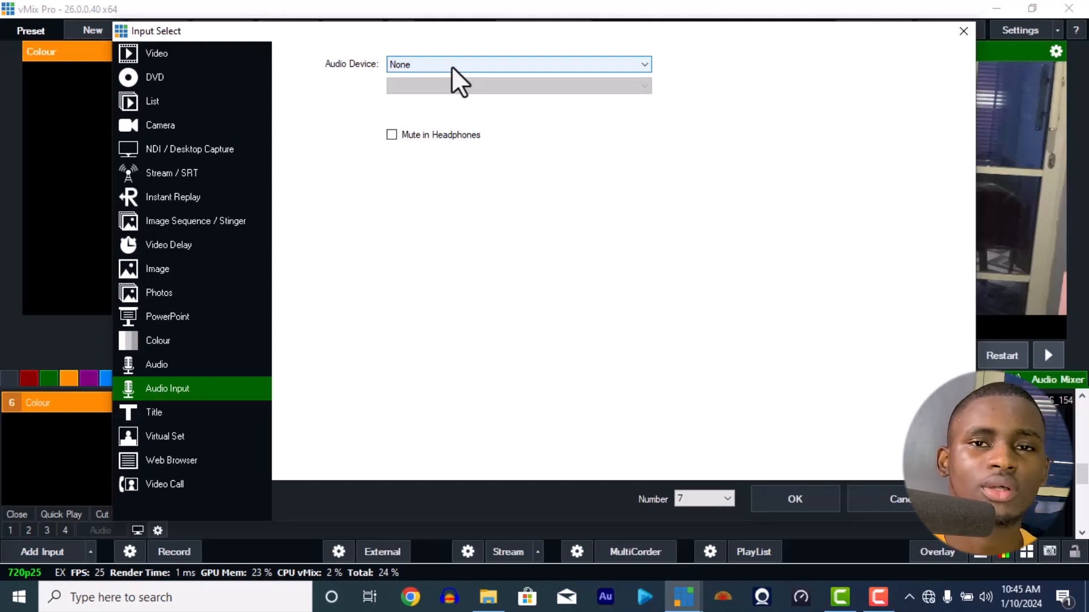
pyautogui.click(452, 66)
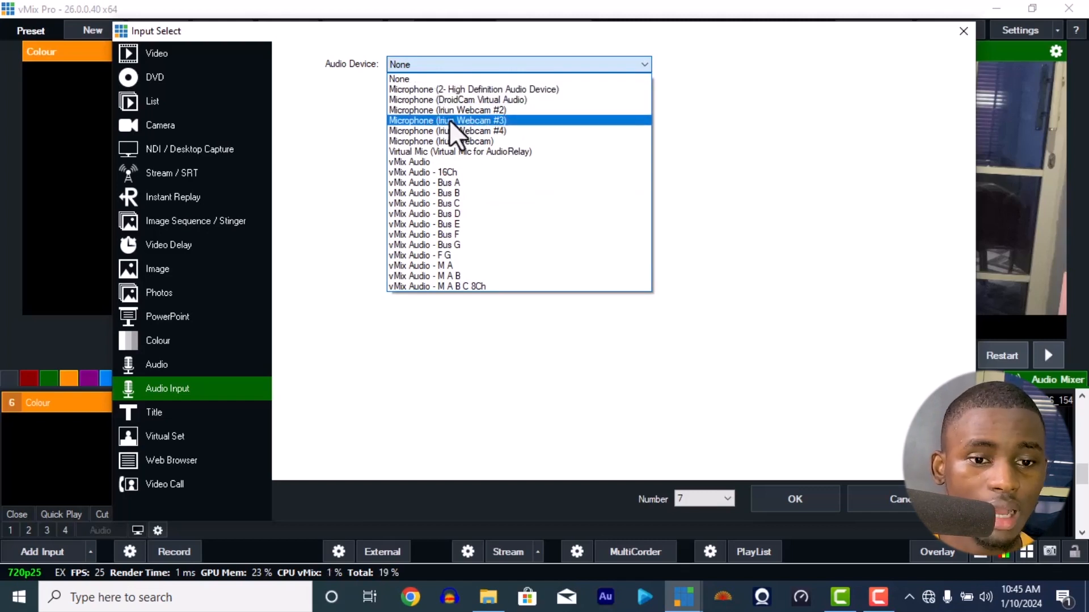
pyautogui.click(434, 91)
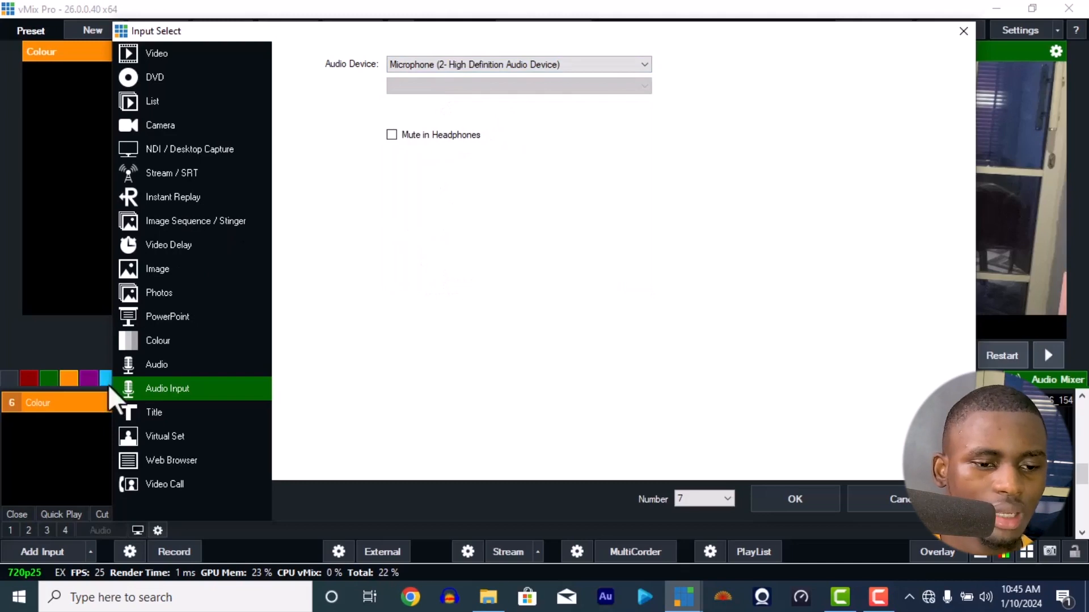
# Add a Title input based on the Spinner 160 template from the GT Title collection.
pyautogui.click(217, 411)
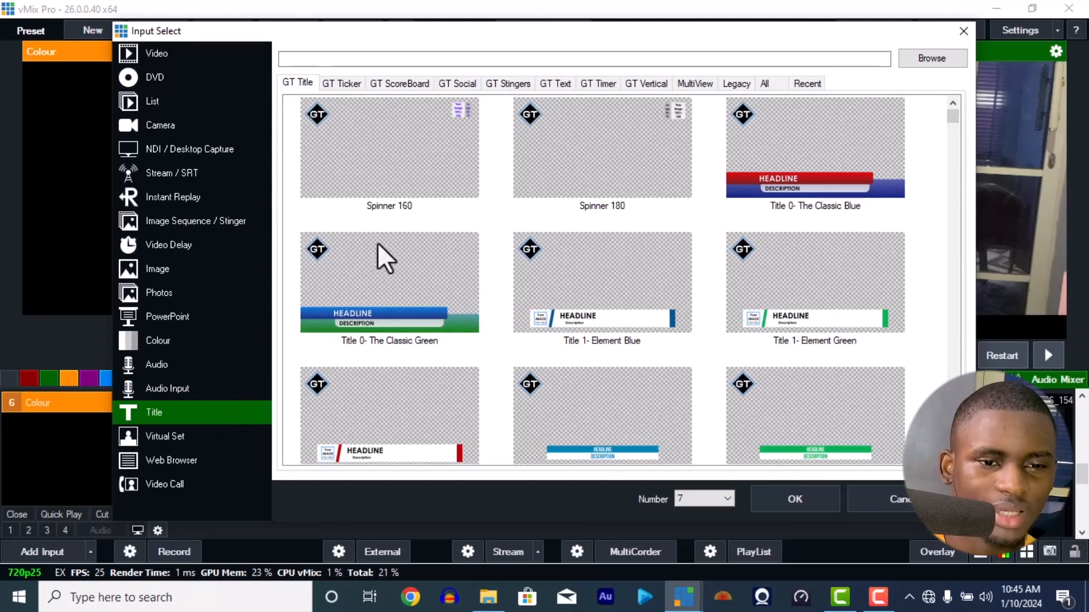
pyautogui.scroll(-10, 378, 226)
pyautogui.scroll(10, 377, 226)
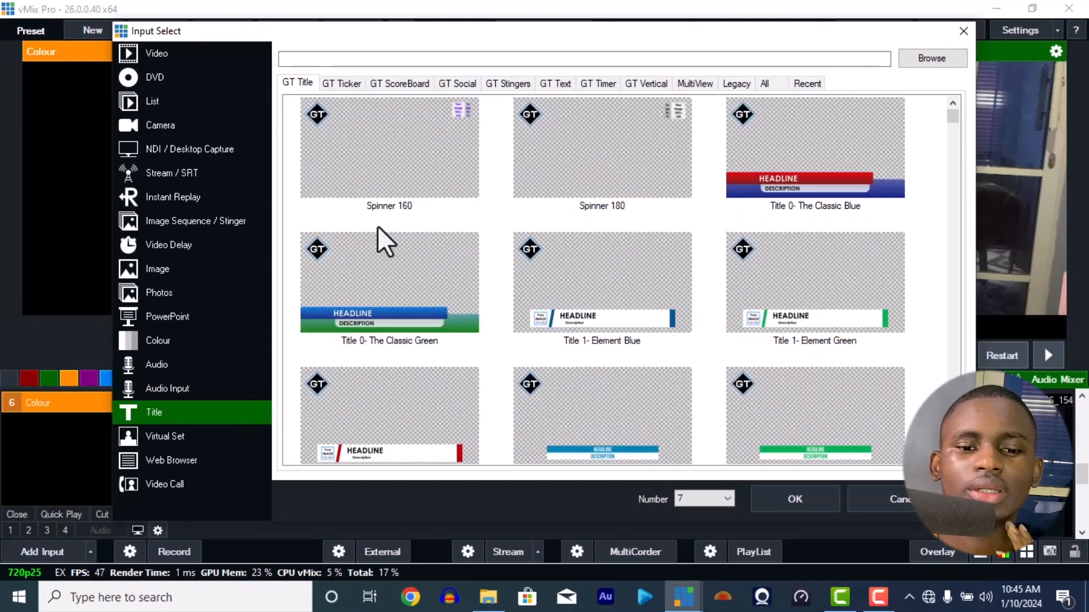
pyautogui.click(374, 154)
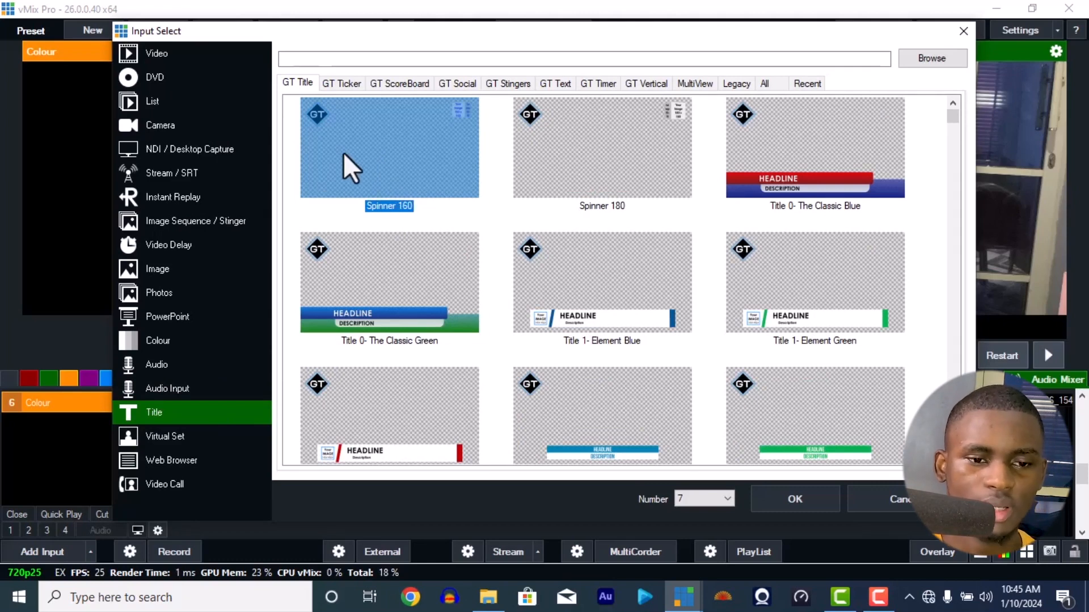
pyautogui.click(808, 506)
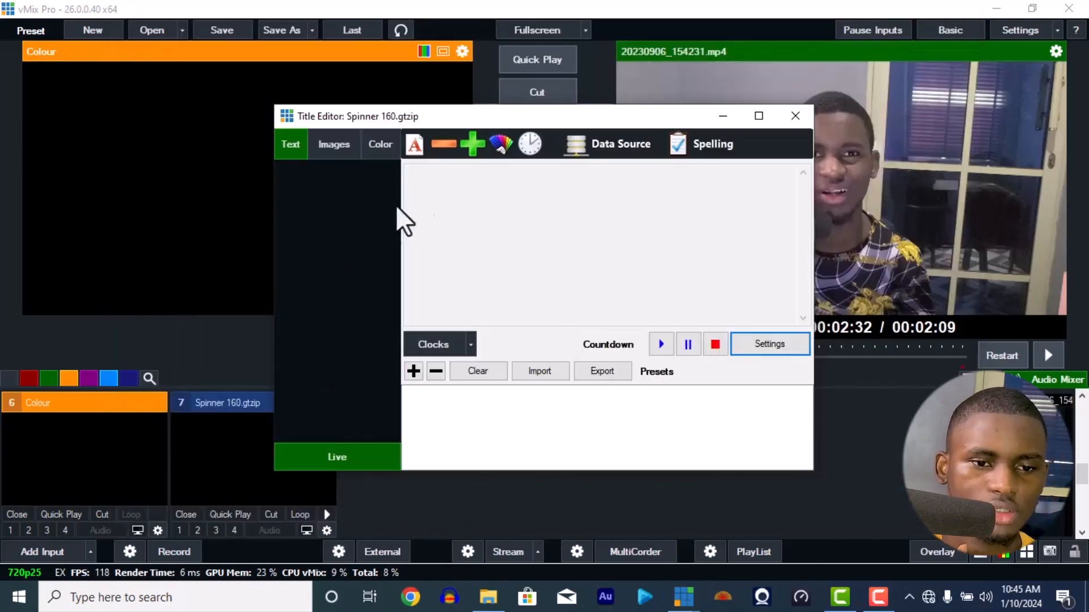
# Replace the Spinner 160 title's placeholder image with IMG-20230613-WA0034 from the alasj folder and close the title editor.
pyautogui.click(332, 146)
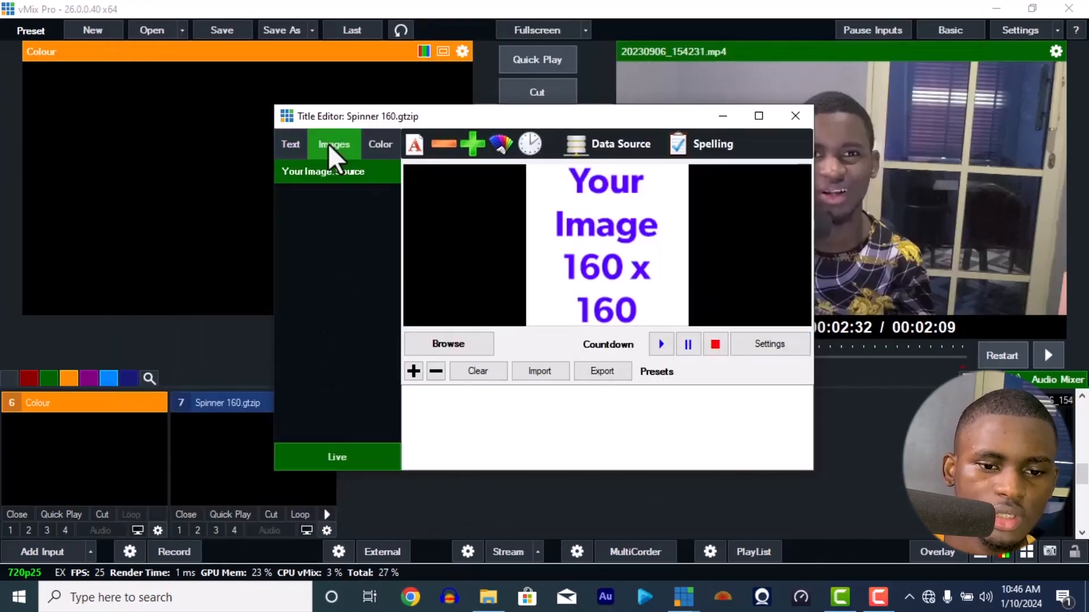
pyautogui.click(436, 343)
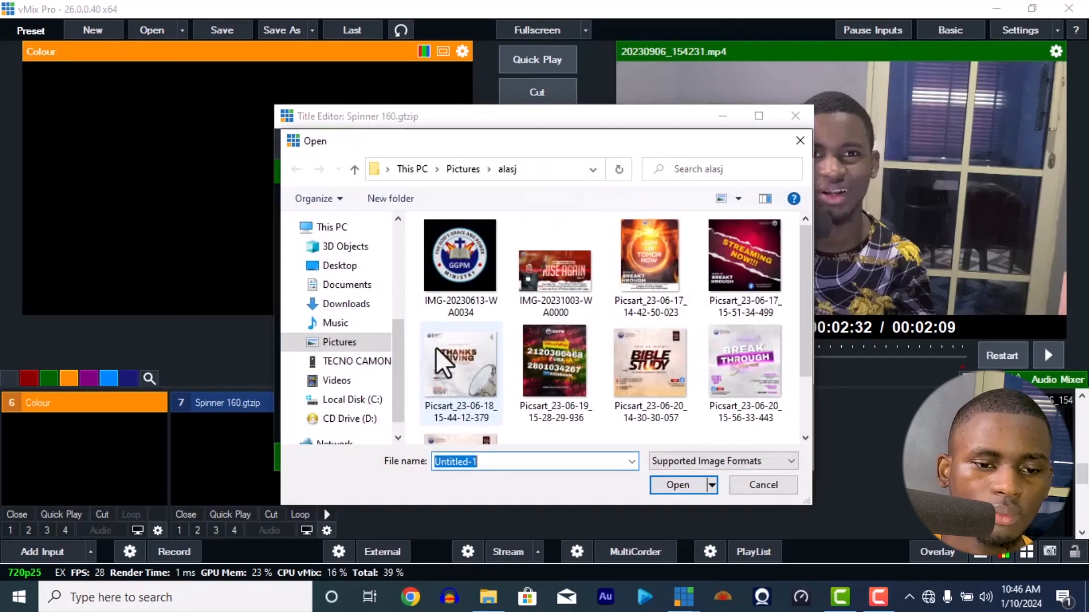
pyautogui.click(428, 250)
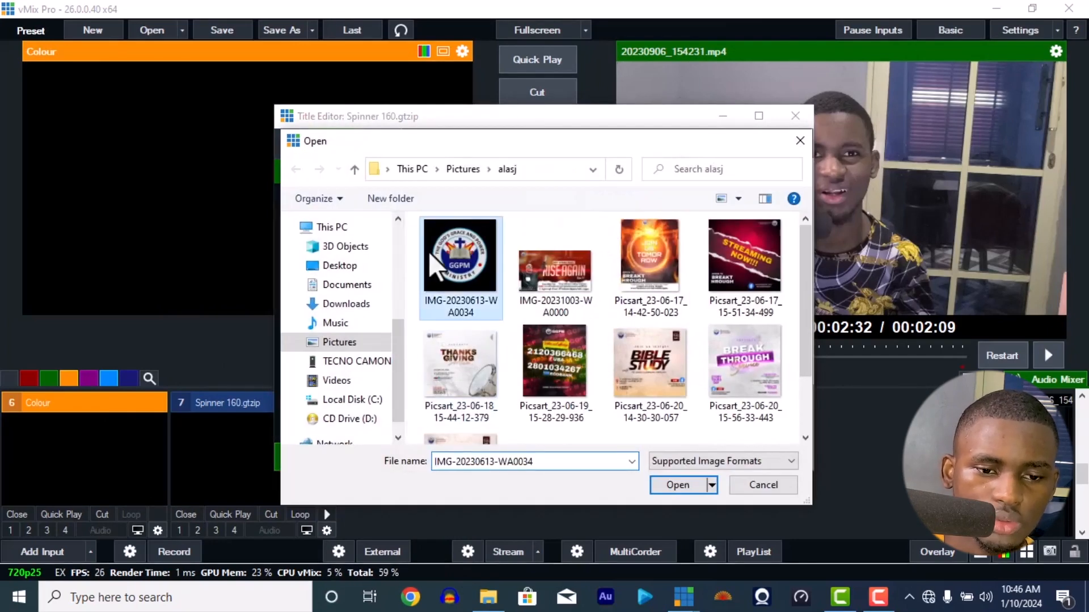
pyautogui.click(670, 485)
pyautogui.click(797, 116)
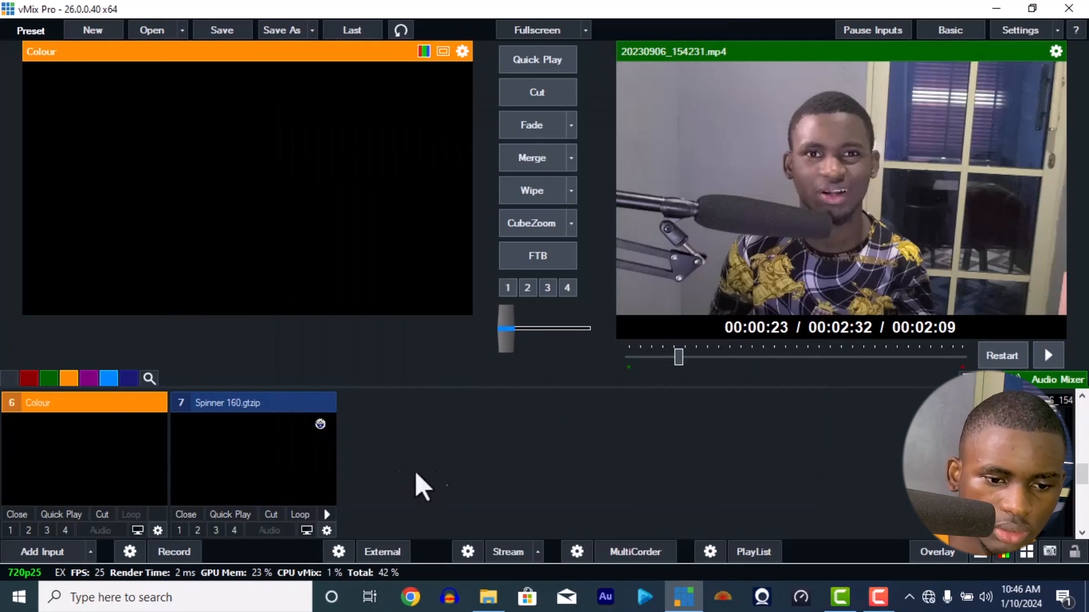
# Run the Spinner 160 animation in the preview, pause it, and overlay it on channel 1 of the playing output video.
pyautogui.click(326, 512)
pyautogui.click(317, 452)
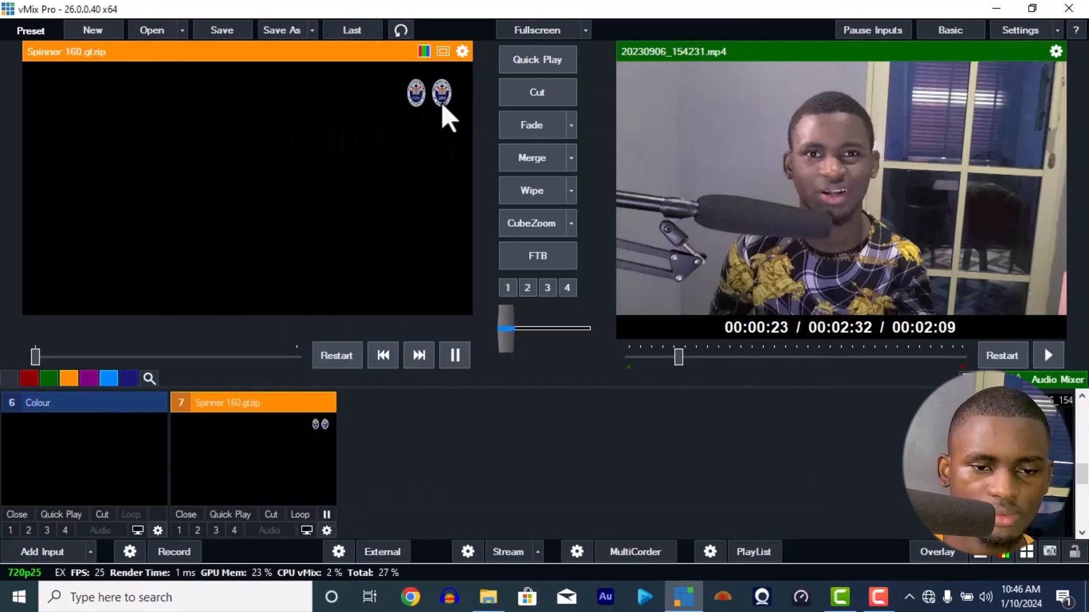
pyautogui.click(326, 514)
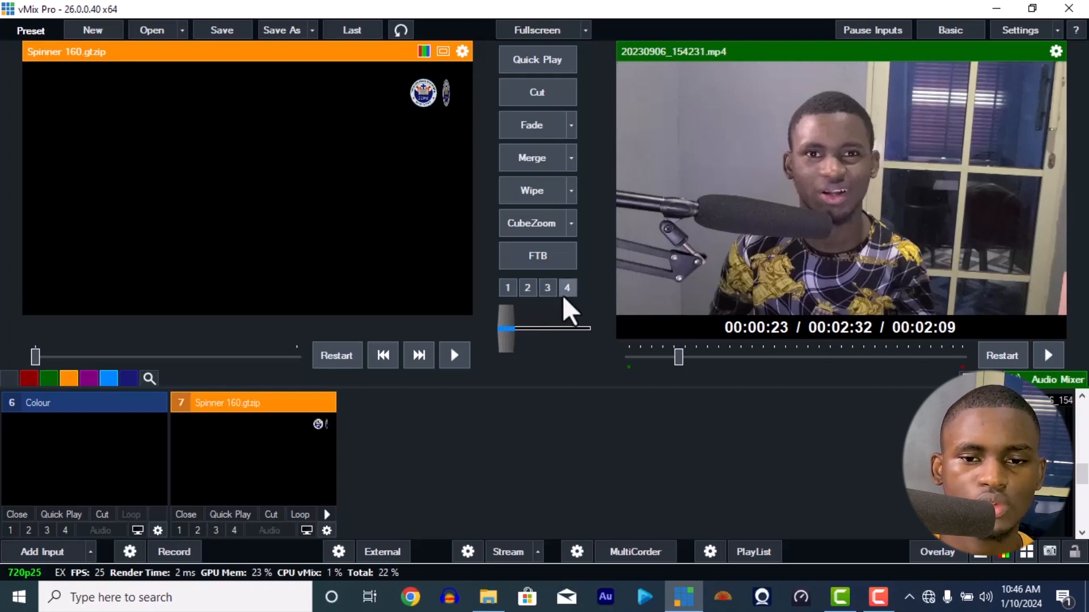
pyautogui.click(1050, 347)
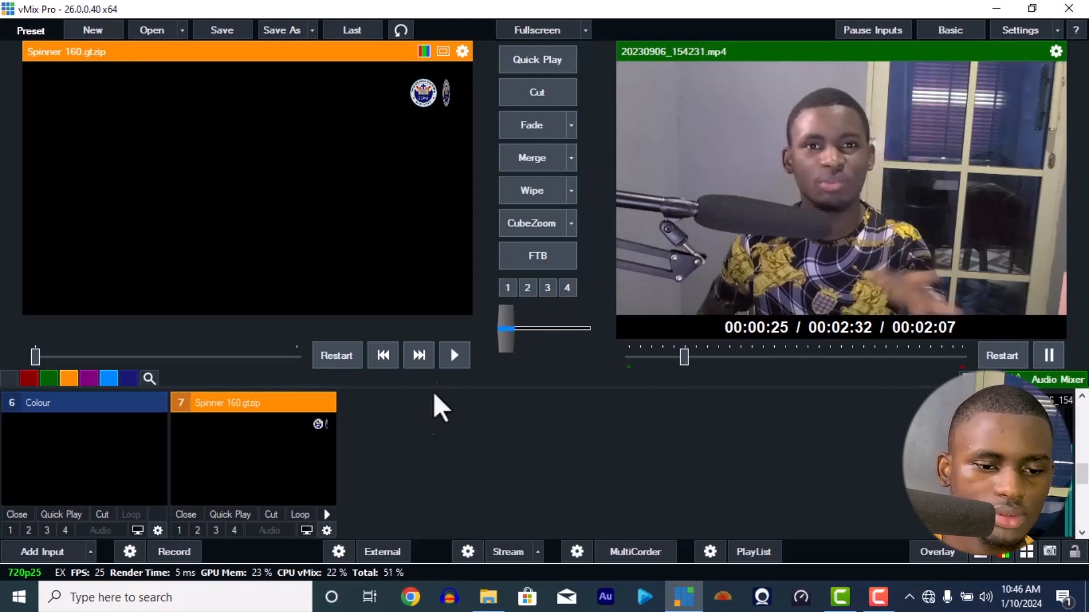
pyautogui.click(175, 531)
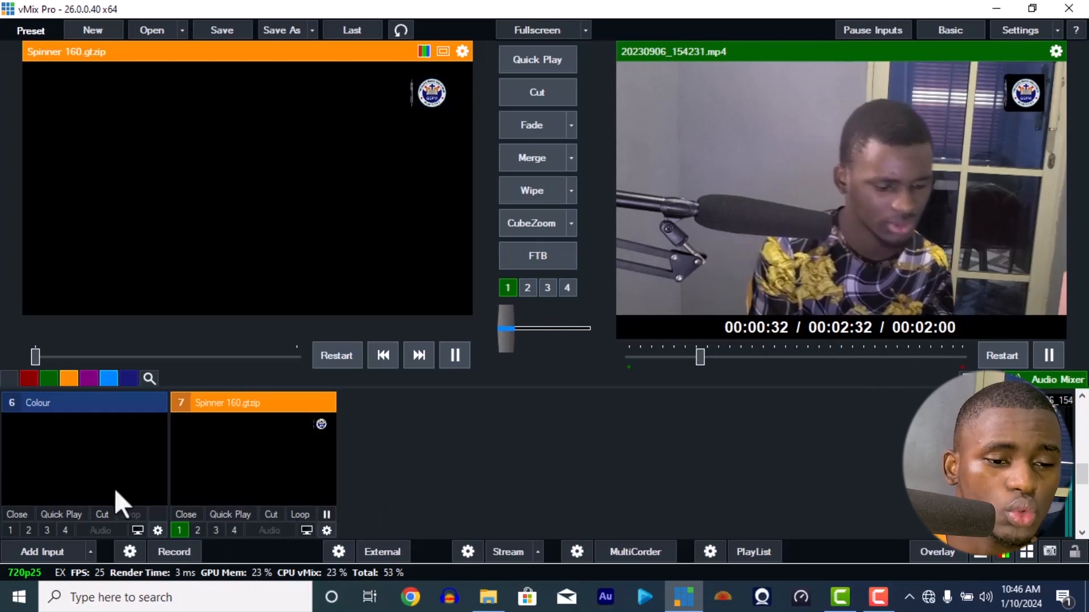
# Compare overlay stacking with Colour and Spinner 160 on channels 1 and 2 in both orders, clear both overlays and pause the output video.
pyautogui.click(29, 529)
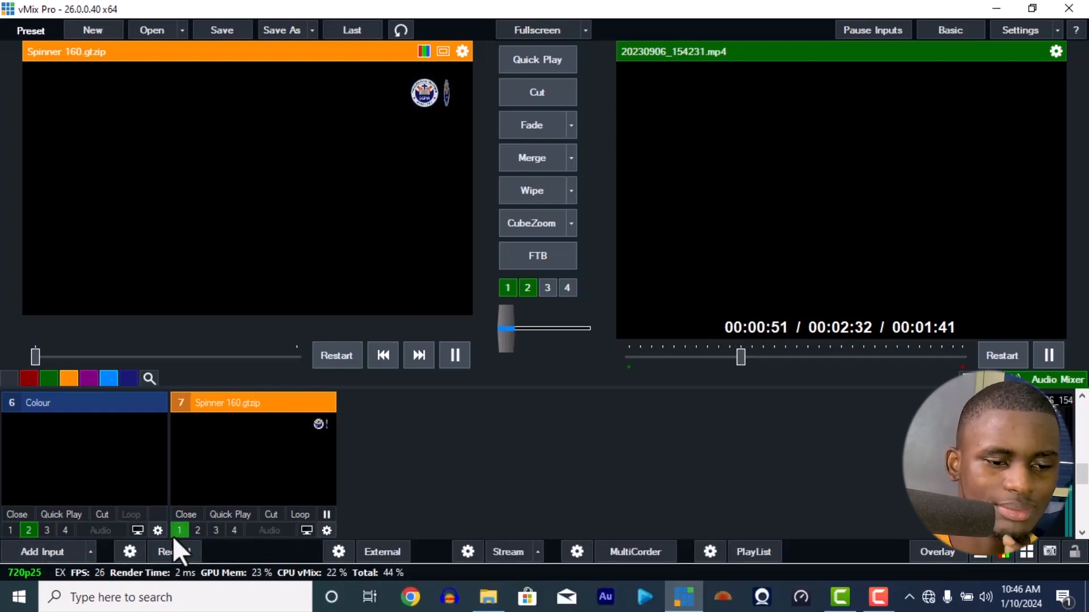
pyautogui.click(28, 529)
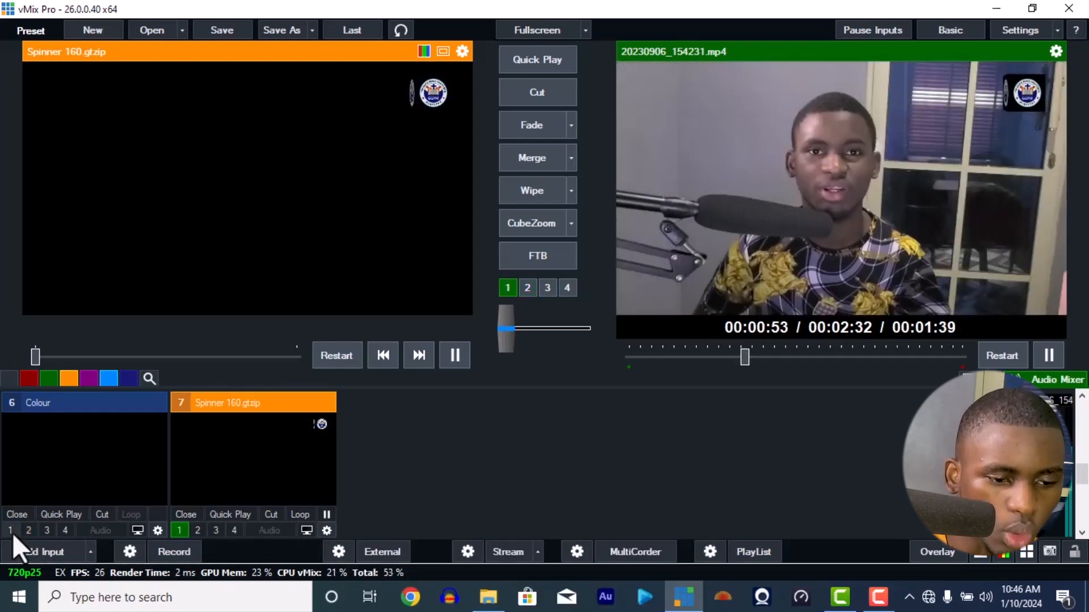
pyautogui.click(10, 529)
pyautogui.click(197, 529)
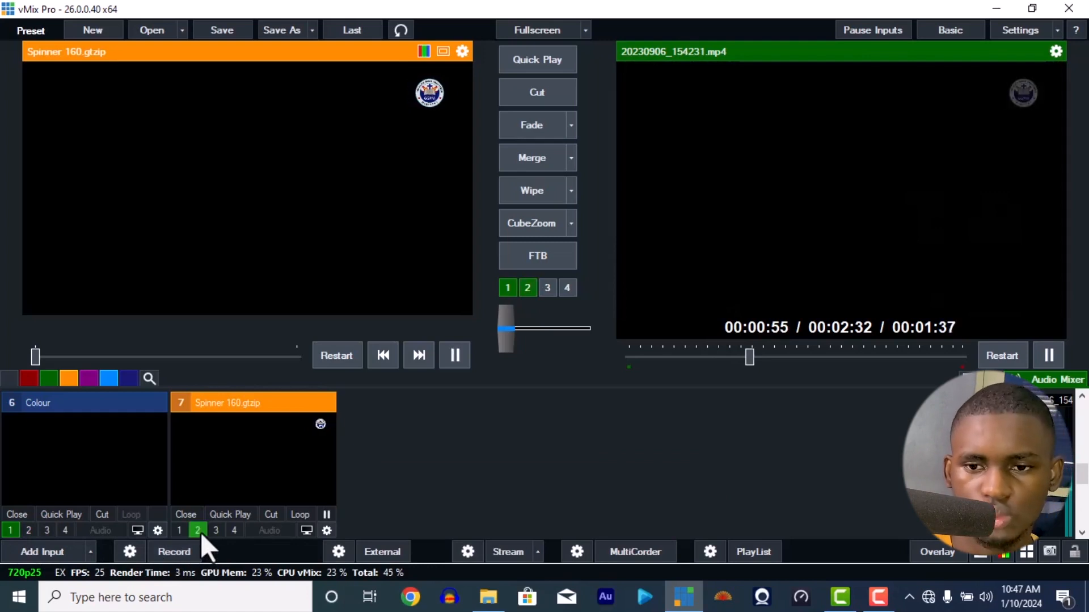
pyautogui.click(196, 531)
pyautogui.click(8, 531)
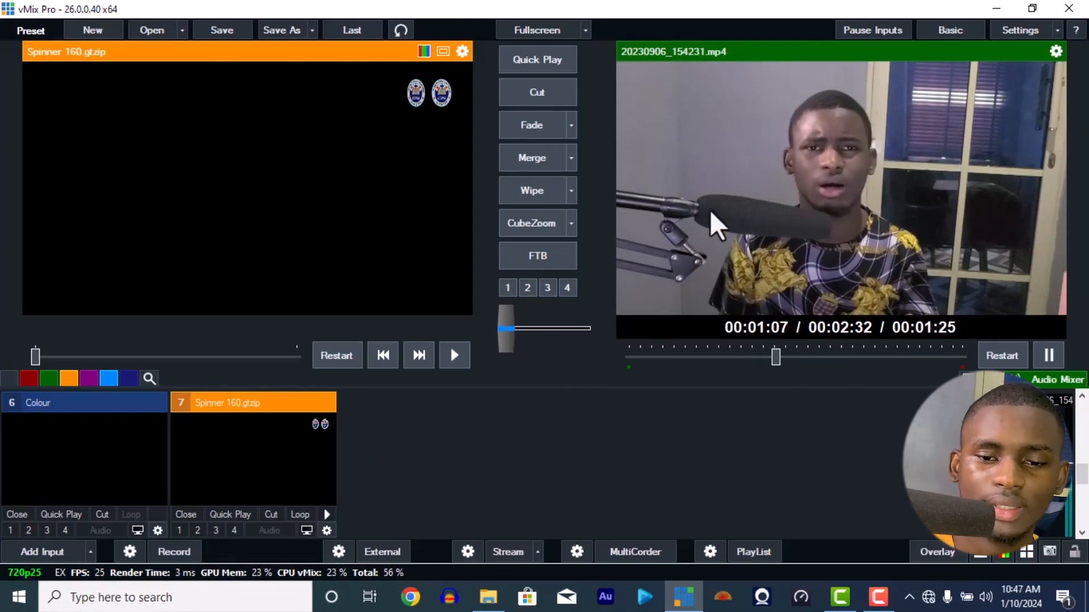
pyautogui.click(1049, 356)
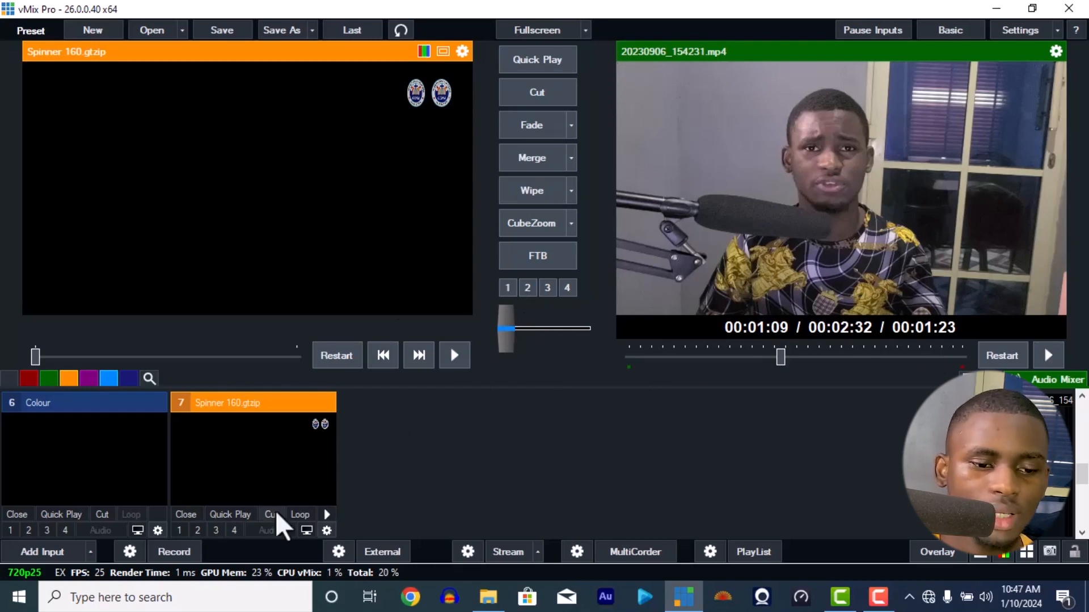
pyautogui.click(197, 530)
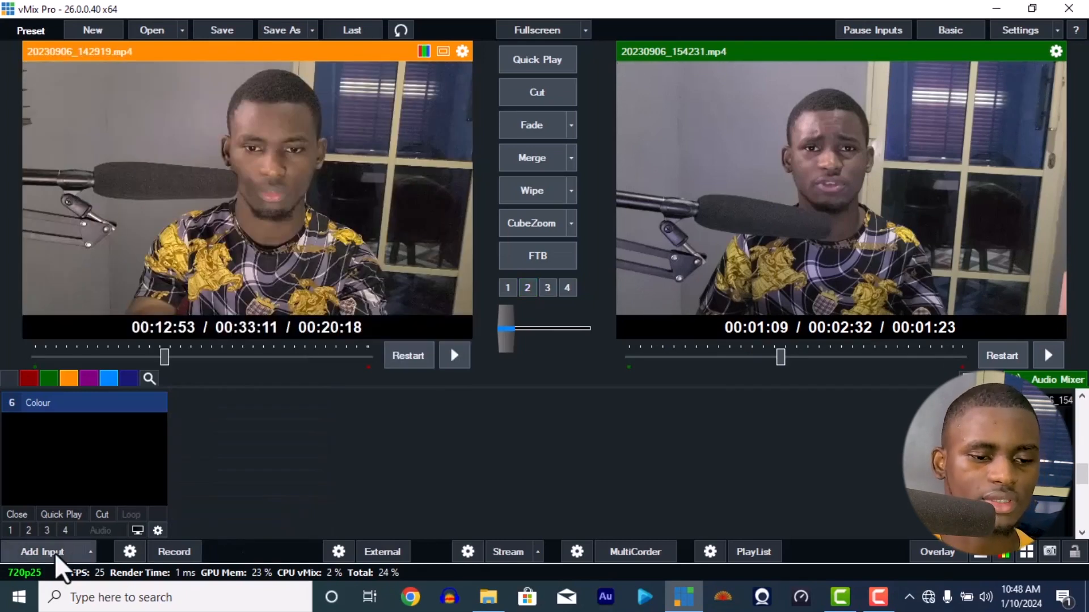
# Add a Title input based on the Title 6- Top Deck template from the GT Title collection.
pyautogui.click(55, 553)
pyautogui.click(128, 413)
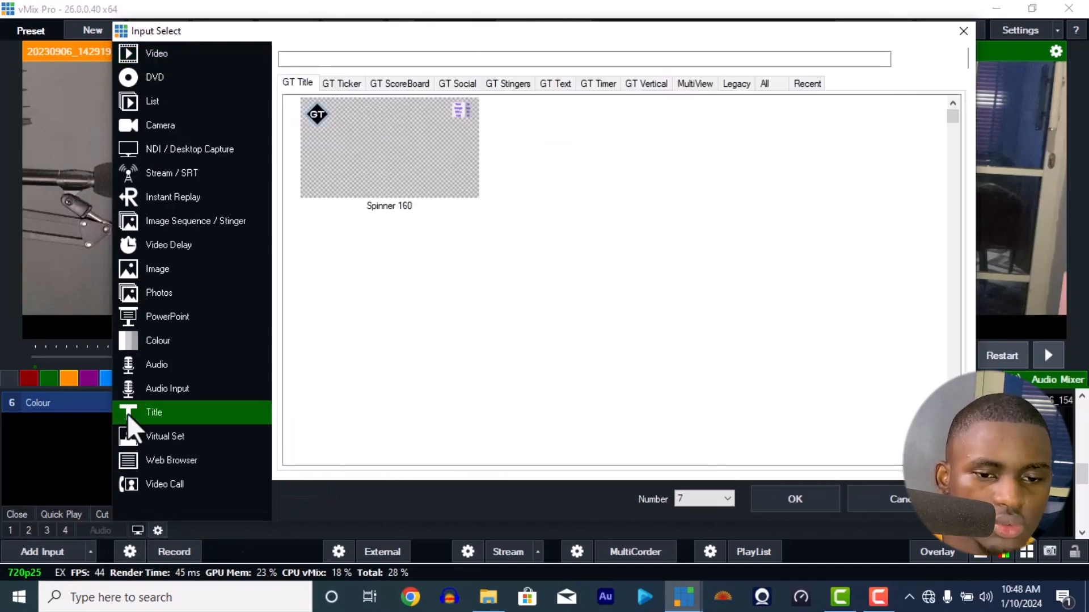
pyautogui.scroll(-10, 457, 264)
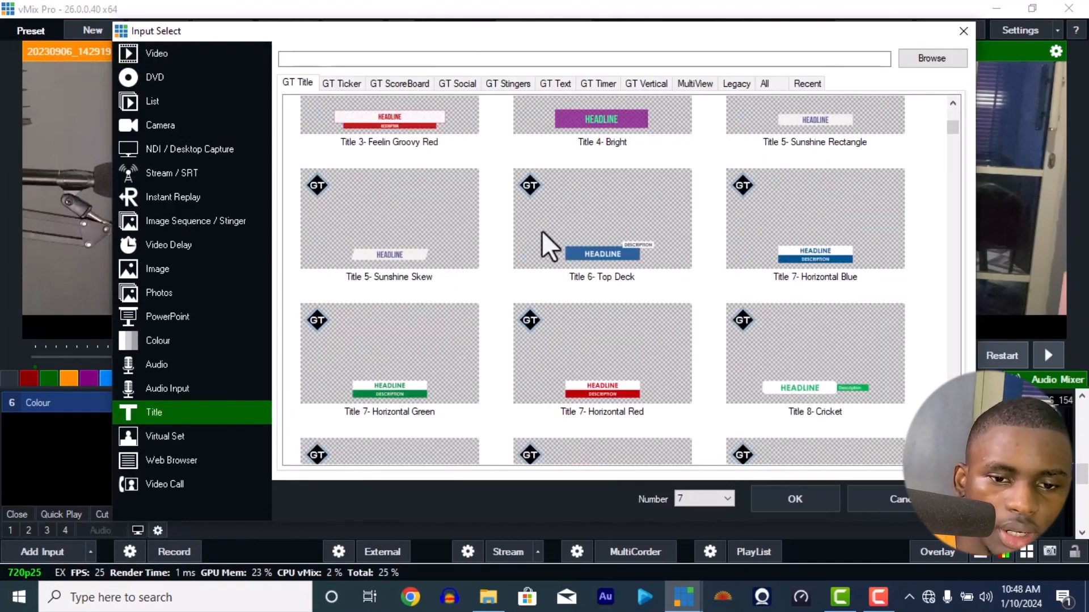
pyautogui.click(590, 226)
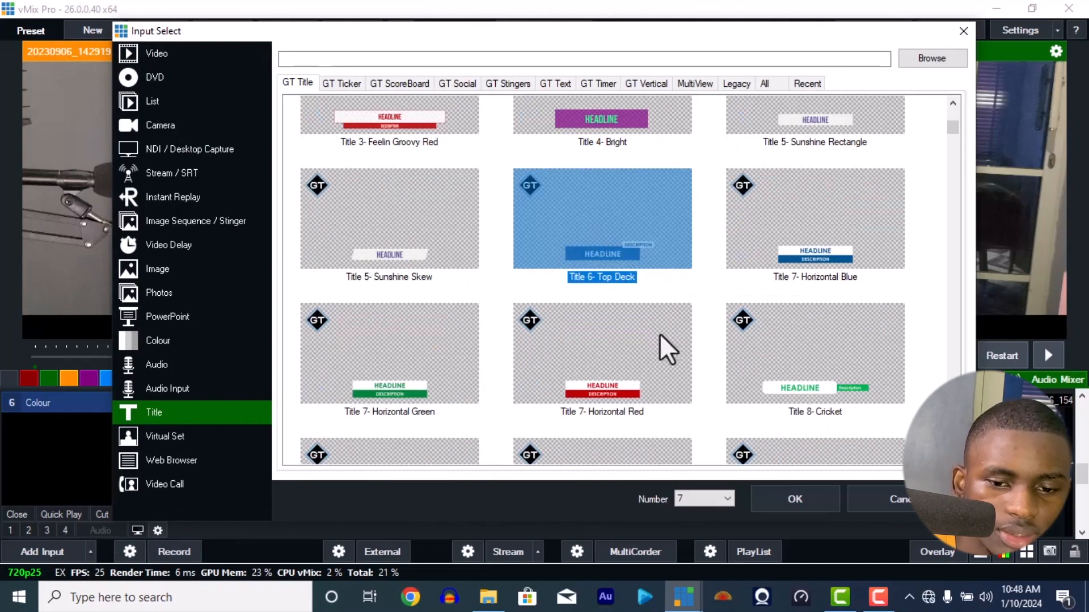
pyautogui.click(772, 498)
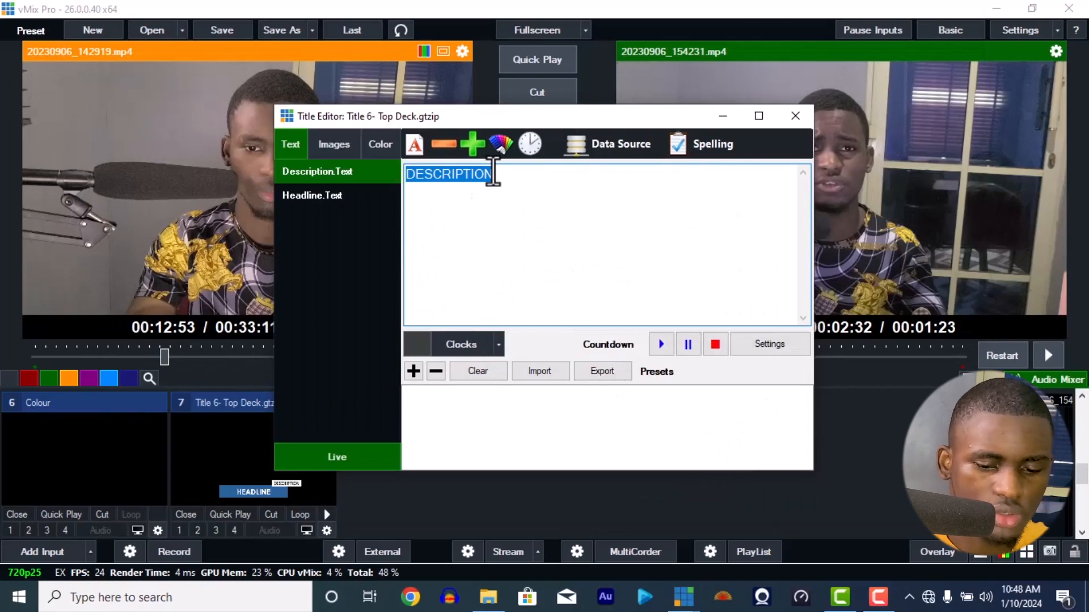
# Set the Top Deck title's description to "Ministering" and its headline to the pastor's title and name, and close the title editor.
pyautogui.write('Ministering')
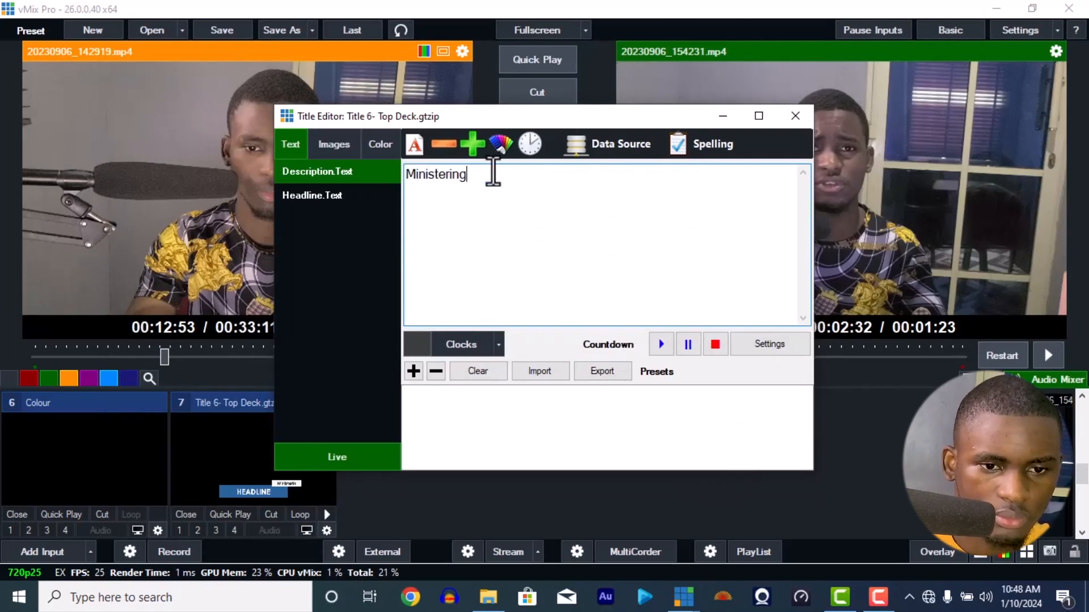
pyautogui.click(371, 198)
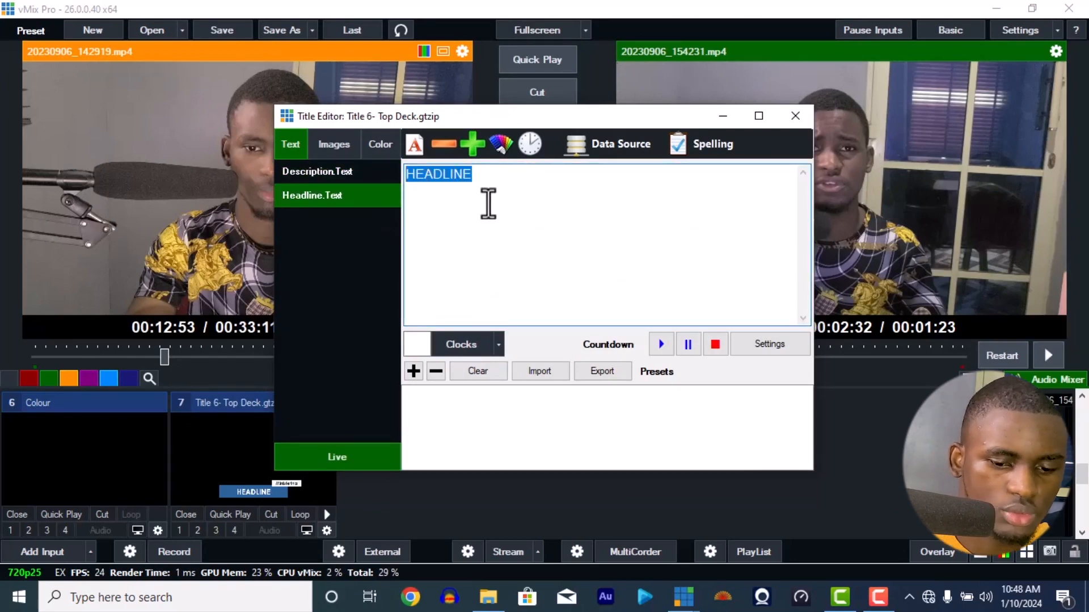
pyautogui.write('Pastor A.O Samuel')
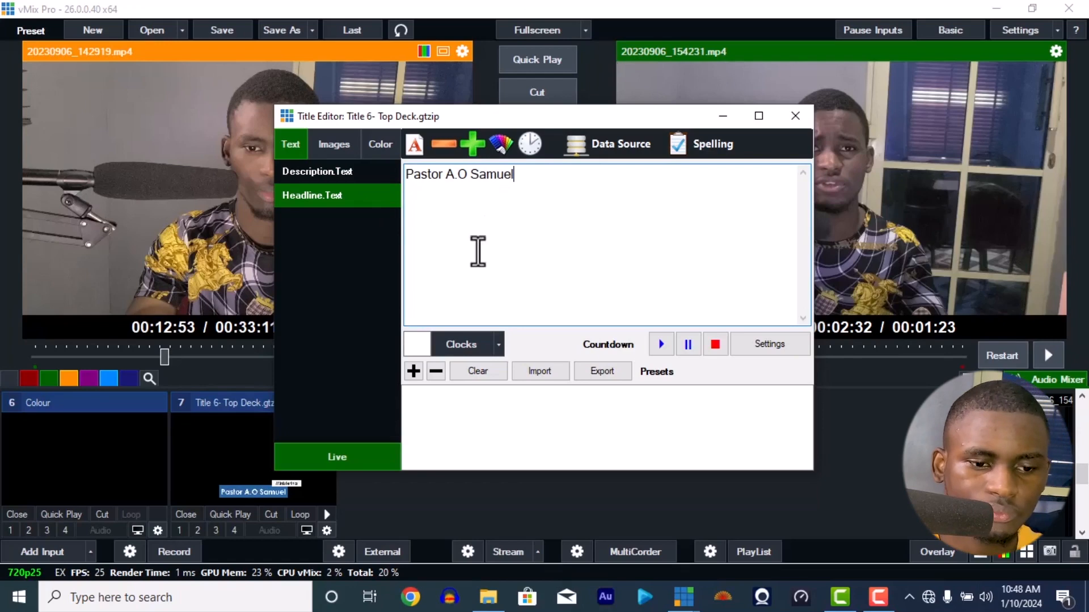
pyautogui.click(795, 115)
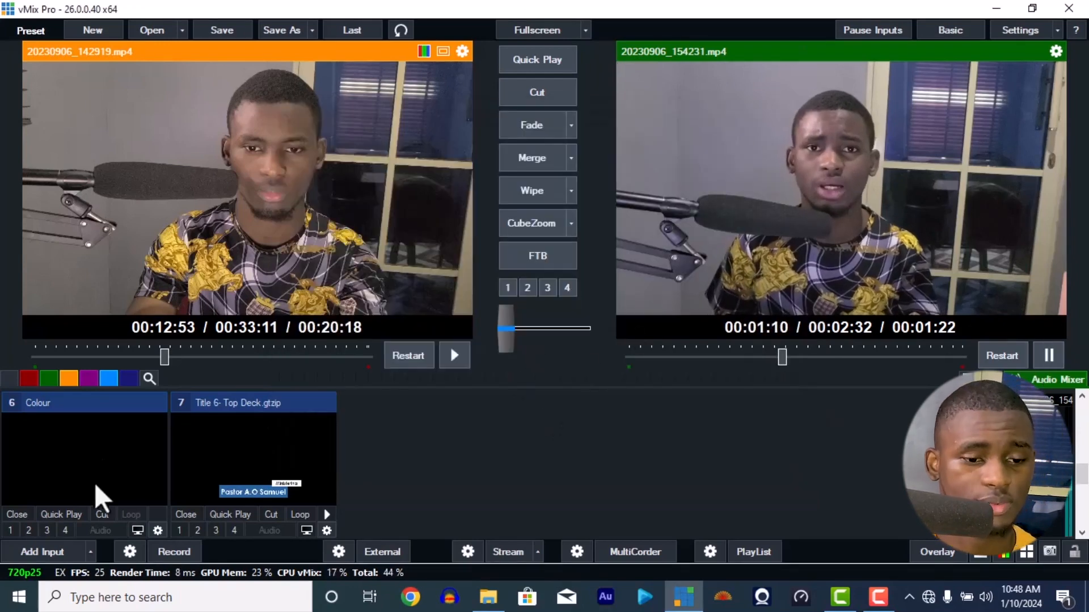
# Overlay the Top Deck title on channel 3 of the output video, take it off and bring it back on.
pyautogui.click(211, 531)
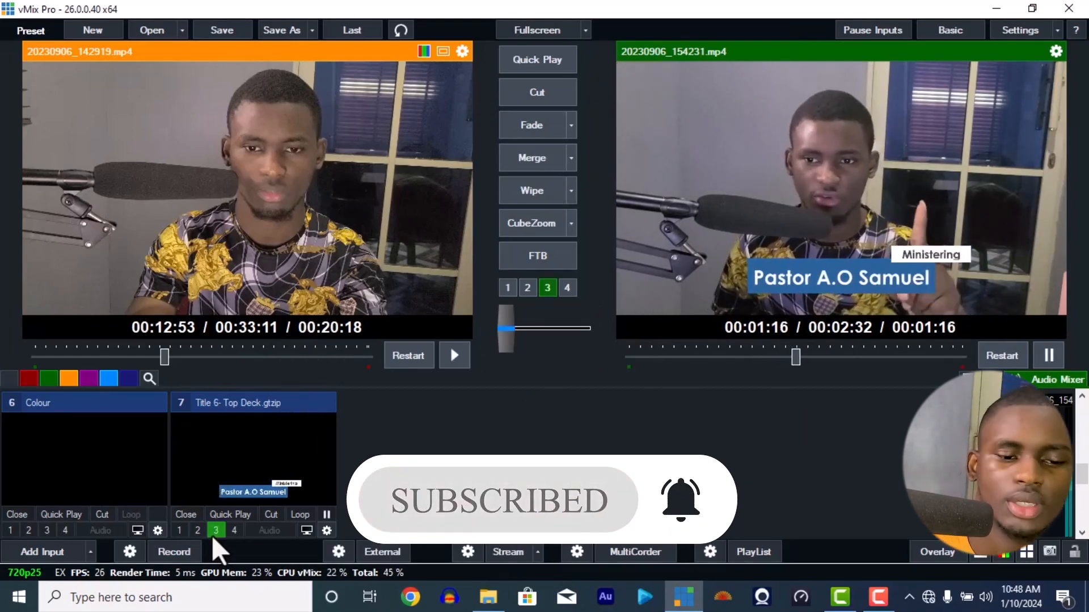
pyautogui.click(215, 530)
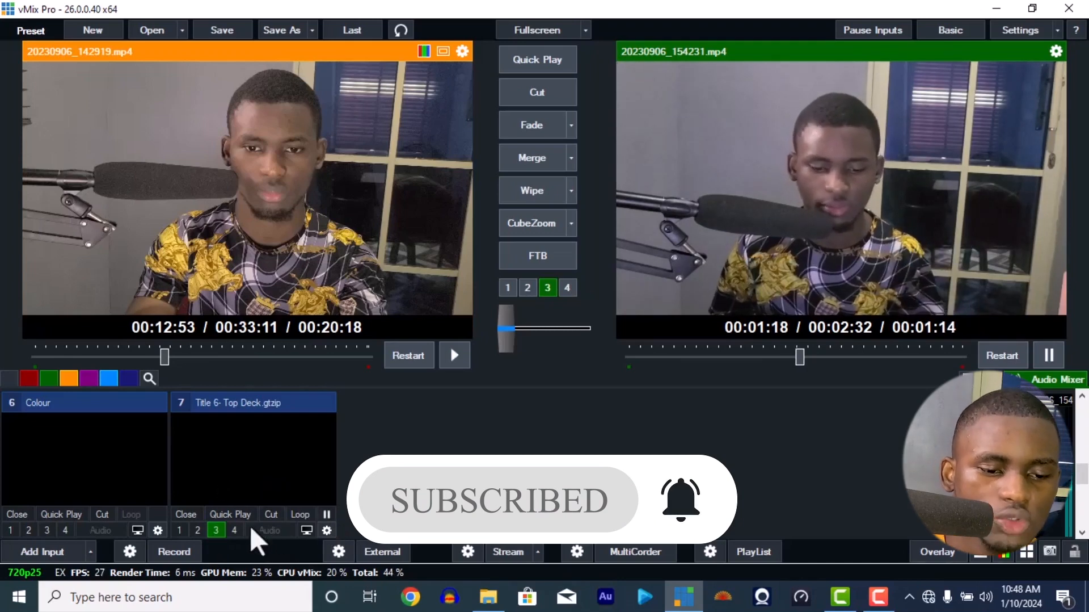
pyautogui.click(216, 530)
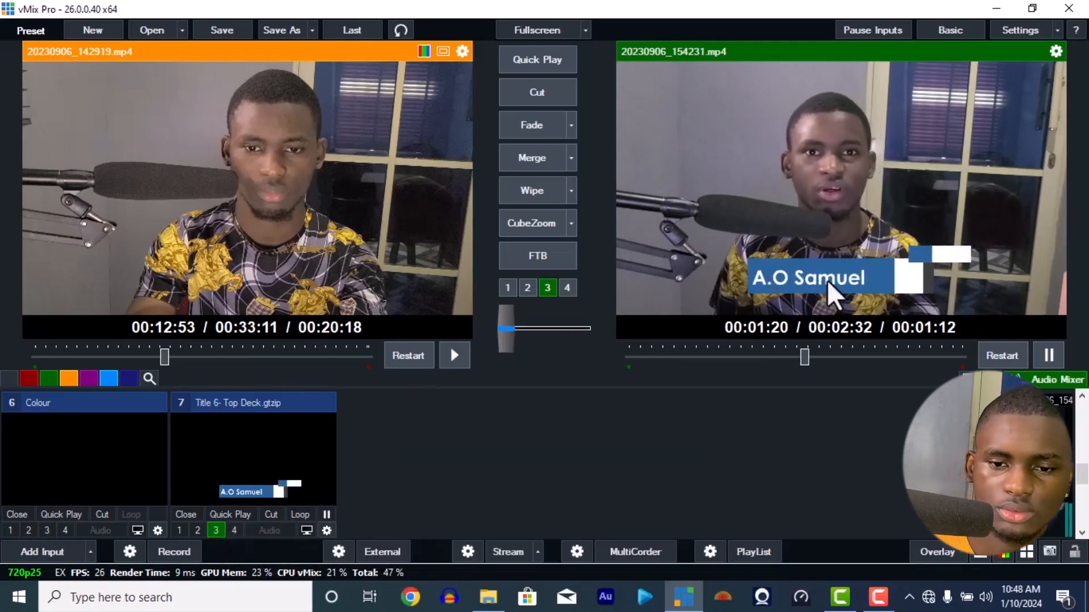
# Shrink the Top Deck title to a zoom of about 0.58 in its position settings.
pyautogui.click(326, 529)
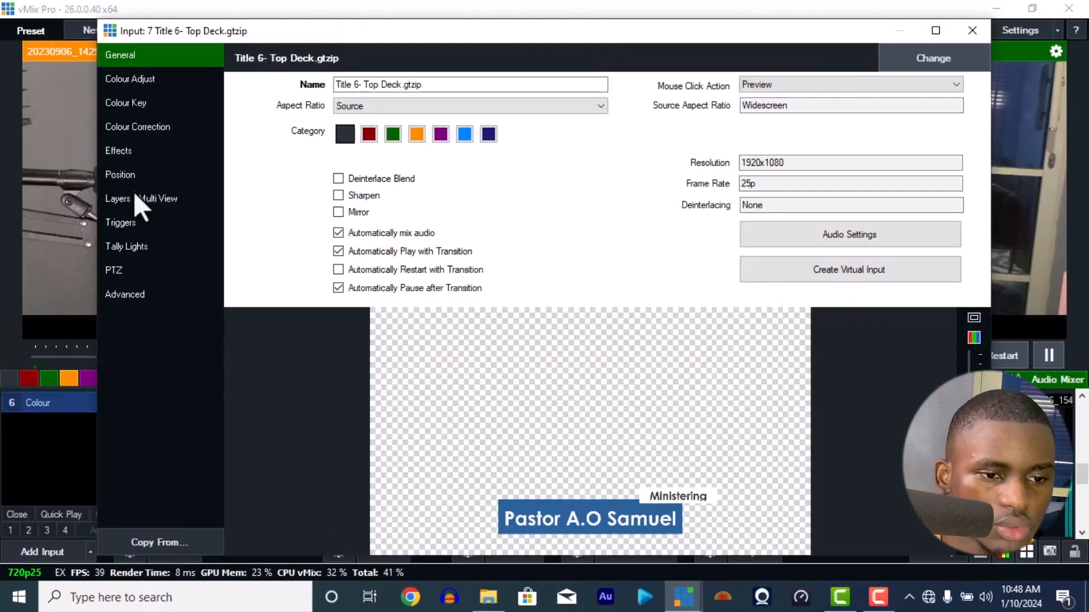
pyautogui.click(125, 175)
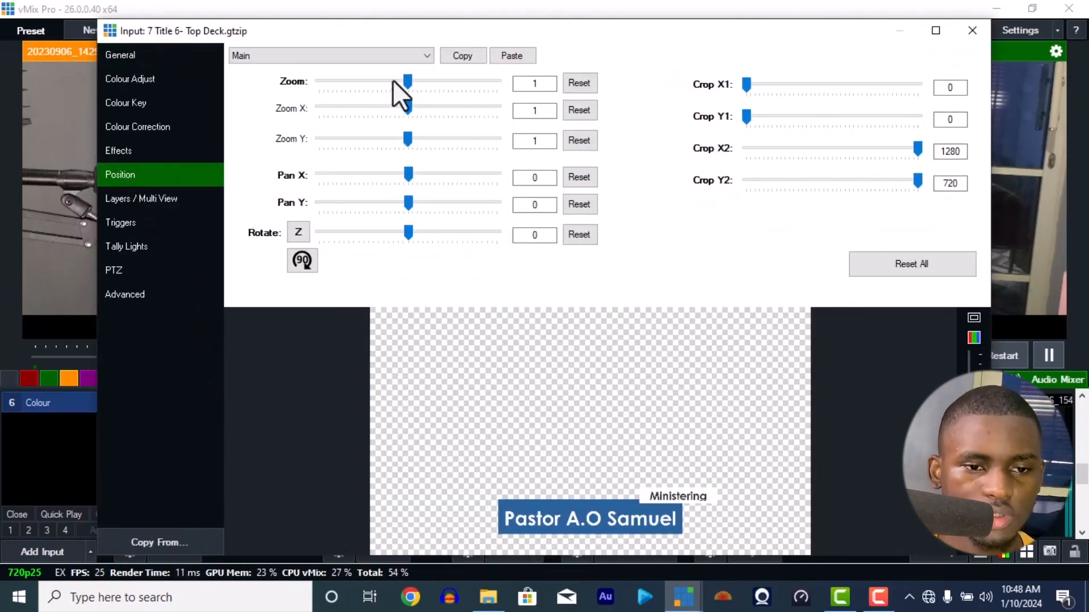
pyautogui.moveTo(407, 79); pyautogui.dragTo(370, 88)
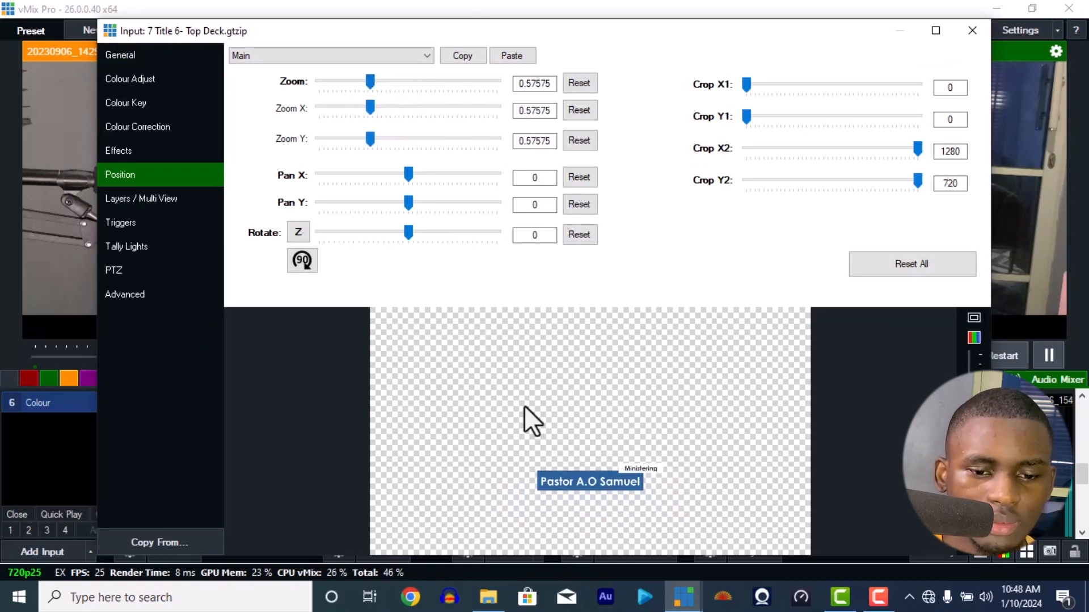
# Move the Top Deck title near the frame's lower centre, Pan X about 0.04 and Pan Y about -0.41, and close its input settings.
pyautogui.moveTo(583, 481); pyautogui.dragTo(572, 527)
pyautogui.moveTo(399, 177); pyautogui.dragTo(408, 203)
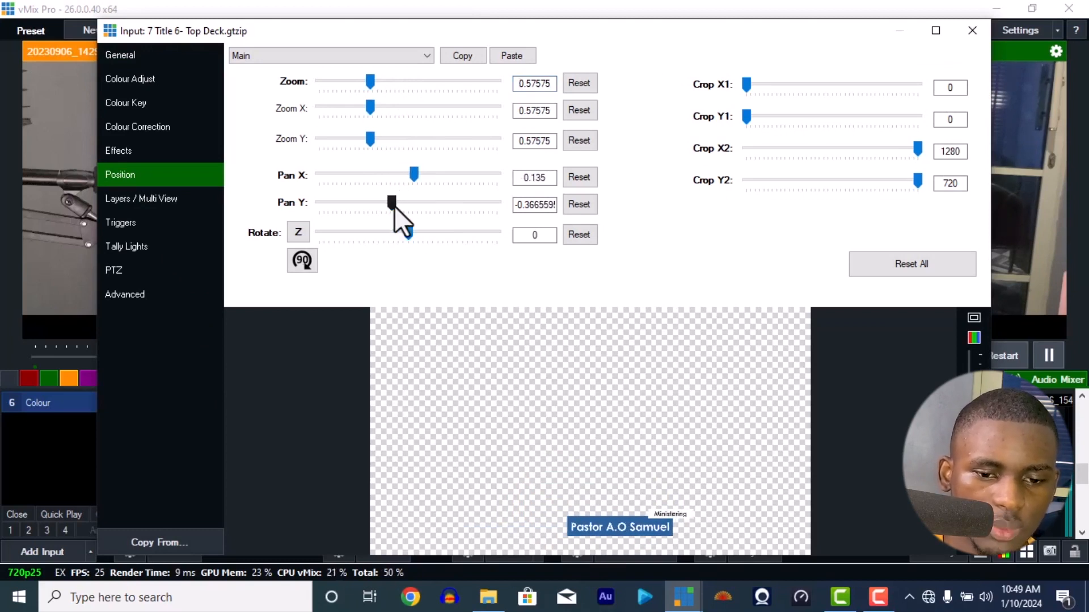
pyautogui.moveTo(610, 524); pyautogui.dragTo(590, 534)
pyautogui.moveTo(747, 90); pyautogui.dragTo(831, 158)
pyautogui.moveTo(918, 149); pyautogui.dragTo(934, 187)
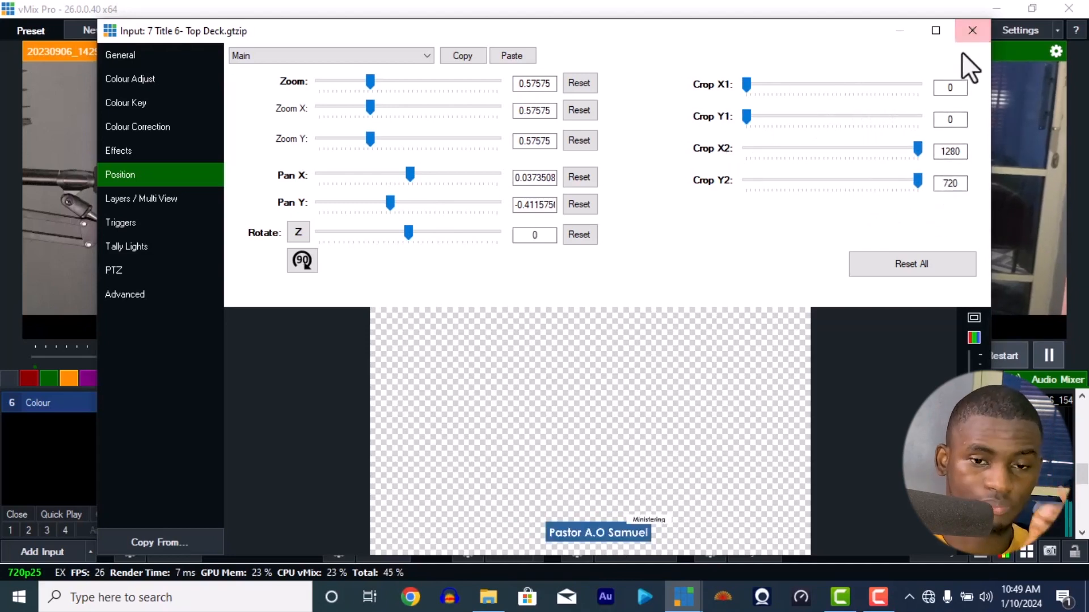
pyautogui.click(972, 30)
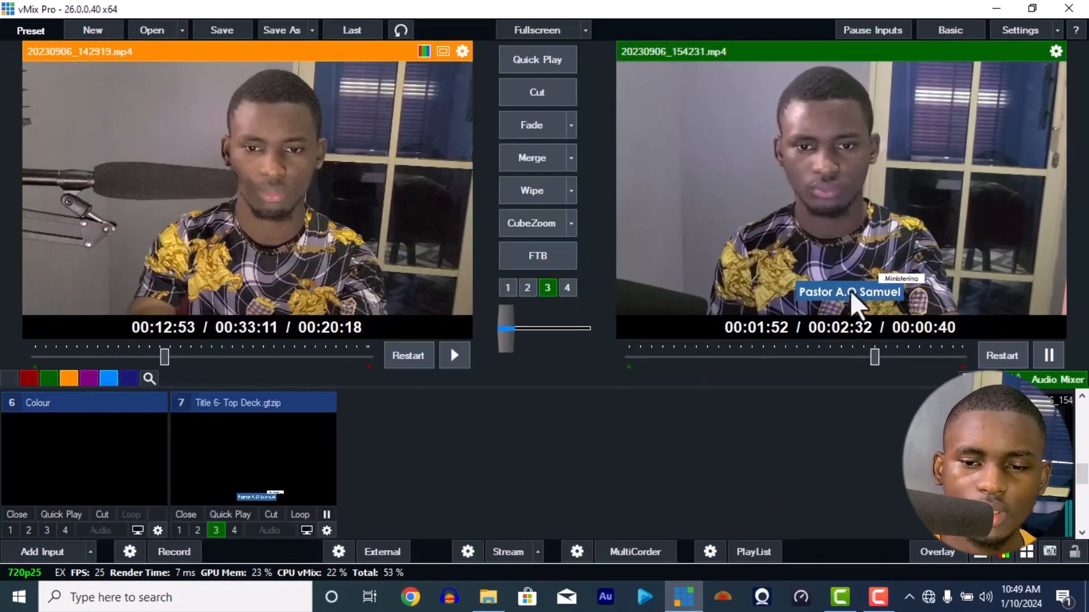
# Take the Top Deck title off overlay channel 3 and turn on looping for the 20230906_154231.mp4 input.
pyautogui.click(216, 530)
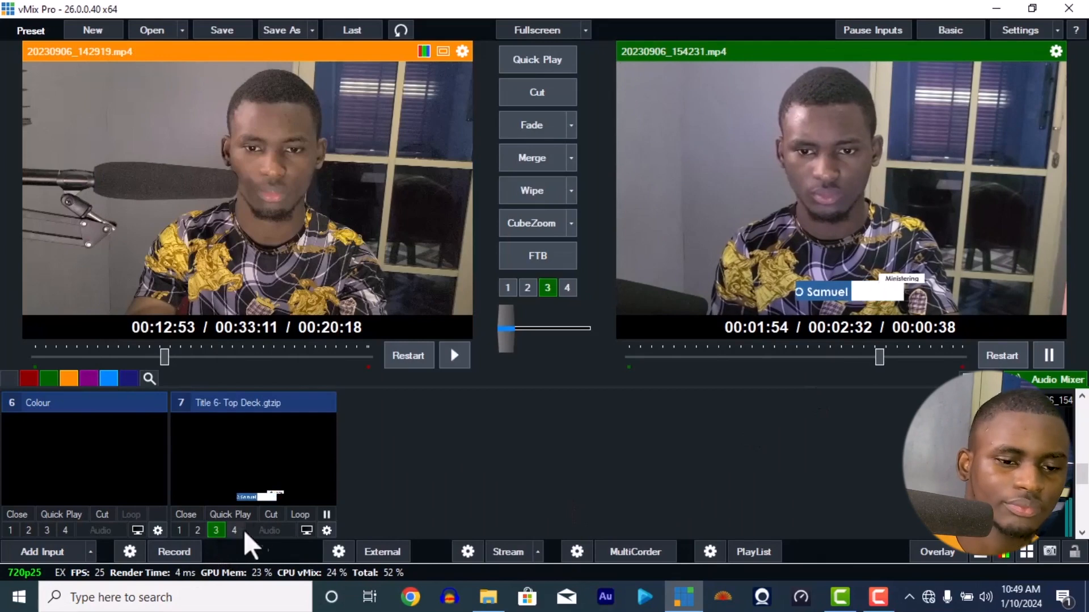
pyautogui.scroll(3, 437, 478)
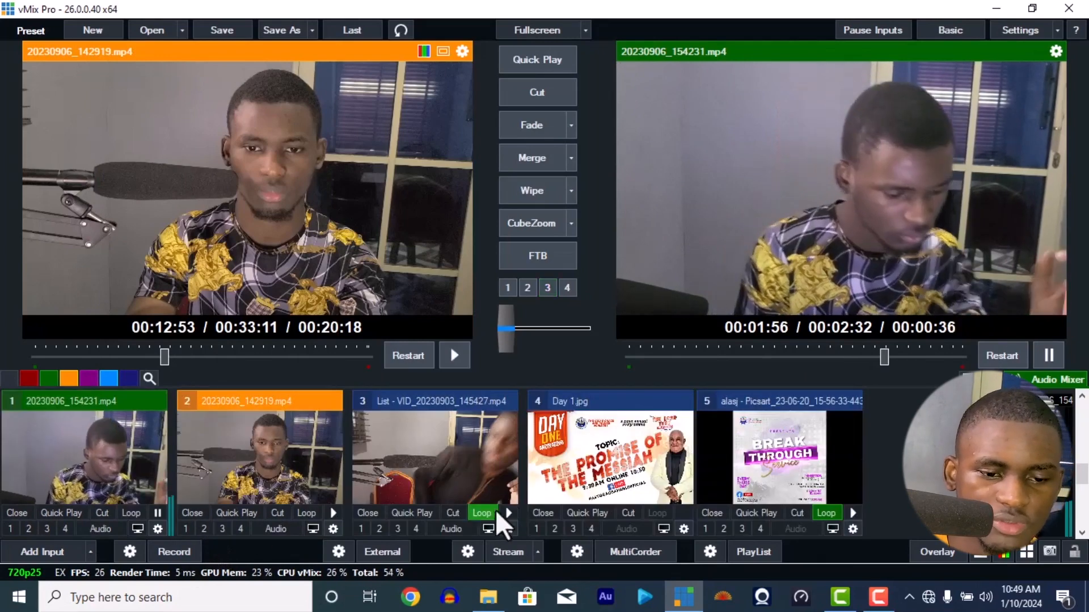
pyautogui.click(130, 512)
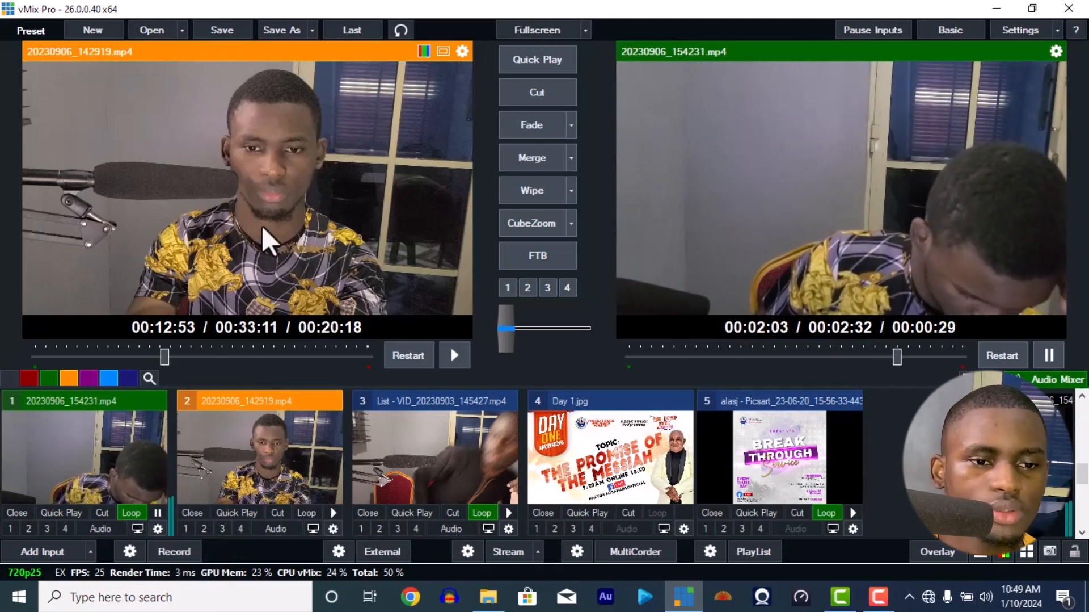
# Add the virtual set "1 virtualstudiosets.com_9B-MID" as an input and fade it into the output.
pyautogui.click(52, 553)
pyautogui.click(146, 436)
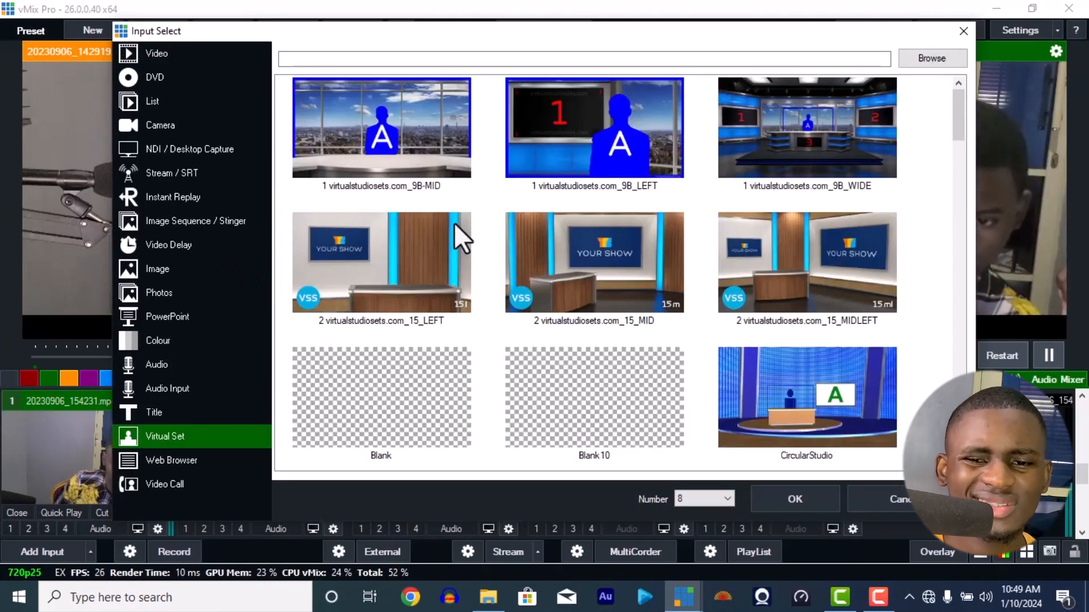
pyautogui.click(352, 159)
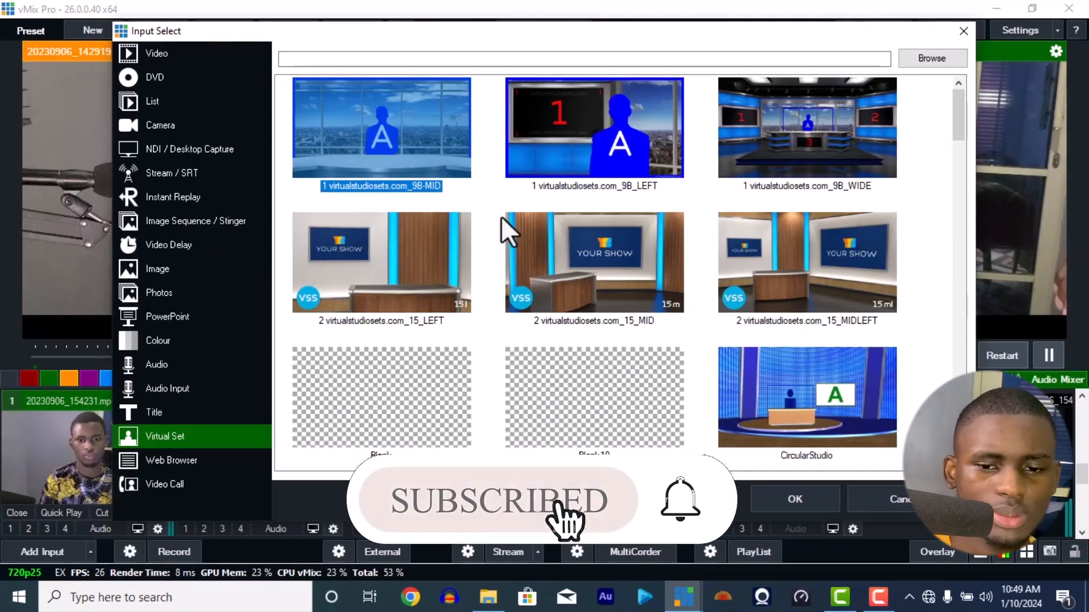
pyautogui.click(792, 502)
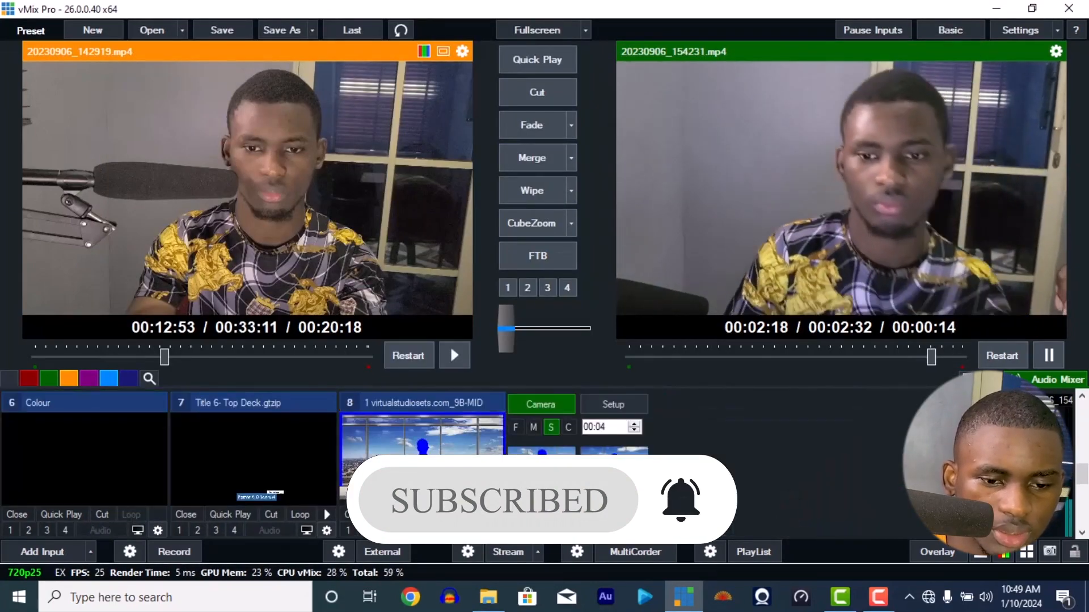
pyautogui.click(431, 431)
pyautogui.click(517, 121)
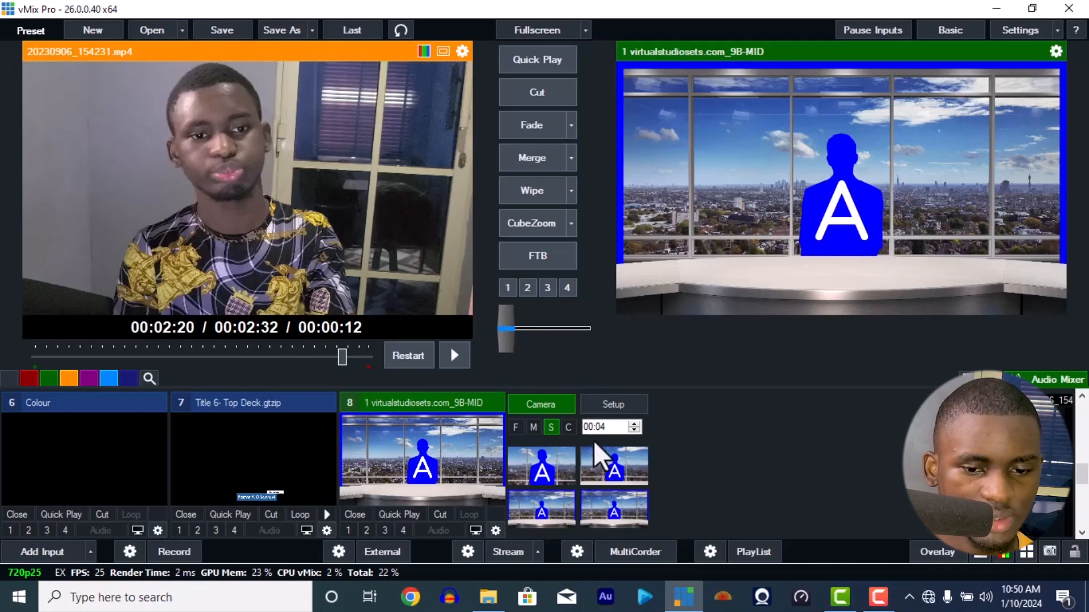
# In the virtual set's setup, assign the 20230906_154231.mp4 video to the Talent A layer.
pyautogui.click(623, 406)
pyautogui.click(618, 433)
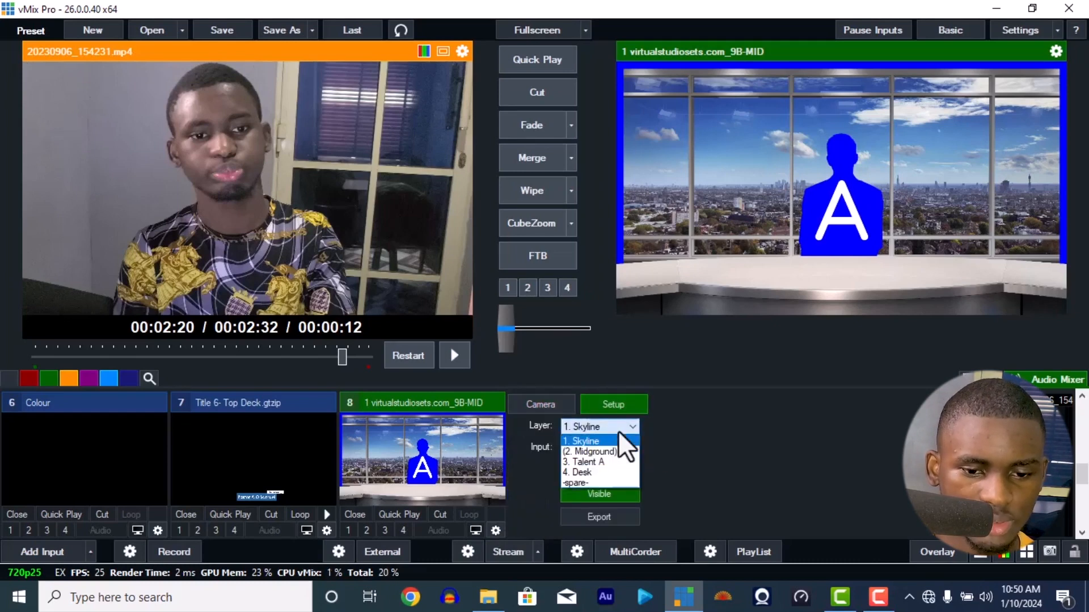
pyautogui.click(611, 472)
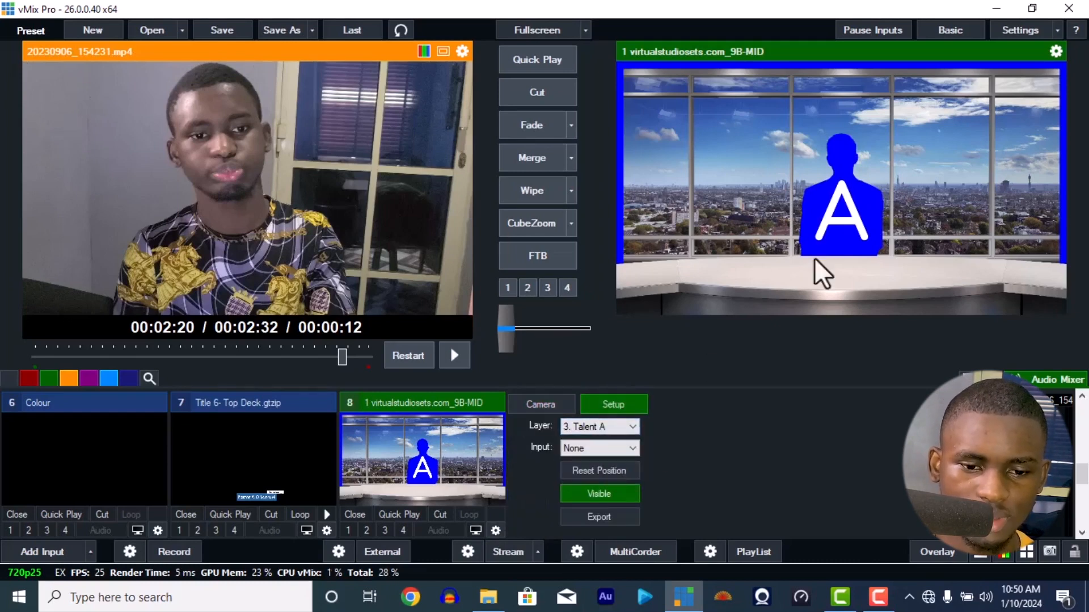
pyautogui.click(628, 449)
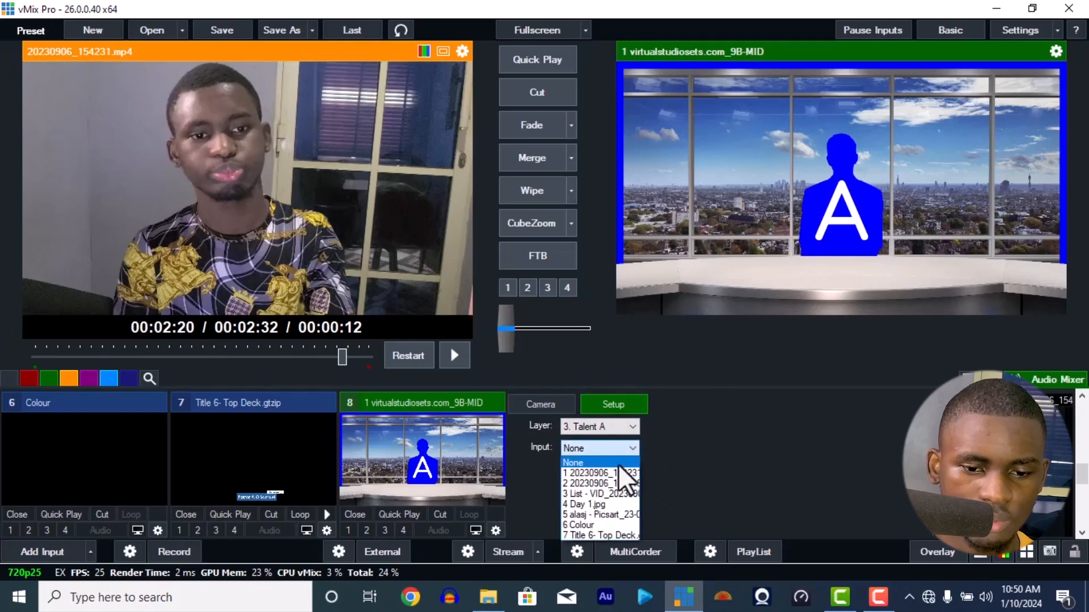
pyautogui.click(615, 472)
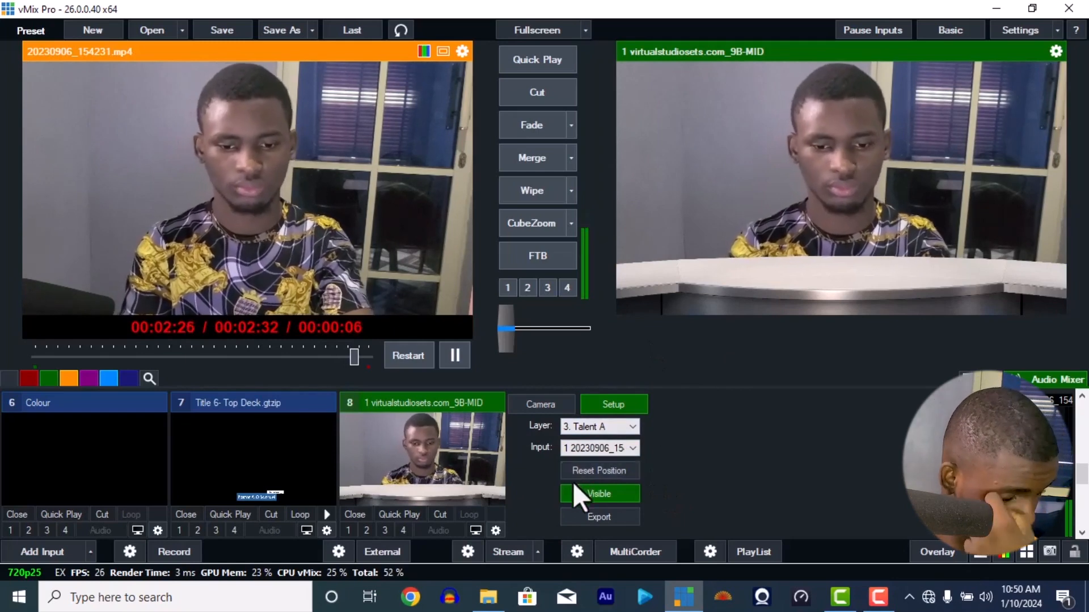
# Set the input of the virtual set's Talent A layer back to None.
pyautogui.click(618, 447)
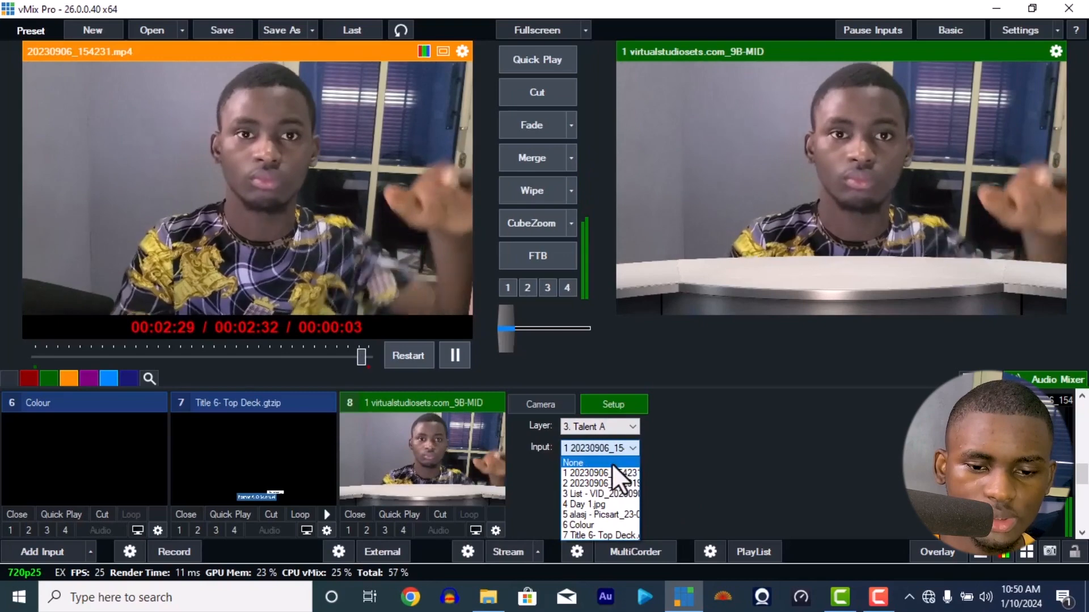
pyautogui.click(611, 430)
pyautogui.click(611, 430)
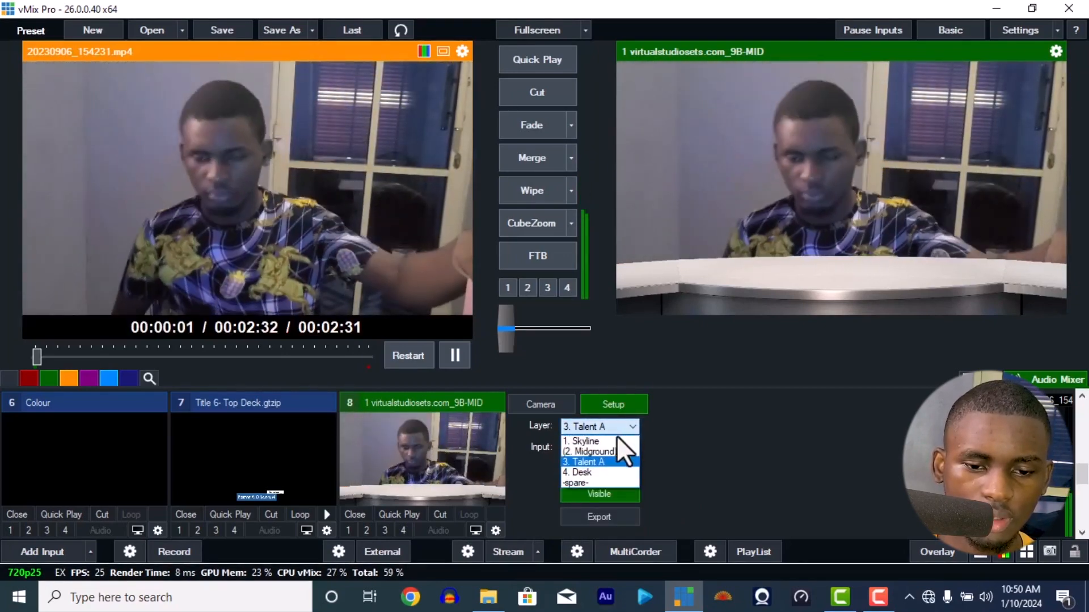
pyautogui.click(620, 423)
pyautogui.click(624, 447)
pyautogui.click(596, 454)
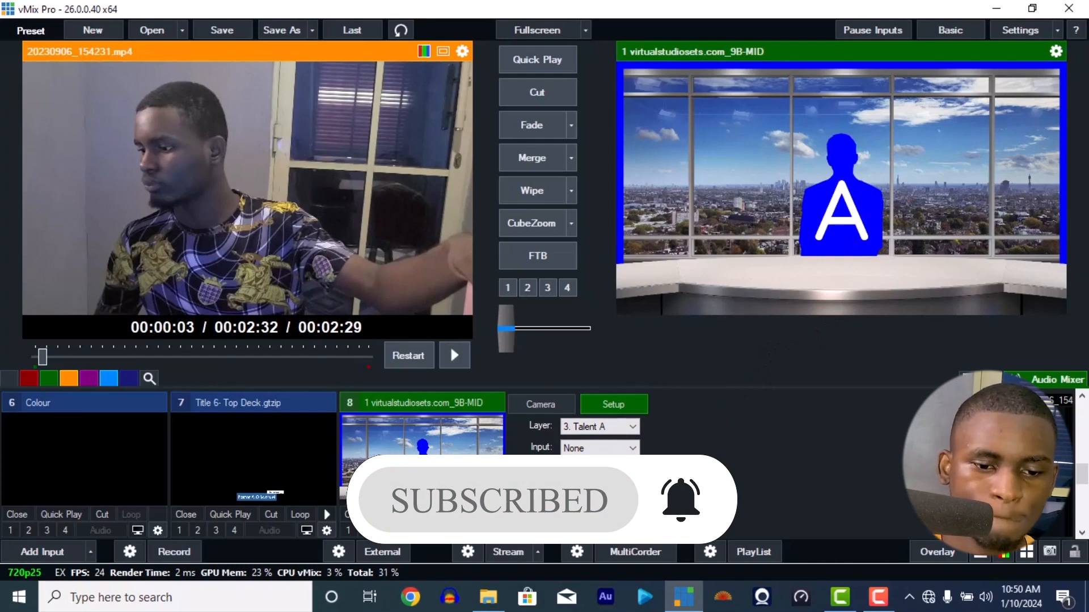
# Switch the virtual set through its four camera views, then remove the set from the inputs.
pyautogui.click(548, 407)
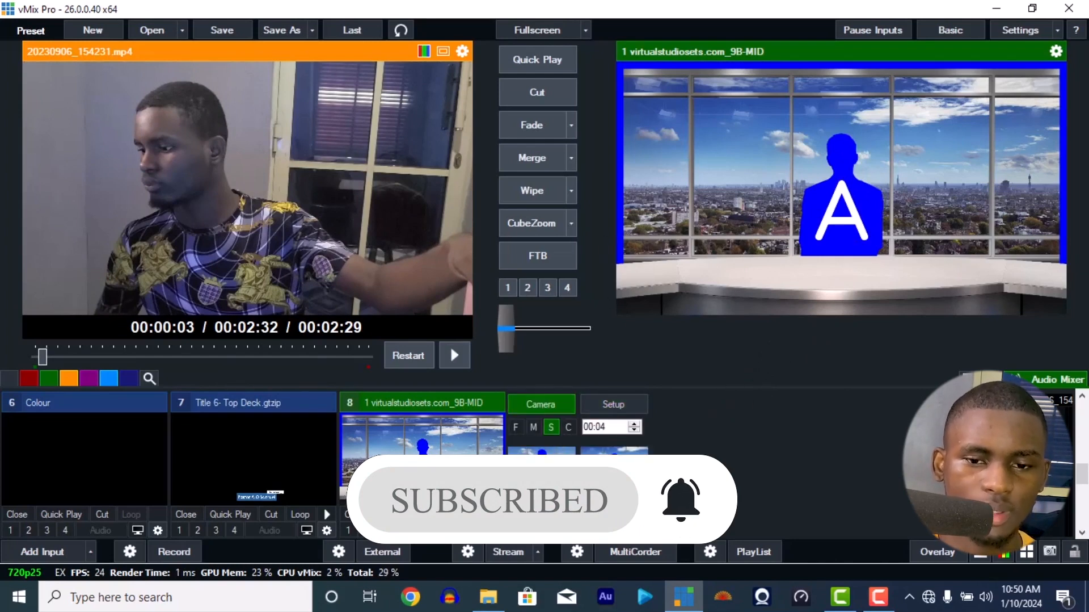
pyautogui.click(545, 466)
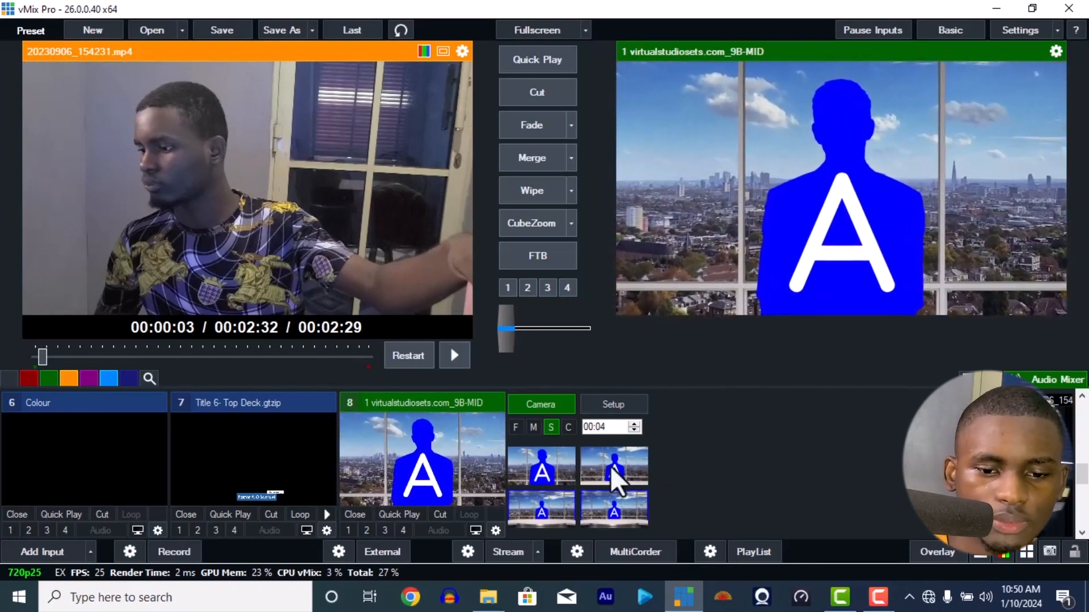
pyautogui.click(610, 465)
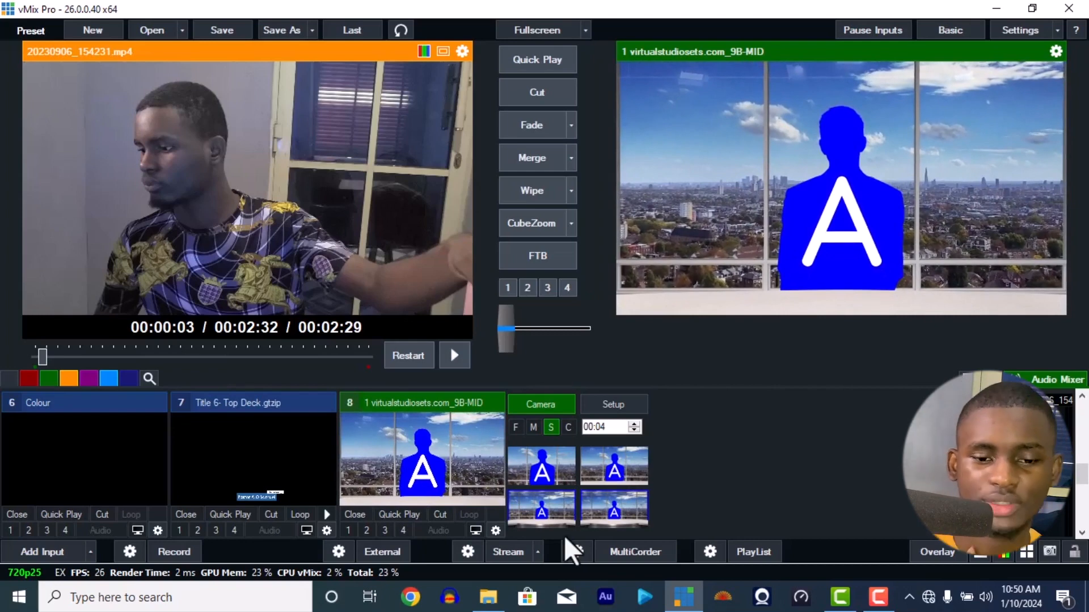
pyautogui.click(532, 502)
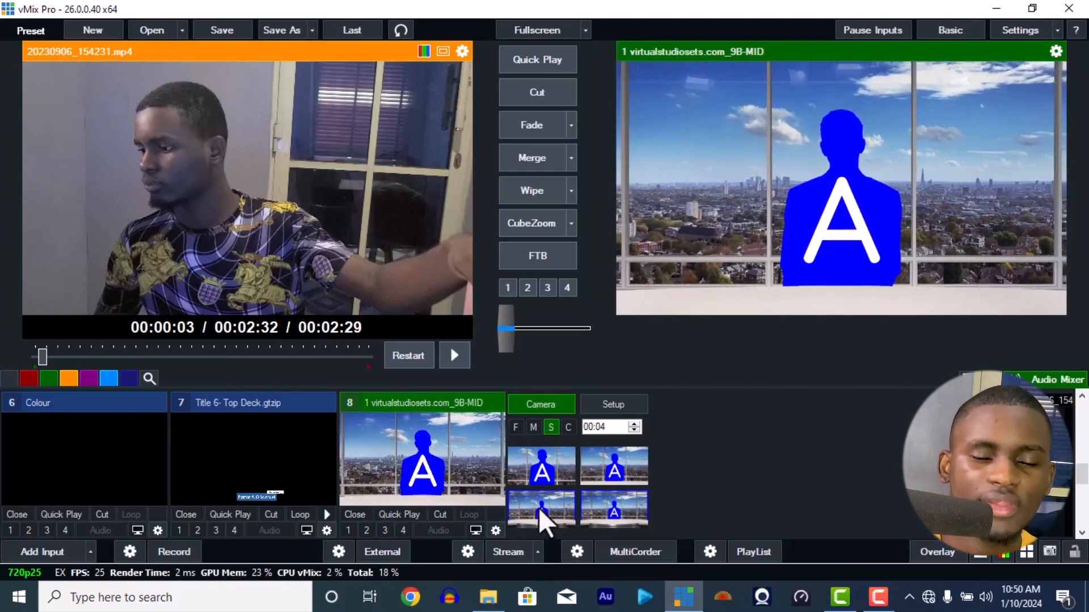
pyautogui.click(615, 503)
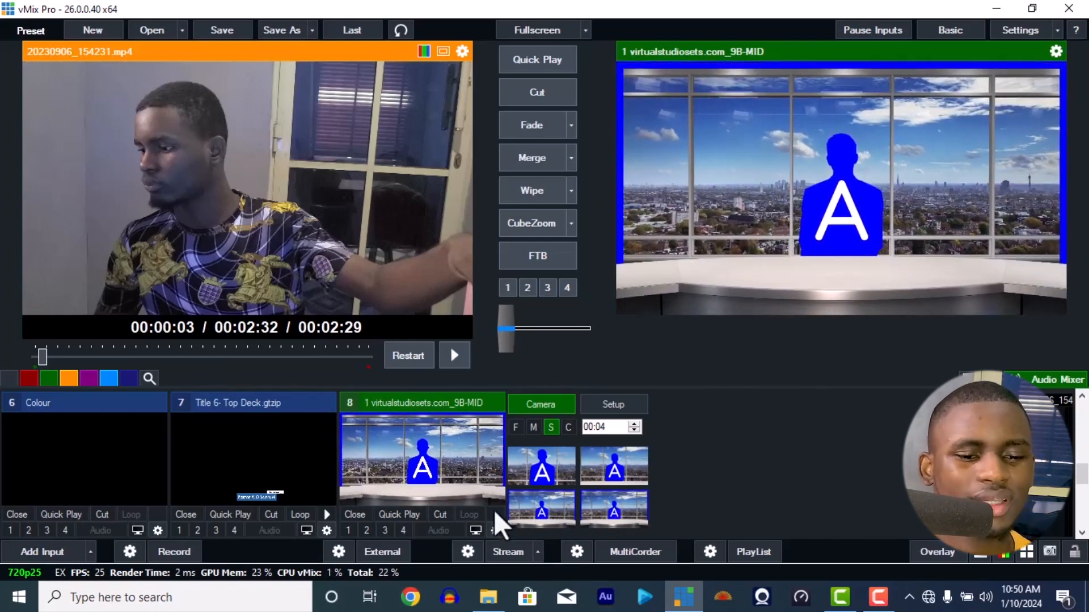
pyautogui.click(362, 517)
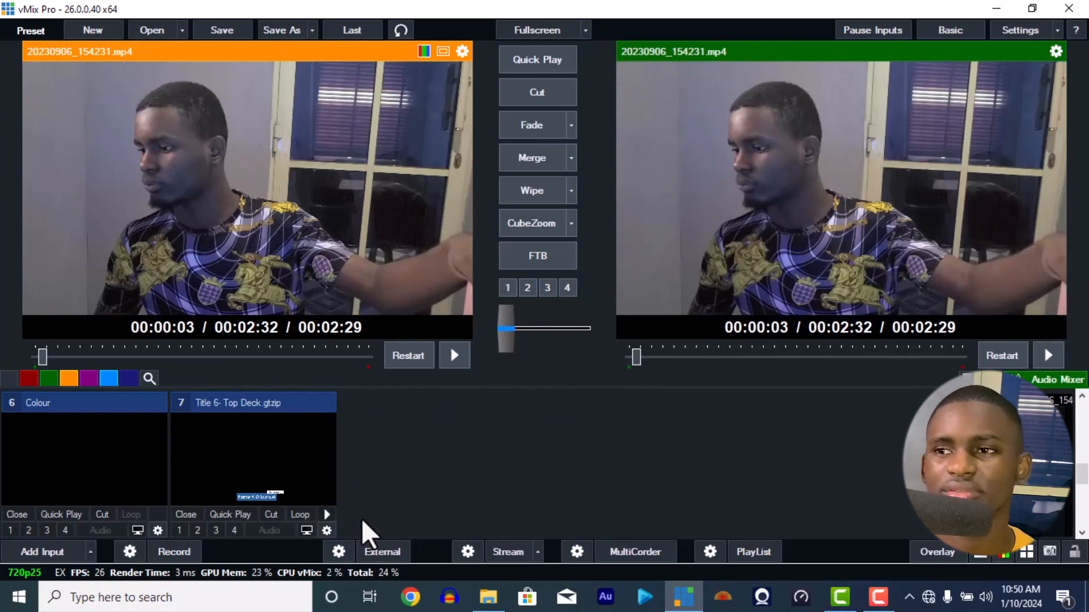
# Start adding an input and examine the settings of the Web Browser input type.
pyautogui.click(52, 542)
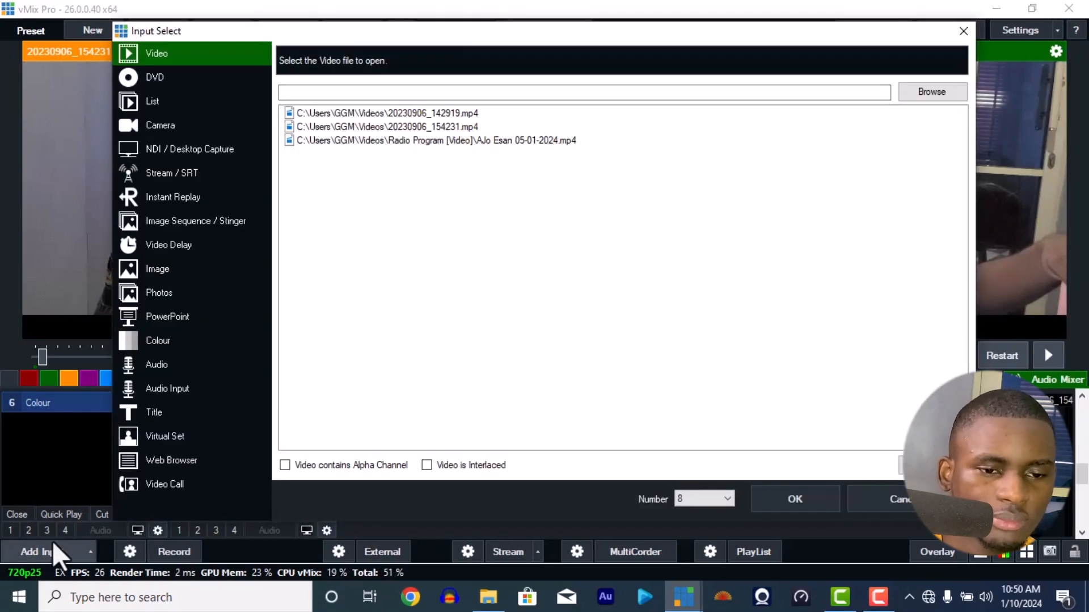
pyautogui.click(146, 434)
pyautogui.click(166, 459)
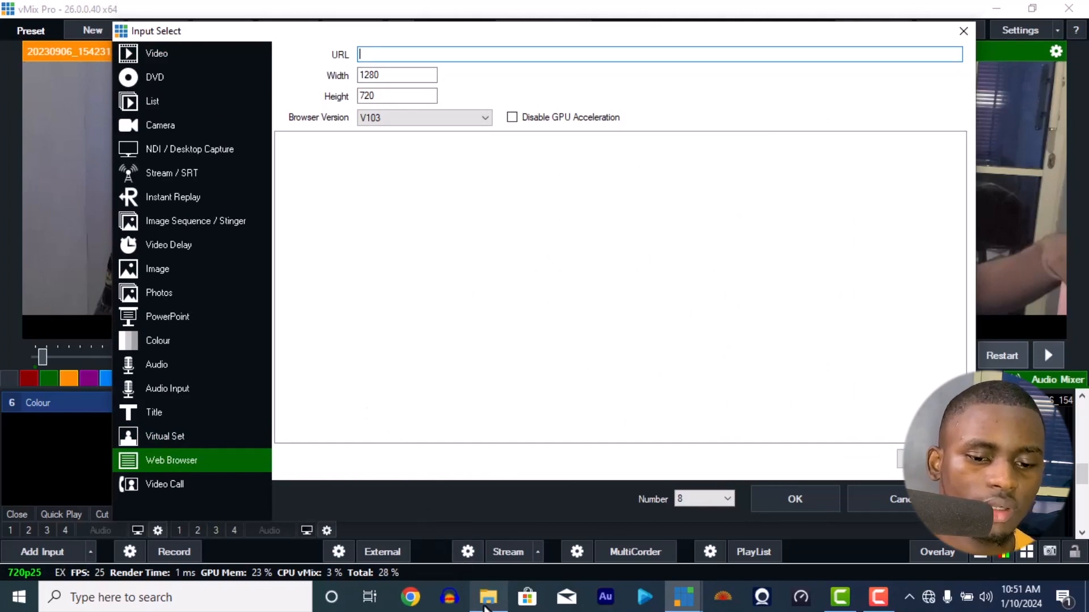
pyautogui.moveTo(485, 607)
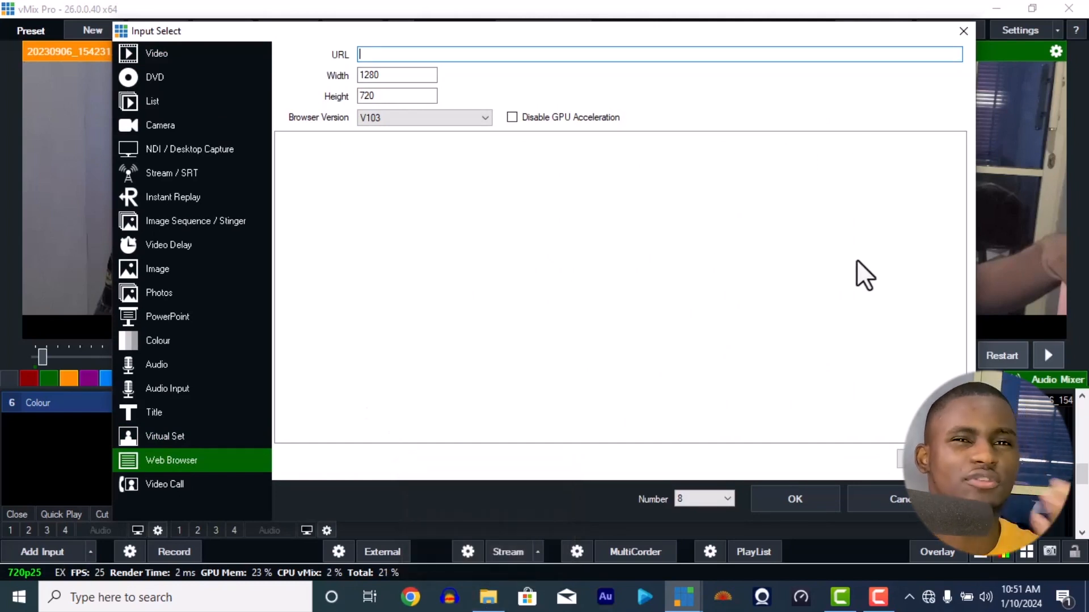
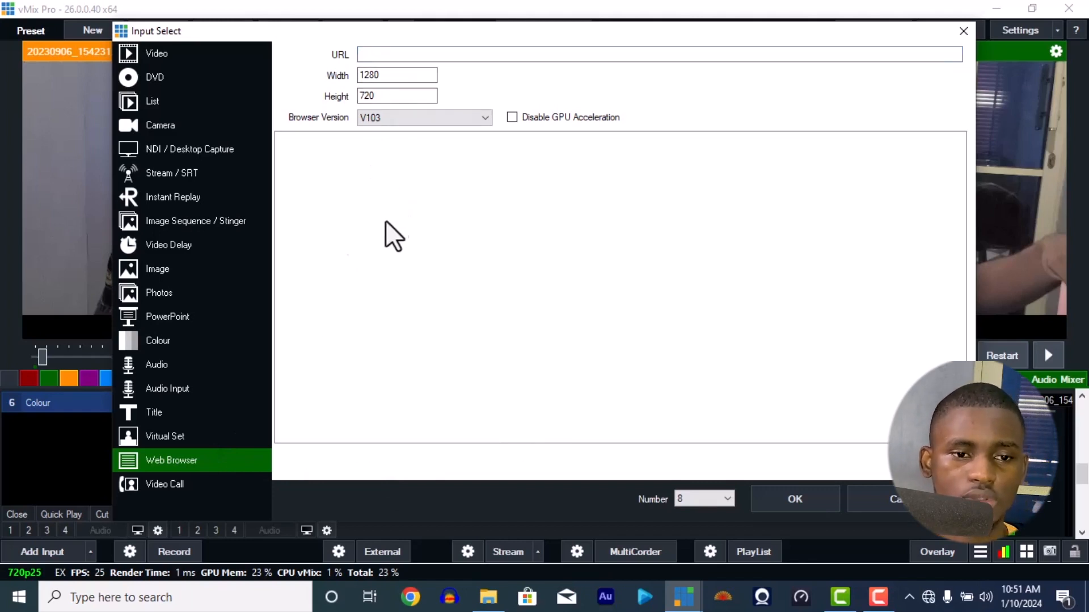
# Examine the Video Call input's options for hosting and connecting to a call, then cancel adding an input.
pyautogui.click(243, 485)
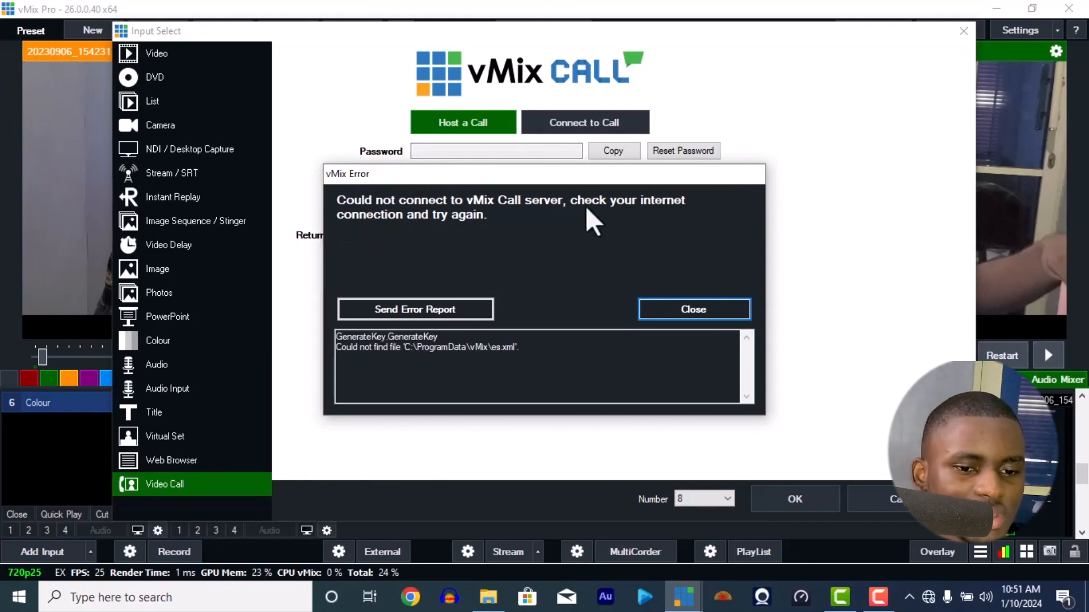
pyautogui.click(668, 316)
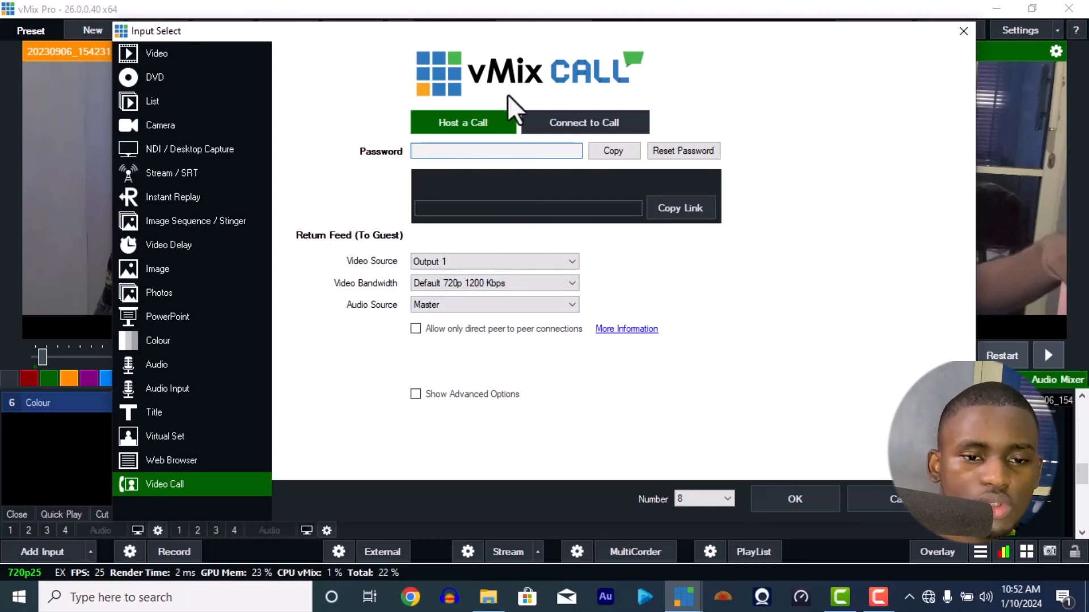
pyautogui.click(570, 131)
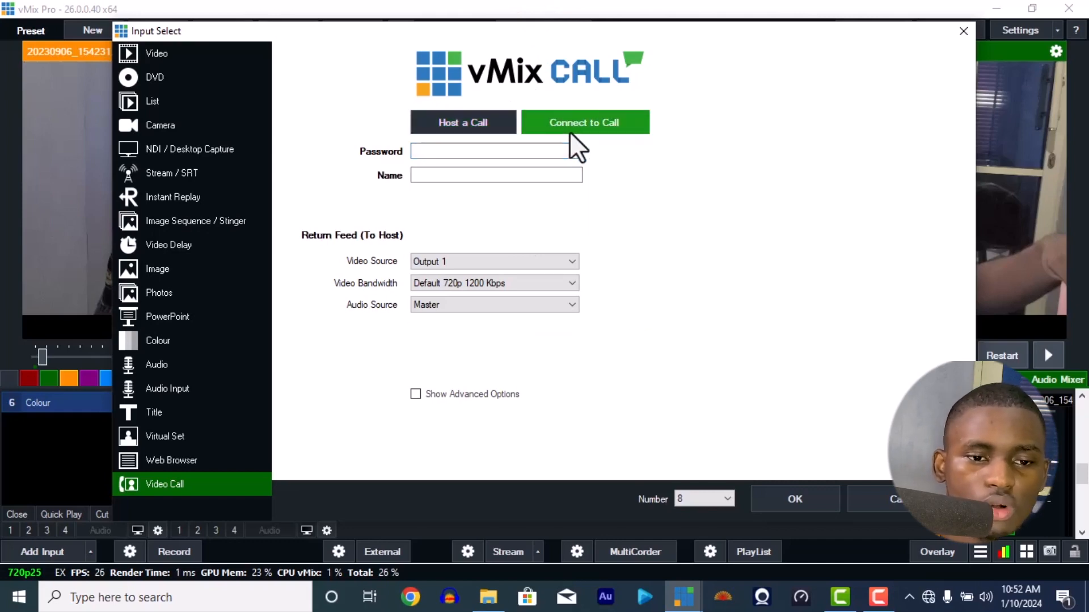
pyautogui.click(474, 135)
pyautogui.click(678, 311)
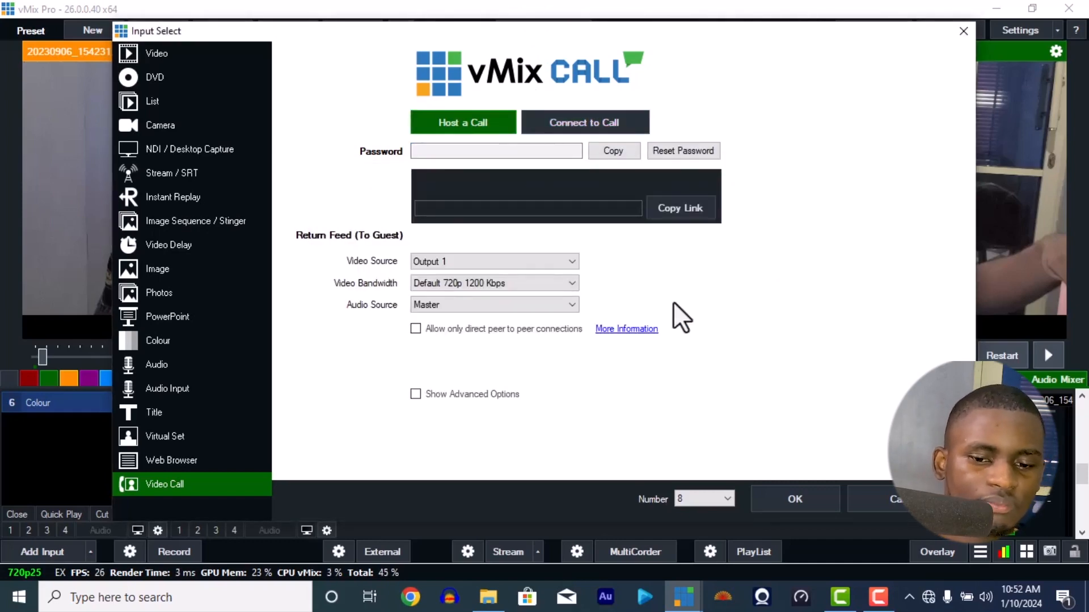
pyautogui.click(893, 499)
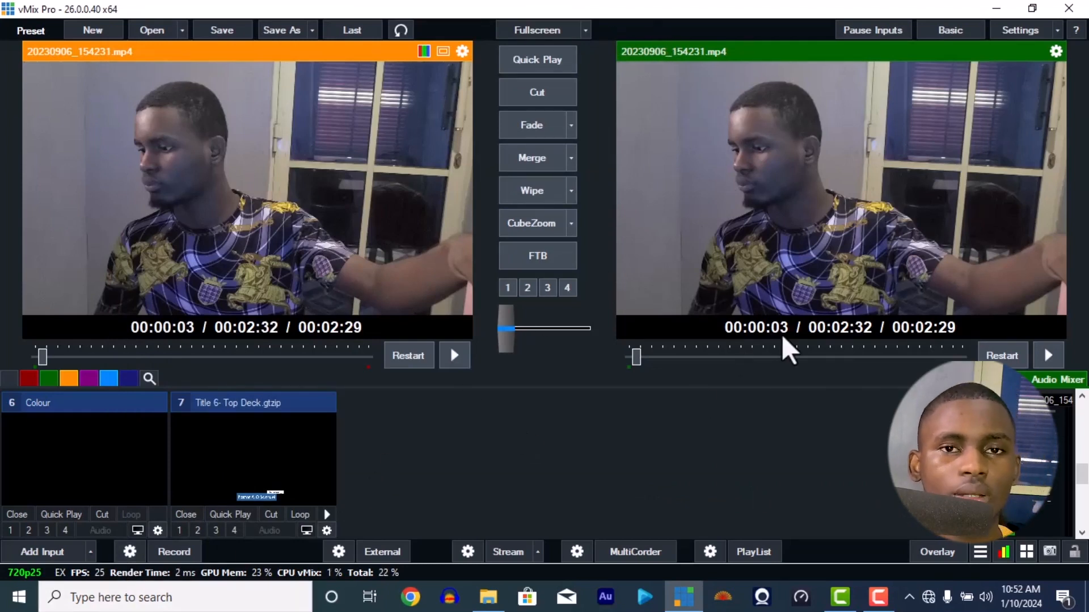
# Open the recording setup and look through the AVI, WMV, WMV Streaming, FFMPEG and vMix AVI format settings.
pyautogui.click(138, 557)
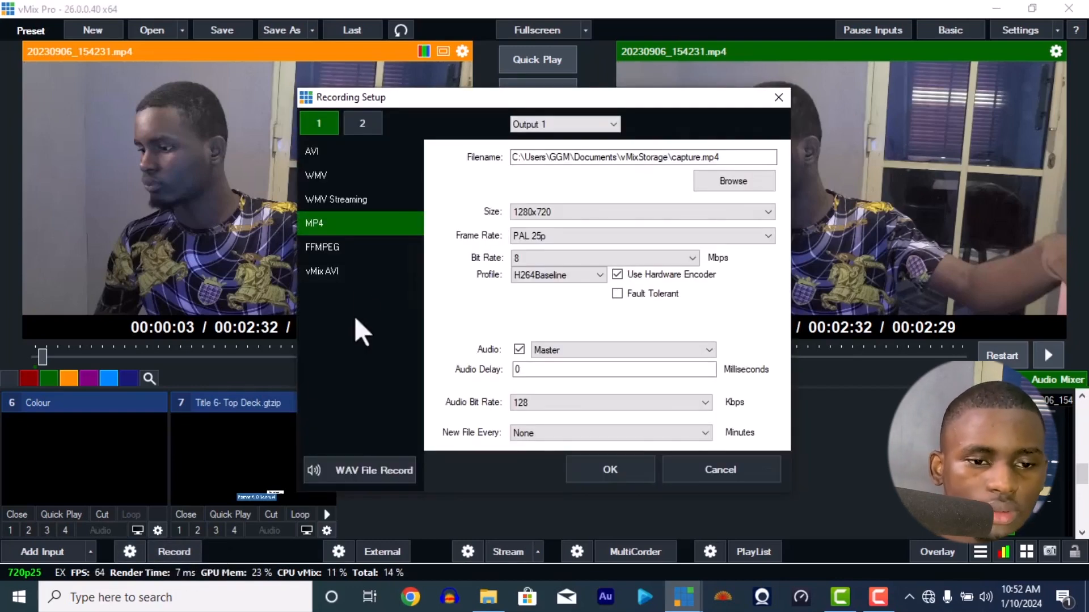
pyautogui.click(345, 150)
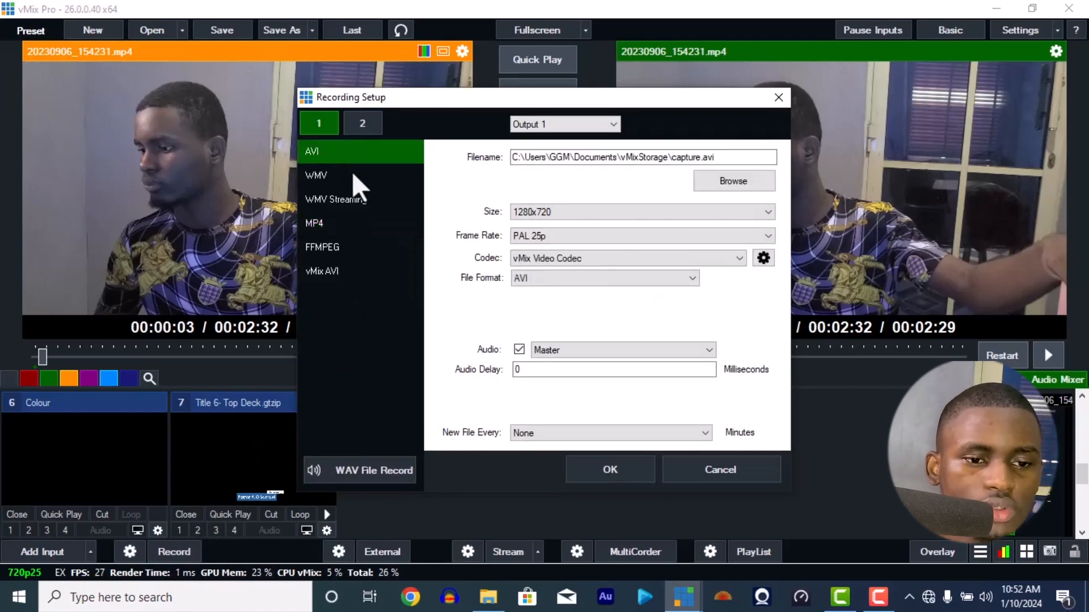
pyautogui.click(352, 172)
pyautogui.click(357, 201)
pyautogui.click(351, 245)
pyautogui.click(344, 270)
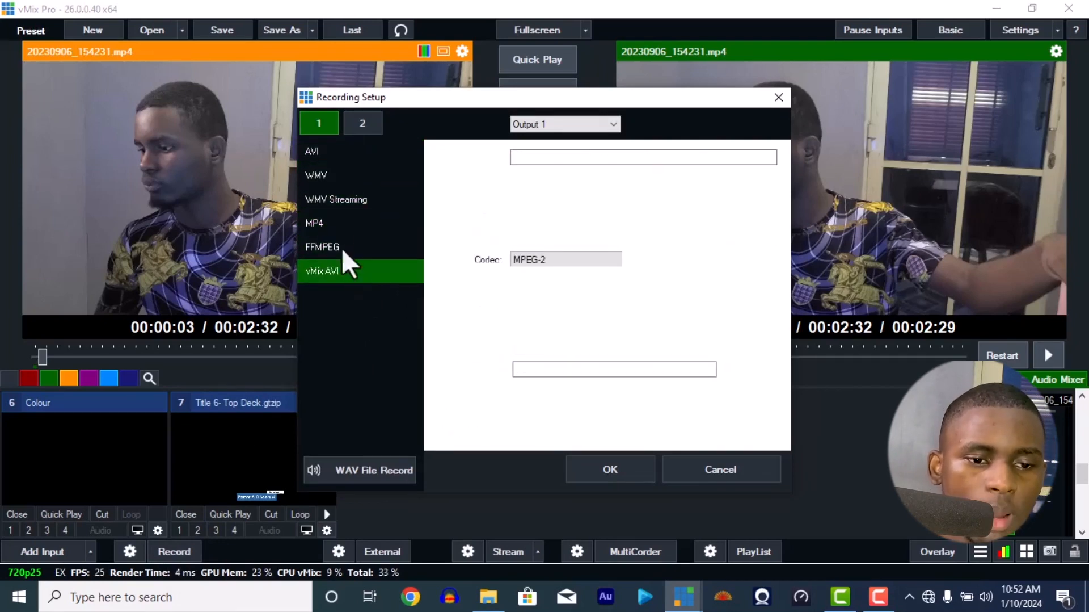
# Choose MP4 as the recording format with a size of 1280x720.
pyautogui.click(312, 223)
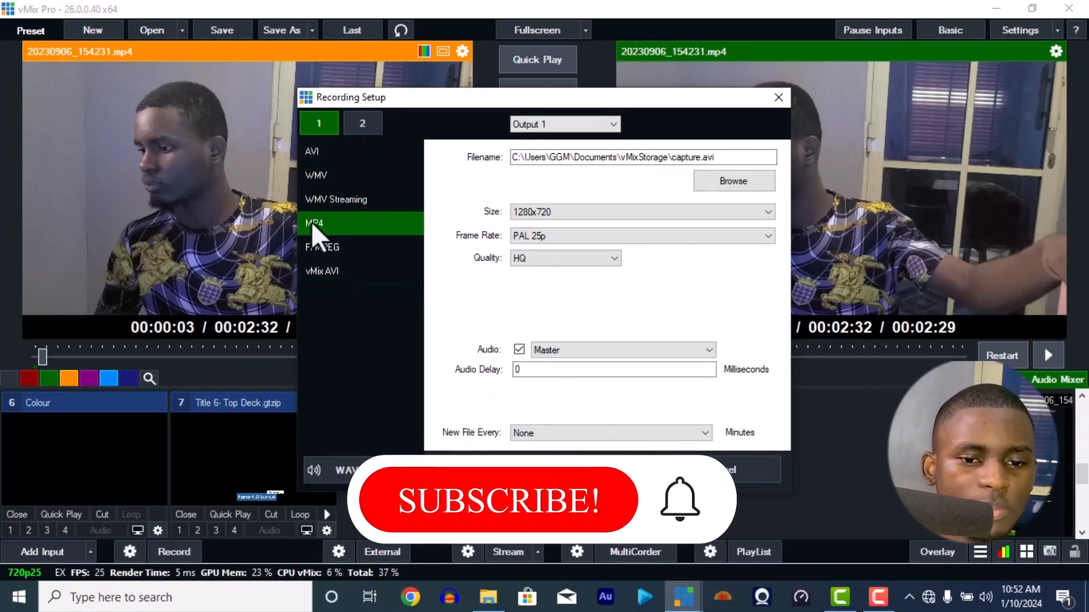
pyautogui.click(578, 216)
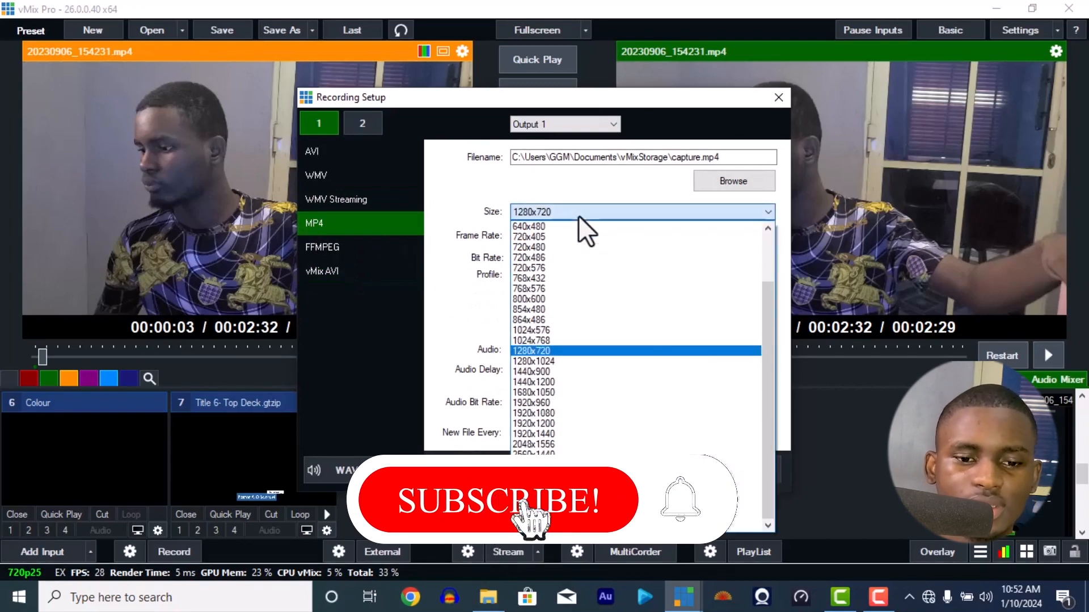
pyautogui.click(547, 350)
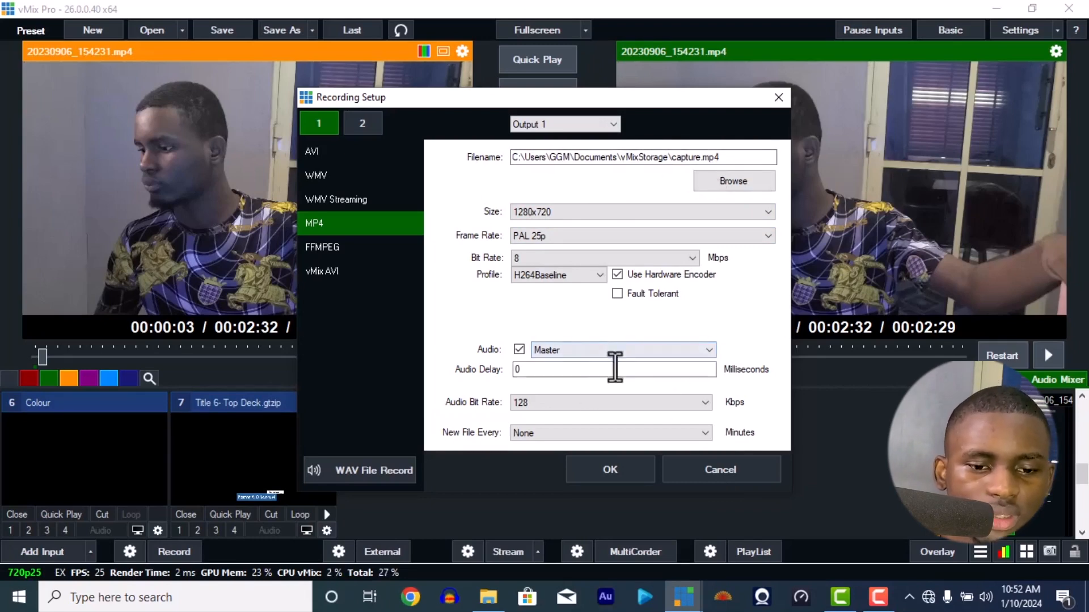
# Examine the recording setup's audio source options, cancel the setup, and look over the external output options.
pyautogui.click(563, 350)
pyautogui.click(563, 350)
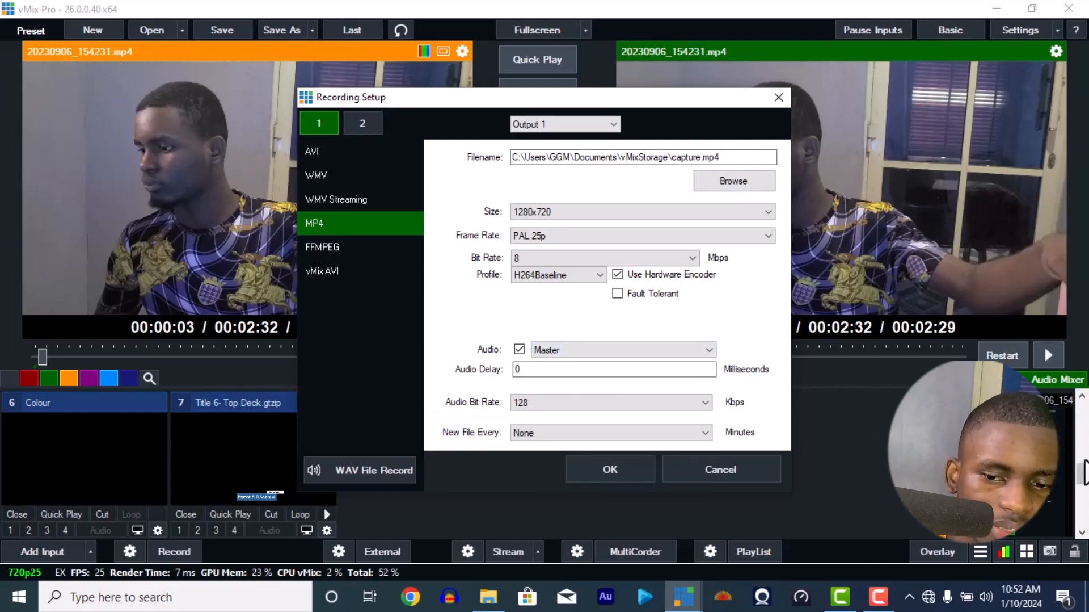
pyautogui.press('Escape')
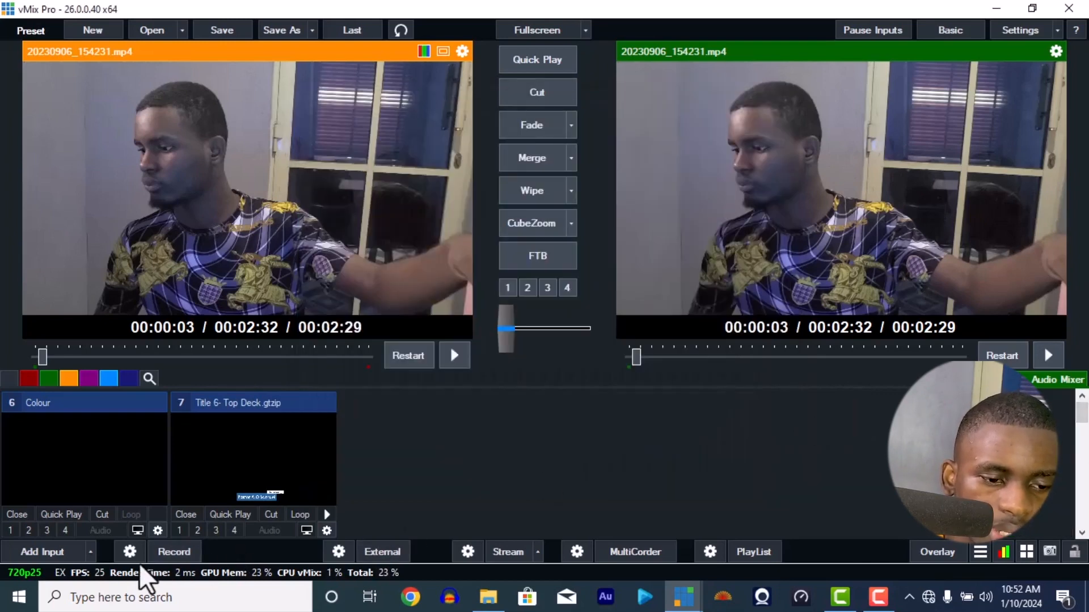
pyautogui.click(130, 550)
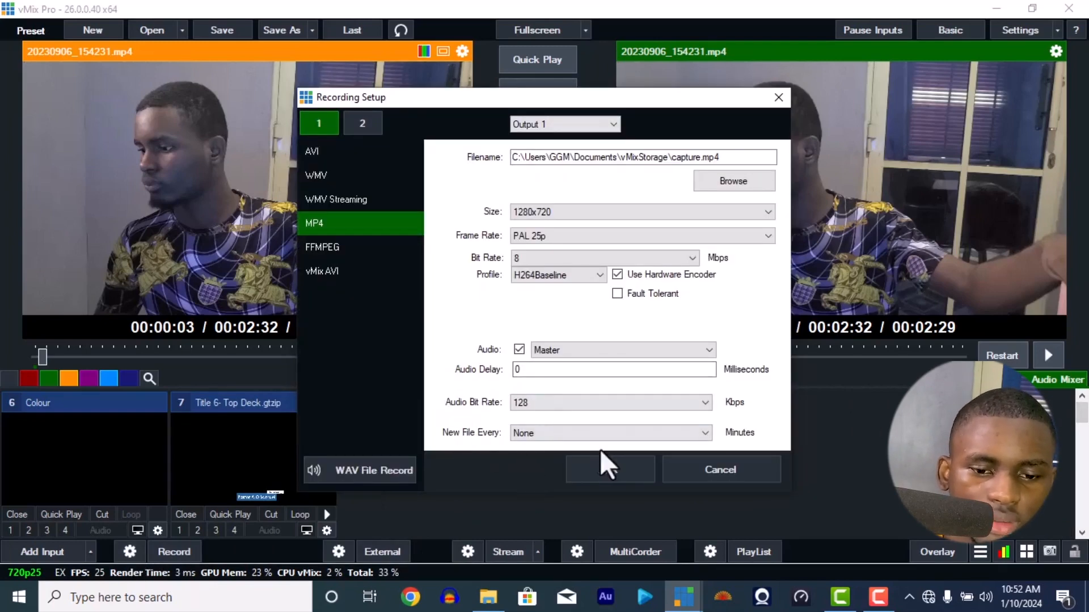
pyautogui.click(692, 471)
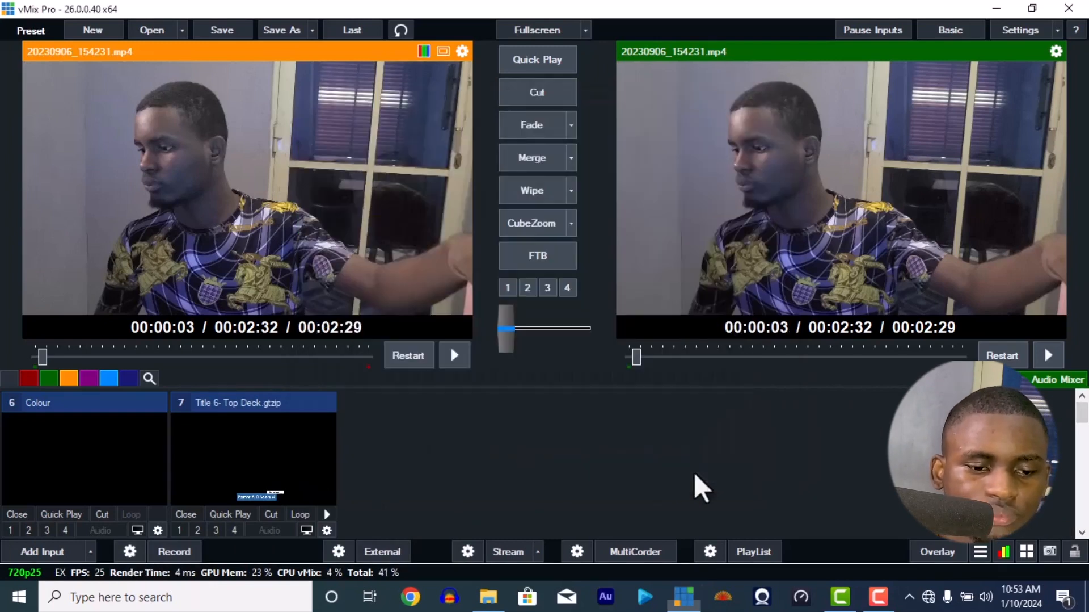
pyautogui.click(343, 548)
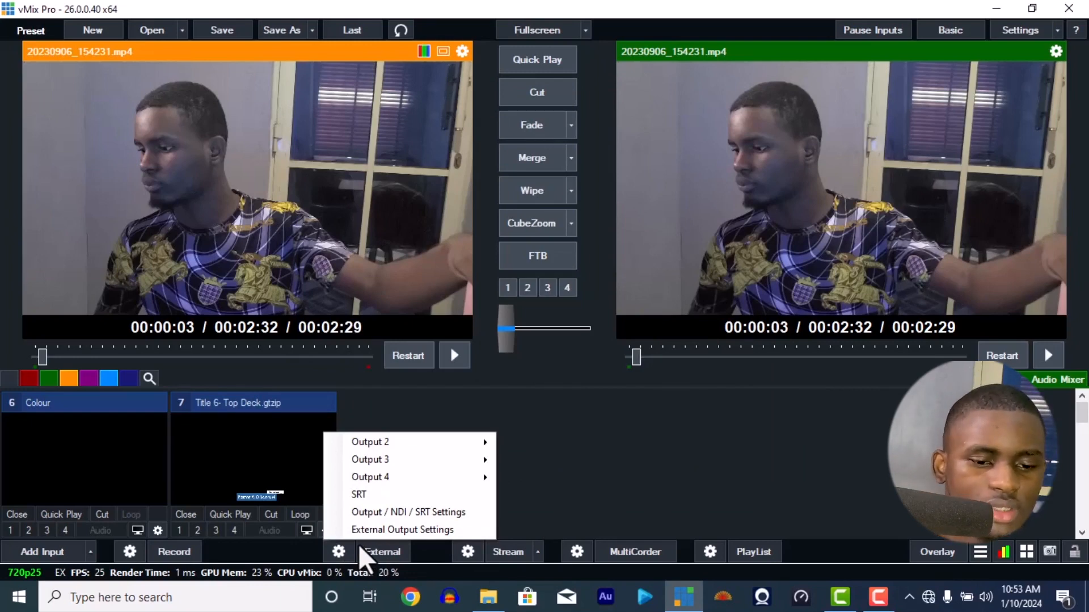
pyautogui.click(578, 465)
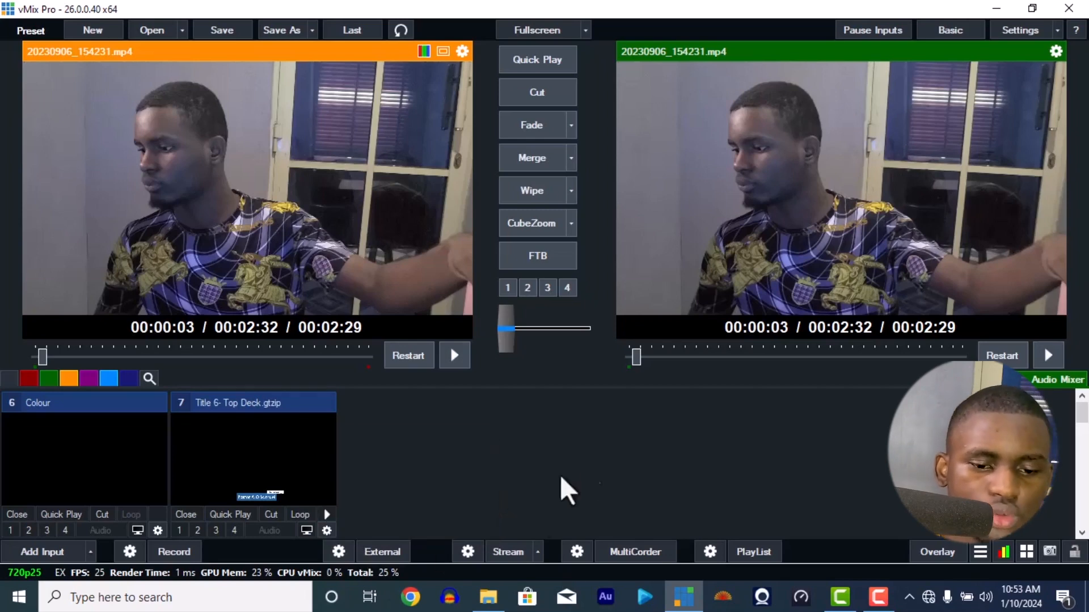
# Set streaming to the Facebook Stream Key destination with Facebook H264 720p 1.5mbps AAC 128kbps quality, save, and try to start the stream.
pyautogui.click(475, 557)
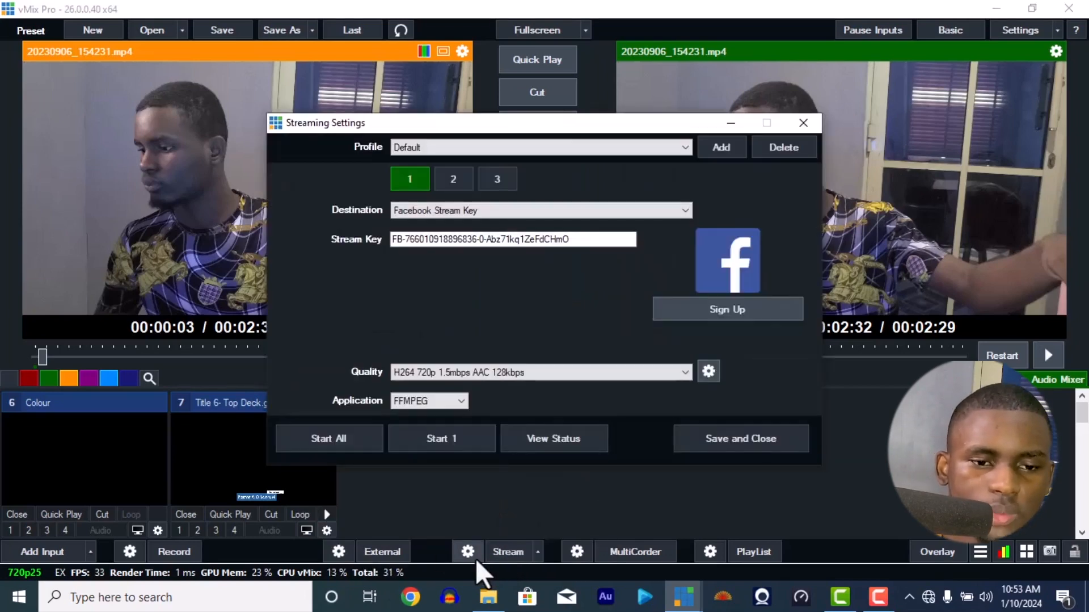
pyautogui.click(434, 211)
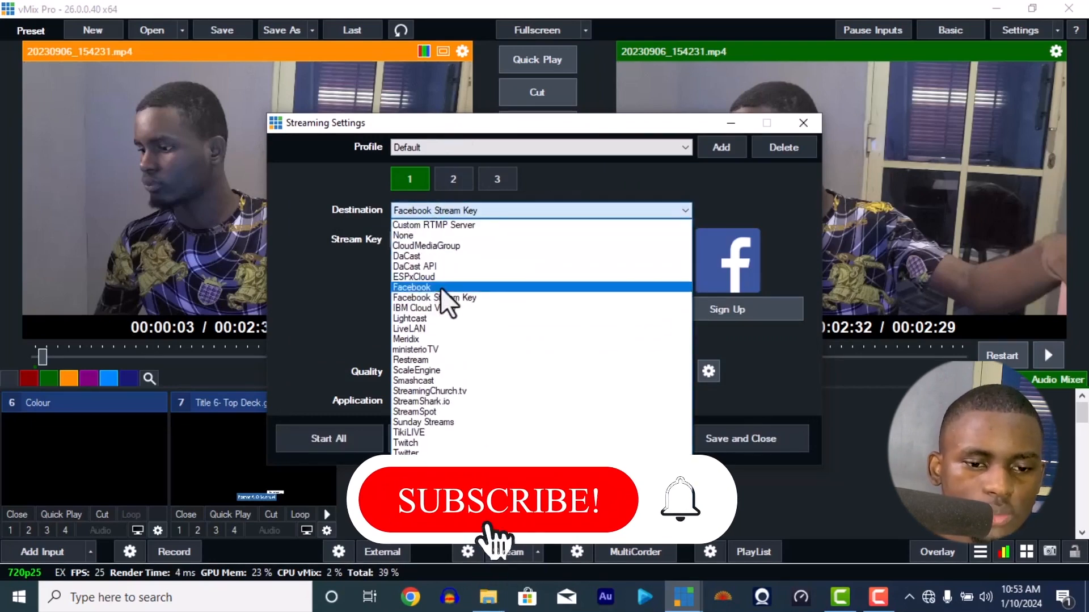
pyautogui.click(400, 297)
pyautogui.click(444, 239)
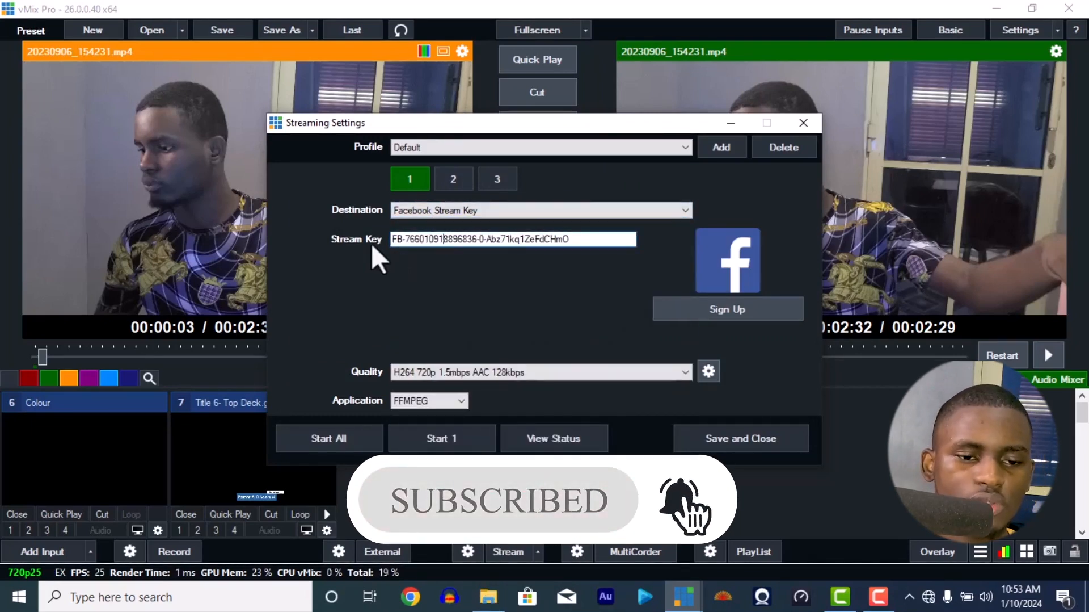
pyautogui.click(449, 374)
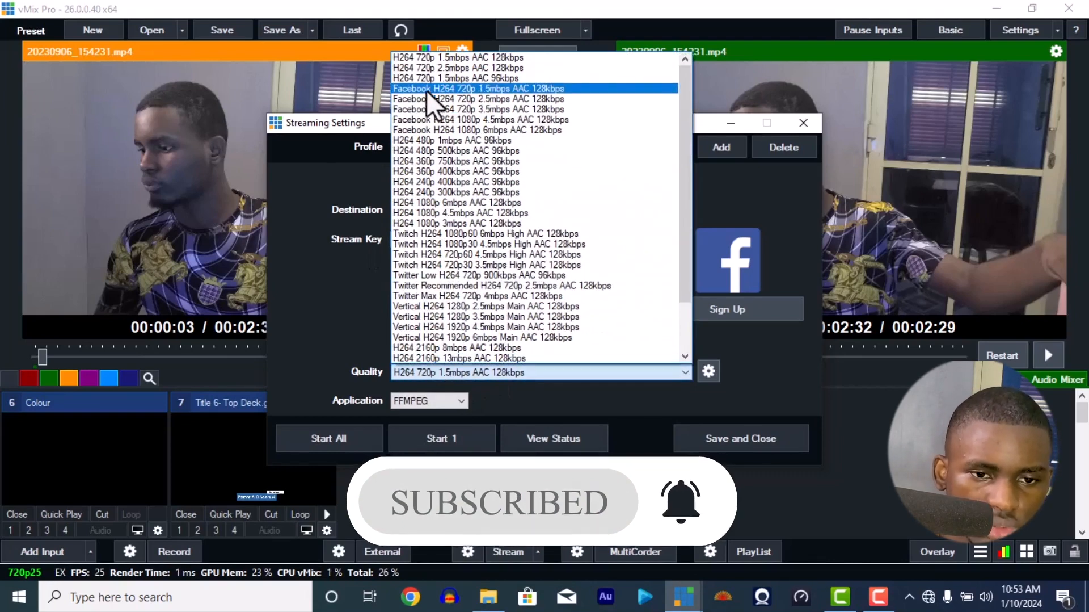
pyautogui.click(440, 89)
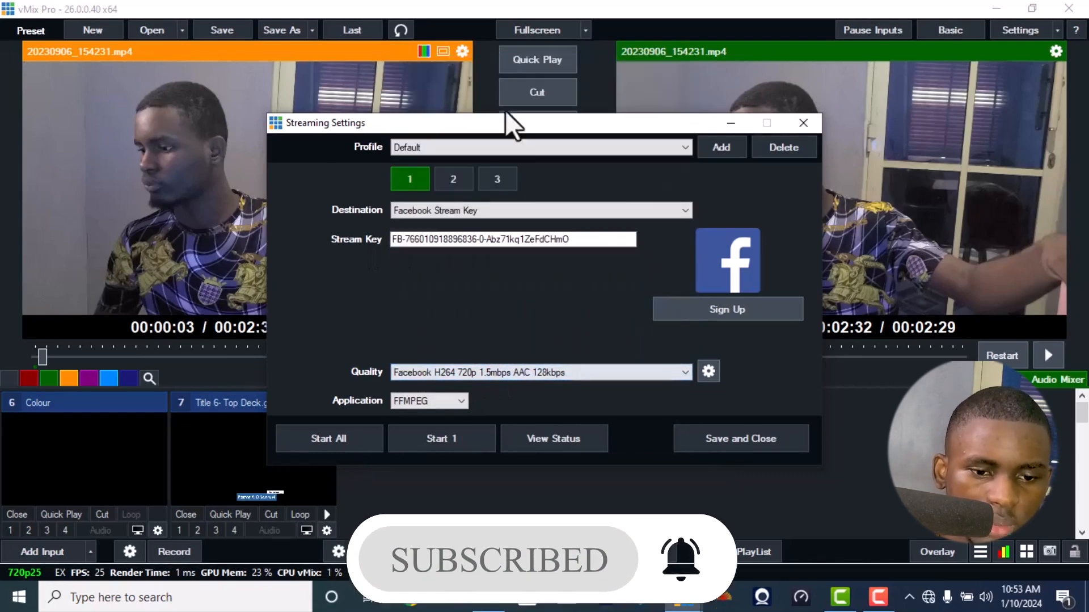
pyautogui.click(712, 441)
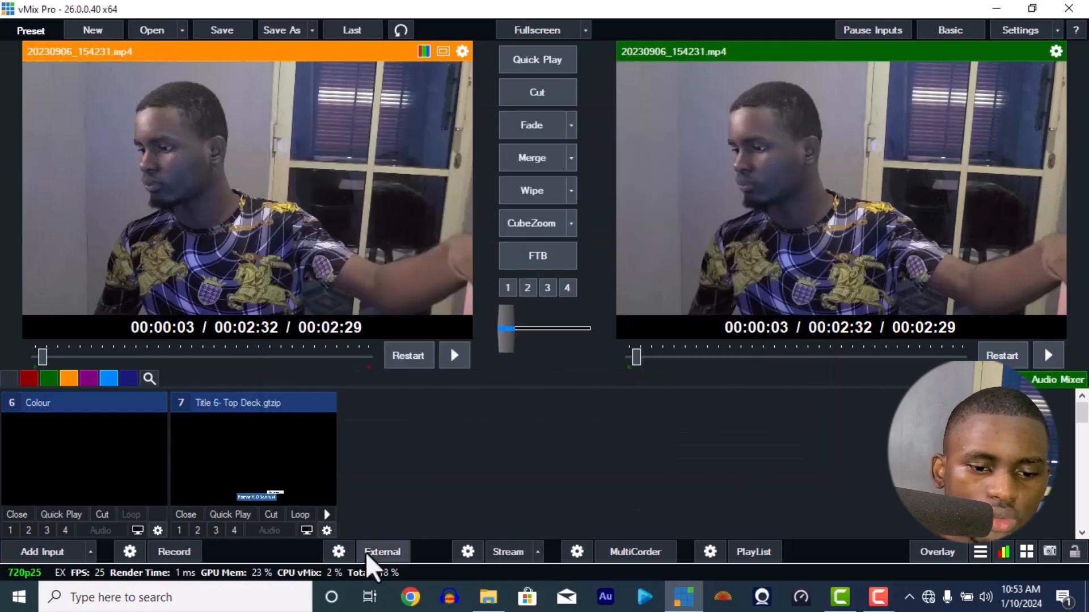
pyautogui.click(505, 555)
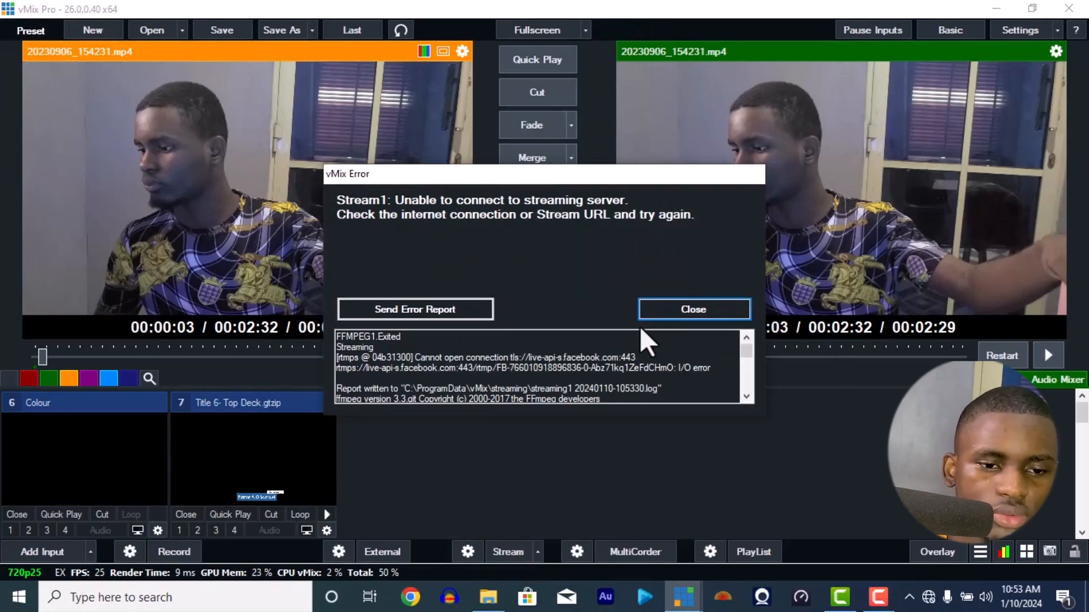
pyautogui.click(671, 310)
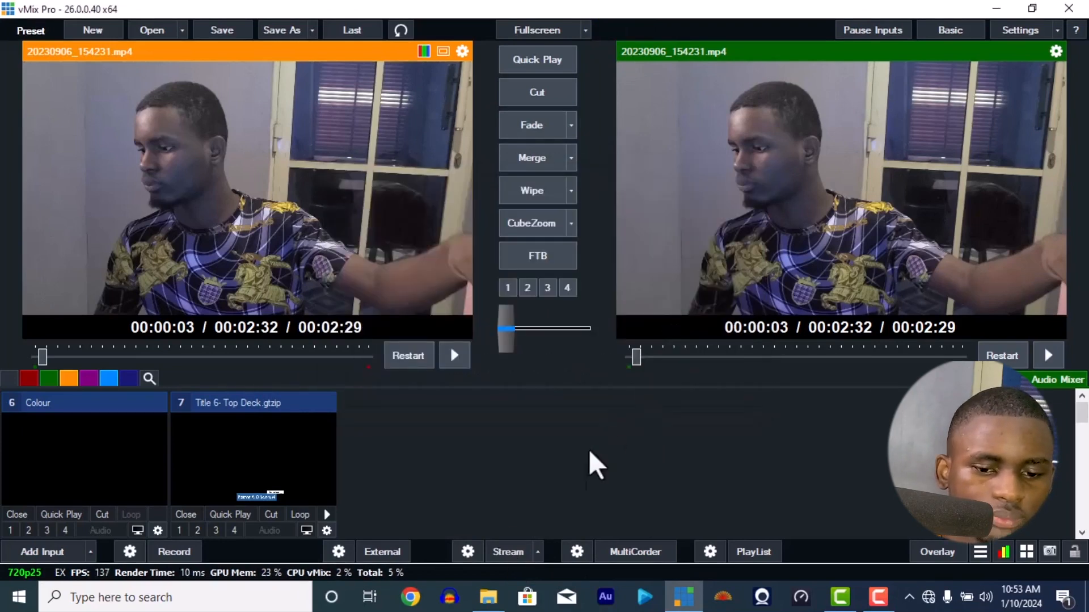
# Preview the Title 6- Top Deck input, open its title editor, and store the current description and headline as a preset.
pyautogui.scroll(3, 414, 478)
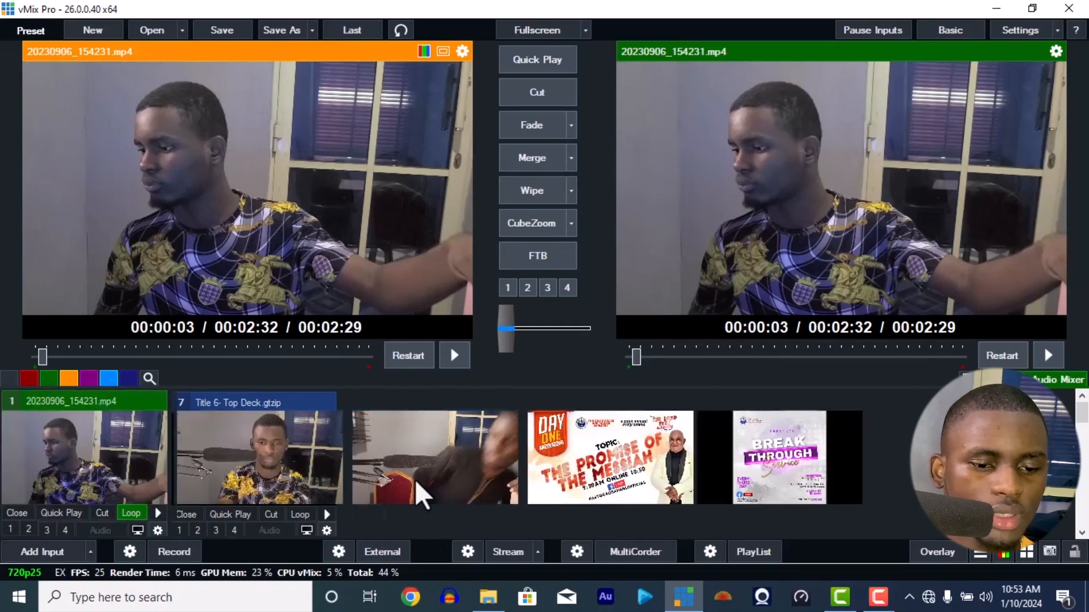
pyautogui.scroll(-3, 343, 504)
pyautogui.click(270, 475)
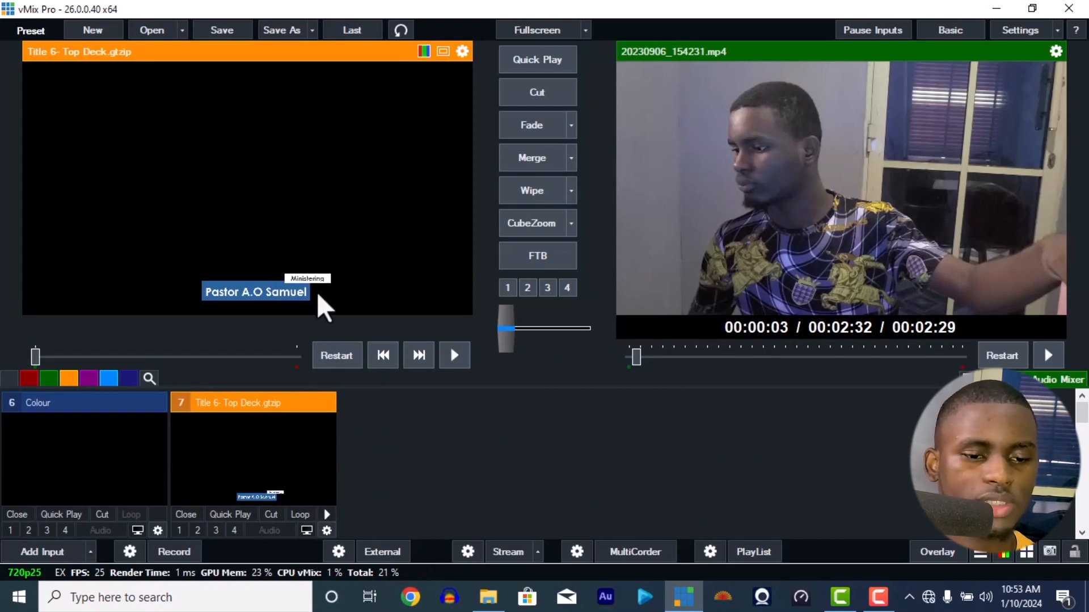
pyautogui.rightClick(274, 452)
pyautogui.click(299, 457)
pyautogui.click(331, 195)
pyautogui.click(386, 177)
pyautogui.click(377, 194)
pyautogui.click(373, 181)
pyautogui.click(373, 187)
pyautogui.click(372, 174)
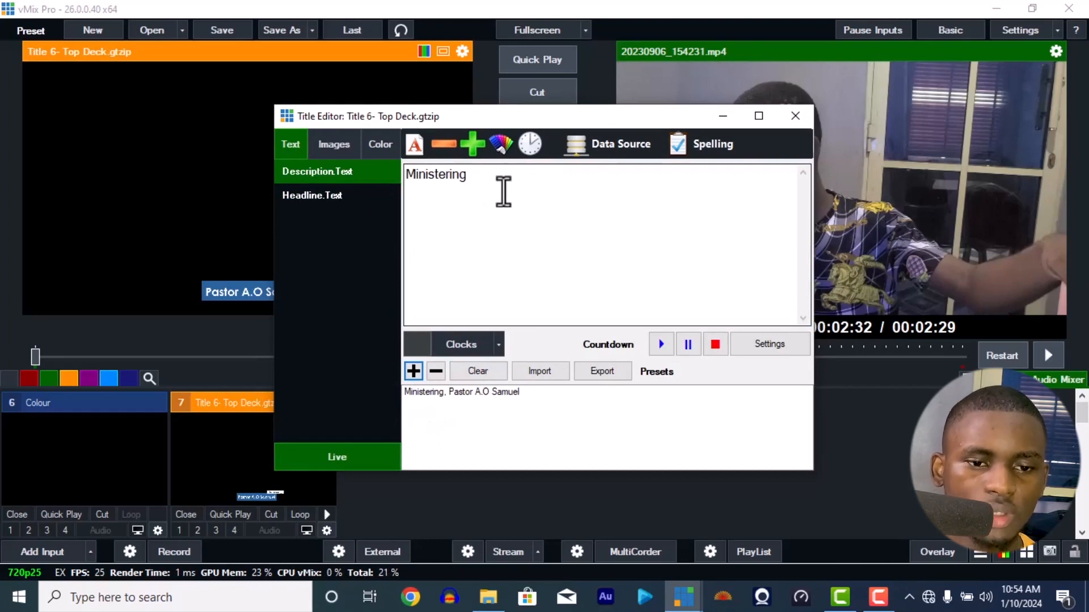
# Replace the title's headline with "Choir" and store the text as a second preset.
pyautogui.moveTo(503, 190); pyautogui.dragTo(351, 228)
pyautogui.click(290, 193)
pyautogui.moveTo(518, 187); pyautogui.dragTo(391, 218)
pyautogui.write('Choir')
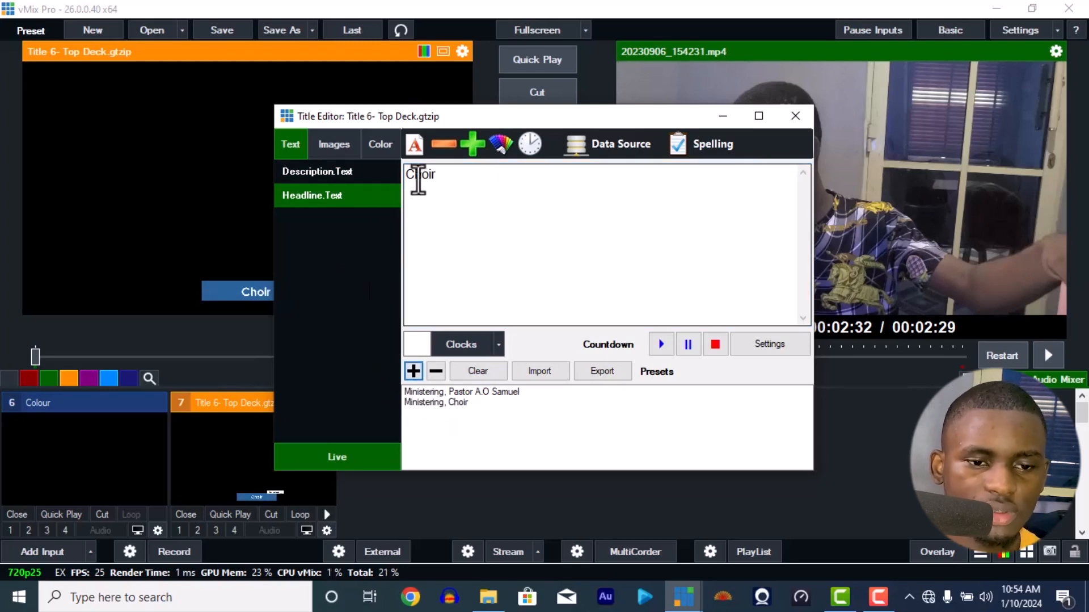
# Set the description to "Closing Sermon" and the headline to the pastor's name, add this as a third preset, and close the editor.
pyautogui.click(358, 175)
pyautogui.moveTo(473, 185); pyautogui.dragTo(372, 194)
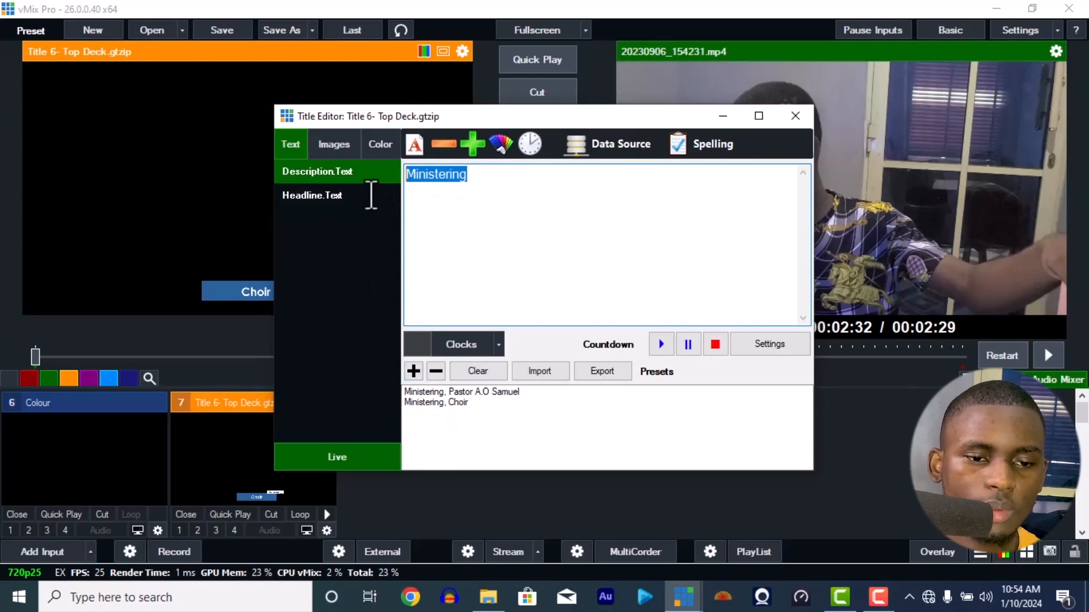
pyautogui.click(371, 195)
pyautogui.moveTo(443, 199); pyautogui.dragTo(350, 208)
pyautogui.click(335, 172)
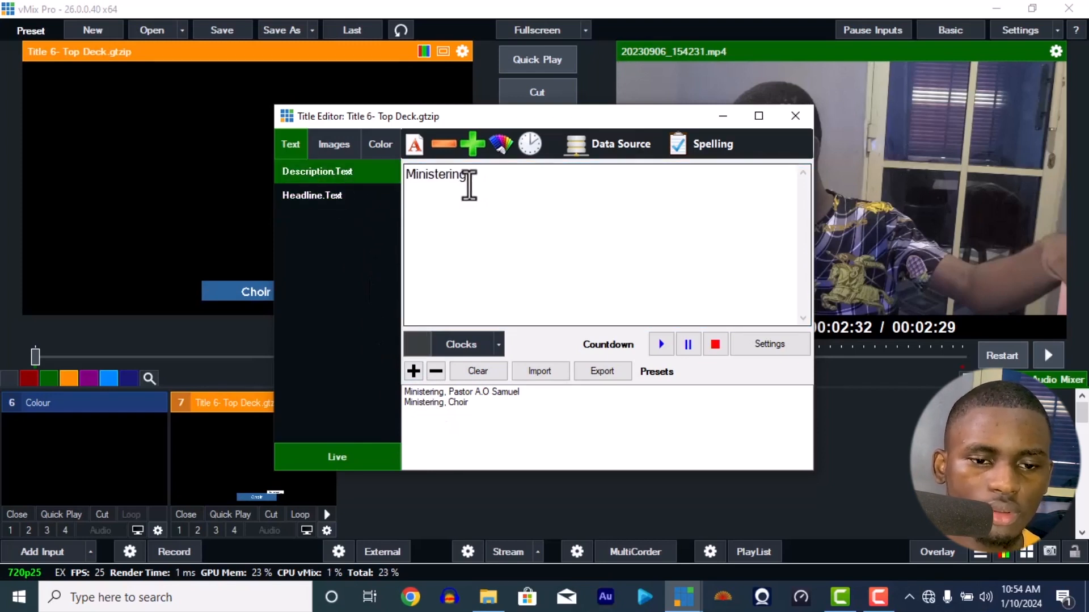
pyautogui.moveTo(469, 185); pyautogui.dragTo(389, 203)
pyautogui.write('Closi')
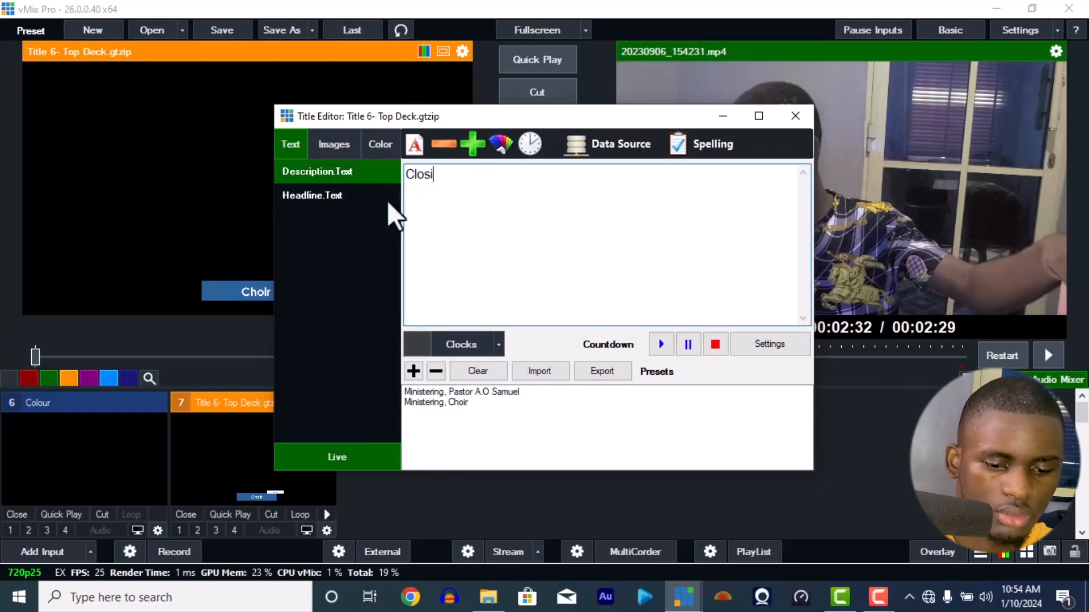
pyautogui.write('ng Sermon')
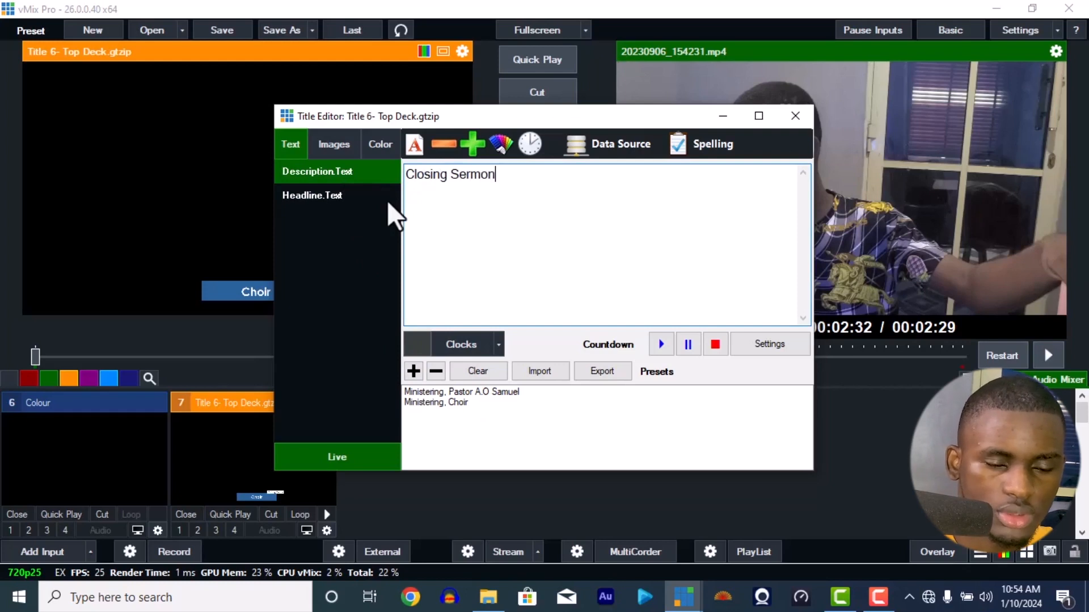
pyautogui.click(375, 200)
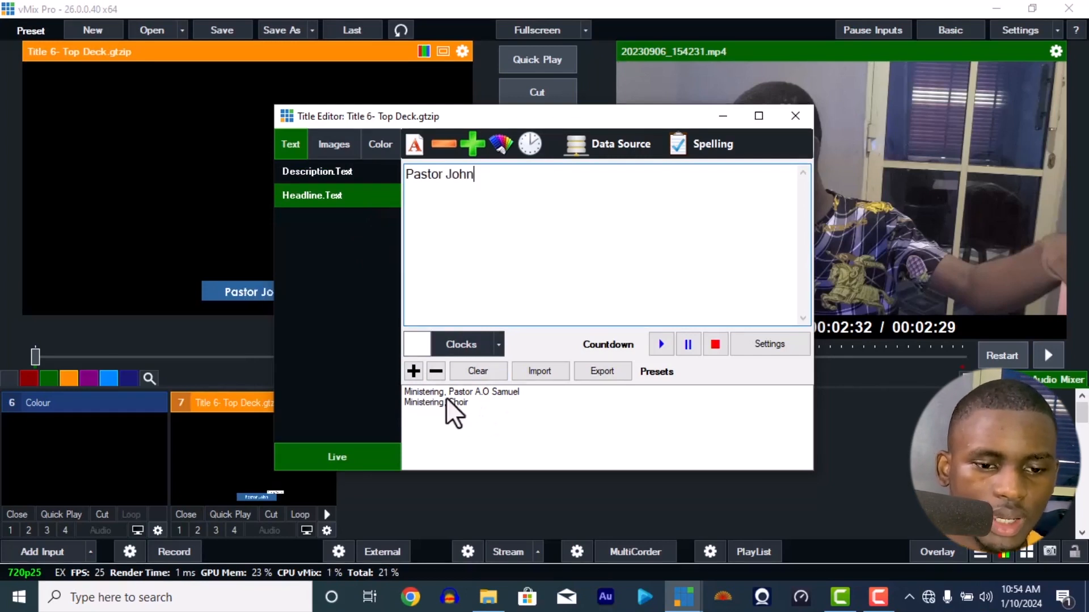
pyautogui.click(414, 370)
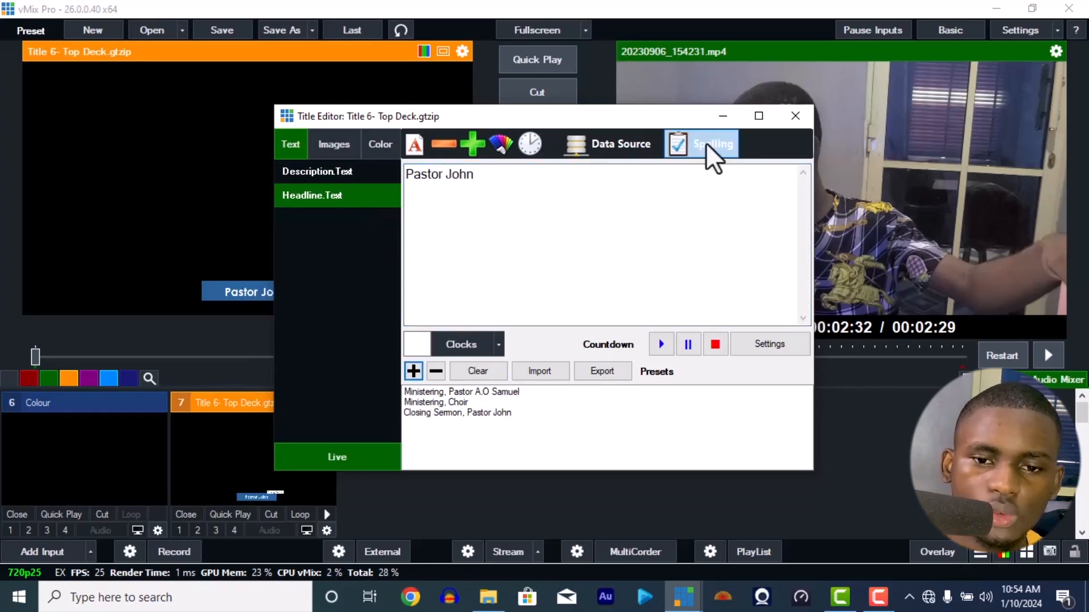
pyautogui.click(795, 116)
# Apply the title's first preset, the pastor's Ministering text, and show the title over the live output in overlay 3.
pyautogui.rightClick(277, 477)
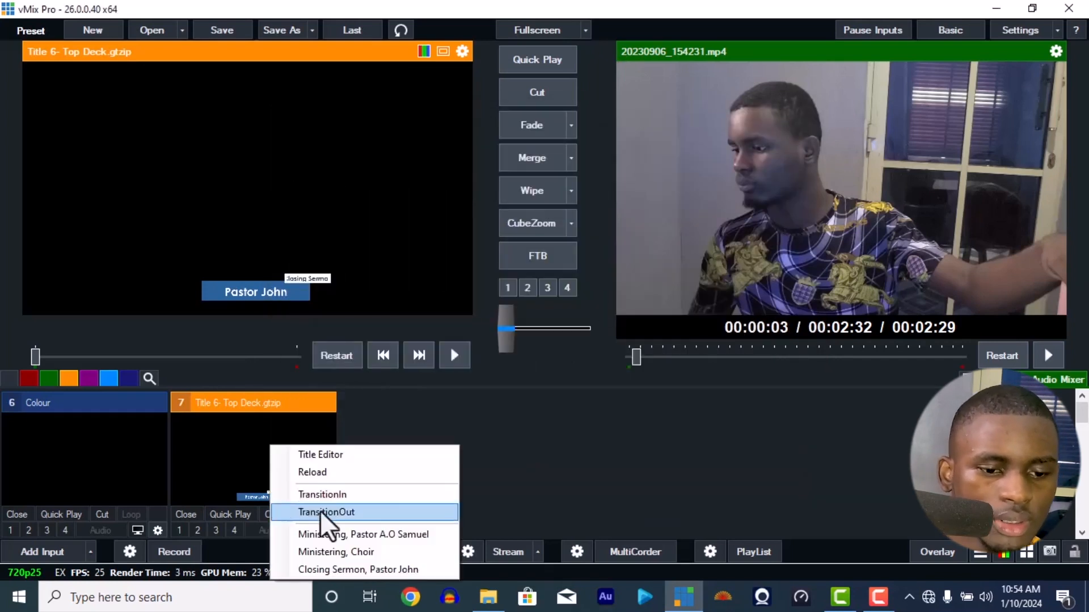
pyautogui.click(360, 533)
pyautogui.click(214, 528)
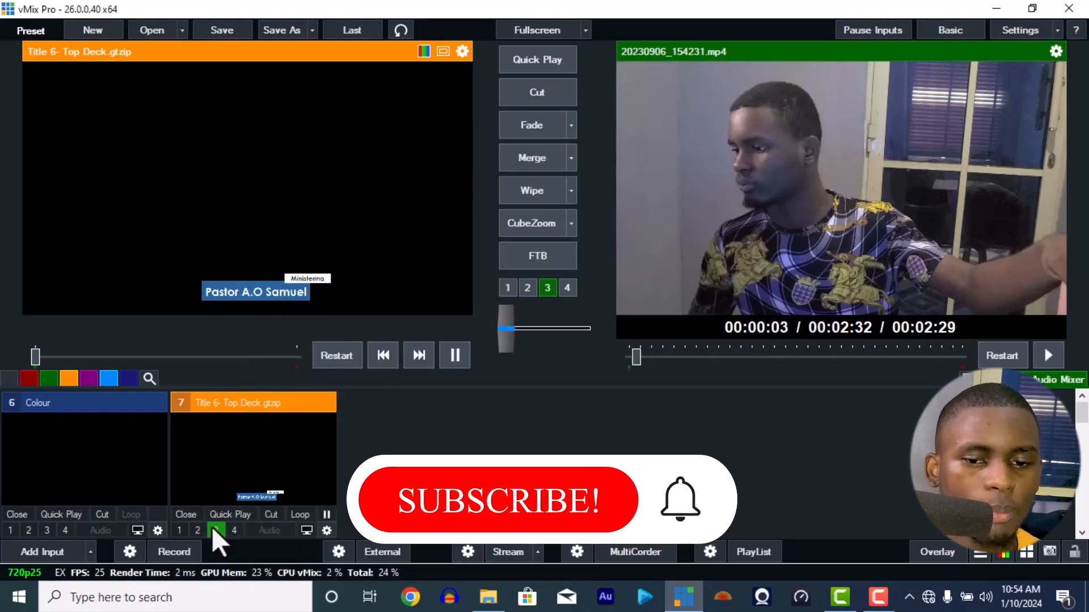
# Switch the live title to the Closing Sermon preset and the Ministering, Choir preset, and take it off overlay 3.
pyautogui.rightClick(254, 444)
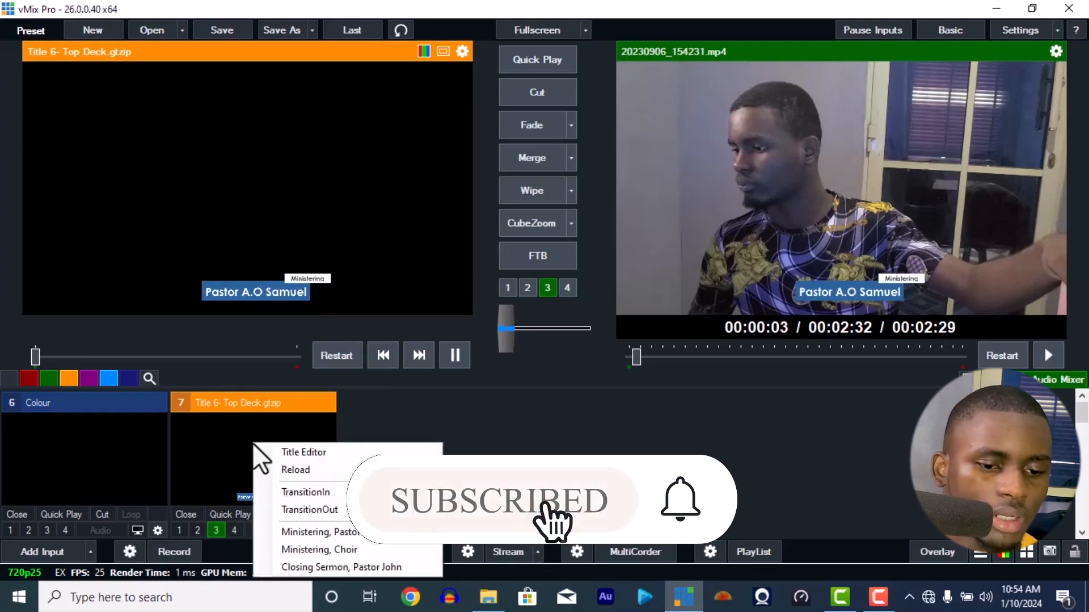
pyautogui.click(304, 566)
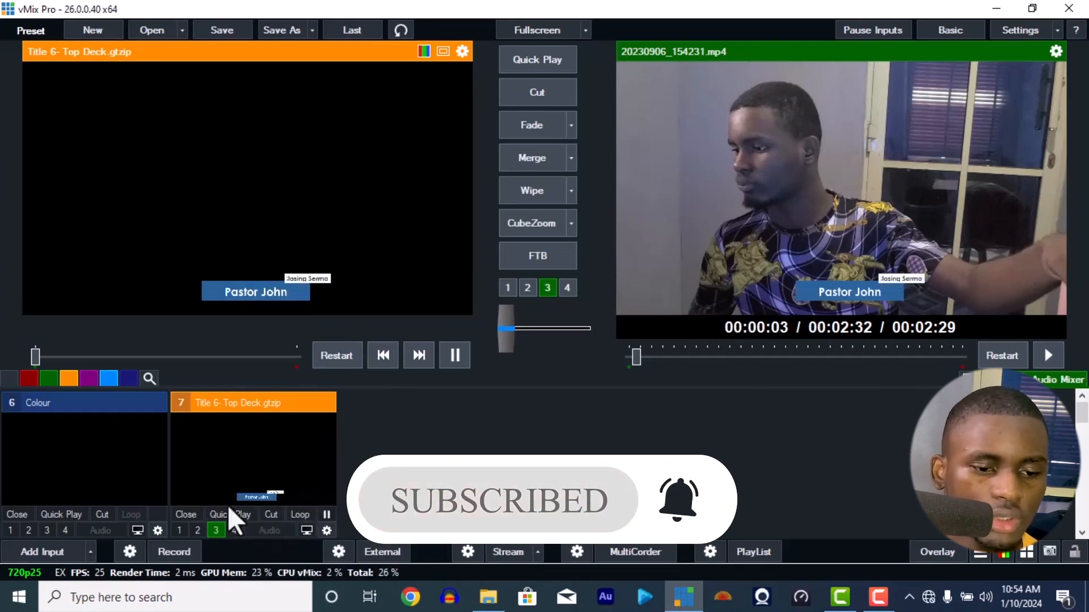
pyautogui.rightClick(265, 461)
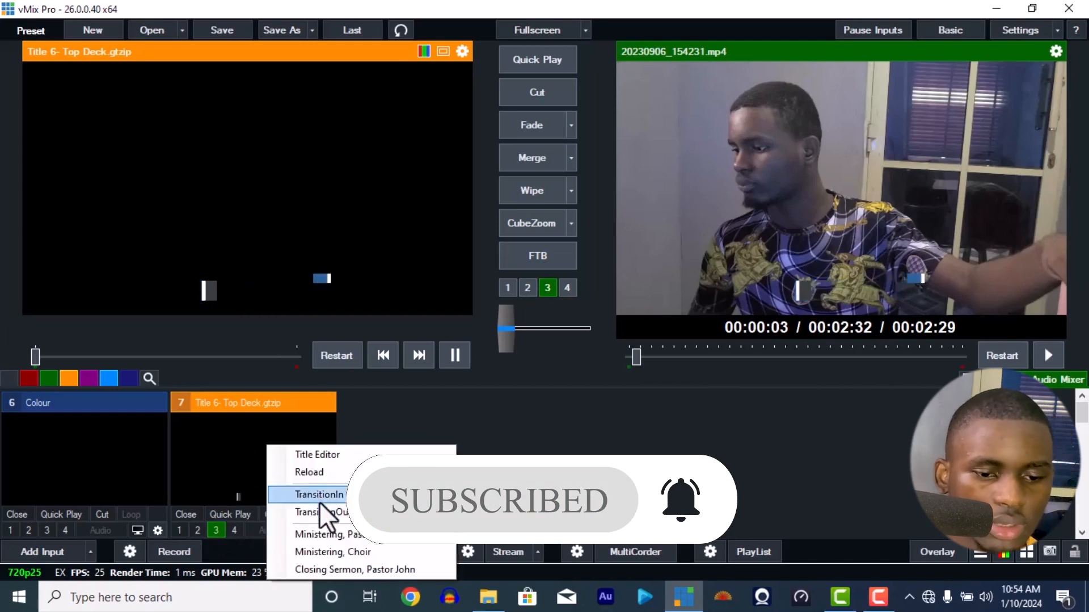
pyautogui.click(332, 549)
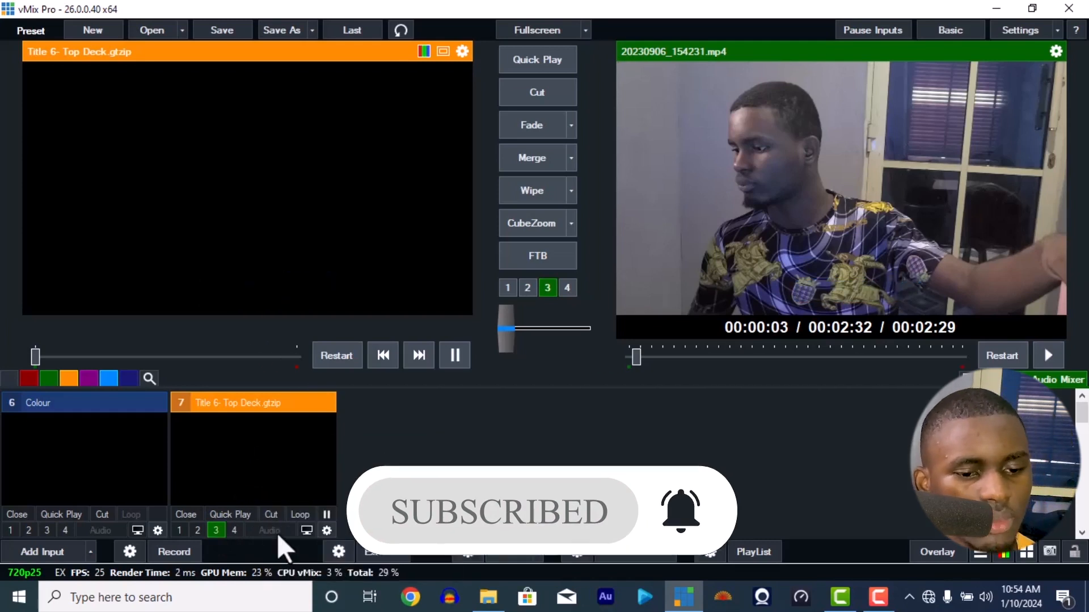
pyautogui.click(219, 531)
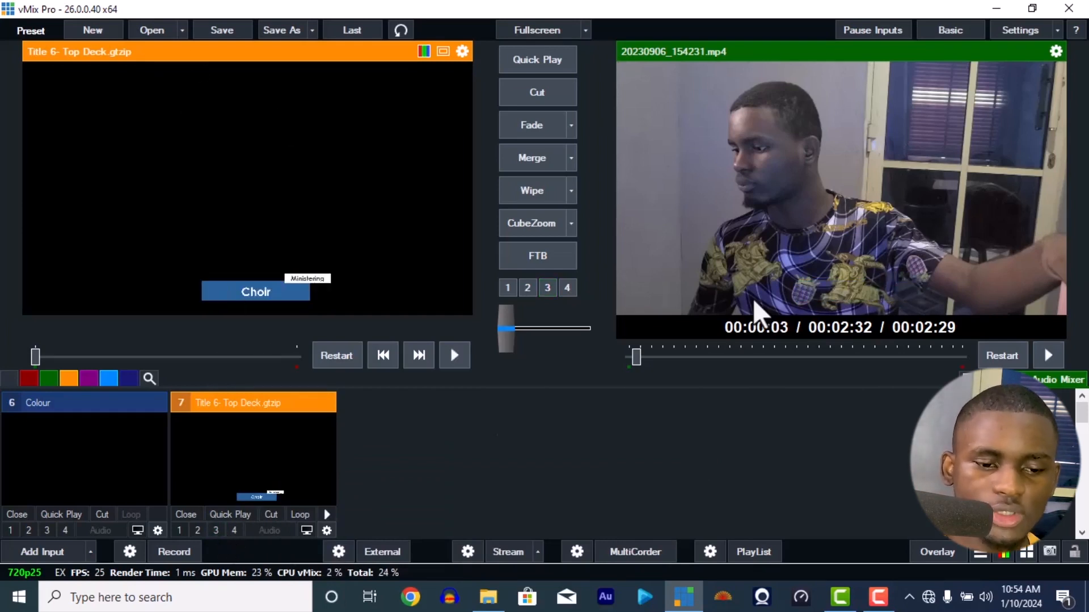
# Preview the title in overlay 3 and increase the font size of its Choir headline in the title editor.
pyautogui.click(216, 529)
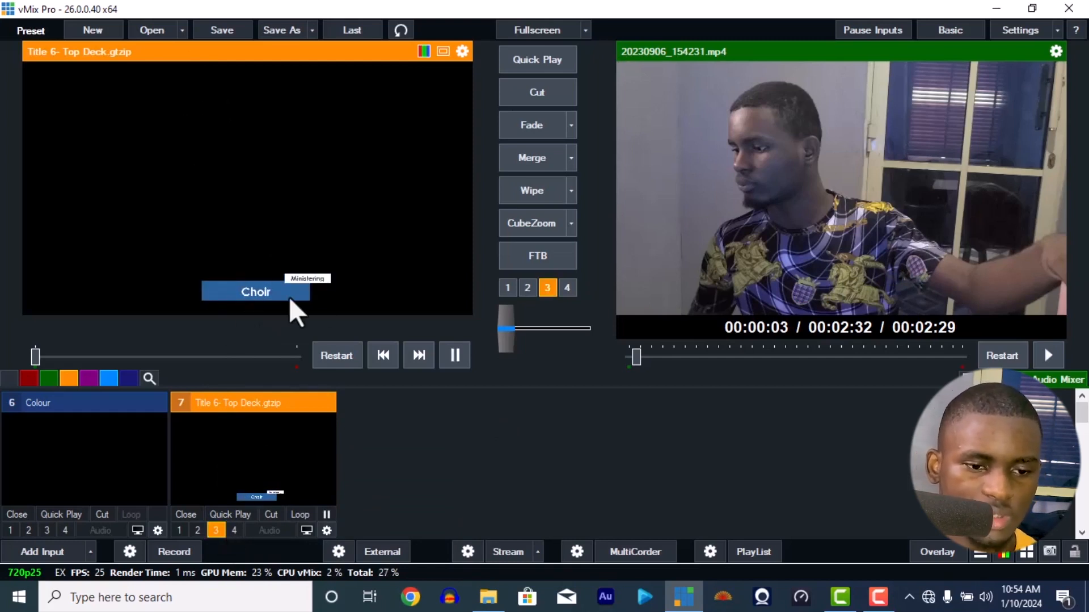
pyautogui.rightClick(253, 485)
pyautogui.click(294, 458)
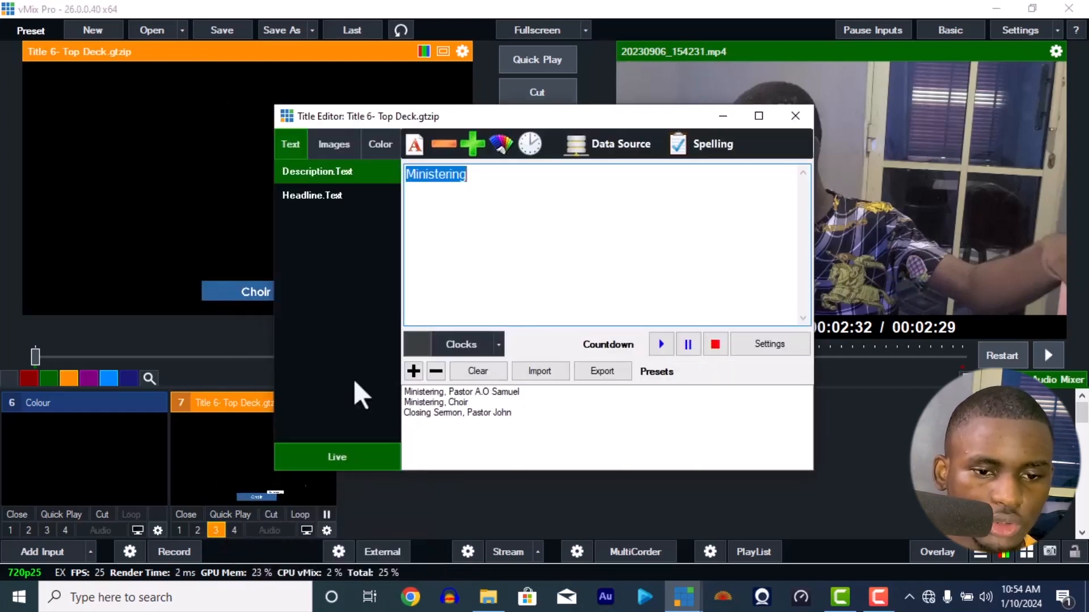
pyautogui.moveTo(477, 120); pyautogui.dragTo(612, 112)
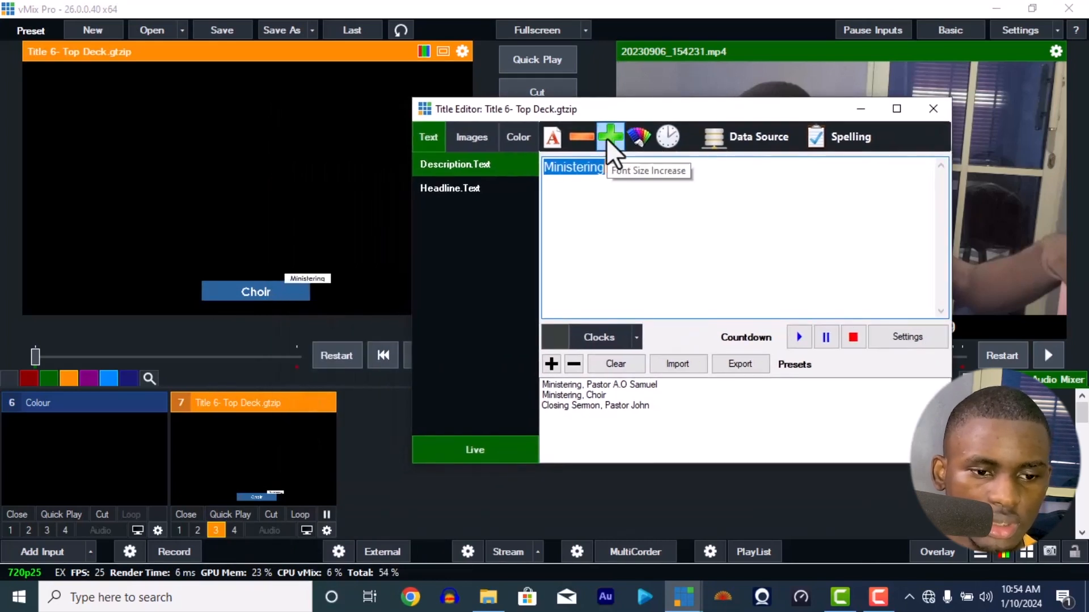
pyautogui.click(475, 189)
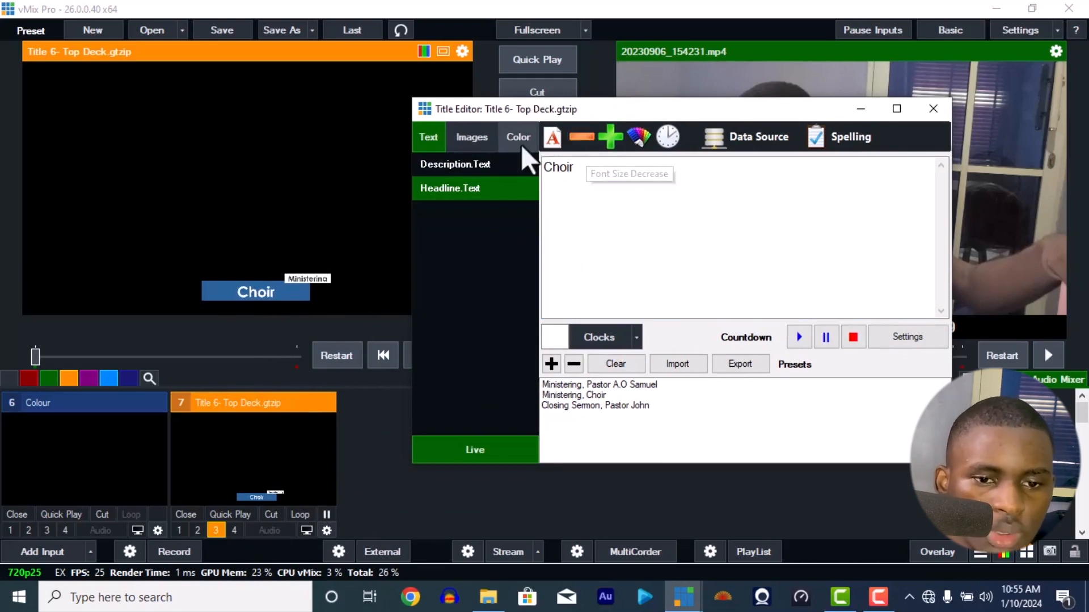
# Try a larger font size for the title's Ministering description text and reduce it again.
pyautogui.click(486, 163)
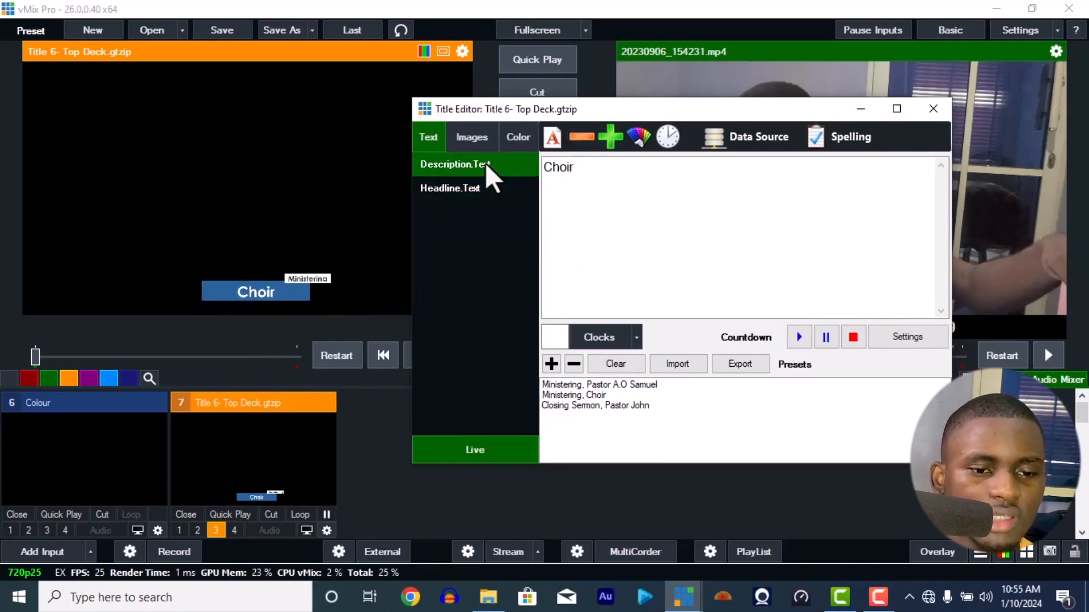
pyautogui.click(610, 141)
pyautogui.click(608, 139)
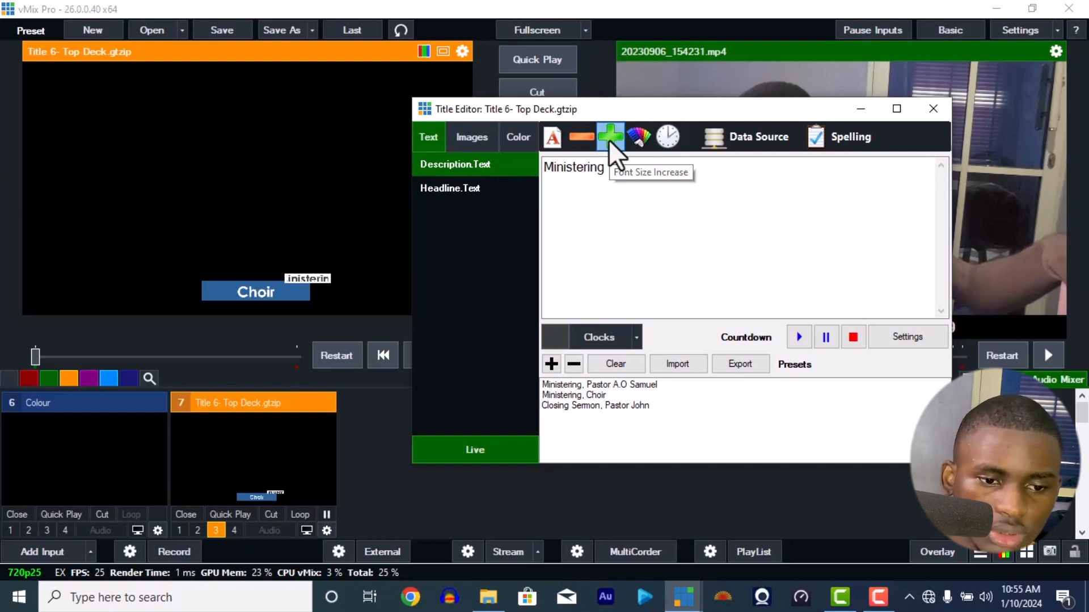
pyautogui.click(577, 140)
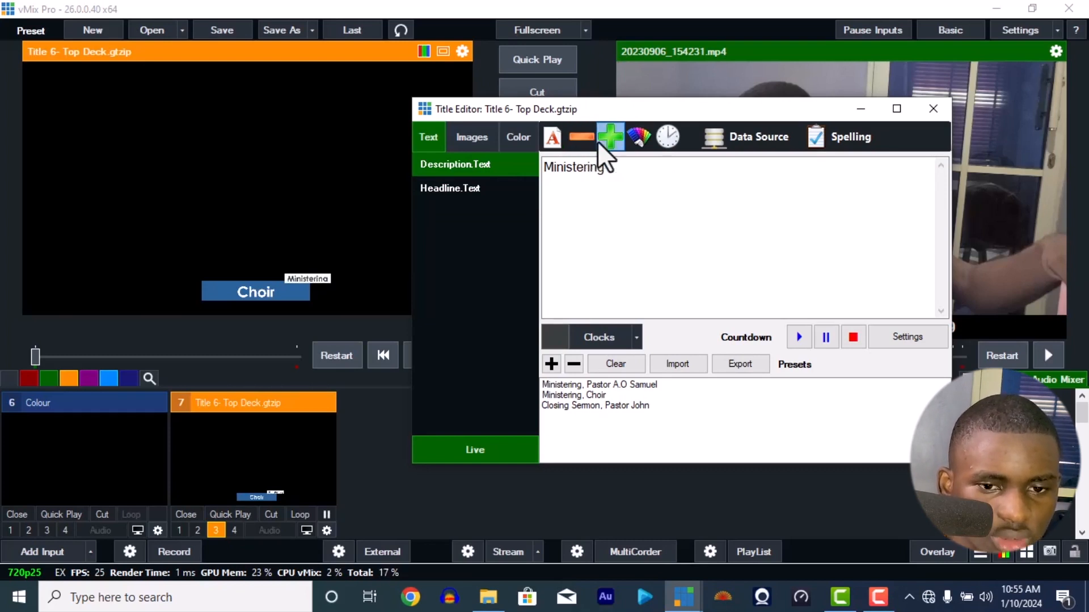
# Change the Choir headline's font to Broadway with the SemiLight weight.
pyautogui.click(514, 185)
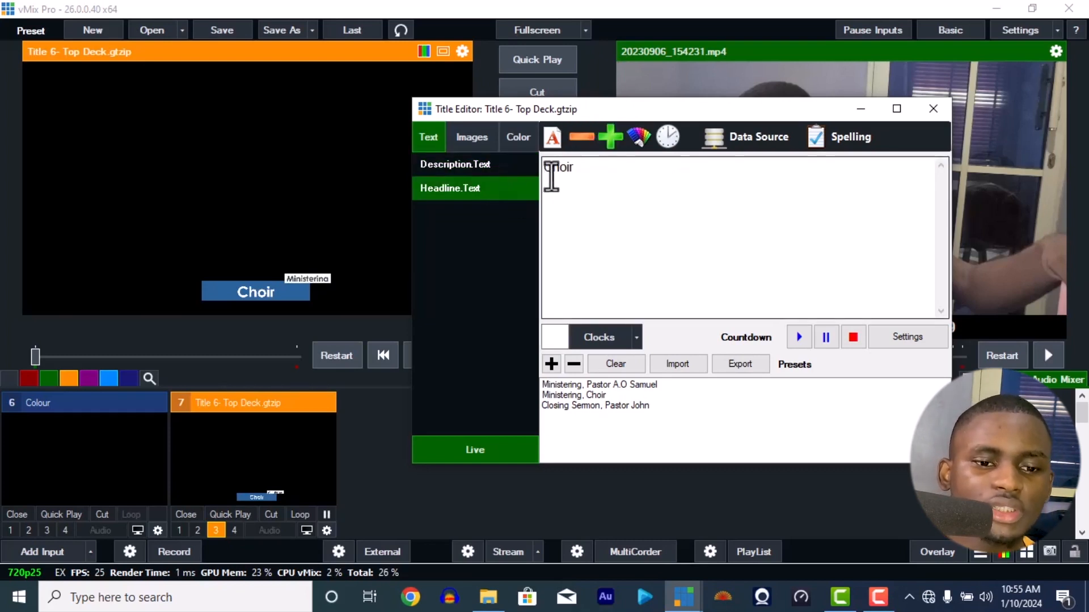
pyautogui.click(552, 139)
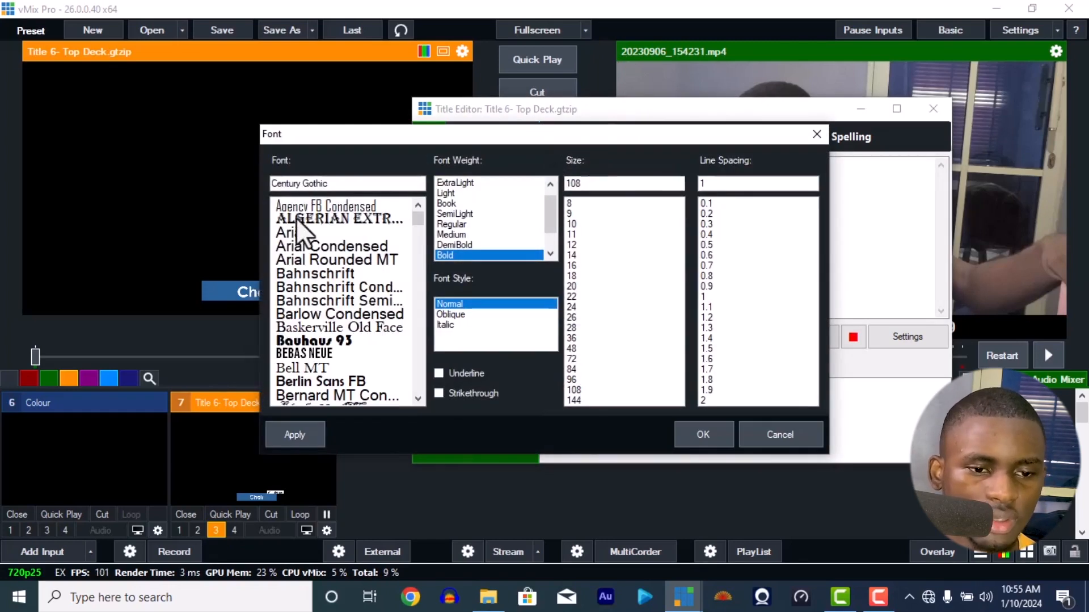
pyautogui.scroll(-6, 323, 233)
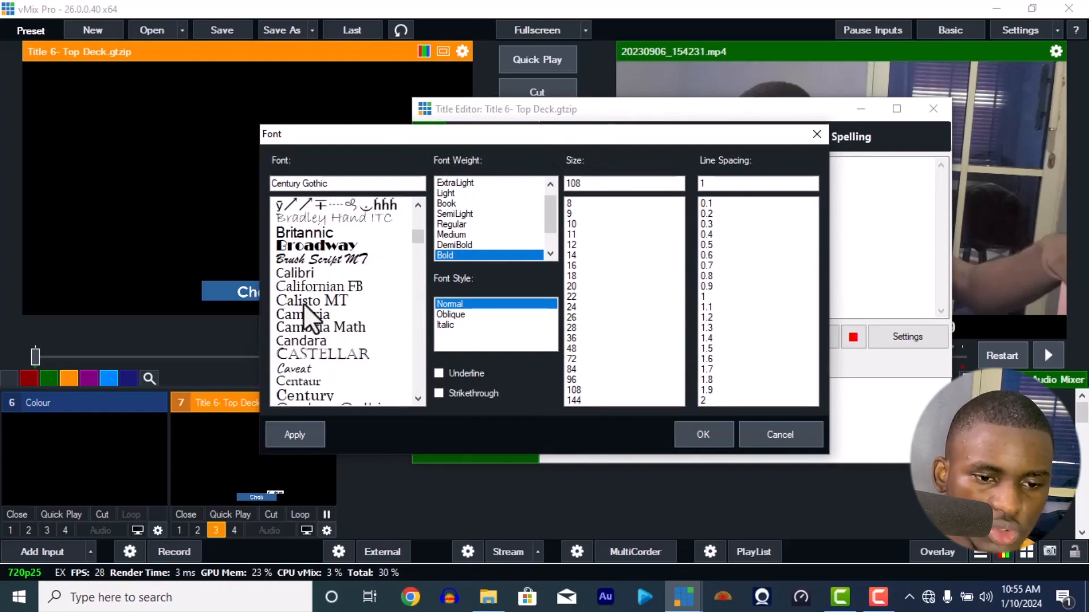
pyautogui.click(355, 246)
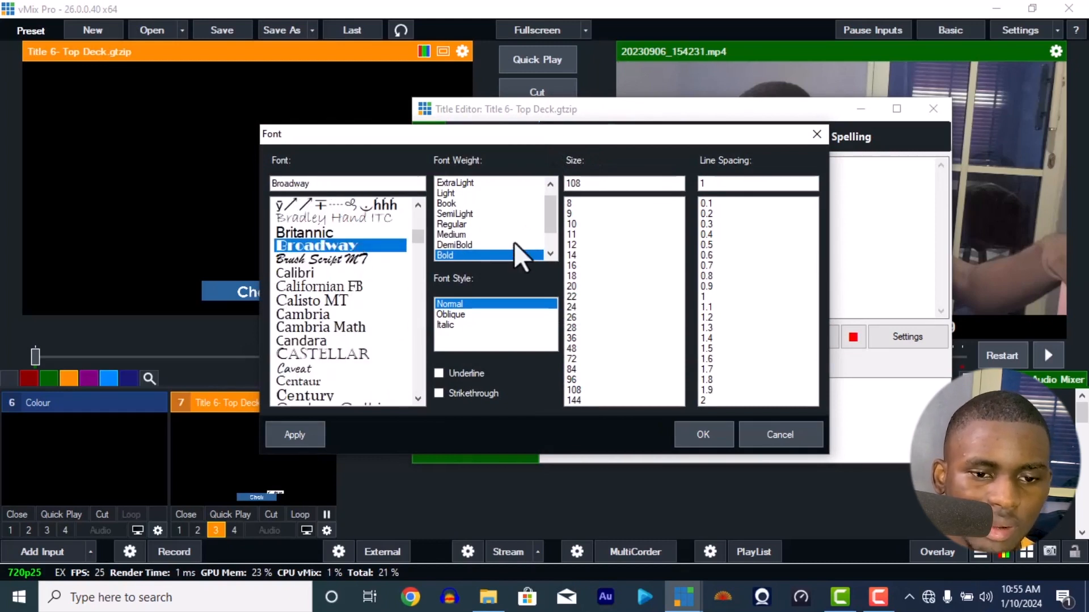
pyautogui.click(475, 214)
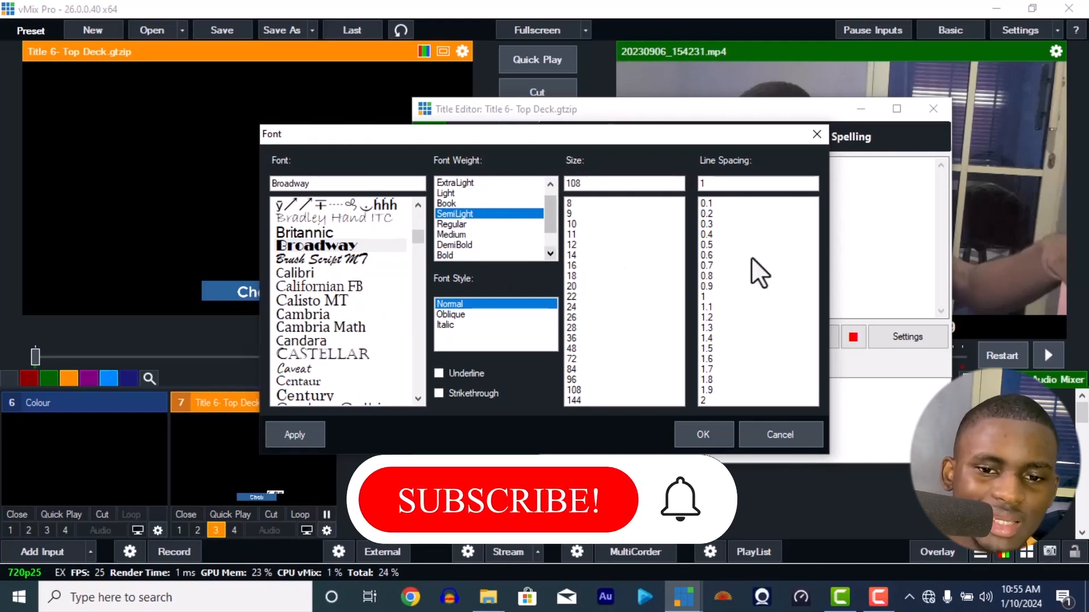
pyautogui.click(703, 434)
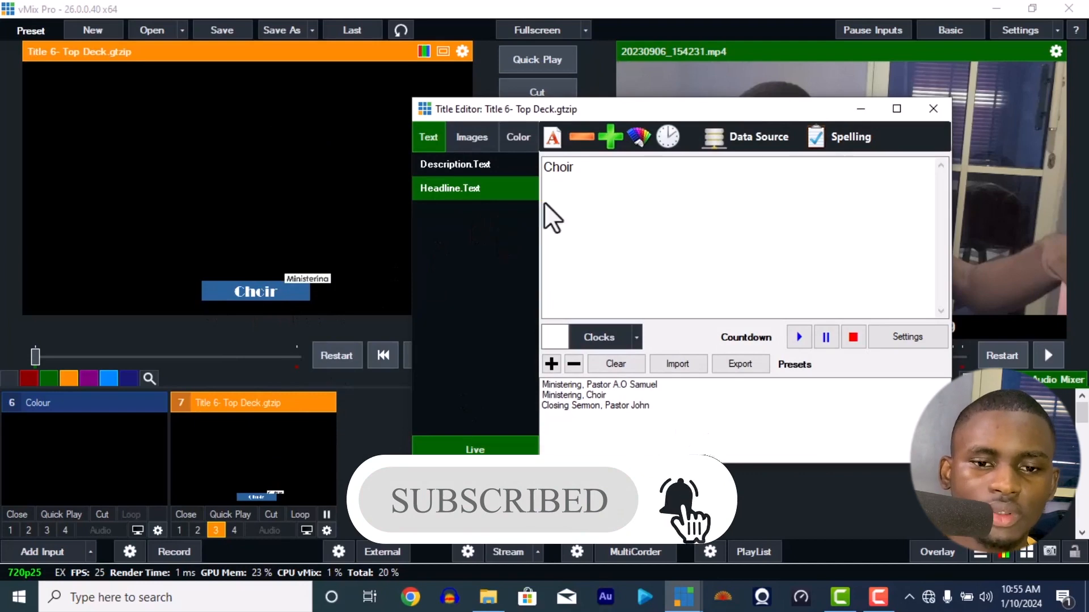
# Set the Choir headline's text colour to orange (FF8000).
pyautogui.click(639, 144)
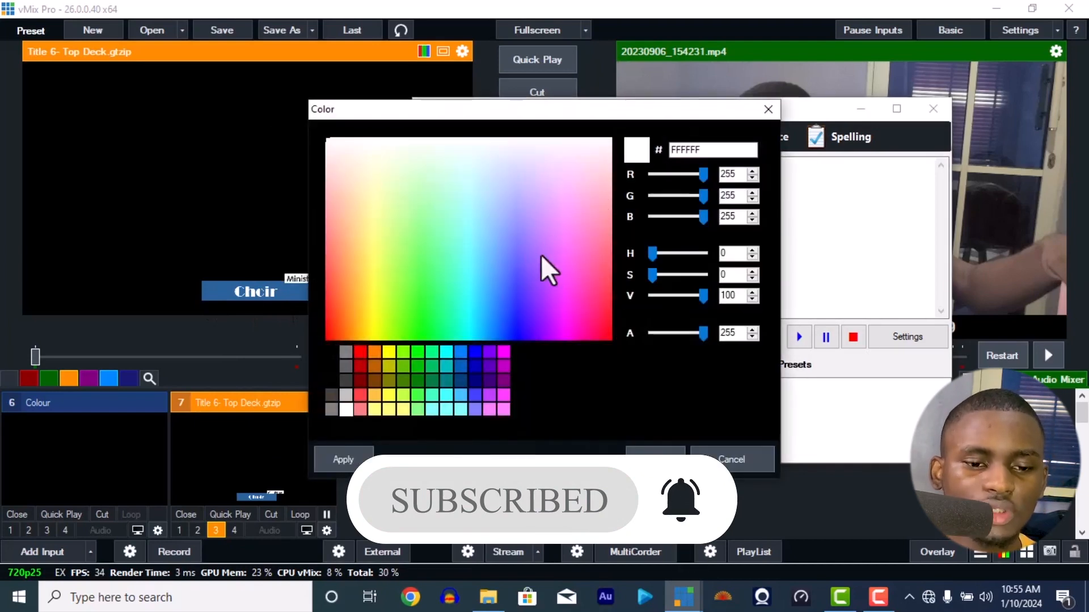
pyautogui.click(371, 353)
pyautogui.click(641, 461)
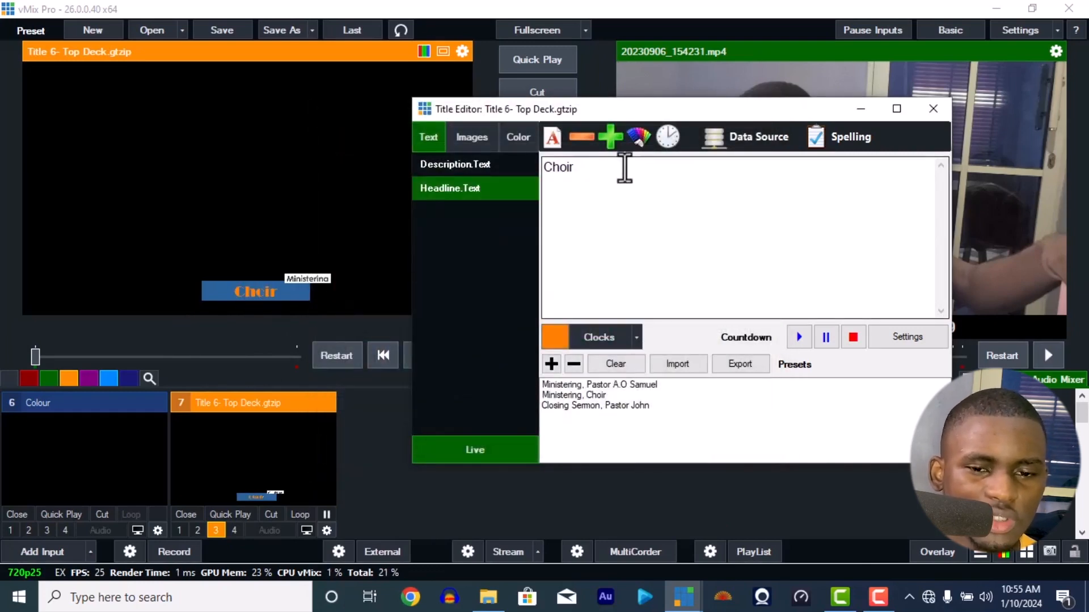
# Set the Choir headline's text colour to red (FF0000) and close the title editor.
pyautogui.click(630, 140)
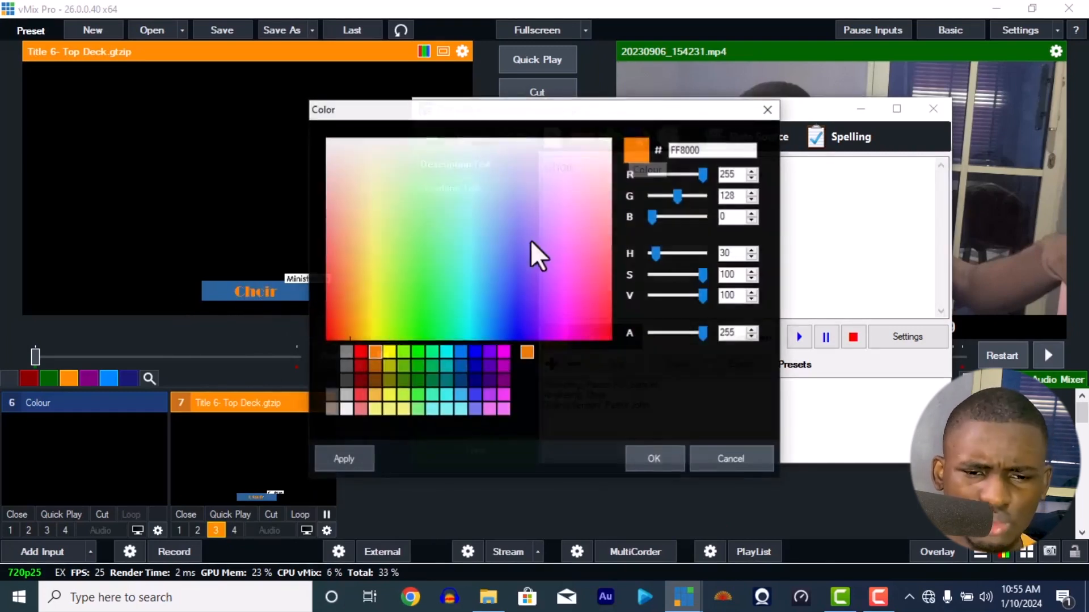
pyautogui.click(416, 352)
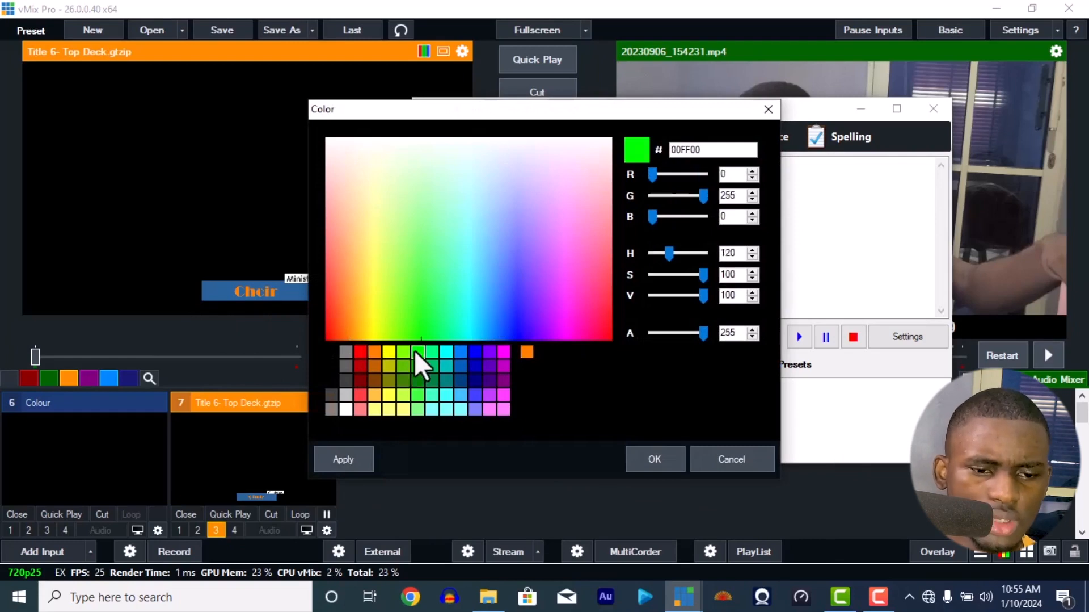
pyautogui.click(361, 353)
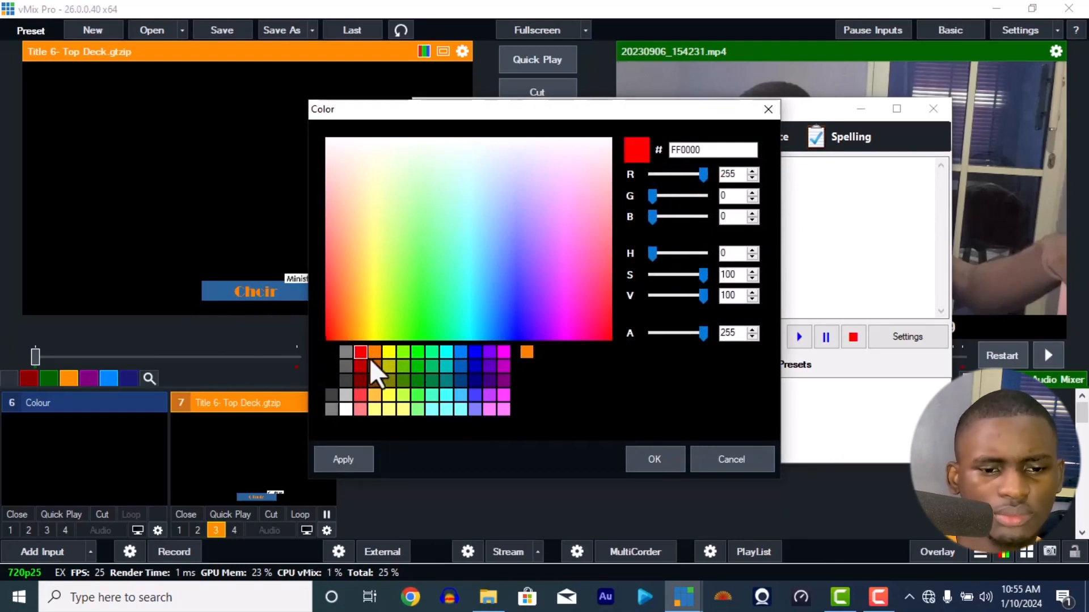
pyautogui.click(658, 457)
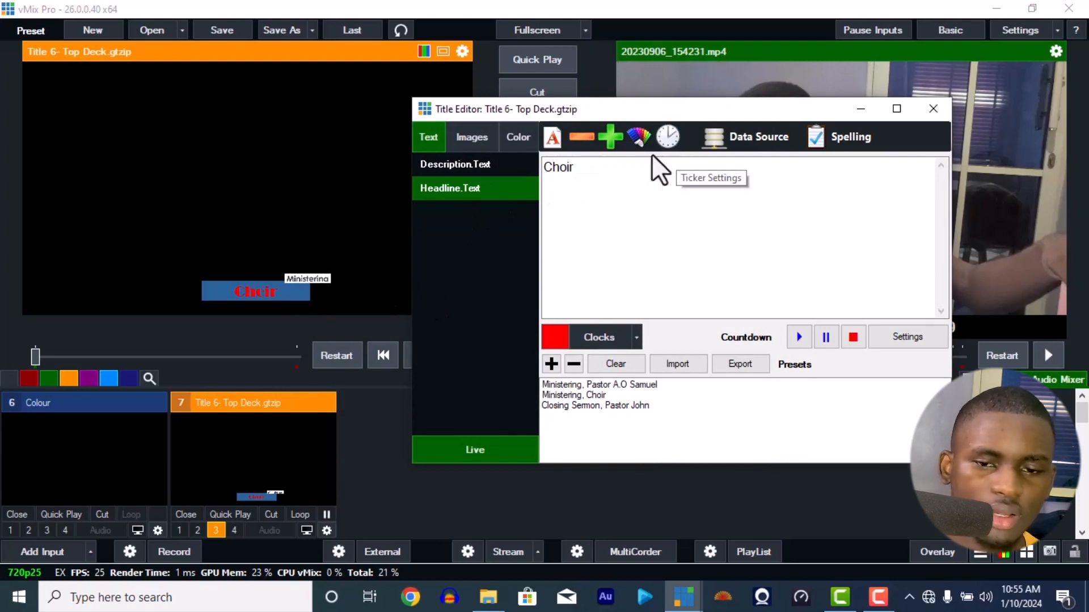
pyautogui.click(933, 109)
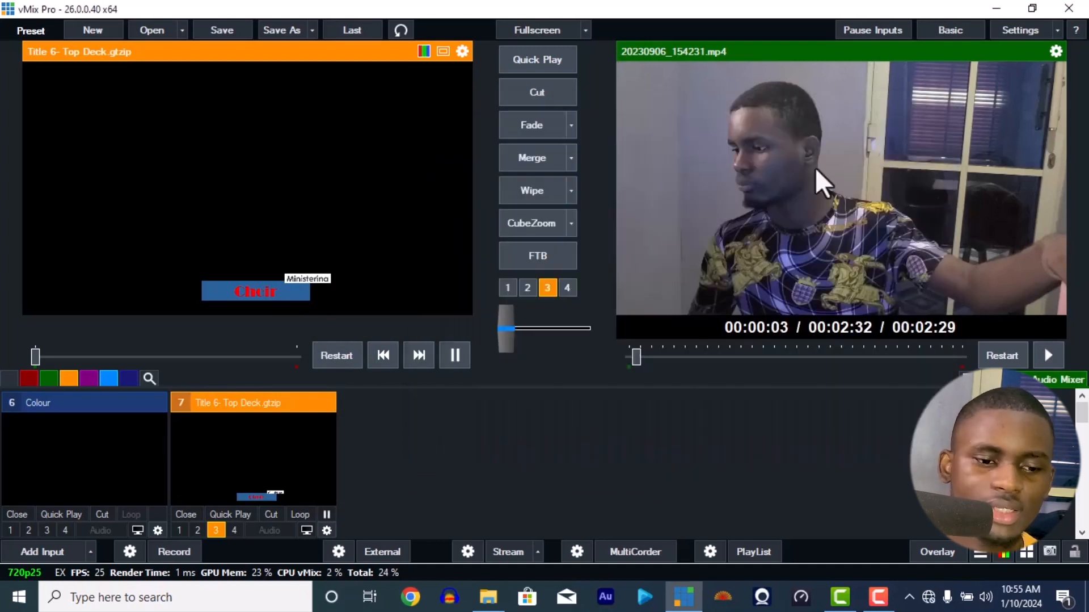
# Browse the GT Ticker title templates and add Ticker 1- Basic Blue as a new input.
pyautogui.click(31, 550)
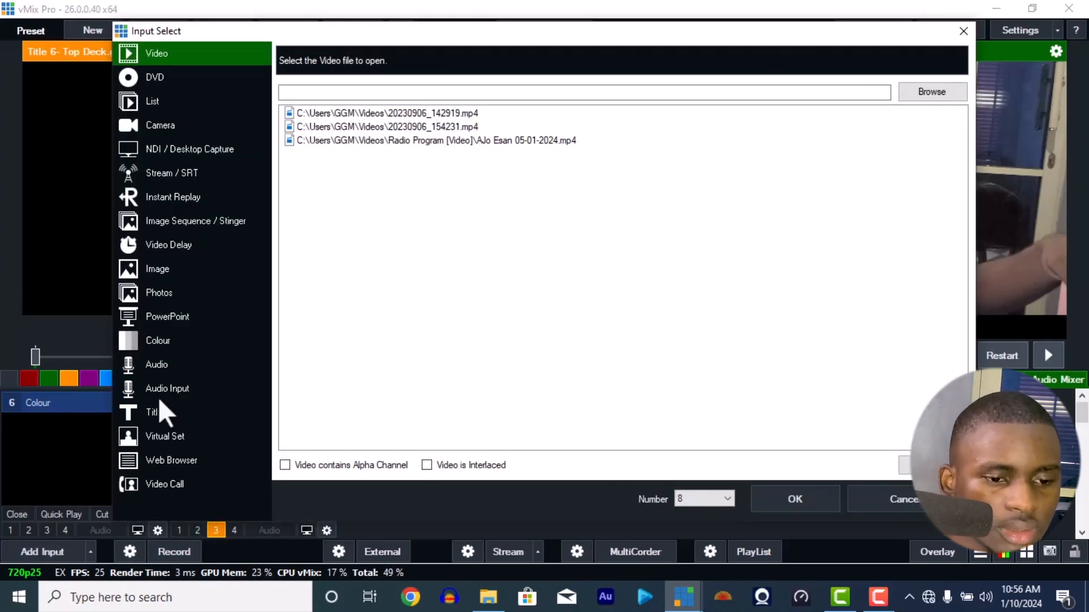
pyautogui.click(173, 411)
pyautogui.scroll(-6, 383, 308)
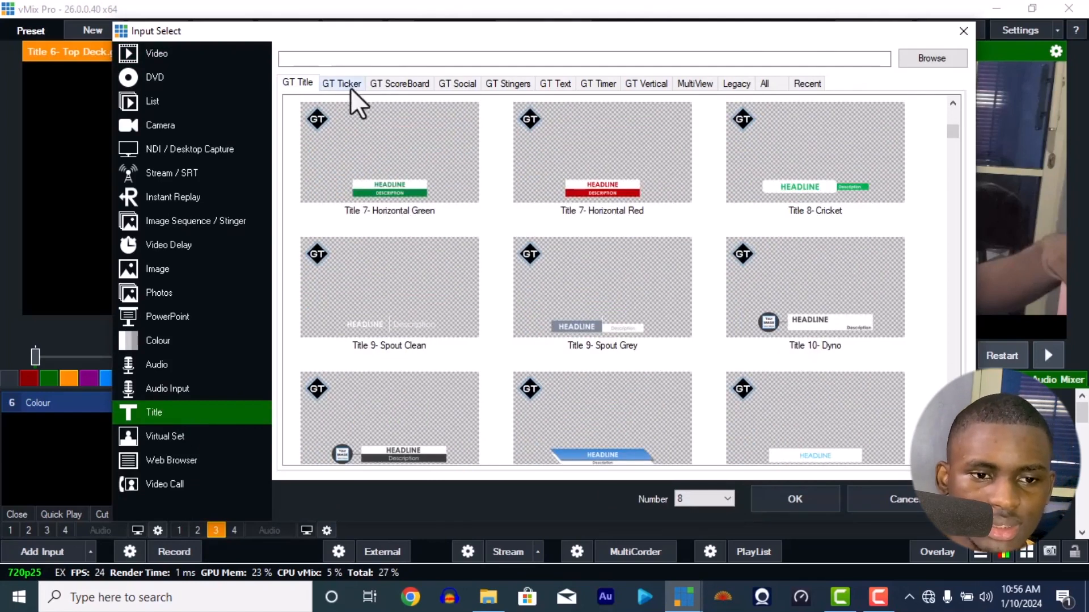
pyautogui.click(350, 85)
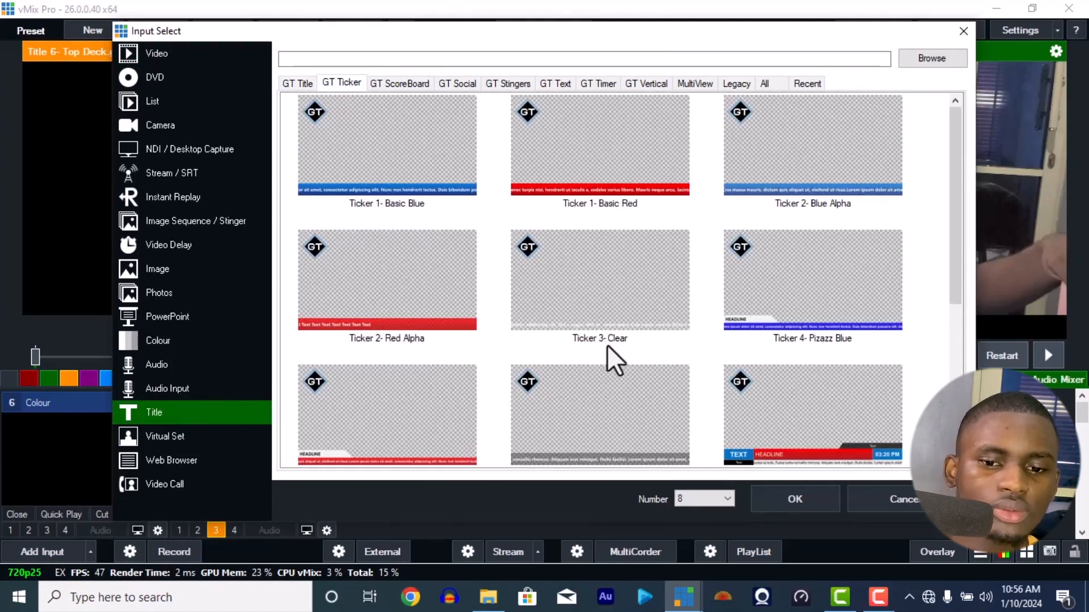
pyautogui.scroll(-3, 828, 261)
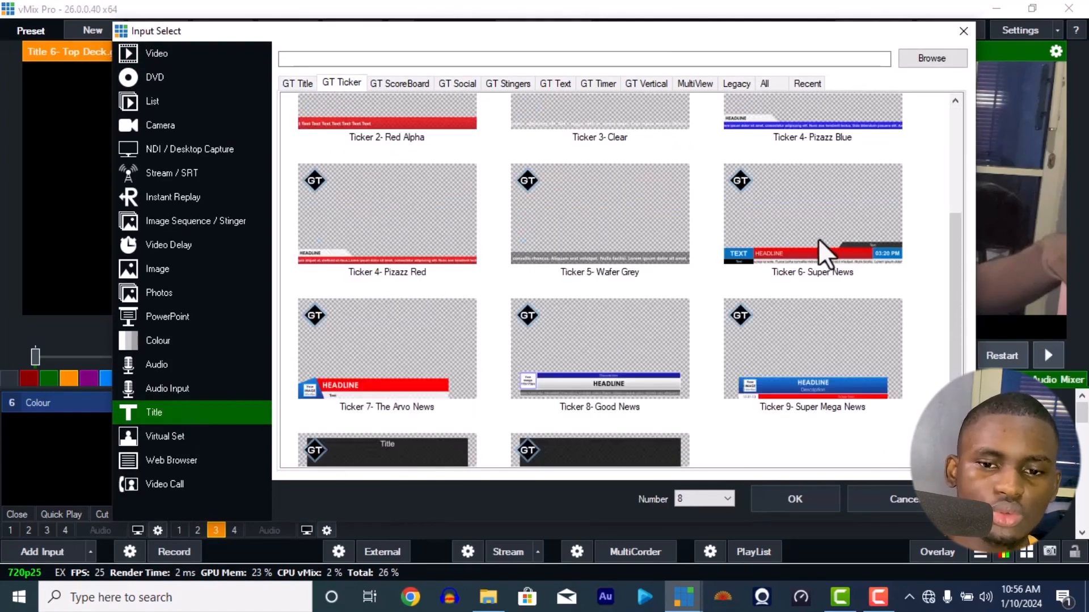
pyautogui.click(821, 239)
pyautogui.scroll(3, 799, 264)
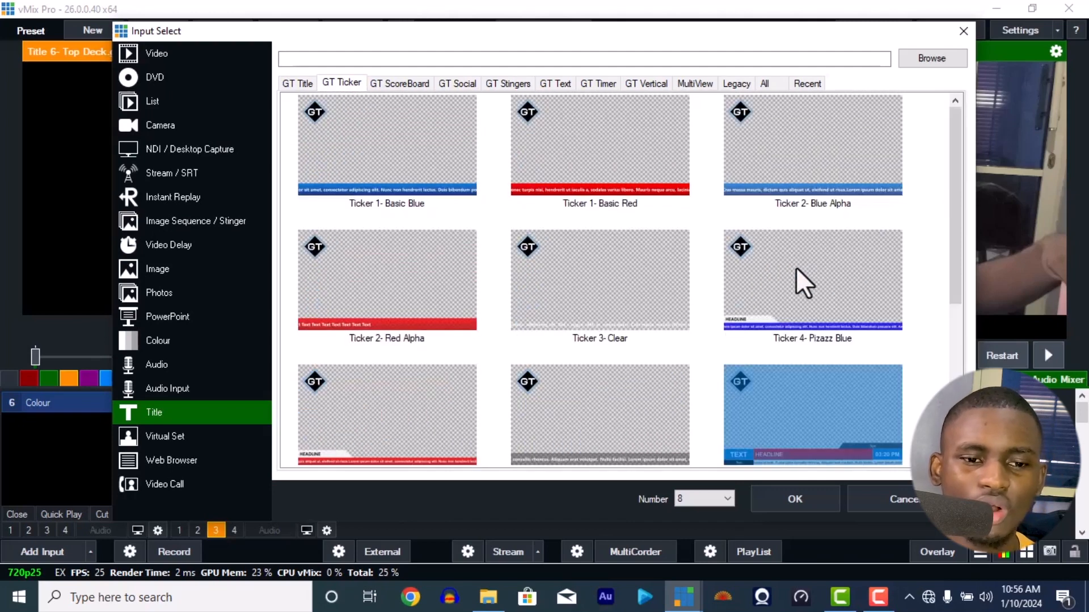
pyautogui.click(466, 180)
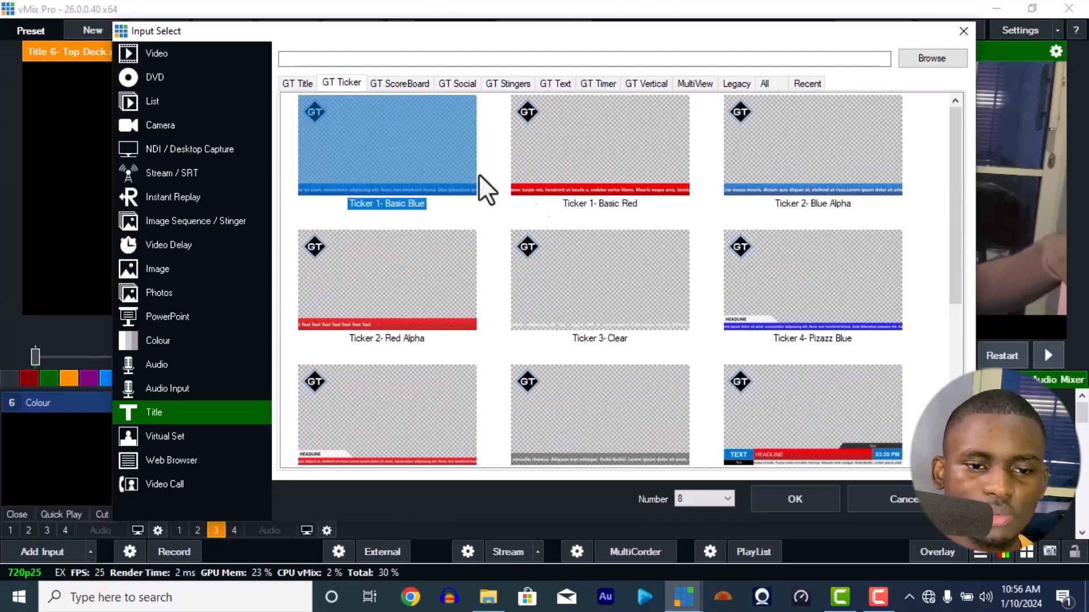
pyautogui.click(763, 499)
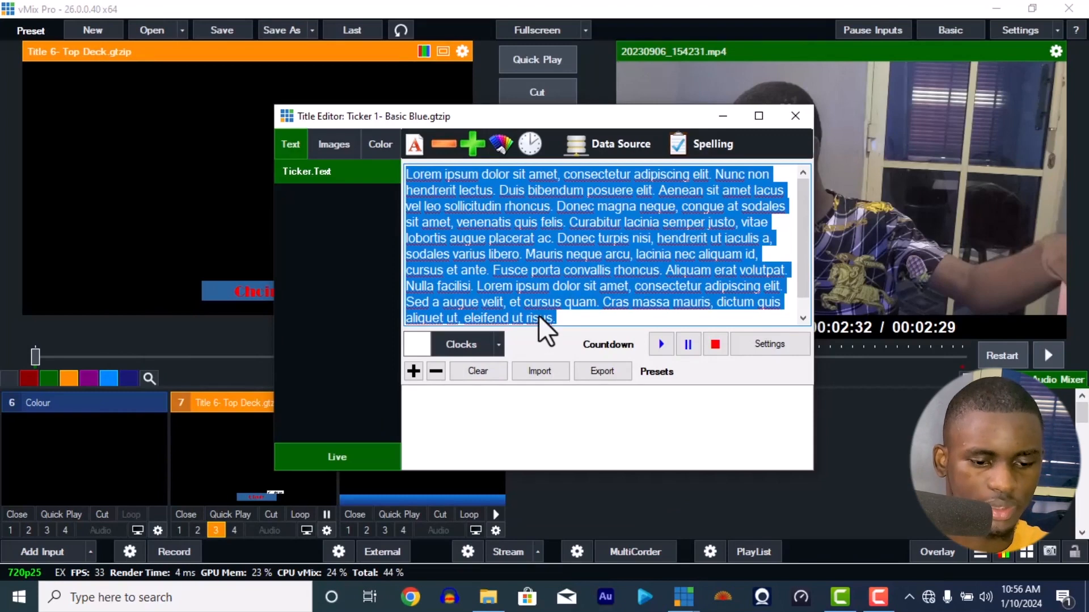
# Replace the ticker text with "Anosilivhonk jevnldknnwe;ekdvnm em;ebk.lmbdvk jpg aogj;og jga;gj' jpgjgdj;bir" and show the ticker over the live output in overlay 3.
pyautogui.write("Anosilivhonk jevnldknnwe;ekdvnm em;ebk.lmbdvk jpg aogj;og  jga;gj' jpgjgdj;bir")
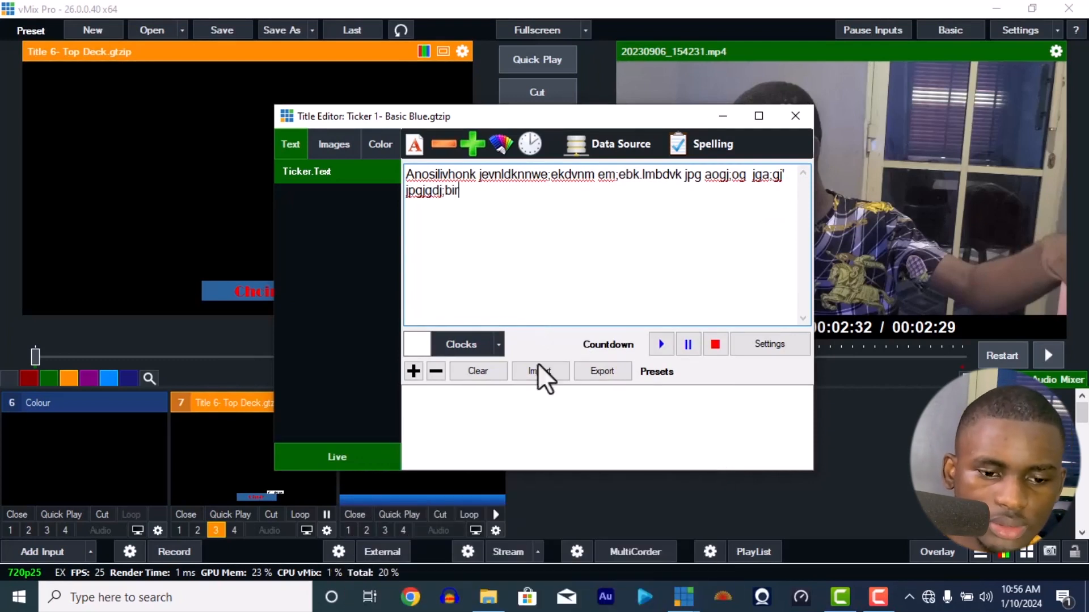
pyautogui.click(385, 529)
pyautogui.moveTo(528, 106); pyautogui.dragTo(272, 83)
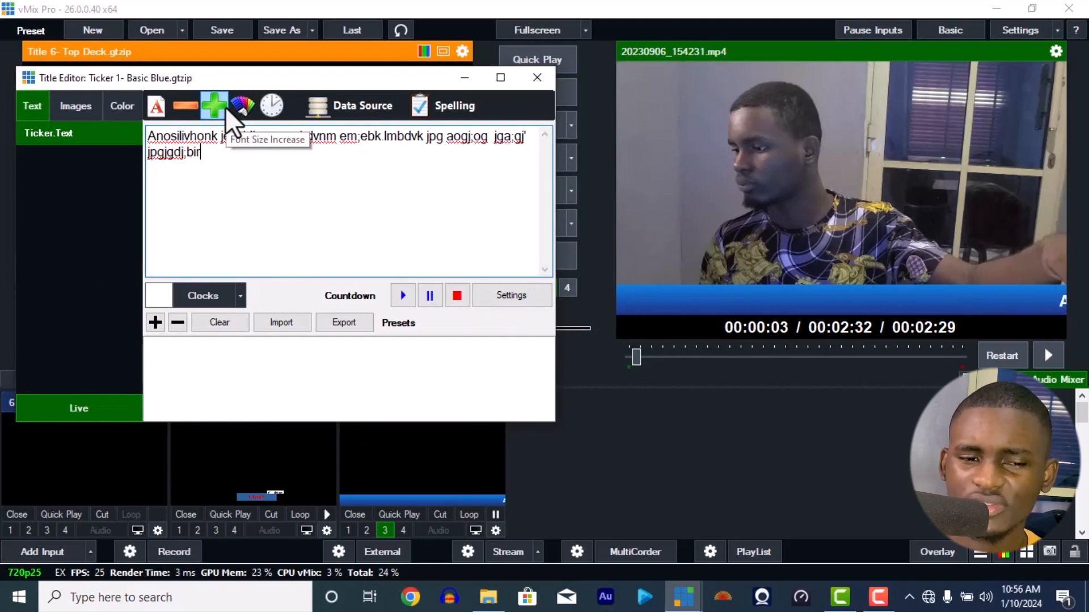
# Take the ticker off the live output and preview it in overlay 3, keeping its editor clear of the preview.
pyautogui.moveTo(250, 76); pyautogui.dragTo(466, 53)
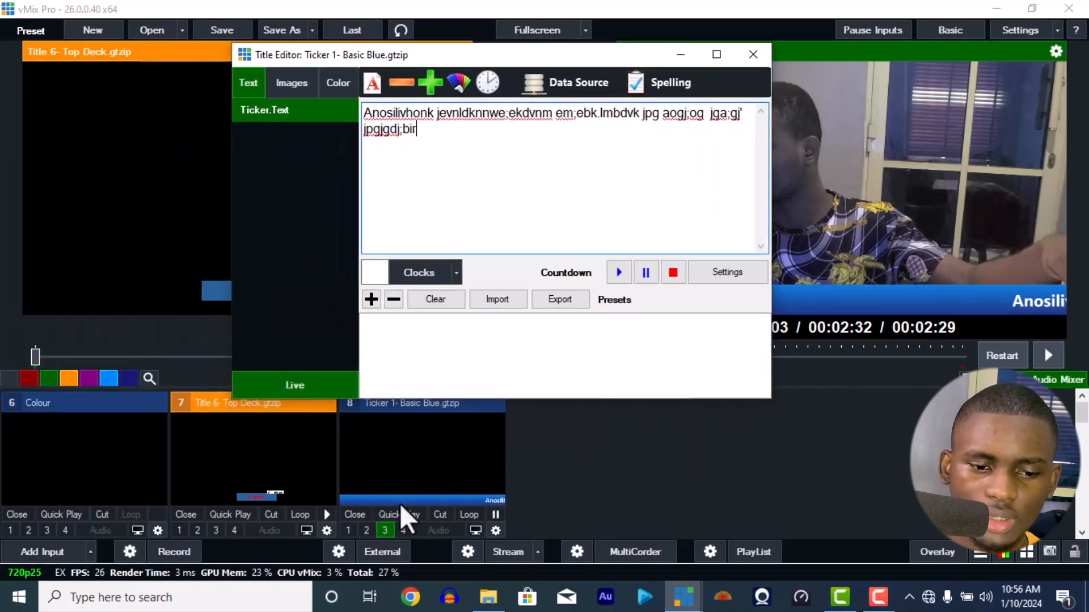
pyautogui.click(384, 531)
pyautogui.click(383, 532)
pyautogui.moveTo(532, 54); pyautogui.dragTo(827, 94)
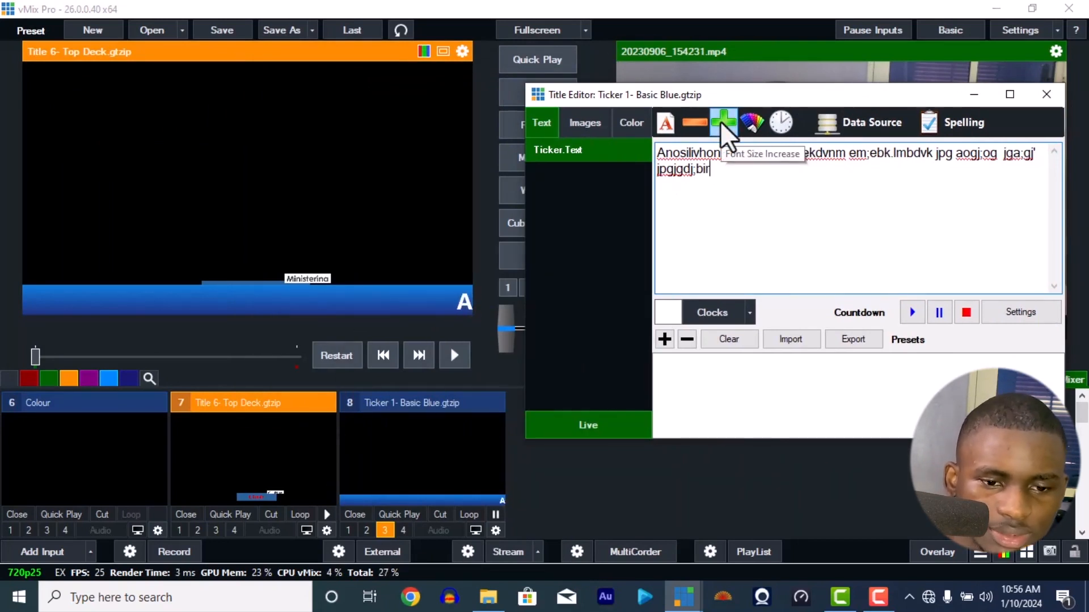
# Set the ticker's scrolling speed to 12.
pyautogui.click(780, 122)
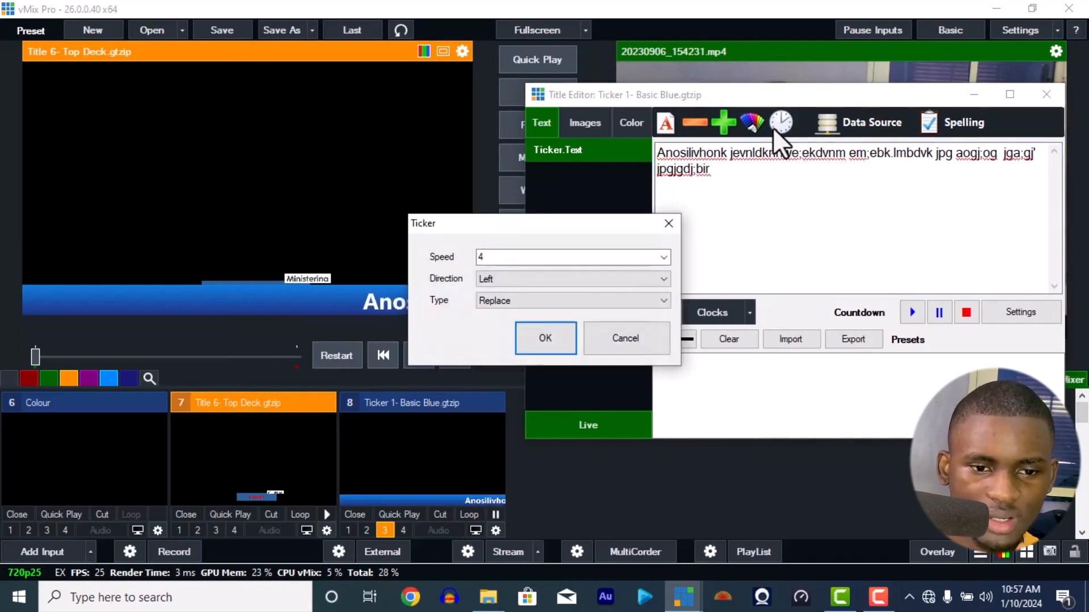
pyautogui.click(663, 257)
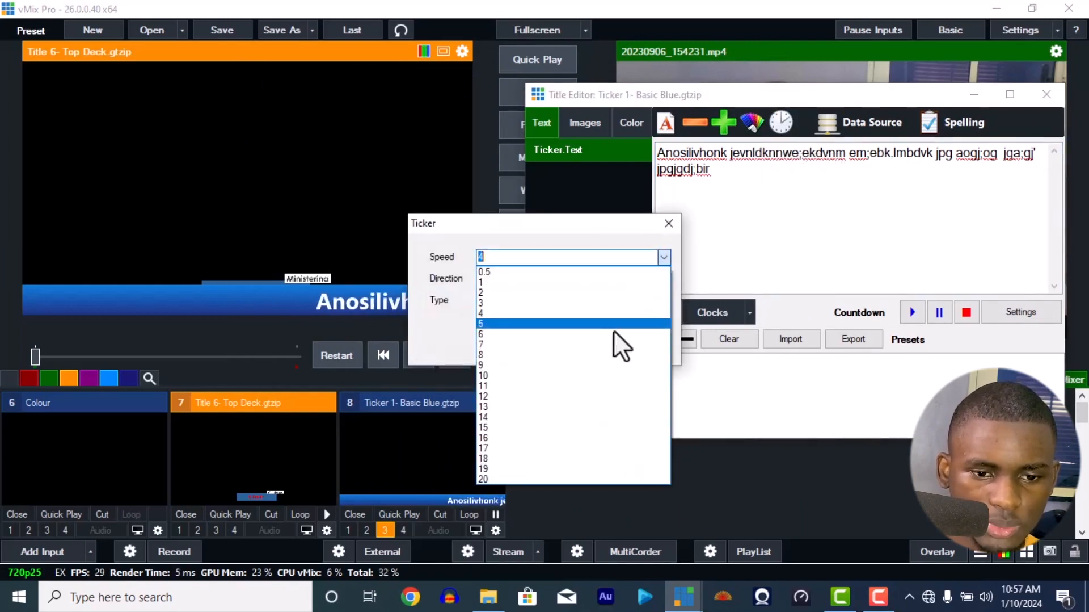
pyautogui.click(596, 399)
pyautogui.click(545, 330)
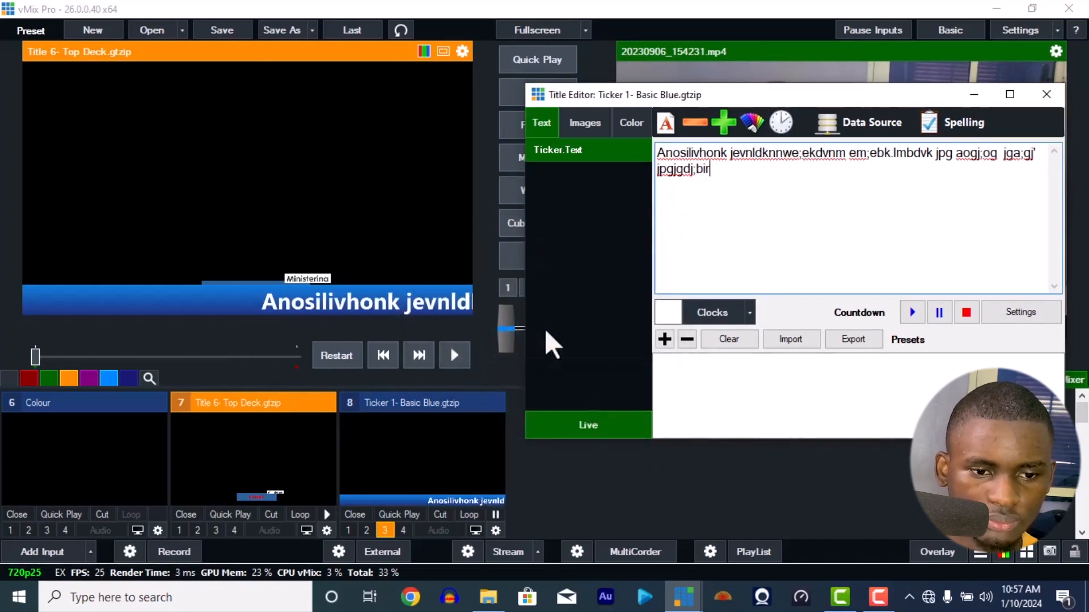
# Set the ticker's scrolling direction to Right.
pyautogui.click(781, 131)
pyautogui.click(615, 284)
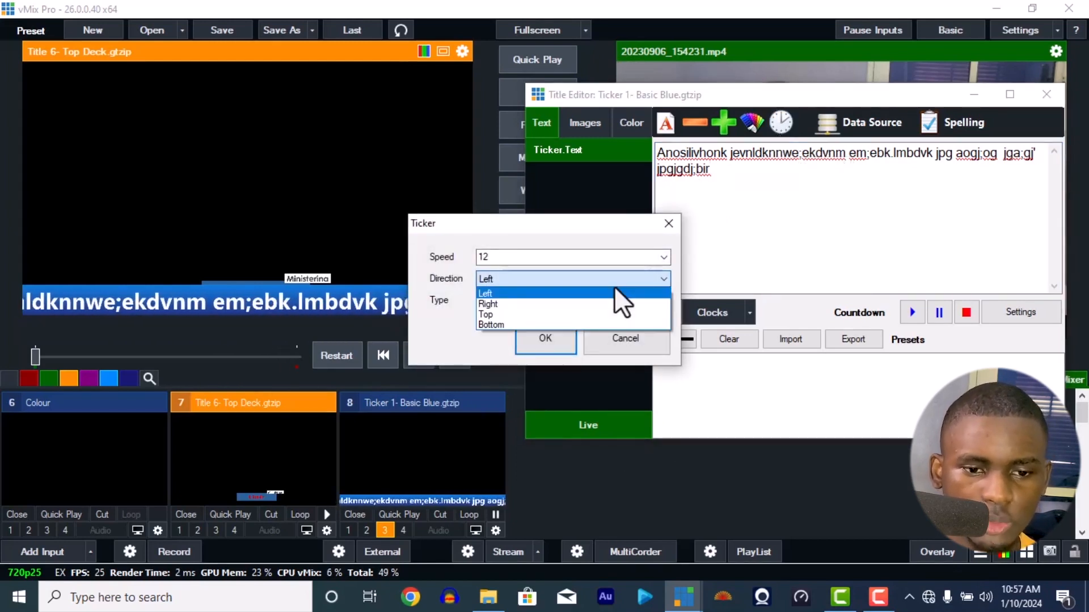
pyautogui.click(603, 304)
pyautogui.click(563, 336)
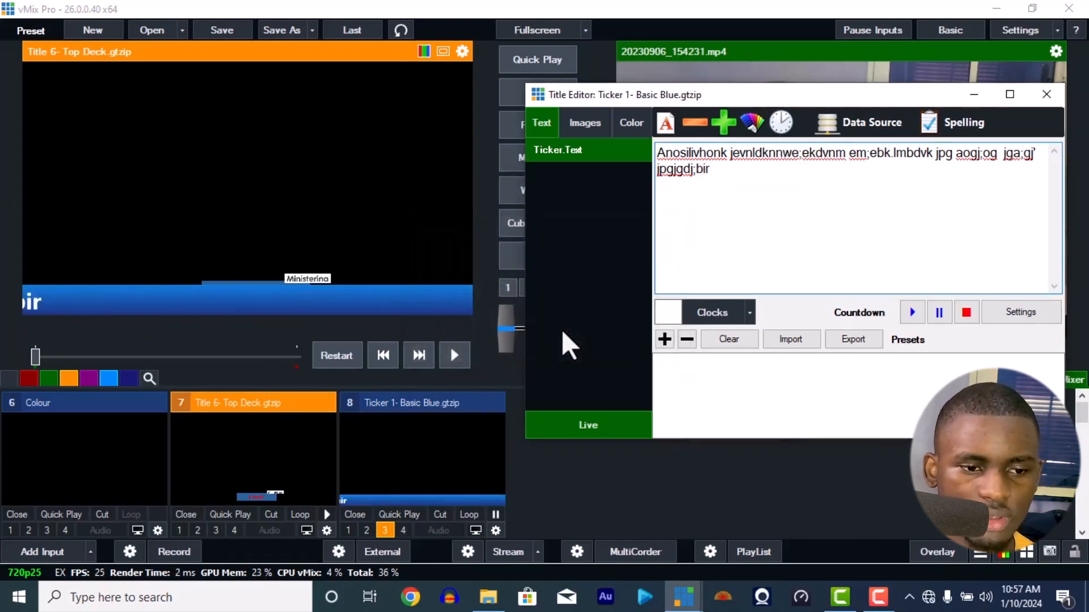
# Set the ticker's scrolling direction back to Left and move the title editor off the live output.
pyautogui.click(782, 124)
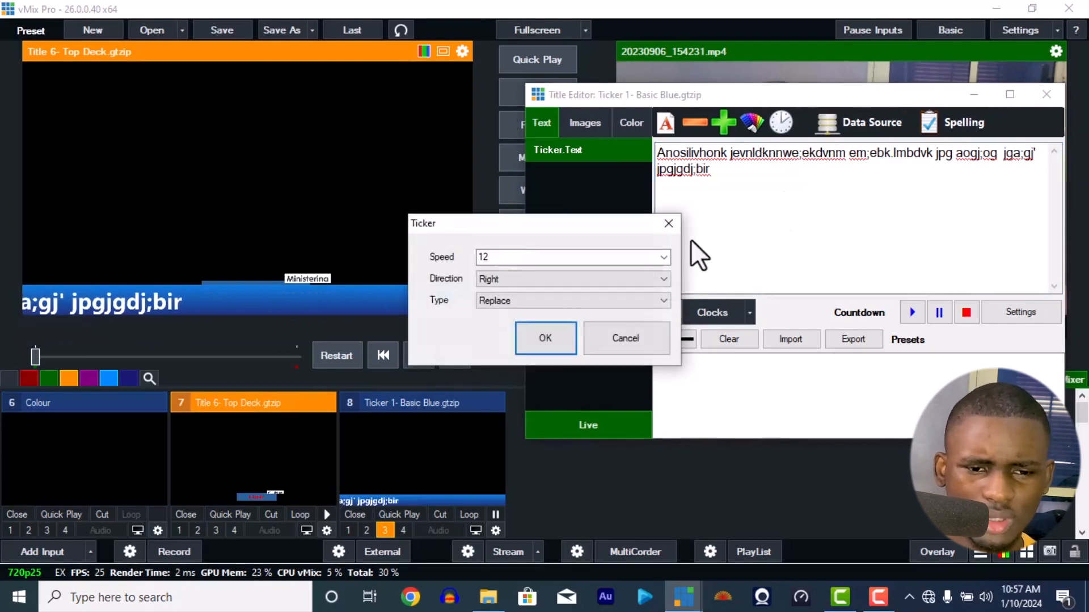
pyautogui.click(614, 278)
pyautogui.click(604, 294)
pyautogui.click(605, 295)
pyautogui.click(602, 298)
pyautogui.click(554, 338)
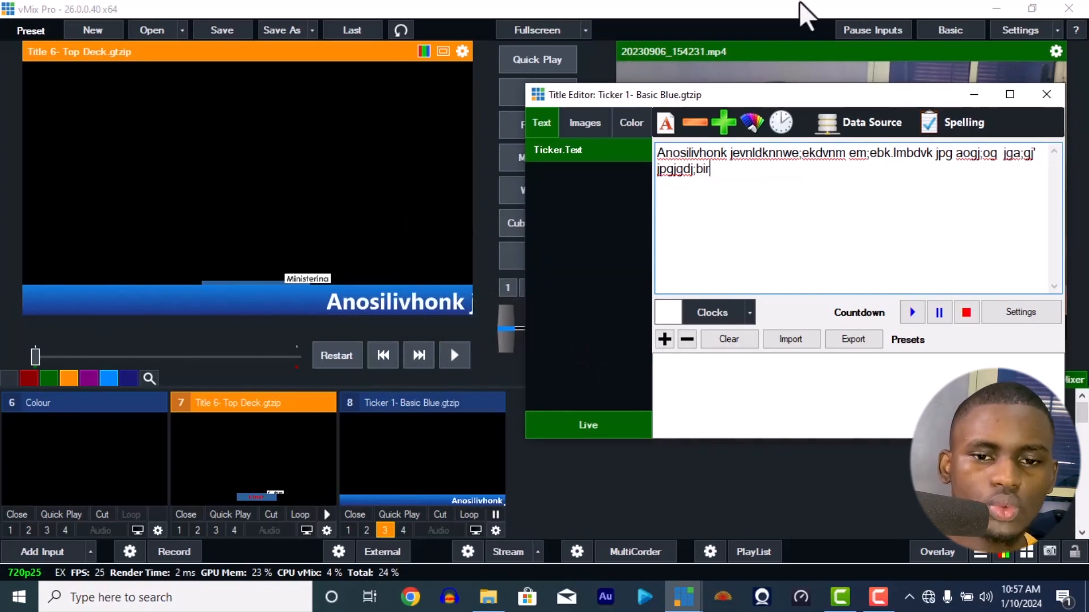
pyautogui.moveTo(784, 104); pyautogui.dragTo(476, 86)
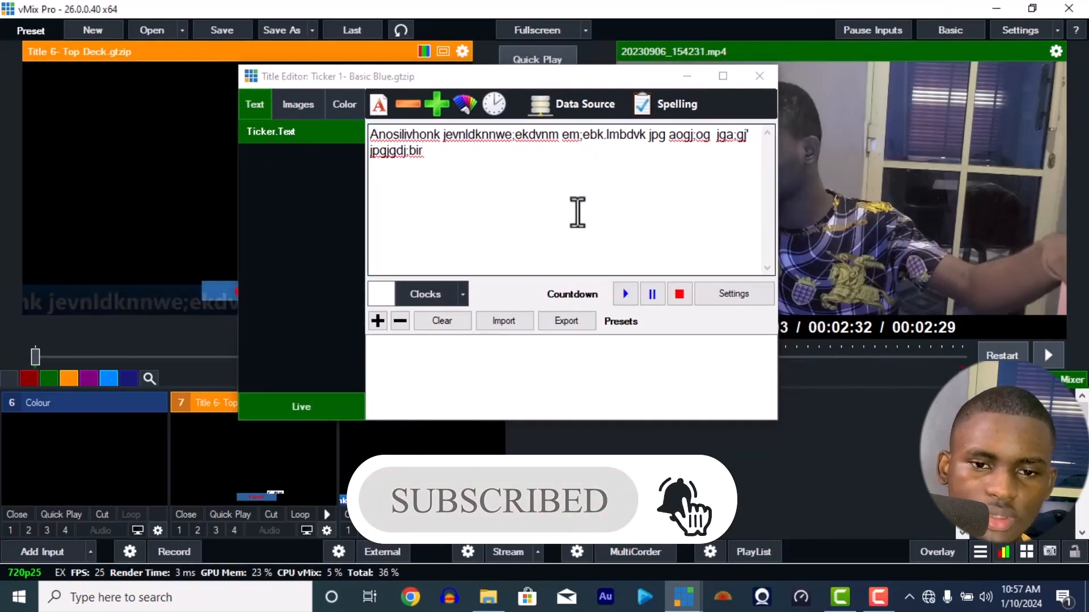
# Close the ticker's editor, show the Top Deck title live in overlay 3, and open its title editor clear of the output.
pyautogui.click(759, 76)
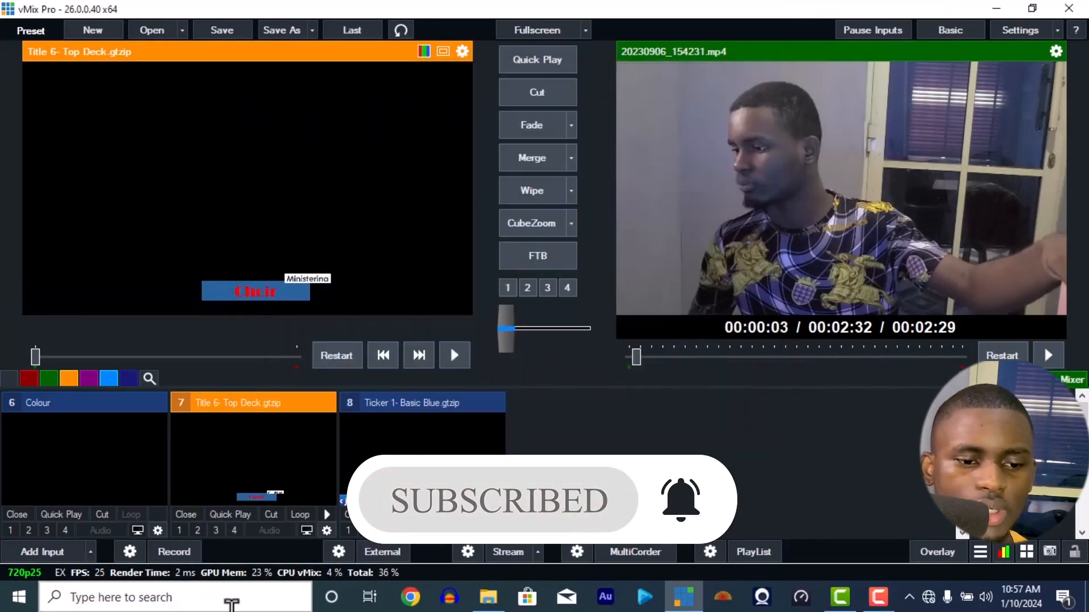
pyautogui.click(223, 529)
pyautogui.rightClick(262, 455)
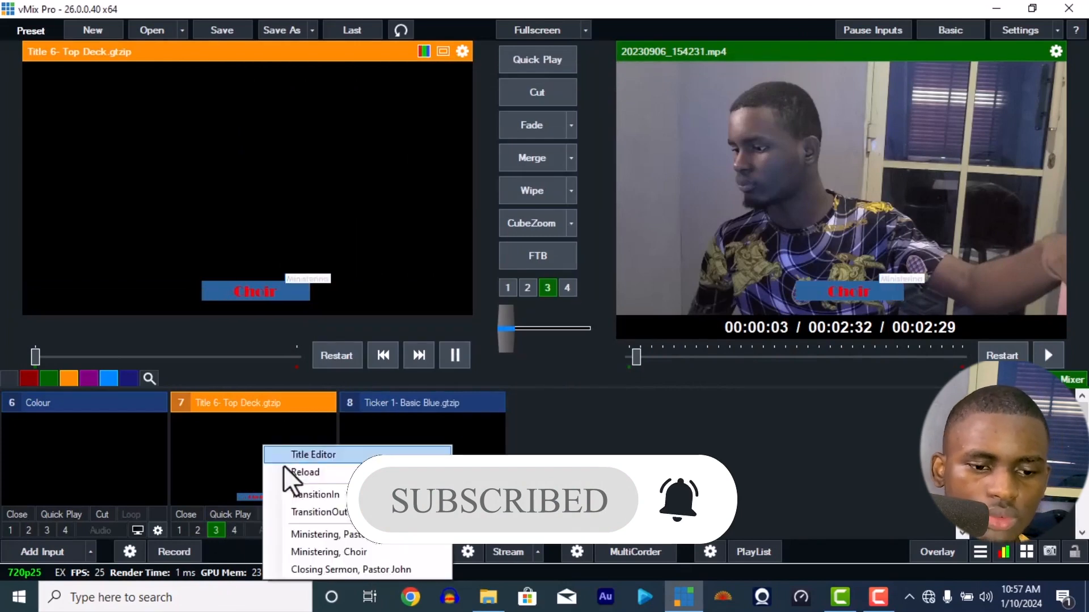
pyautogui.click(286, 453)
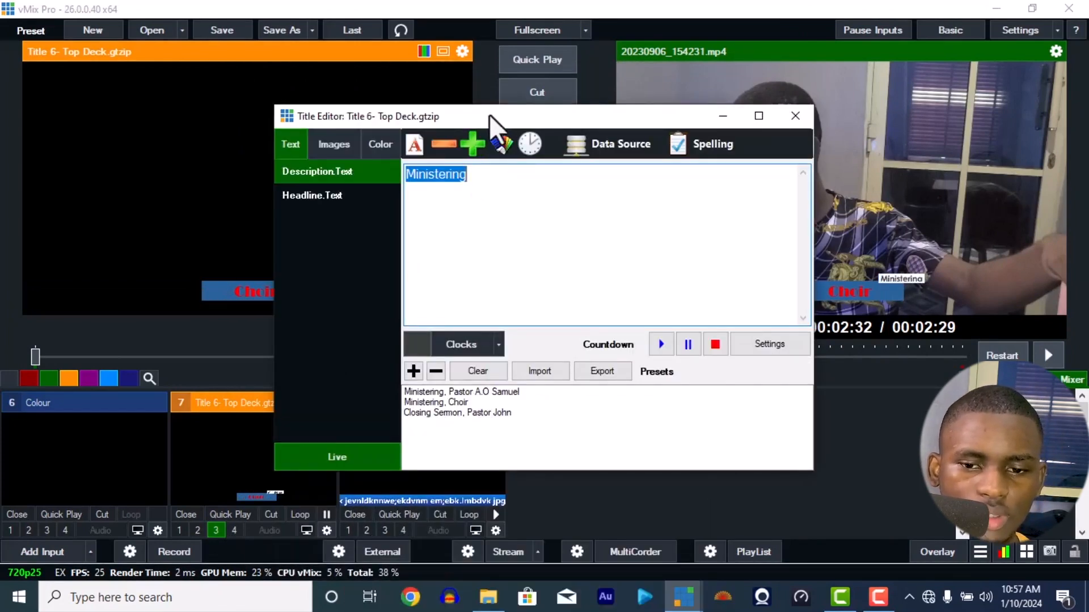
pyautogui.moveTo(491, 118); pyautogui.dragTo(344, 113)
# Try editing the Top Deck title's headline live with the text Choir, and turn off live updating.
pyautogui.click(244, 190)
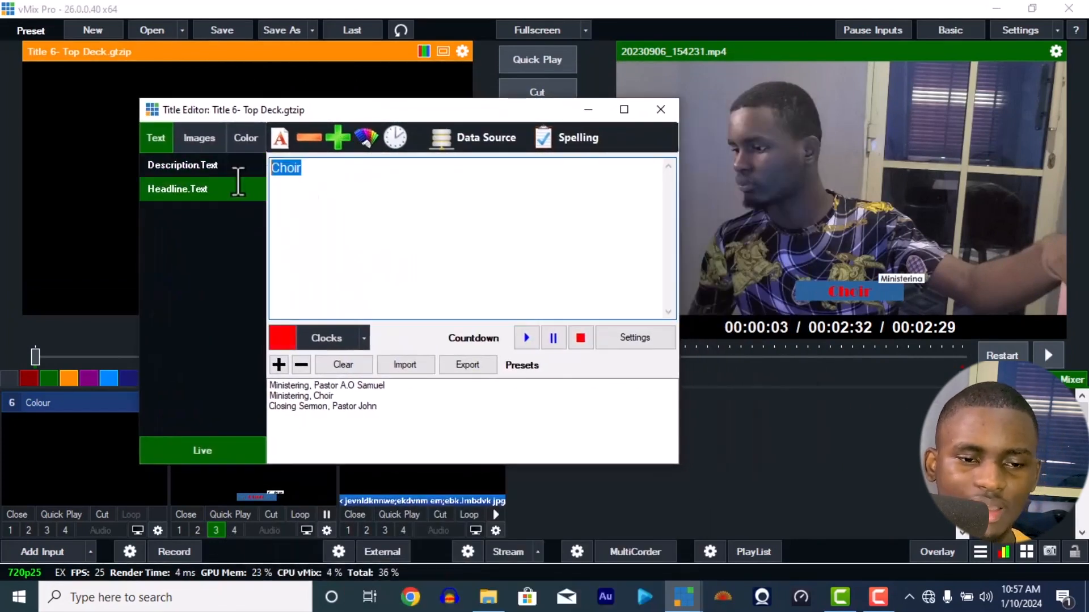
pyautogui.press('BackSpace')
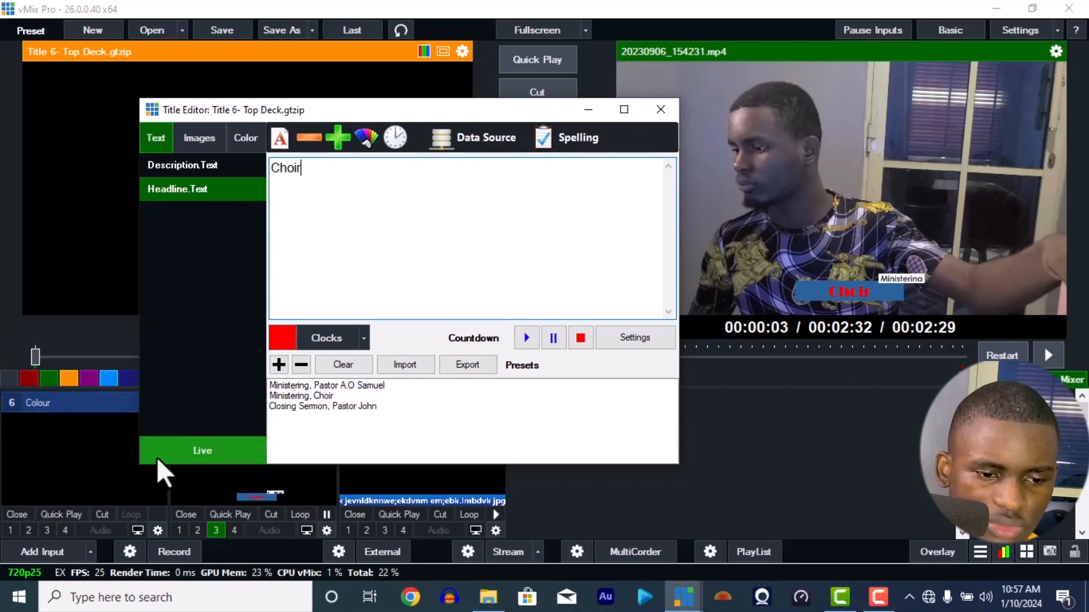
pyautogui.click(212, 447)
# Replace the headline with the minister's abbreviated title and name, and send it to the output by turning live updating back on.
pyautogui.doubleClick(287, 240)
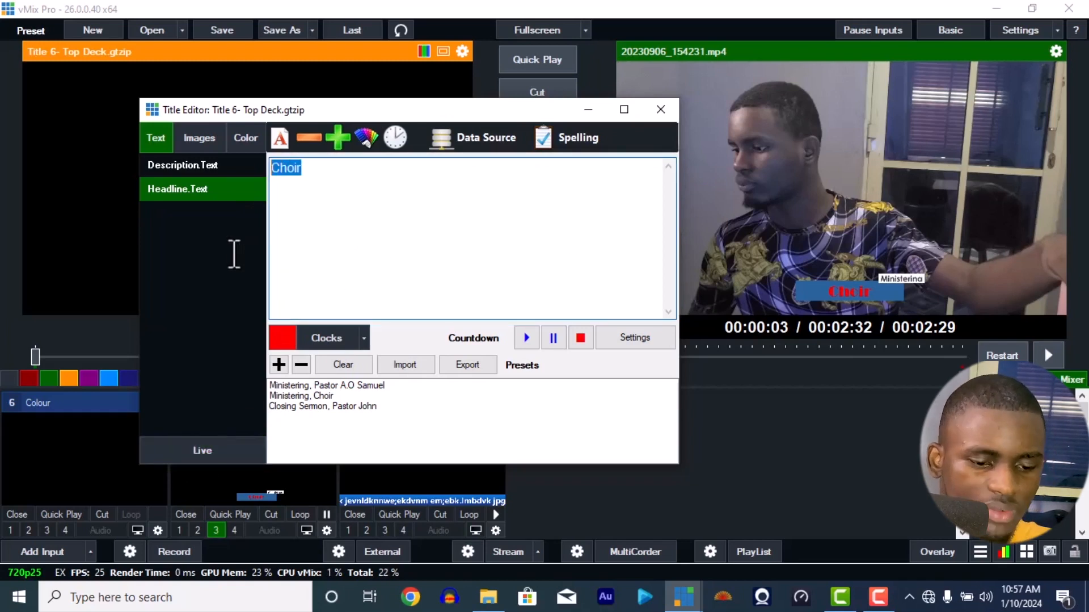
pyautogui.write('C')
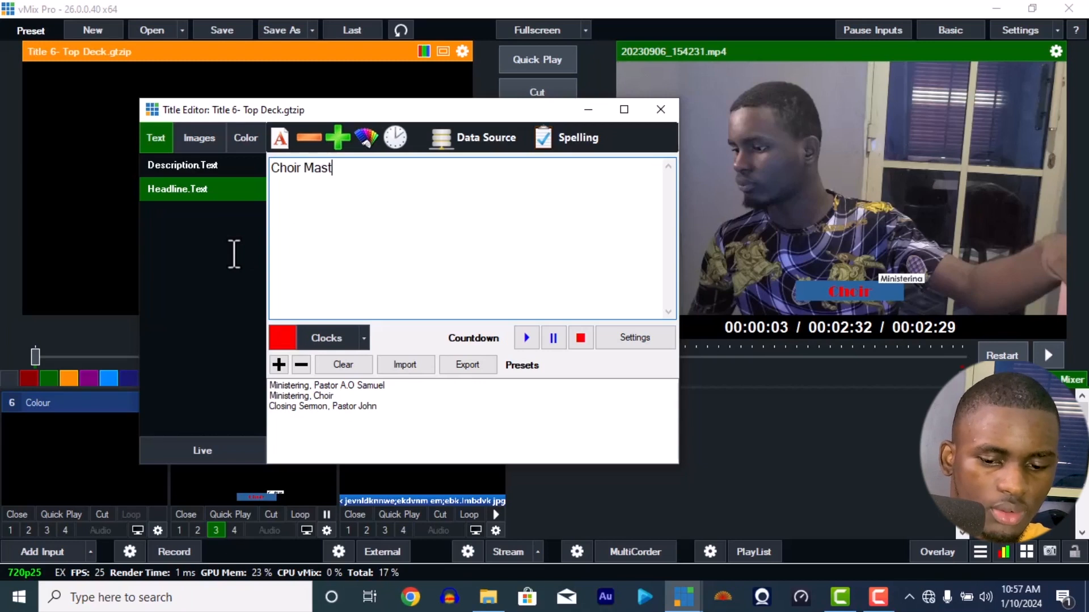
pyautogui.press('BackSpace')
pyautogui.press('BackSpace')
pyautogui.press('BackSpace')
pyautogui.press('BackSpace')
pyautogui.press('BackSpace')
pyautogui.press('BackSpace')
pyautogui.press('BackSpace')
pyautogui.press('BackSpace')
pyautogui.press('BackSpace')
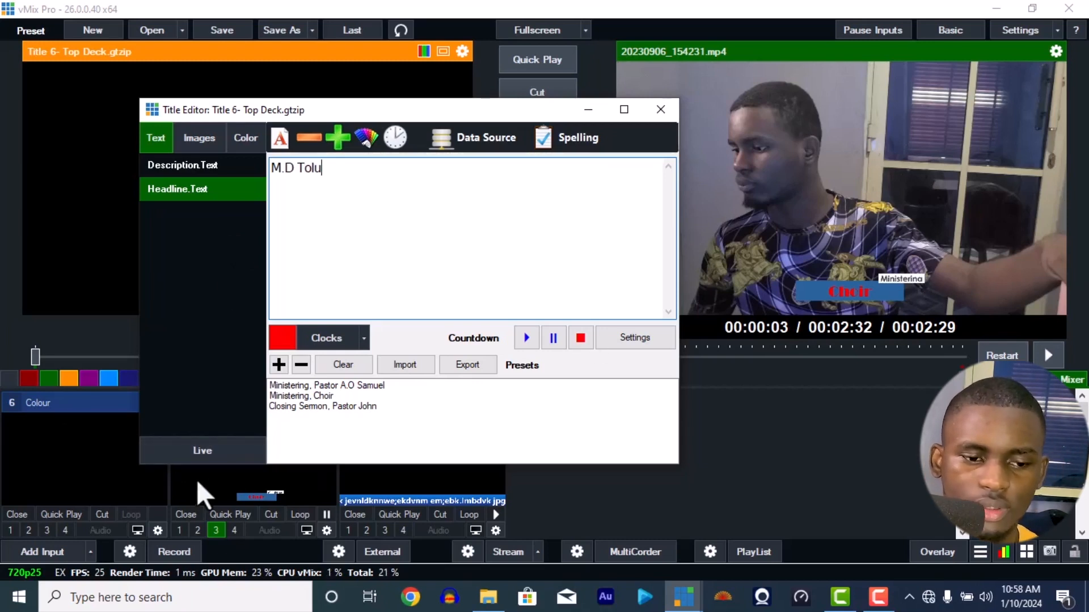
pyautogui.click(199, 456)
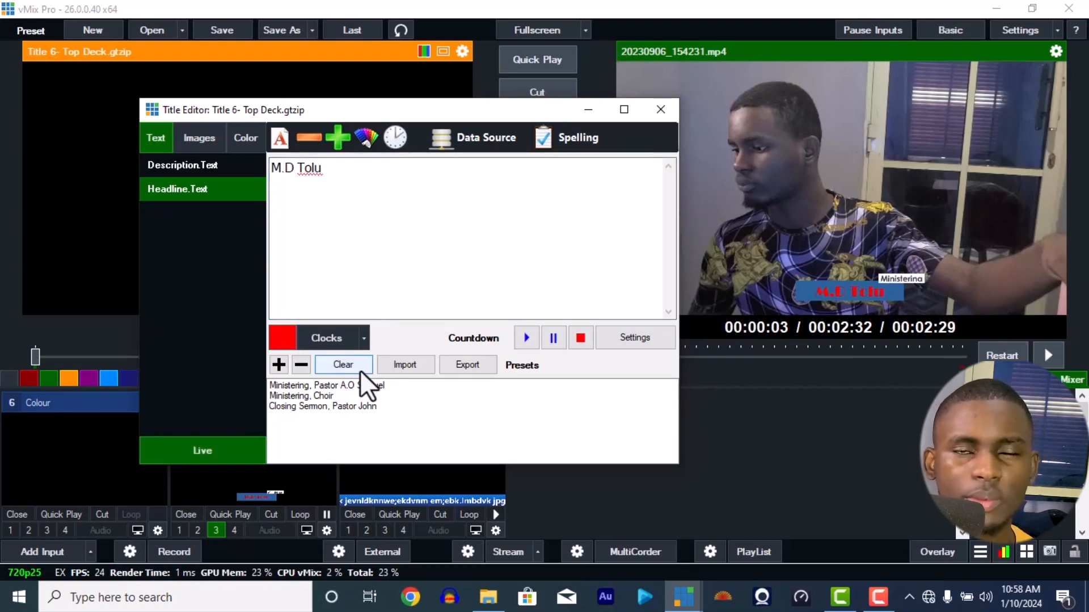
pyautogui.click(660, 110)
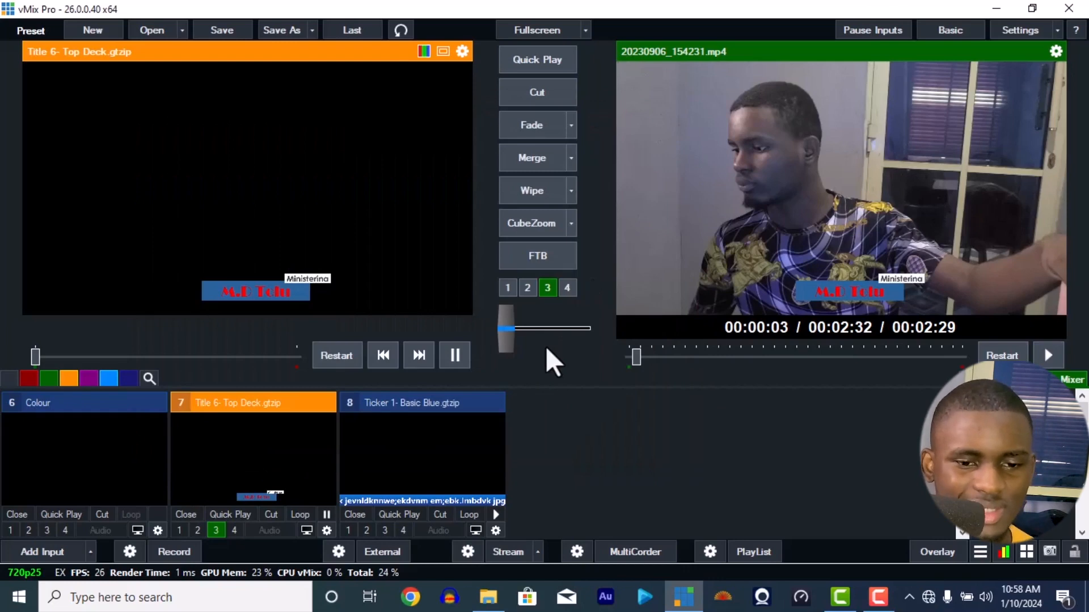